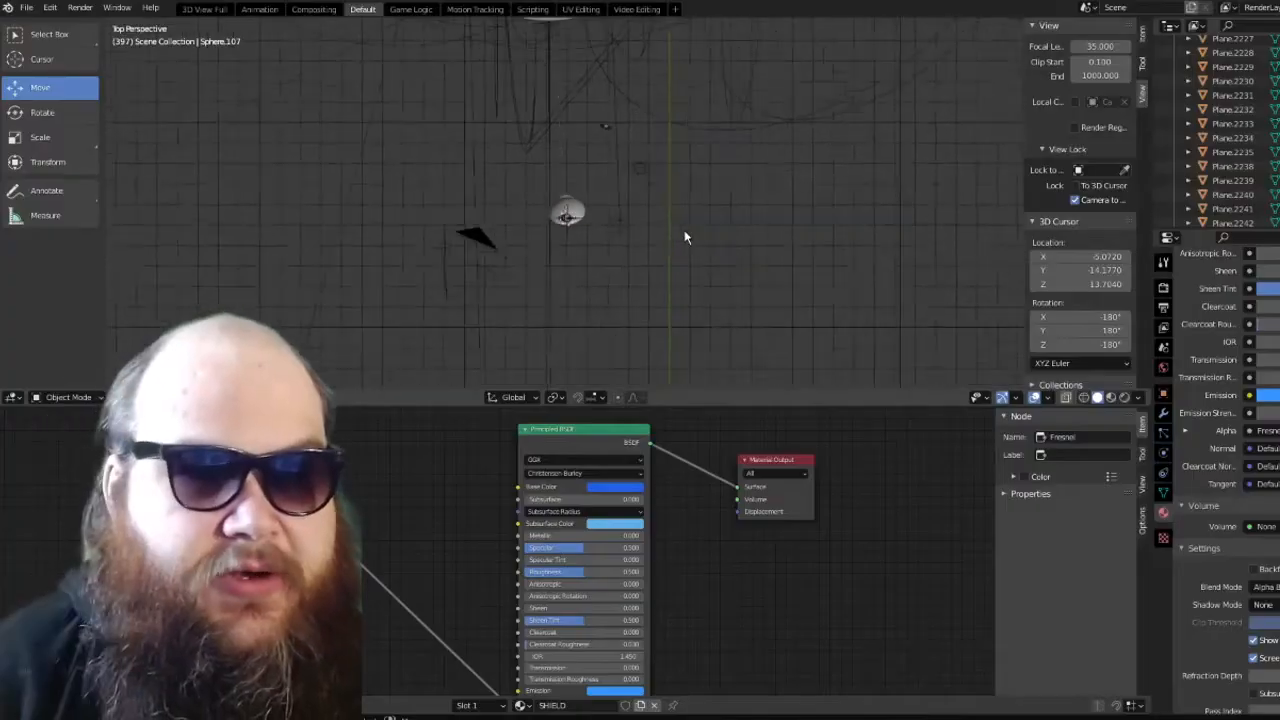
Examine the starship model from the top, right and front orthographic views
shift+middle_drag(612, 140, 625, 348)
mouse_move(579, 202)
shift+middle_down()
mouse_move(591, 380)
mouse_move(637, 266)
shift+middle_up()
scroll(549, 305, up, 5)
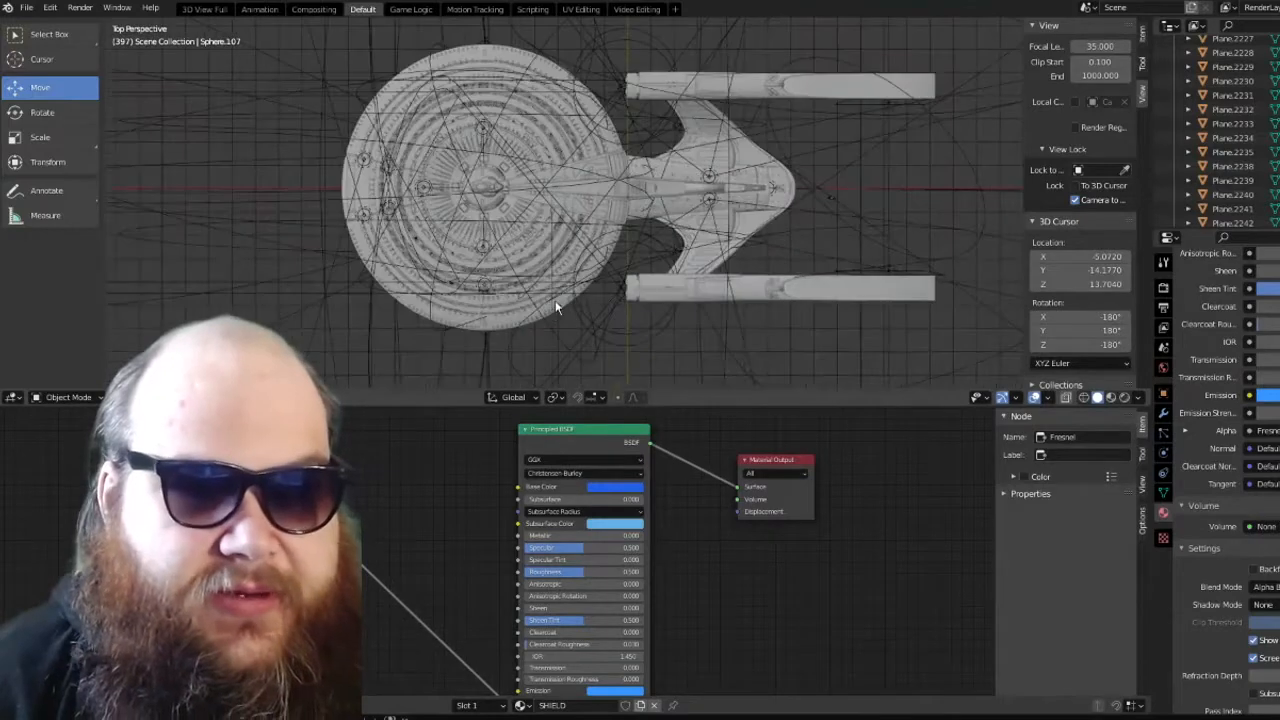
scroll(496, 298, up, 1)
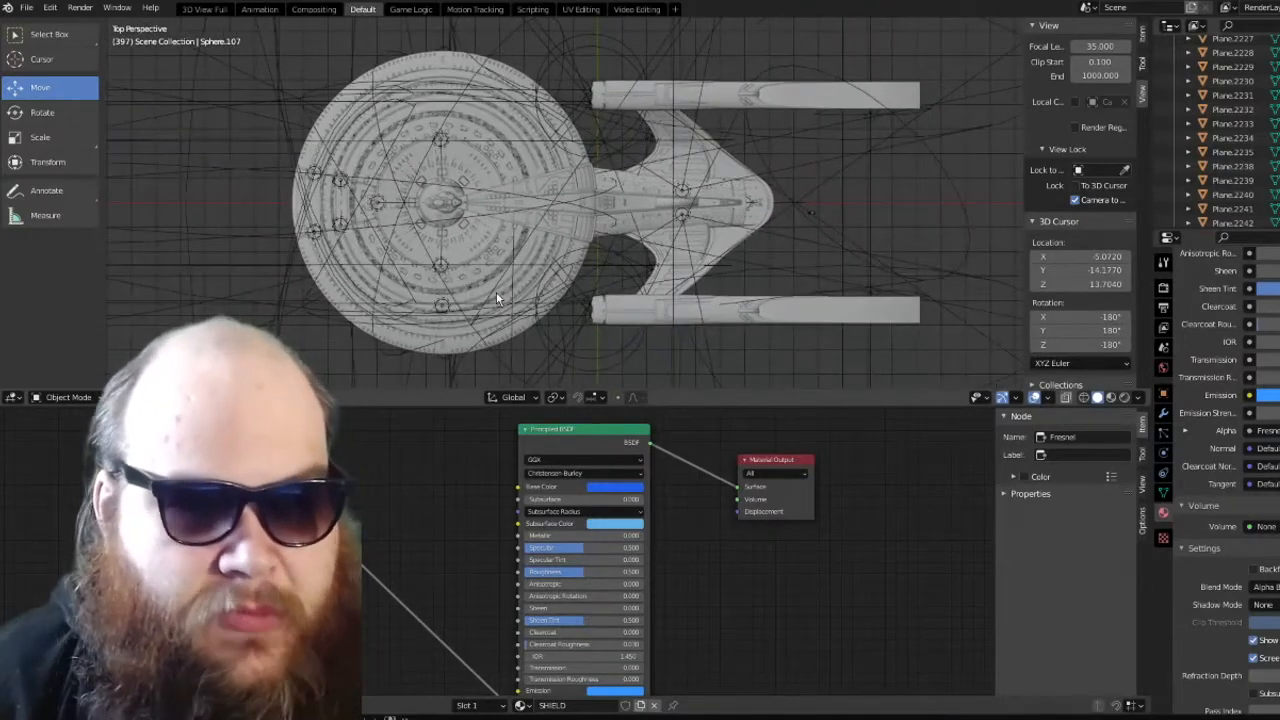
key(KP_1)
key(KP_3)
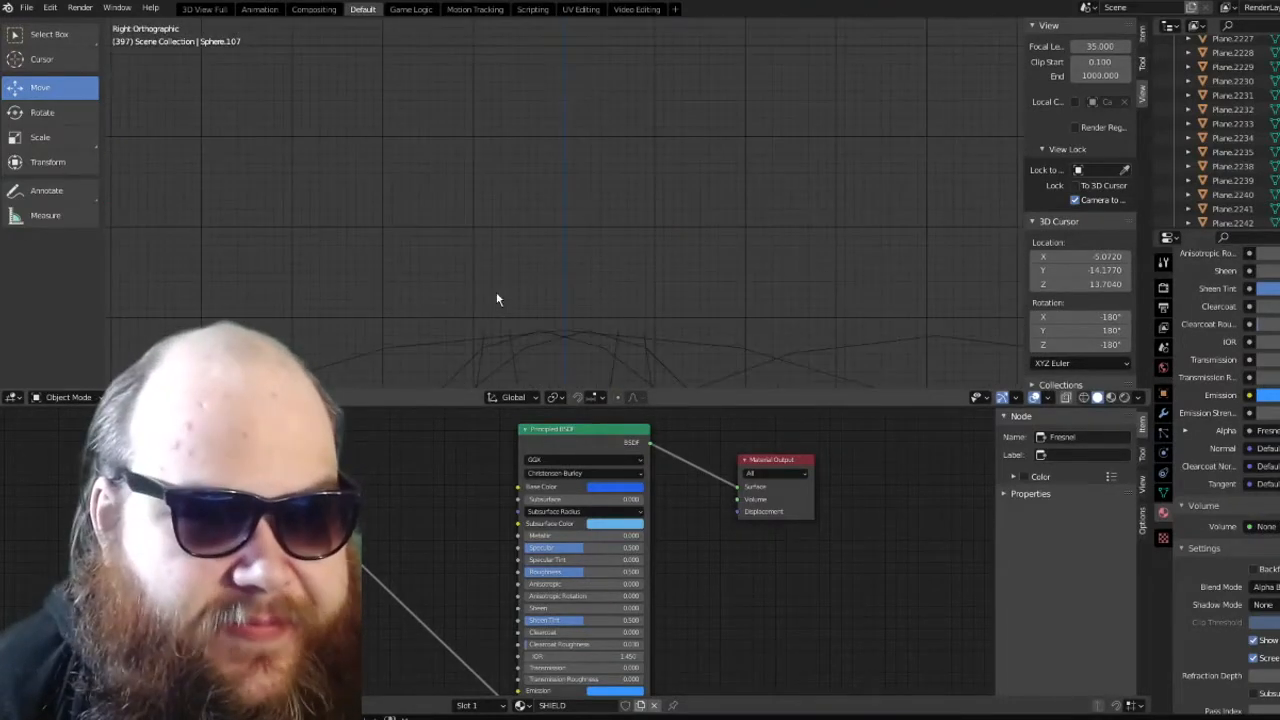
scroll(551, 293, down, 11)
shift+middle_drag(558, 305, 559, 271)
scroll(553, 150, up, 8)
scroll(559, 271, up, 2)
key(KP_1)
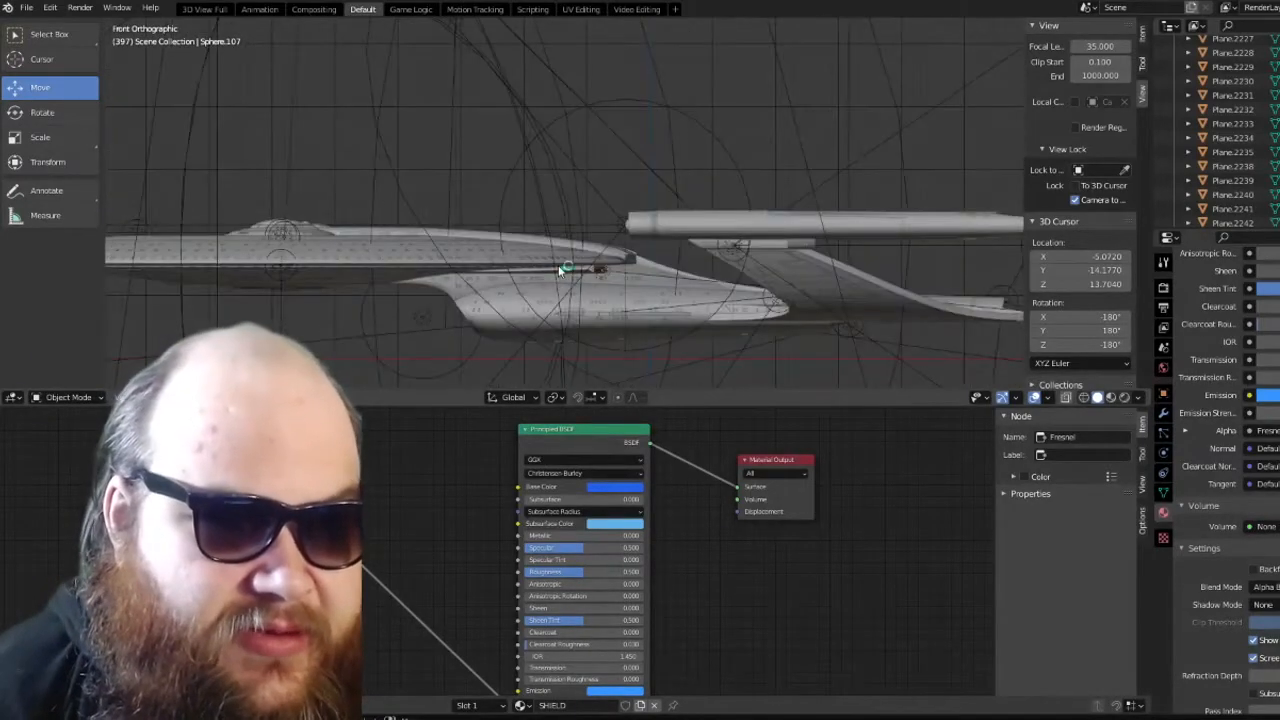
key(KP_7)
scroll(562, 267, down, 2)
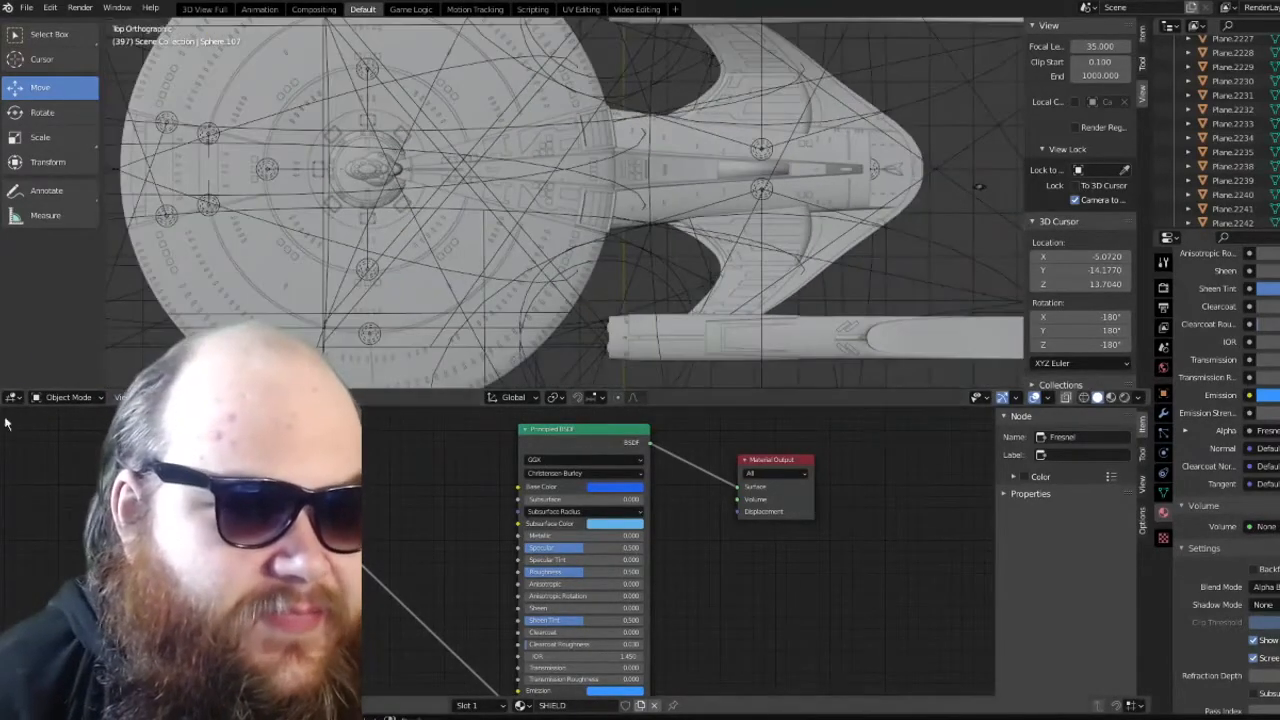
Replace the shader node editor with a timeline and shrink it to enlarge the 3D viewport
click(14, 706)
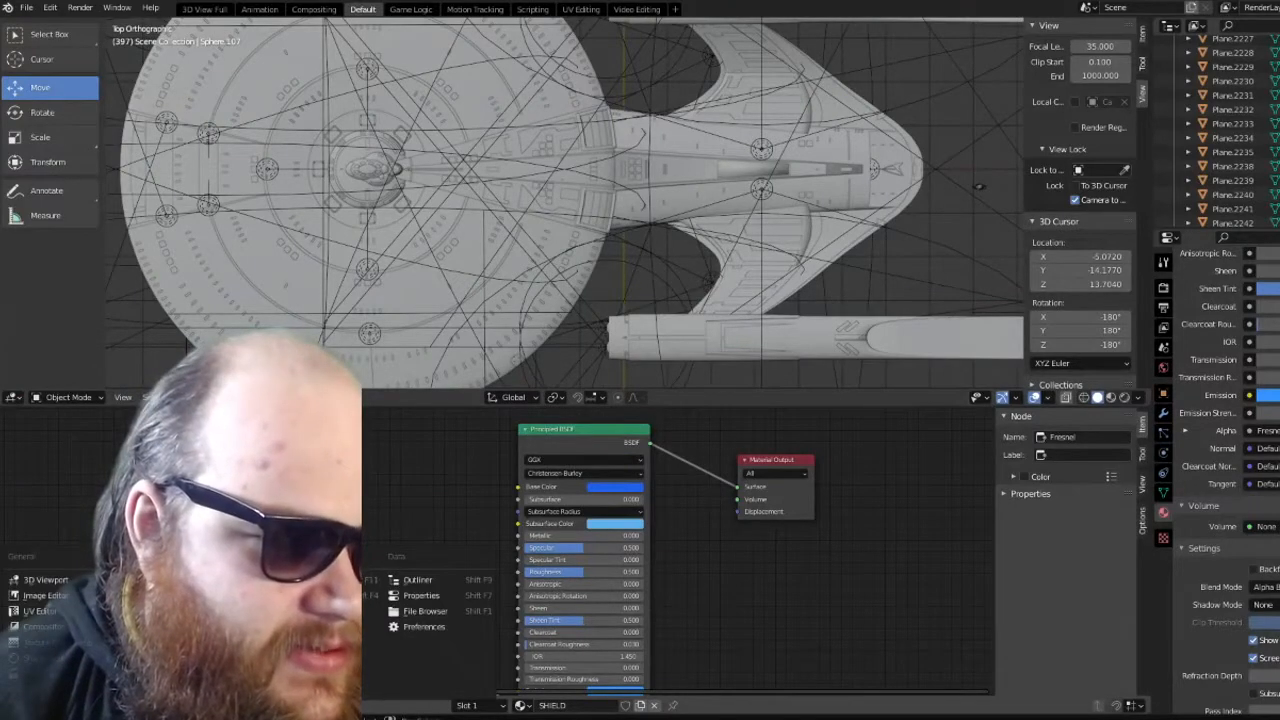
click(168, 595)
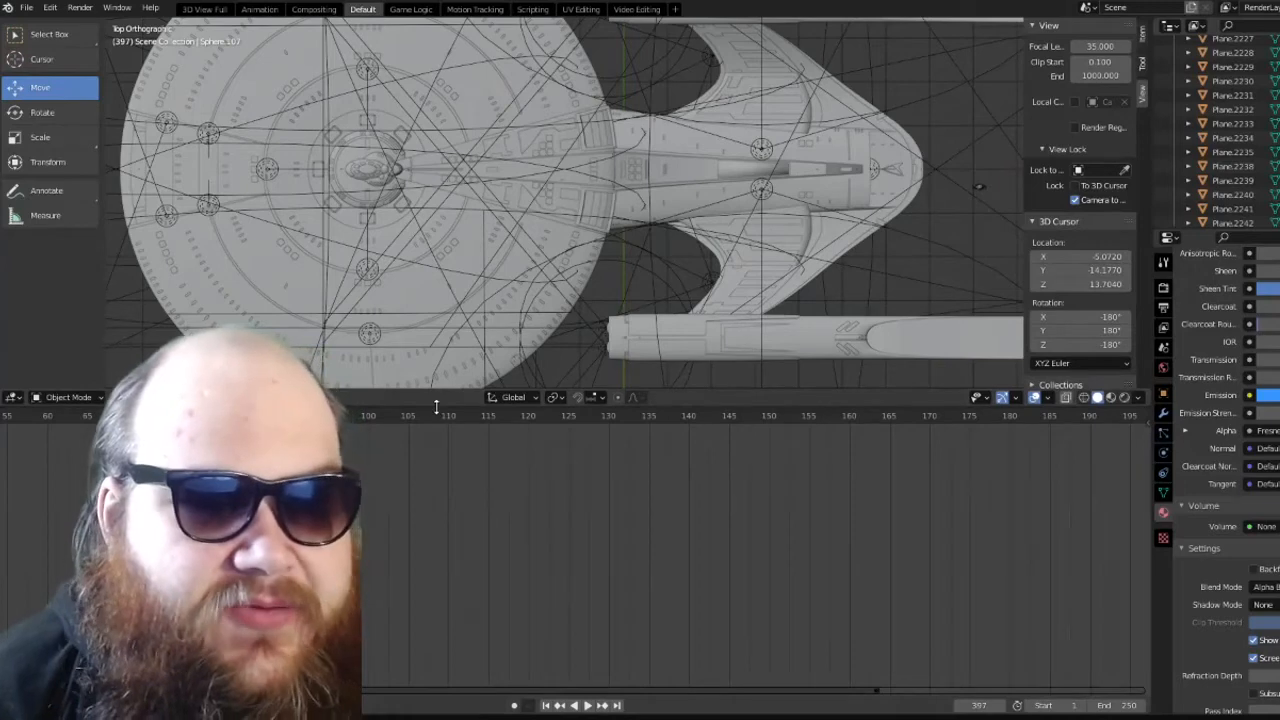
drag(436, 405, 440, 592)
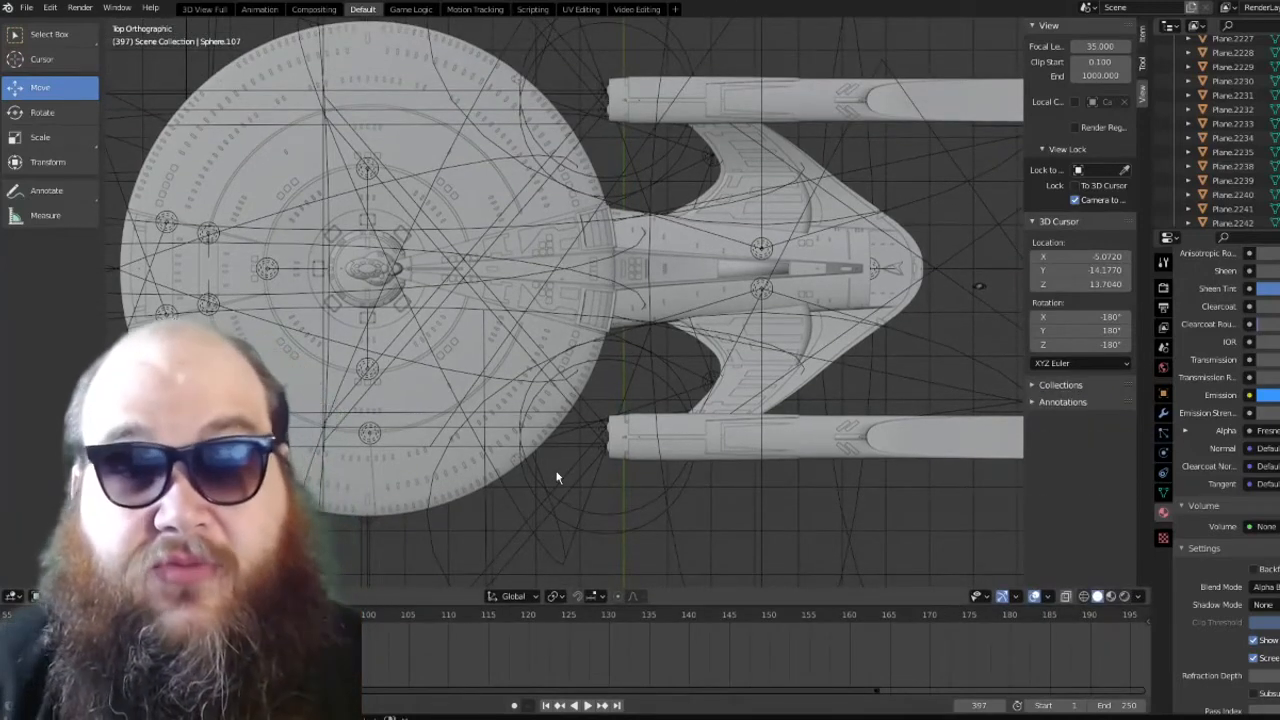
Inspect the ship's saucer, nacelles and engineering hull in top, right and front views in the enlarged viewport
scroll(557, 478, down, 2)
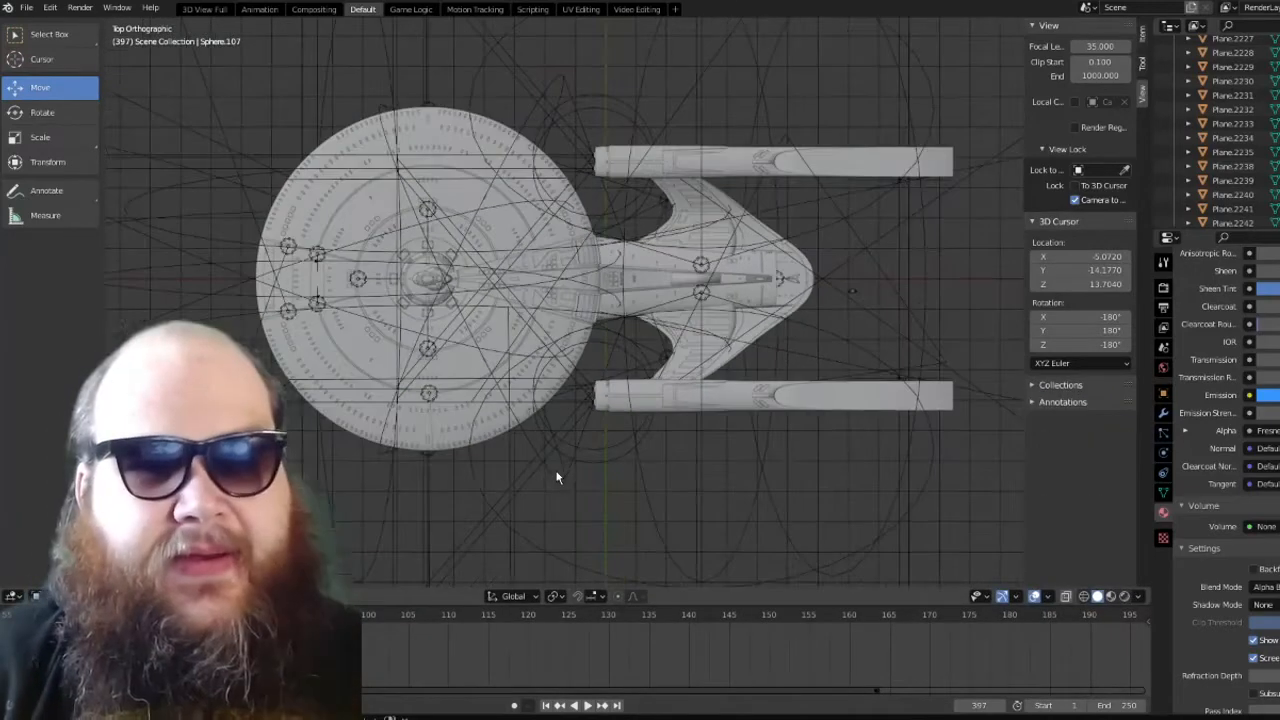
shift+middle_drag(581, 429, 540, 444)
scroll(468, 469, up, 1)
scroll(425, 450, down, 1)
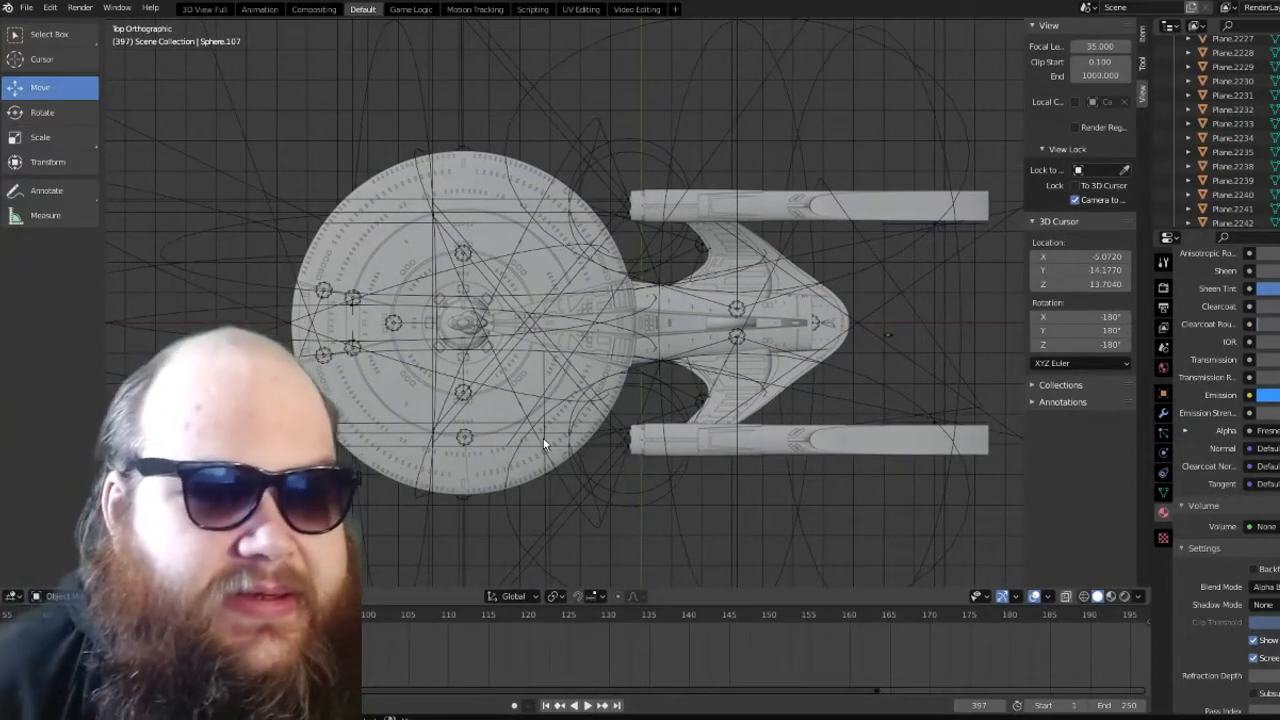
scroll(543, 438, up, 2)
shift+middle_drag(743, 438, 572, 444)
scroll(572, 444, down, 3)
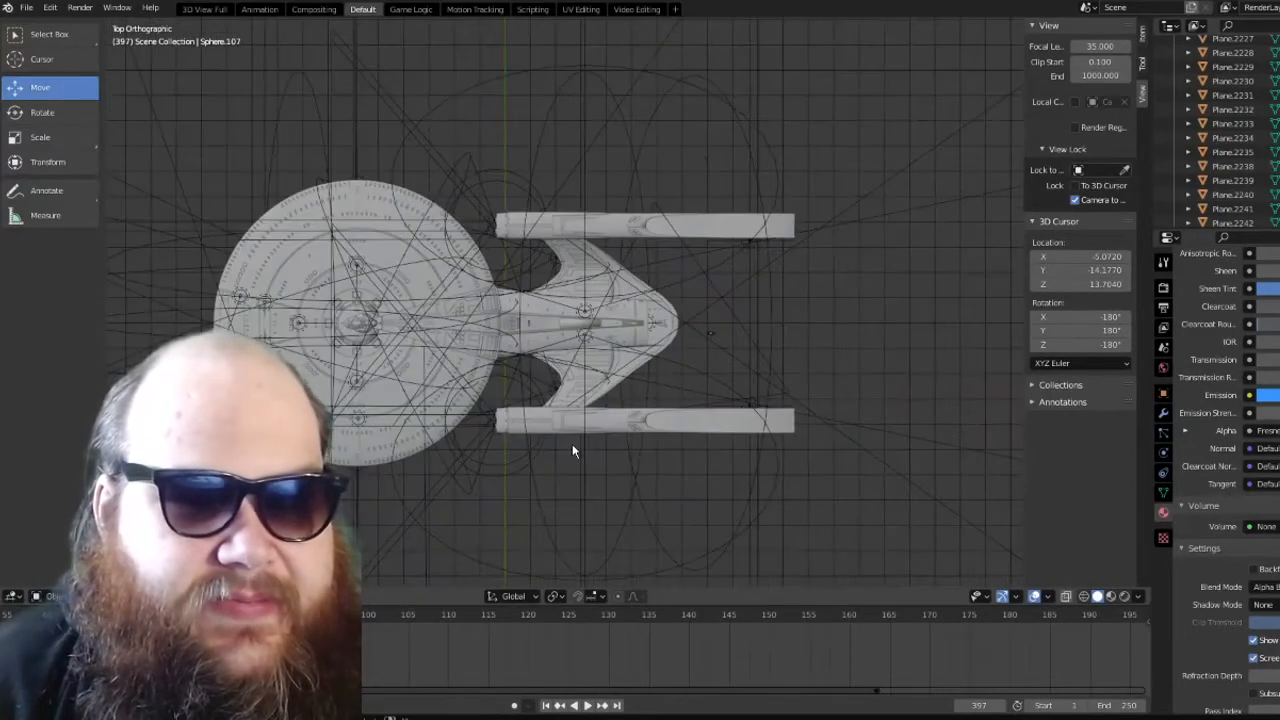
key(KP_3)
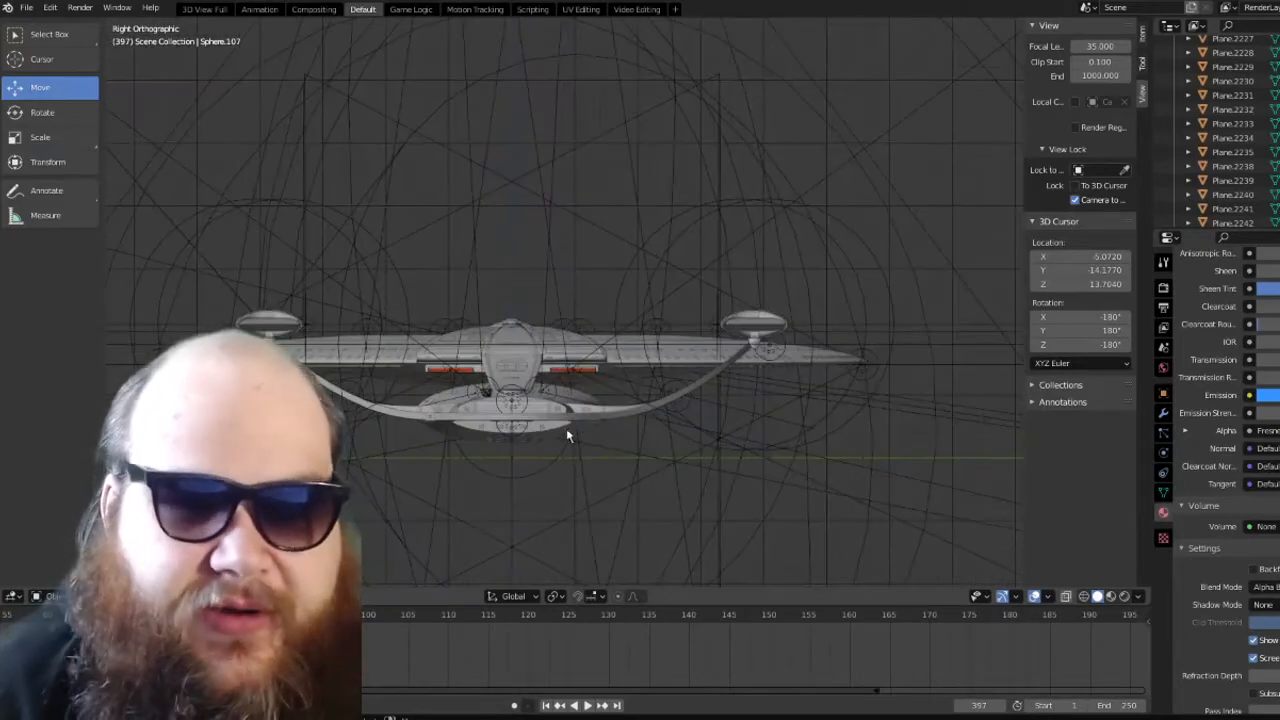
shift+middle_drag(477, 422, 614, 409)
scroll(632, 403, up, 1)
shift+middle_drag(724, 406, 655, 416)
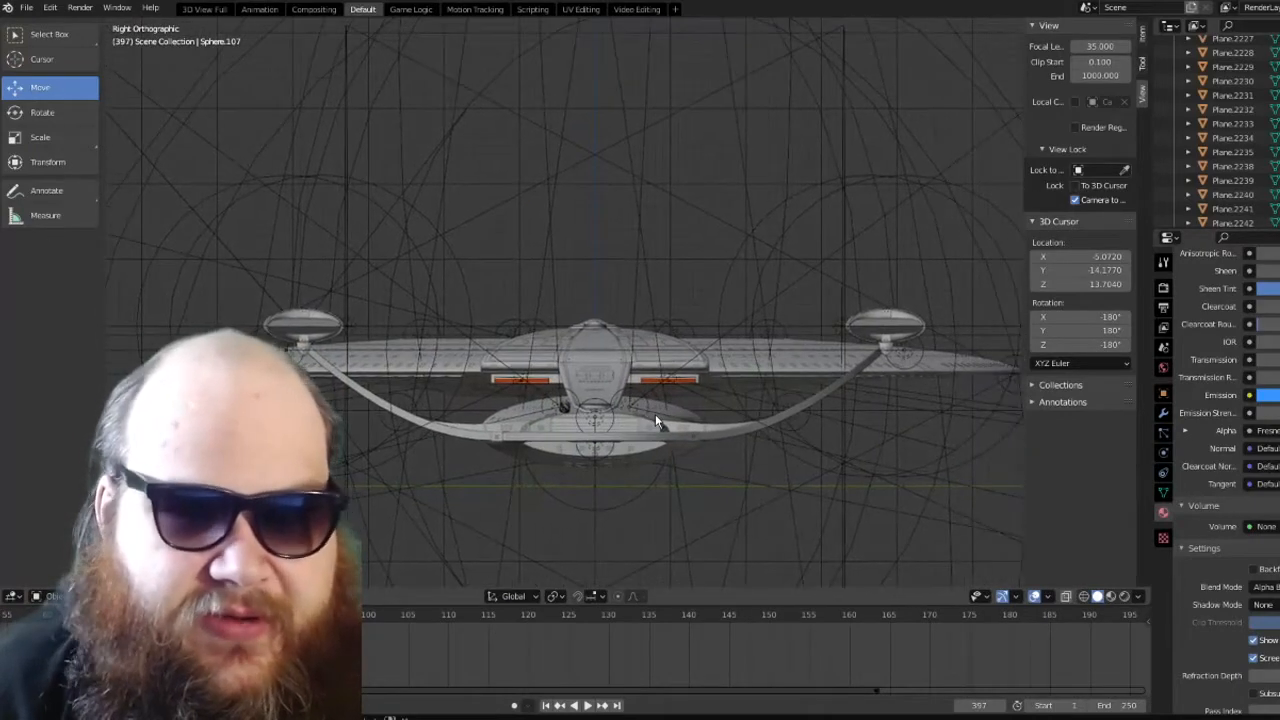
key(KP_1)
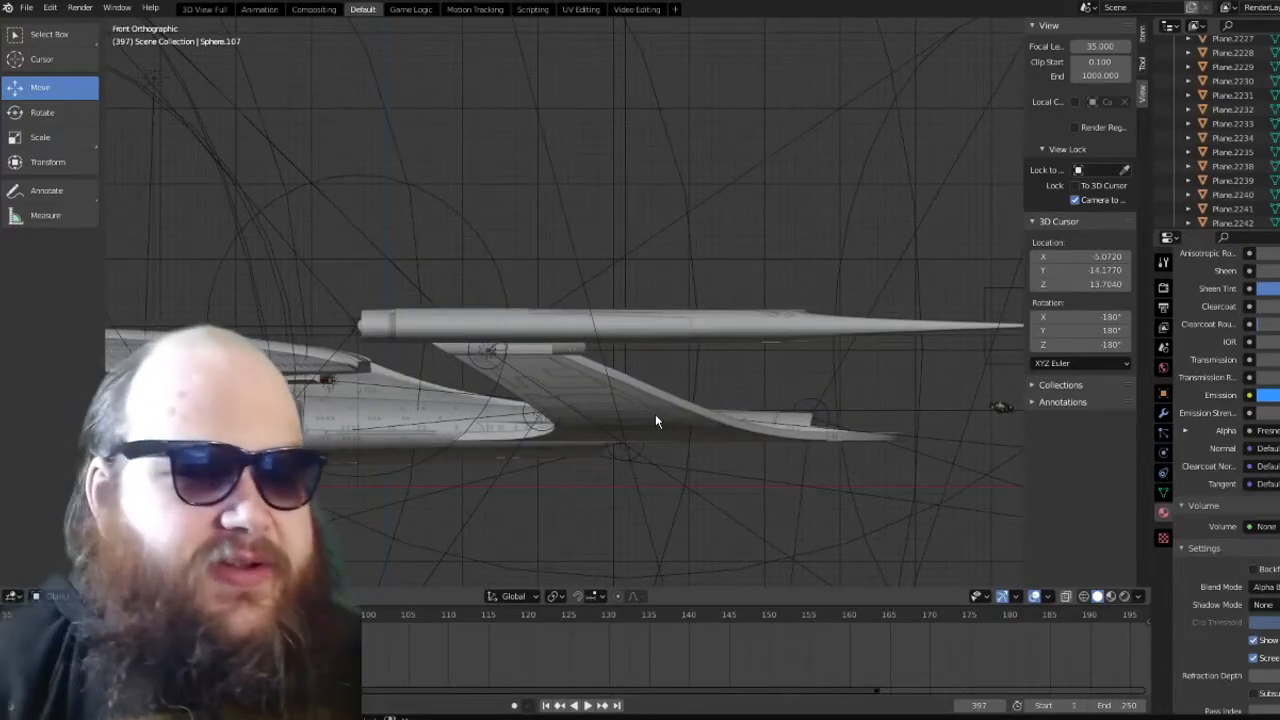
scroll(620, 410, down, 3)
shift+middle_drag(572, 414, 600, 413)
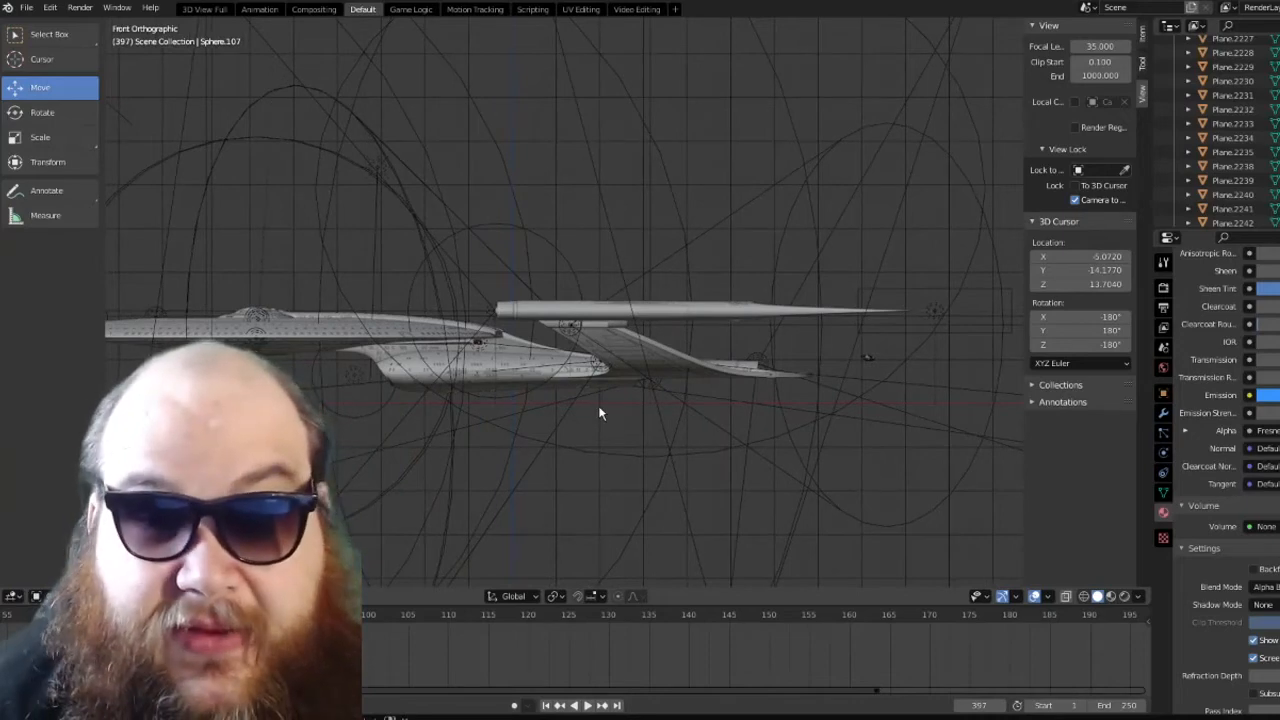
shift+middle_drag(528, 417, 597, 420)
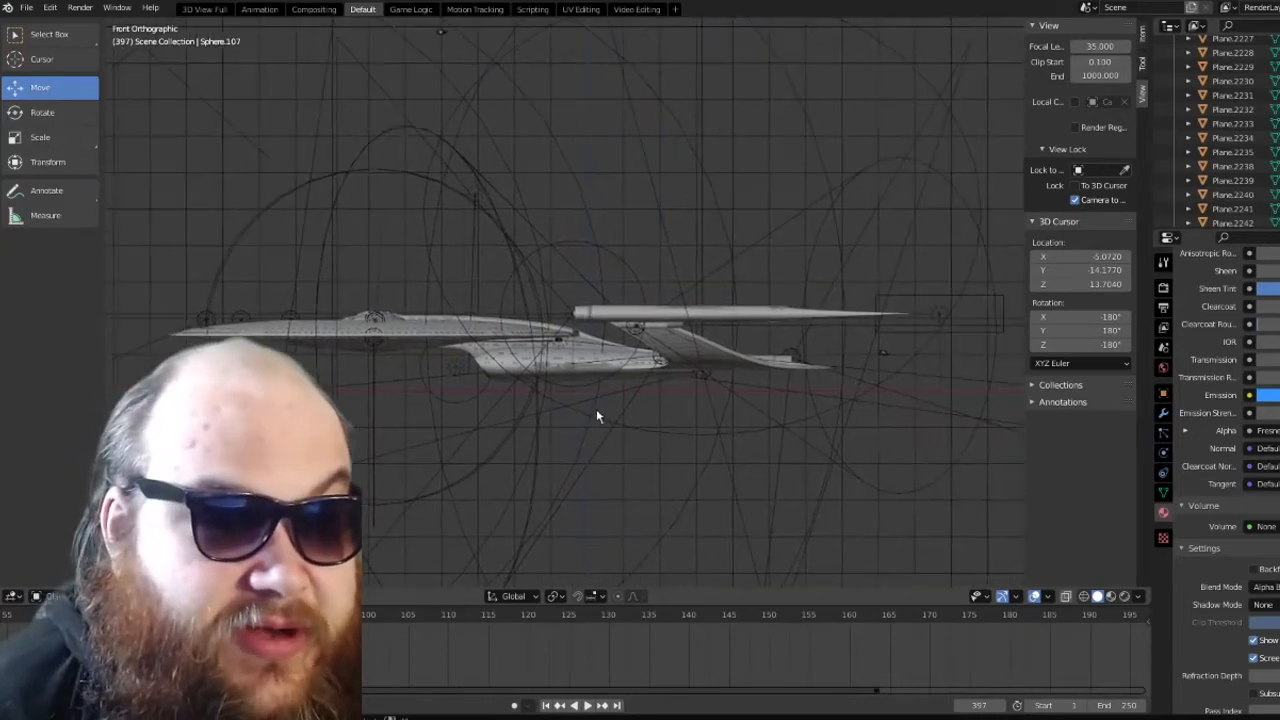
scroll(596, 411, down, 1)
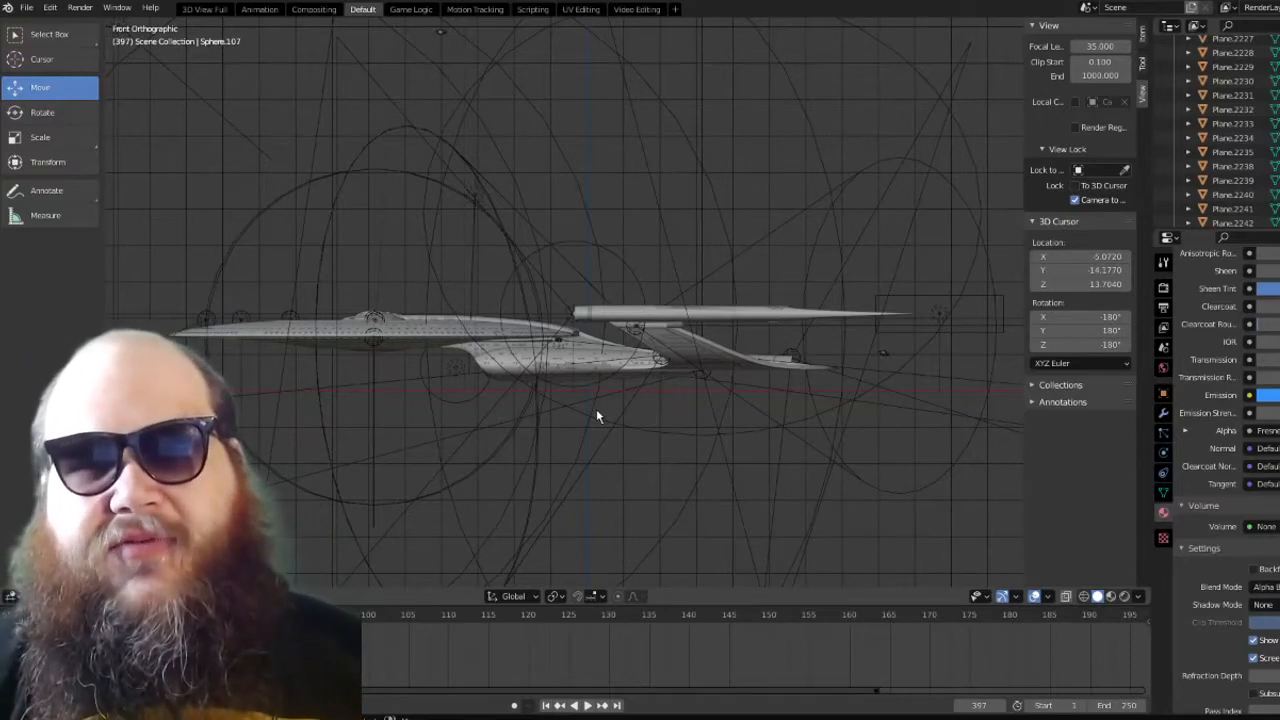
Compare the whole ship's proportions across the top, right and front views, then rotate the front view in increments
key(KP_7)
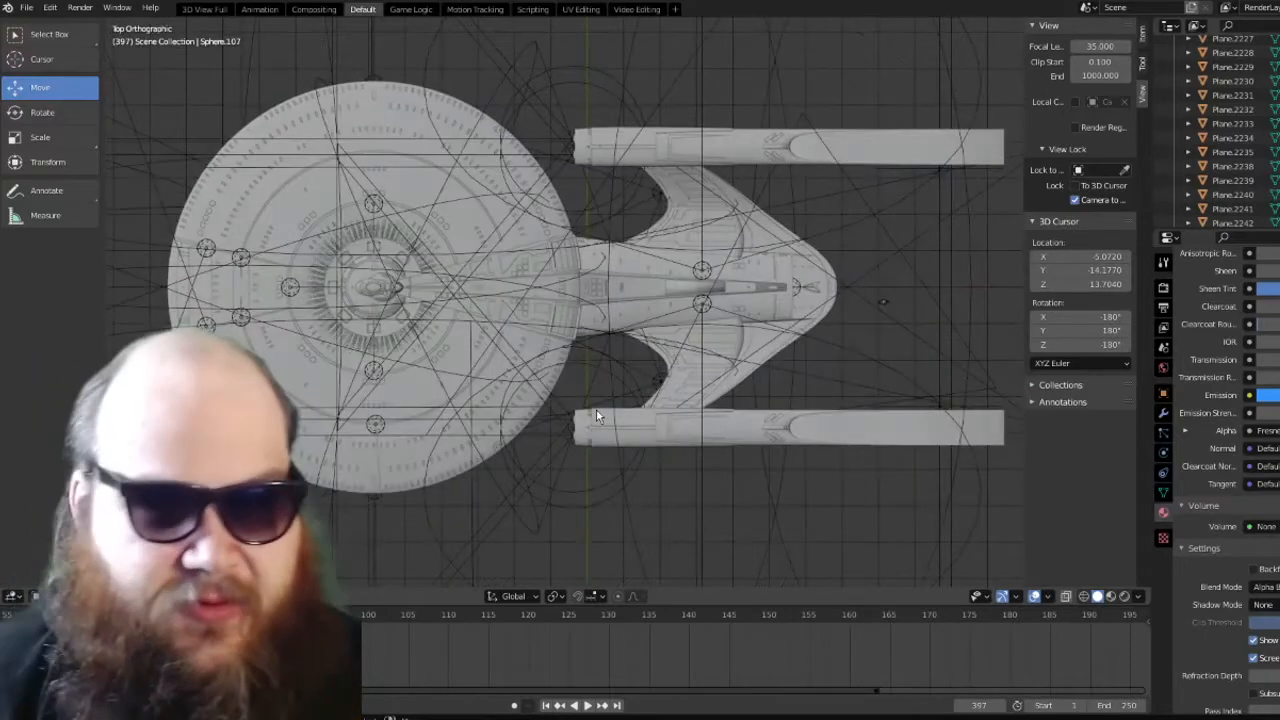
scroll(700, 420, up, 3)
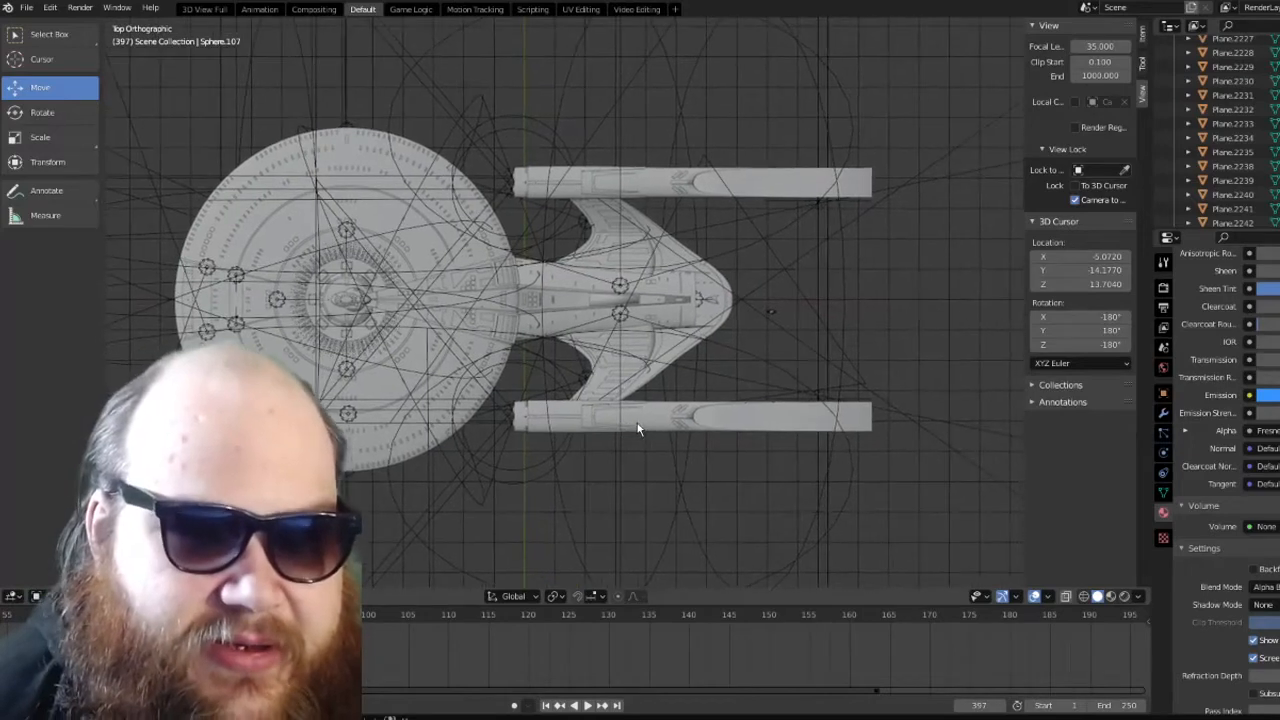
shift+middle_drag(561, 398, 587, 400)
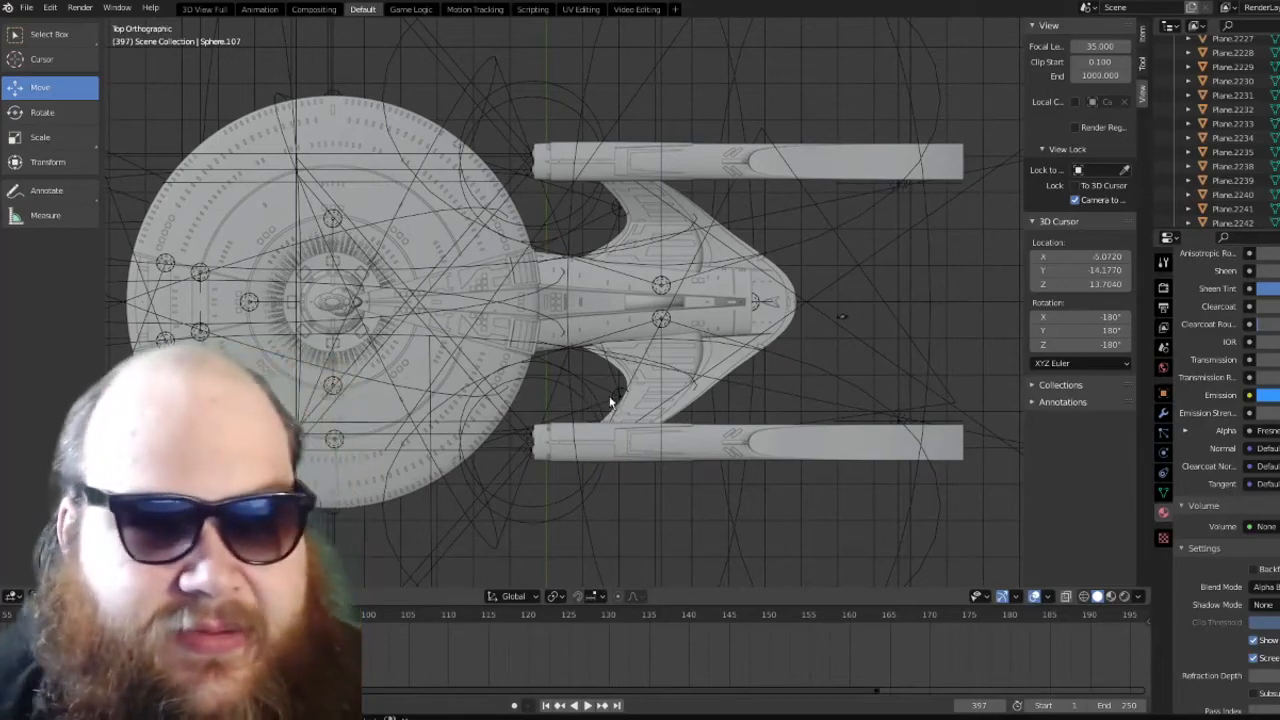
key(KP_3)
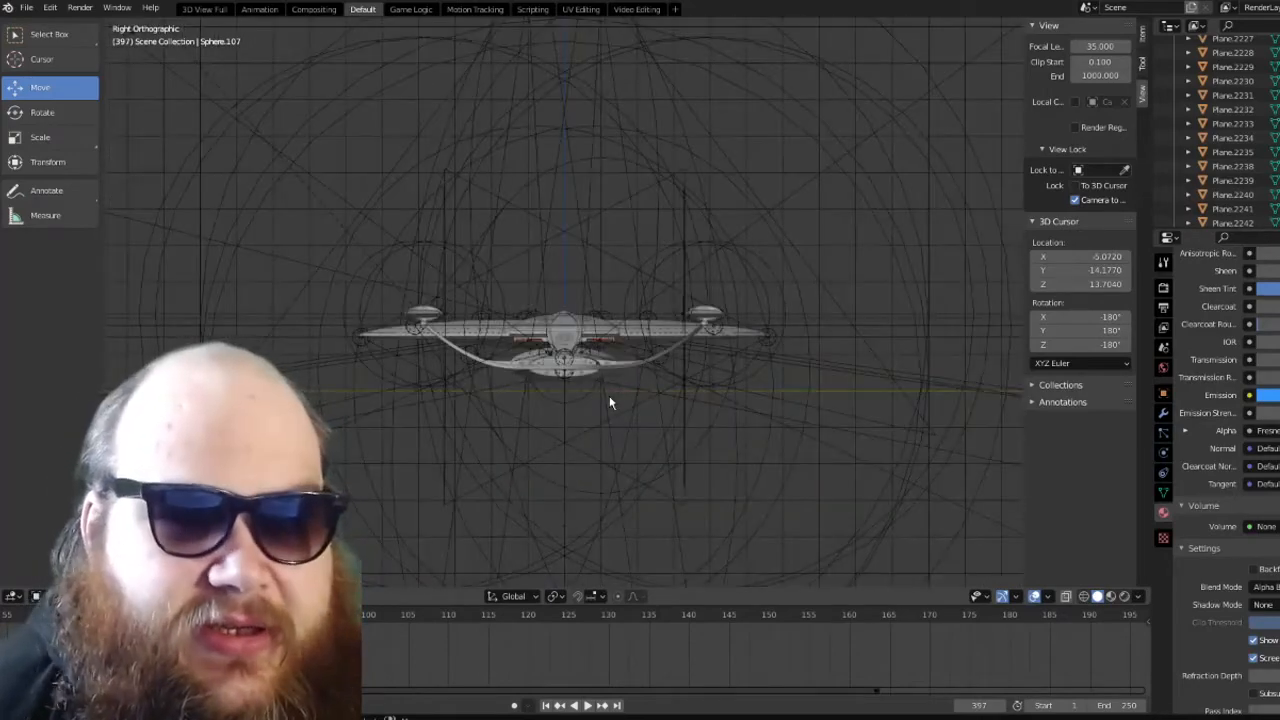
key(KP_1)
key(KP_7)
key(KP_1)
key(KP_4)
key(KP_4)
Compare perspective with orthographic projection, then examine the ship's neck, saucer and nacelles from several perspective angles
key(KP_5)
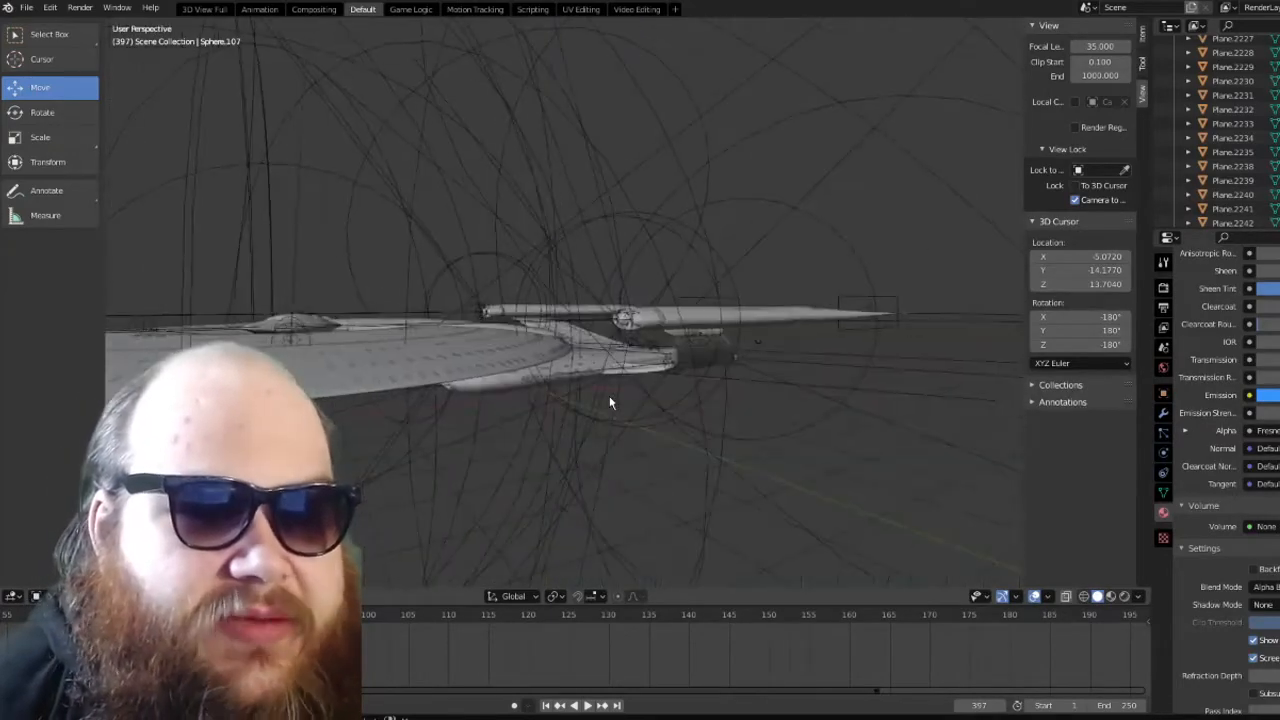
key(KP_5)
key(KP_4)
key(KP_4)
key(KP_4)
key(KP_4)
key(KP_5)
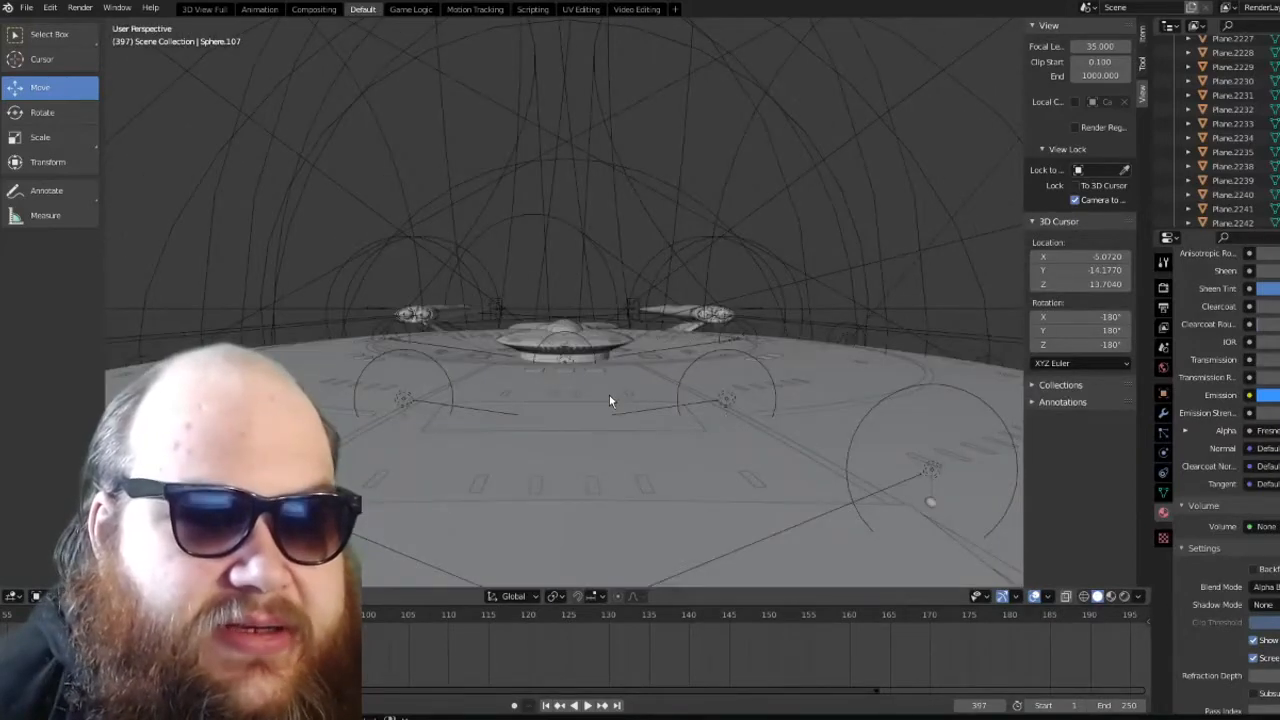
middle_drag(609, 395, 713, 408)
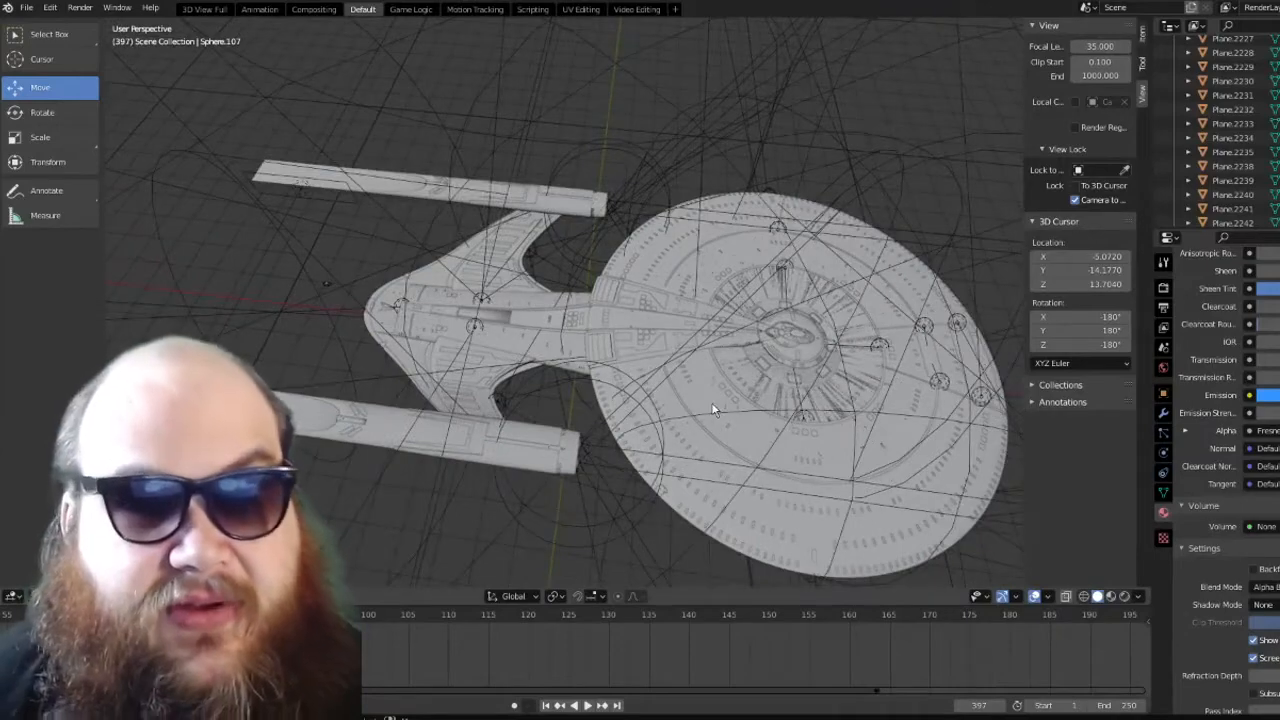
scroll(712, 403, up, 6)
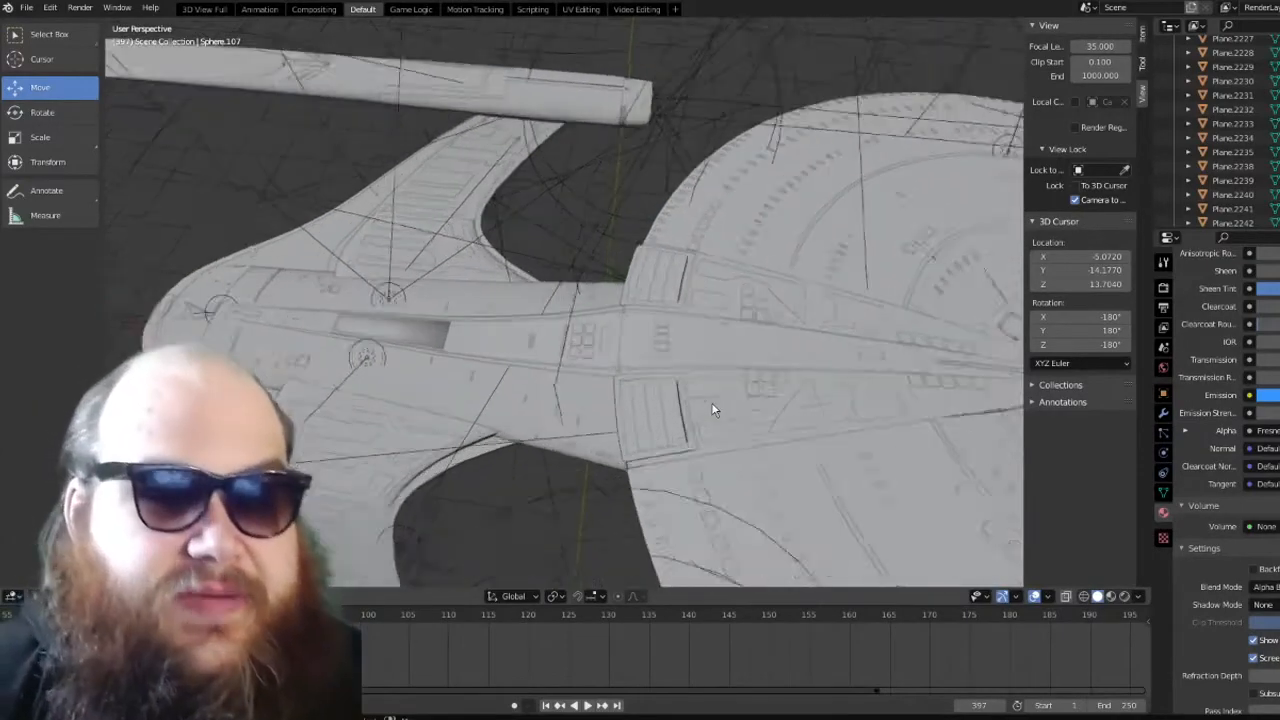
middle_drag(617, 410, 759, 379)
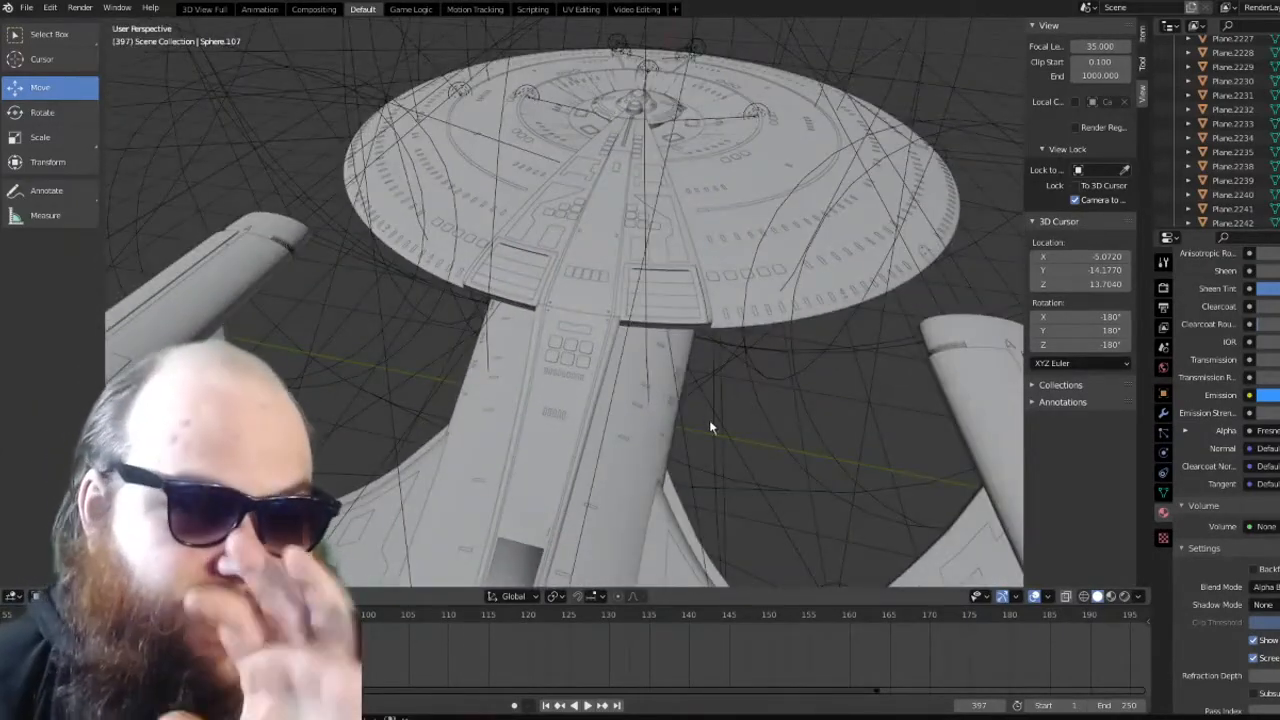
scroll(708, 423, down, 3)
middle_drag(708, 423, 757, 393)
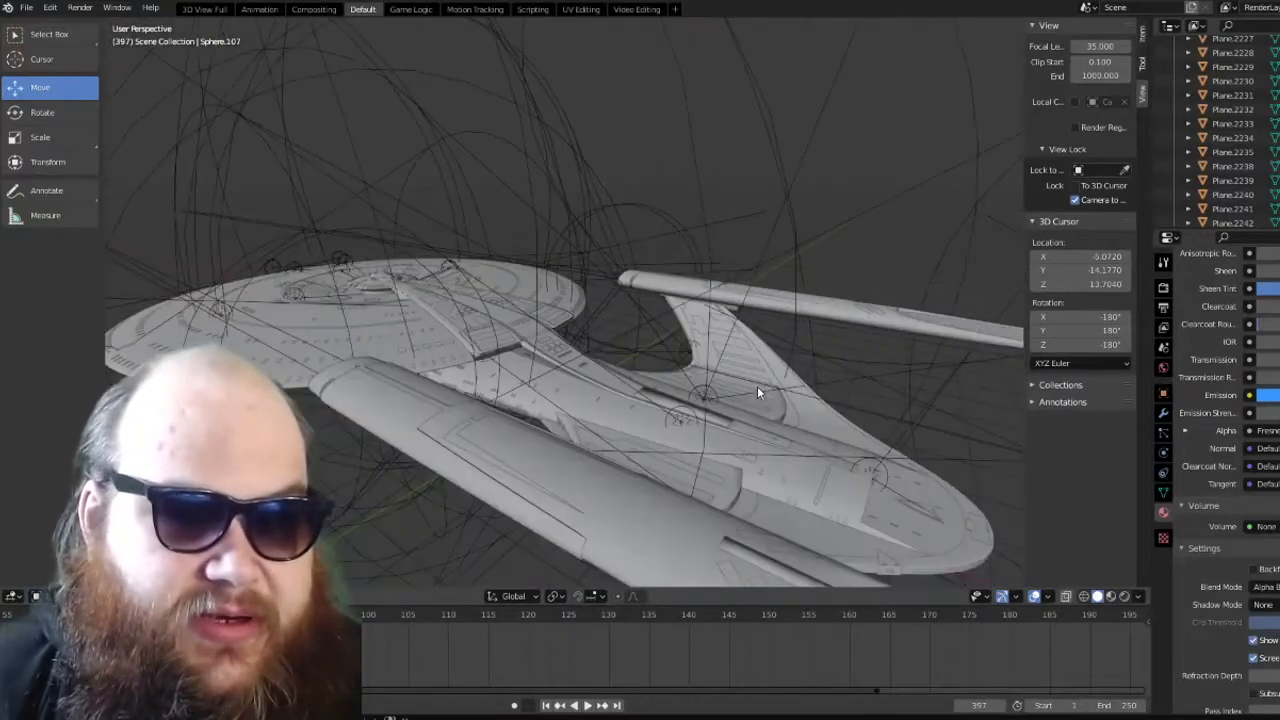
Show the ship in Material Preview shading and examine its hull materials from several angles
click(1110, 596)
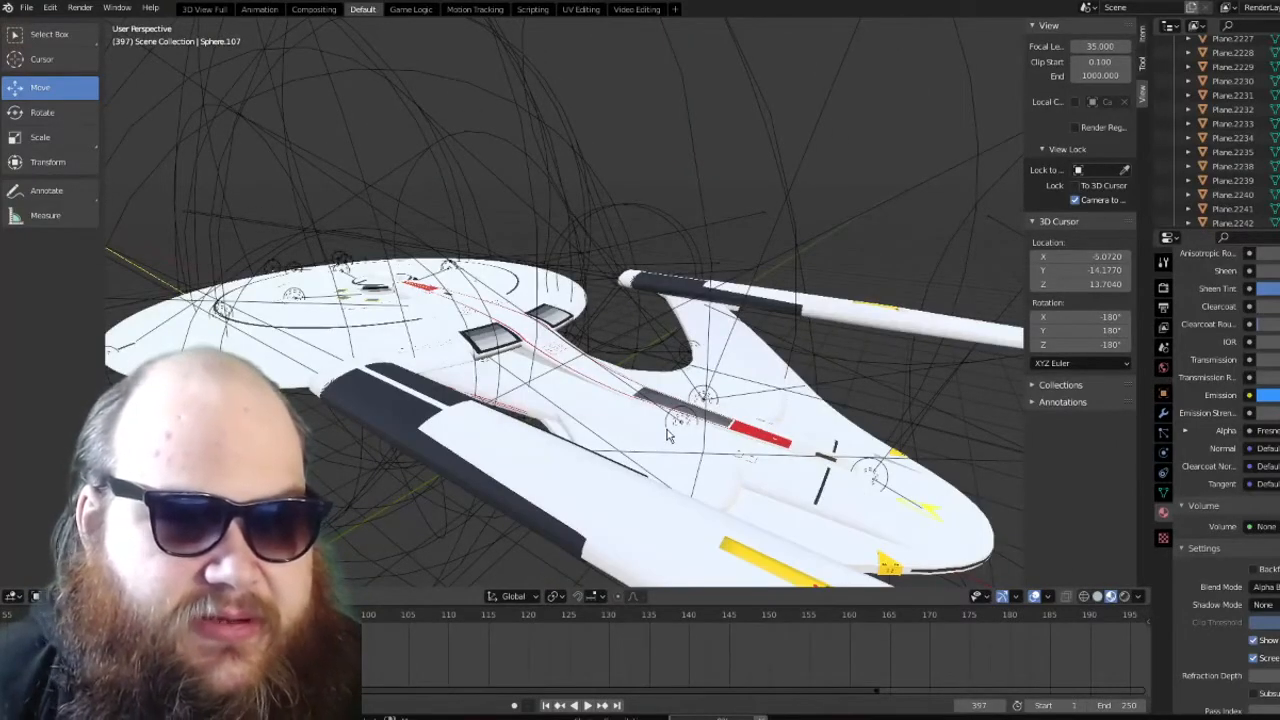
middle_drag(669, 436, 693, 455)
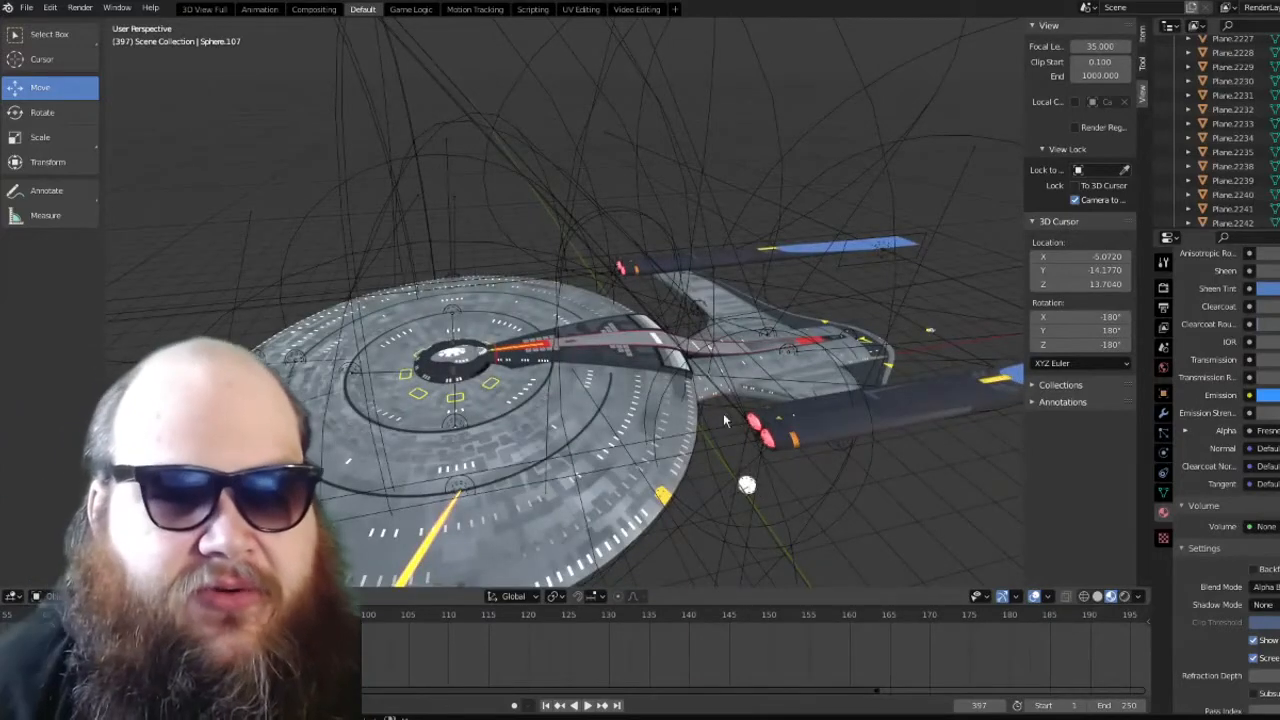
middle_drag(650, 358, 446, 353)
scroll(617, 390, up, 3)
scroll(620, 408, down, 3)
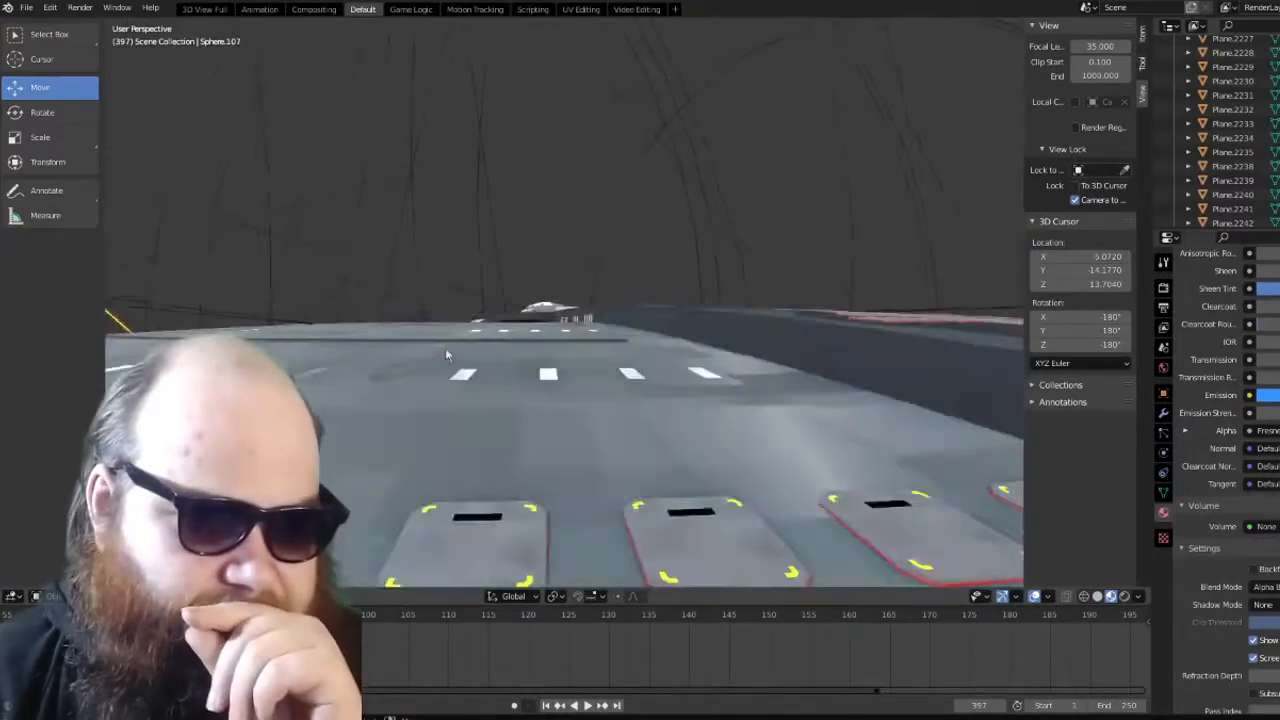
scroll(446, 353, down, 5)
mouse_move(683, 369)
middle_down()
mouse_move(587, 393)
mouse_move(652, 365)
mouse_move(681, 424)
mouse_move(803, 398)
mouse_move(447, 359)
mouse_move(756, 373)
mouse_move(790, 457)
mouse_move(744, 433)
mouse_move(680, 345)
mouse_move(626, 359)
mouse_move(635, 331)
mouse_move(790, 334)
mouse_move(810, 380)
middle_up()
scroll(587, 393, up, 3)
Switch the viewport to Rendered shading and examine the lighting on the ship's saucer, neck and nacelles
click(1125, 596)
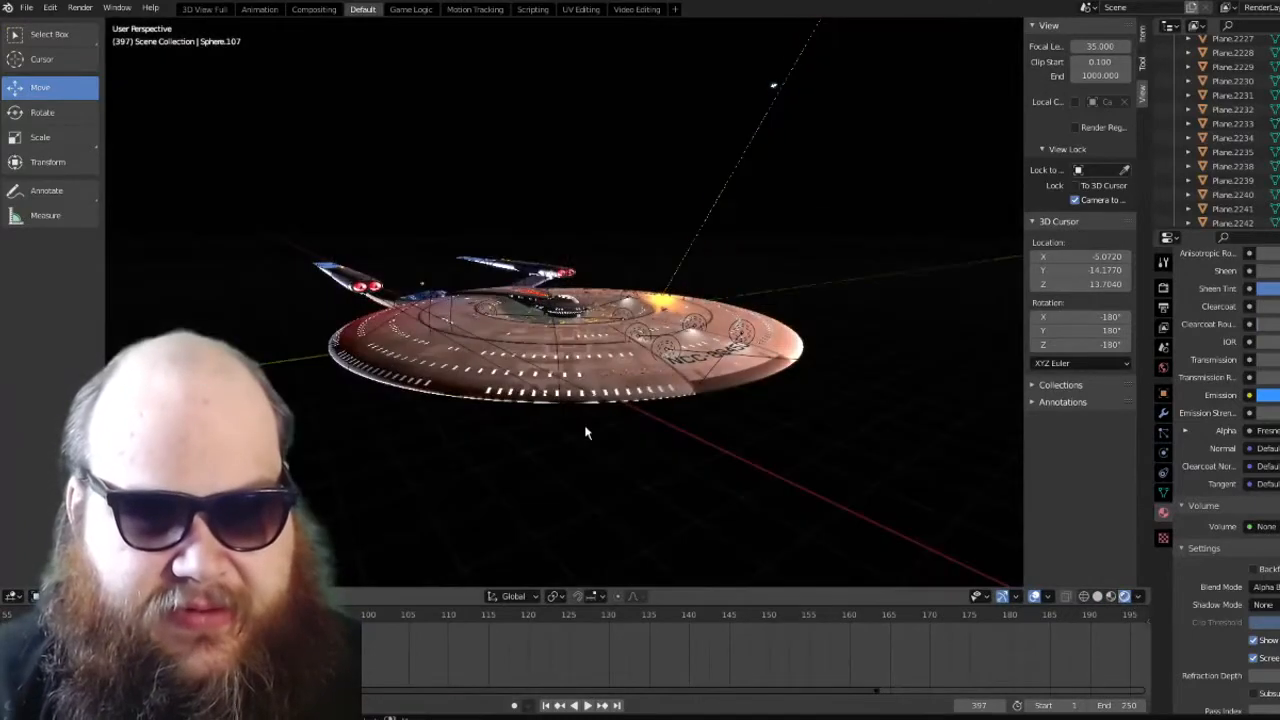
middle_drag(614, 437, 900, 452)
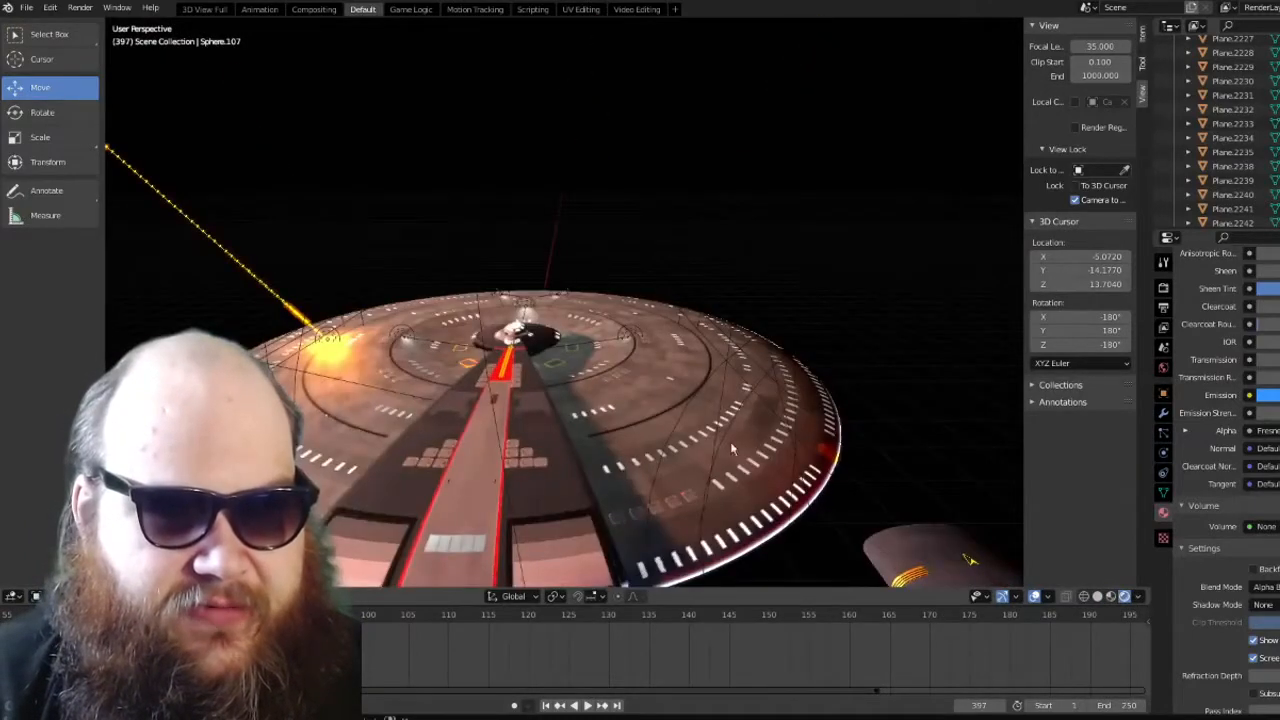
scroll(732, 448, down, 6)
middle_drag(664, 449, 706, 413)
scroll(727, 424, up, 7)
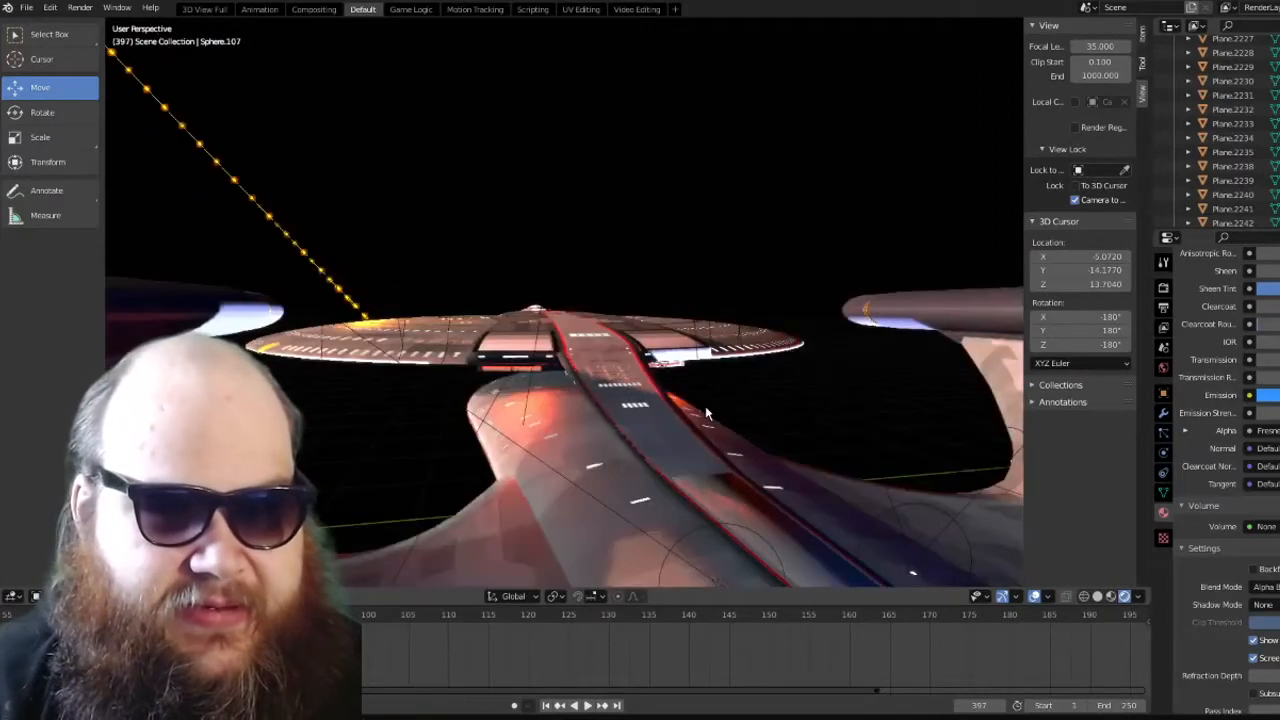
scroll(706, 413, down, 3)
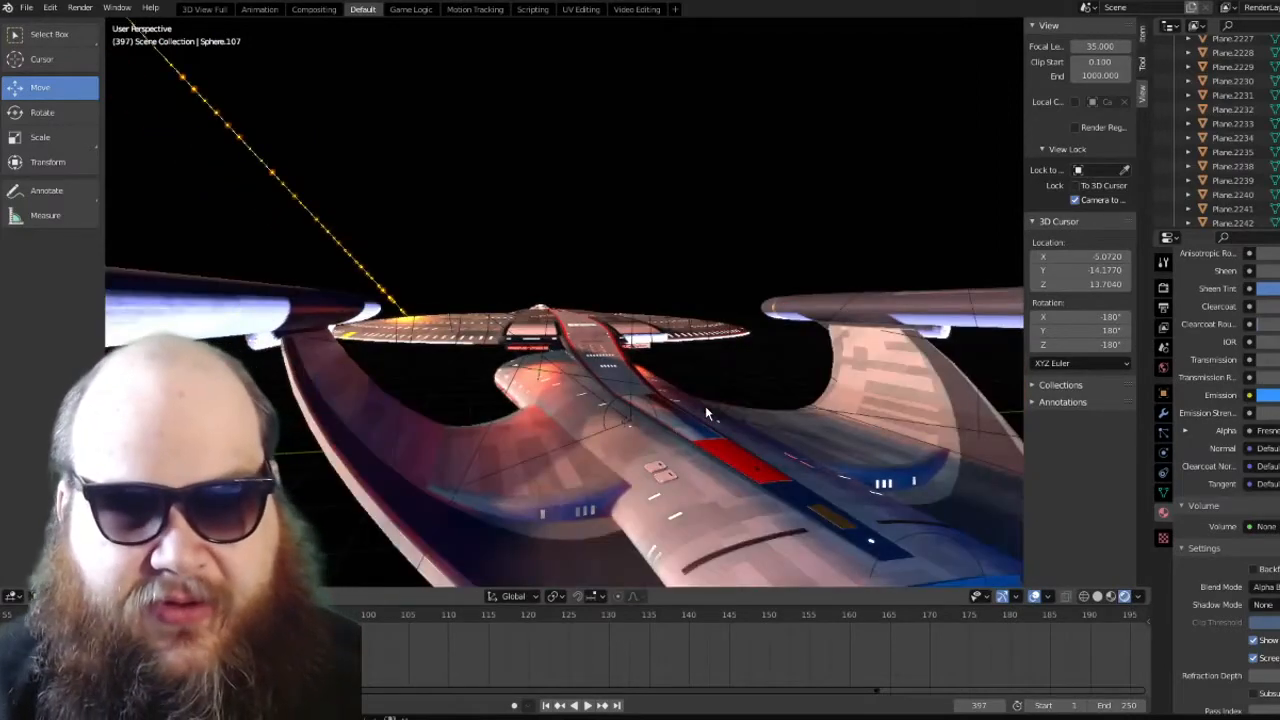
scroll(706, 413, up, 5)
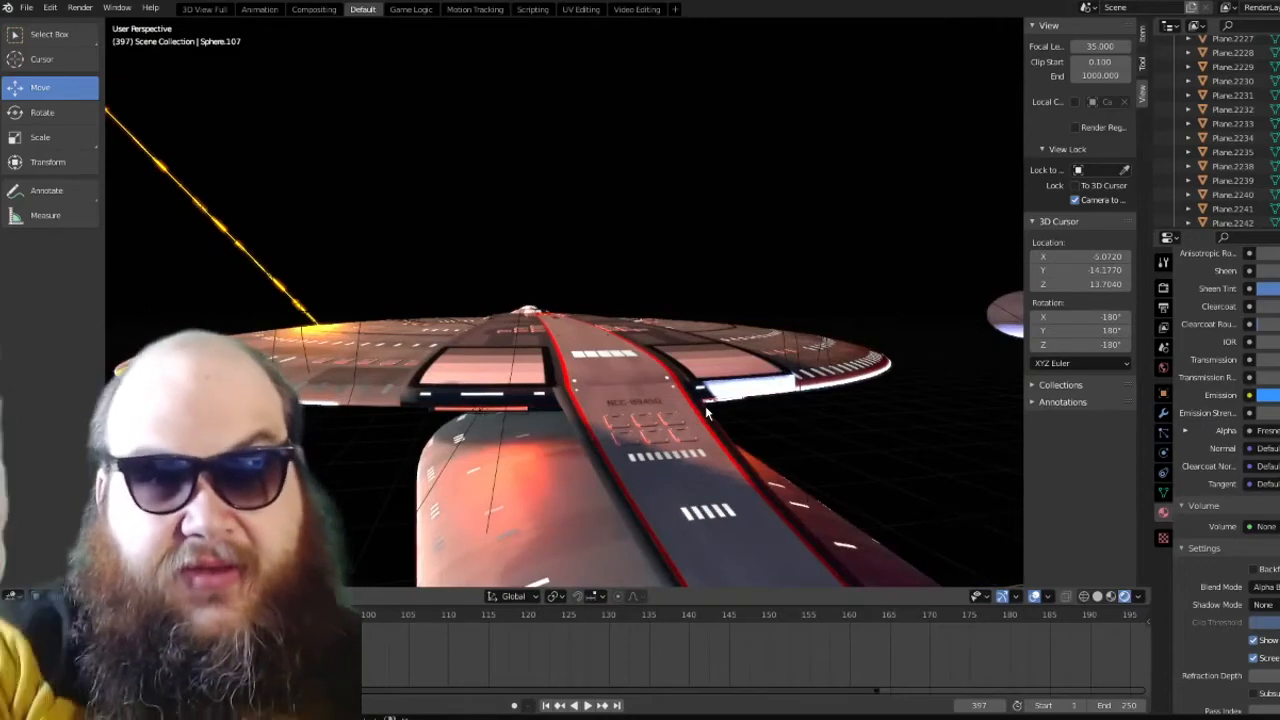
Examine the rendered lighting across the saucer's upper surface and toward the nacelles from several perspective angles
middle_drag(706, 403, 696, 438)
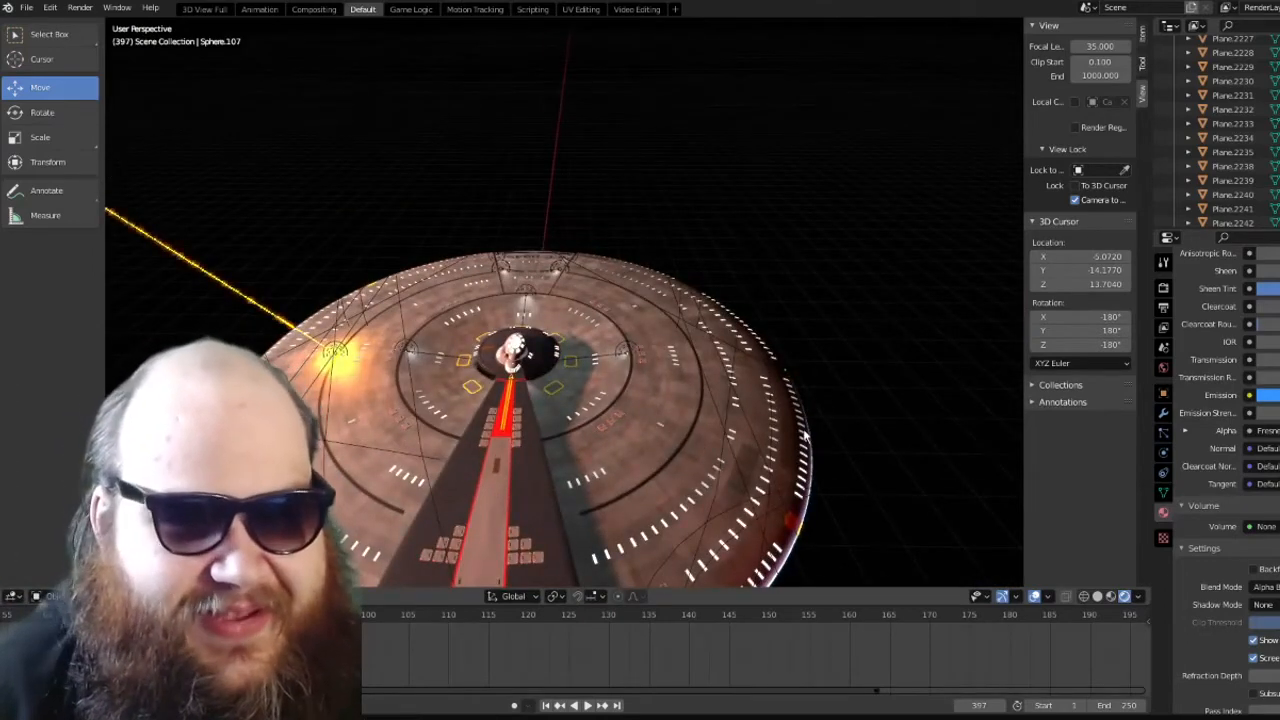
middle_drag(677, 400, 810, 413)
scroll(810, 413, up, 2)
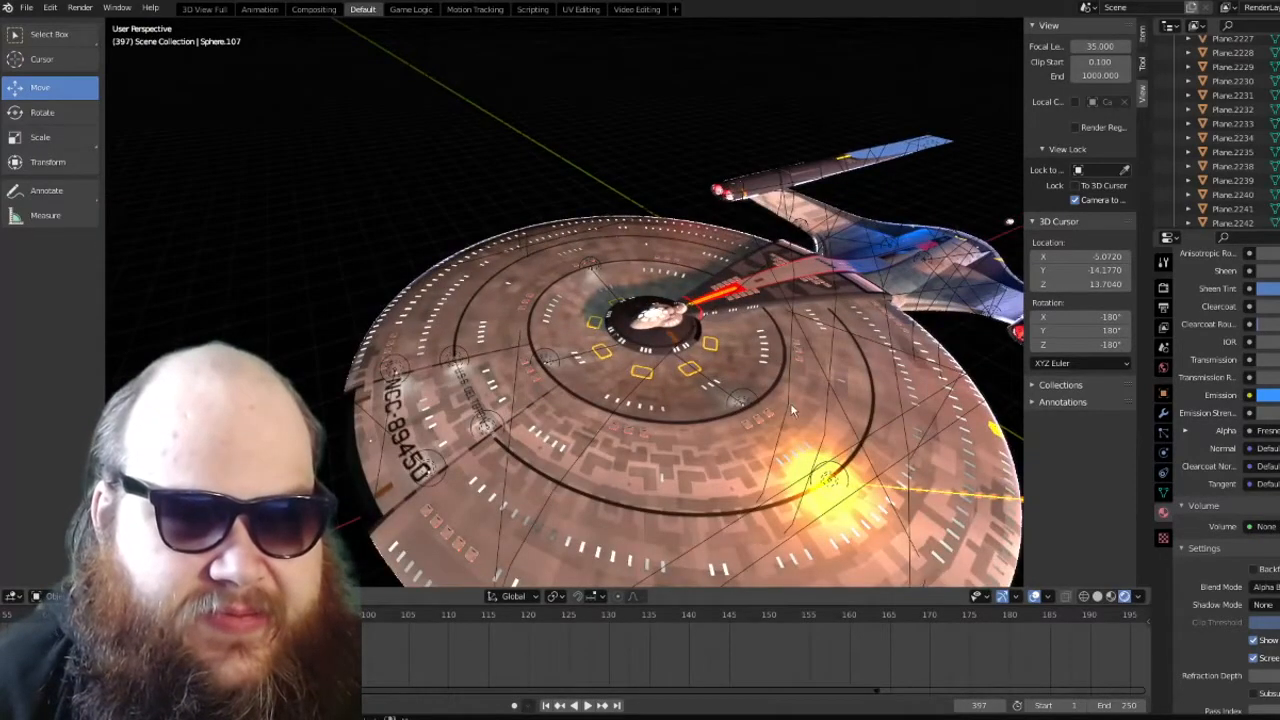
middle_drag(790, 403, 820, 421)
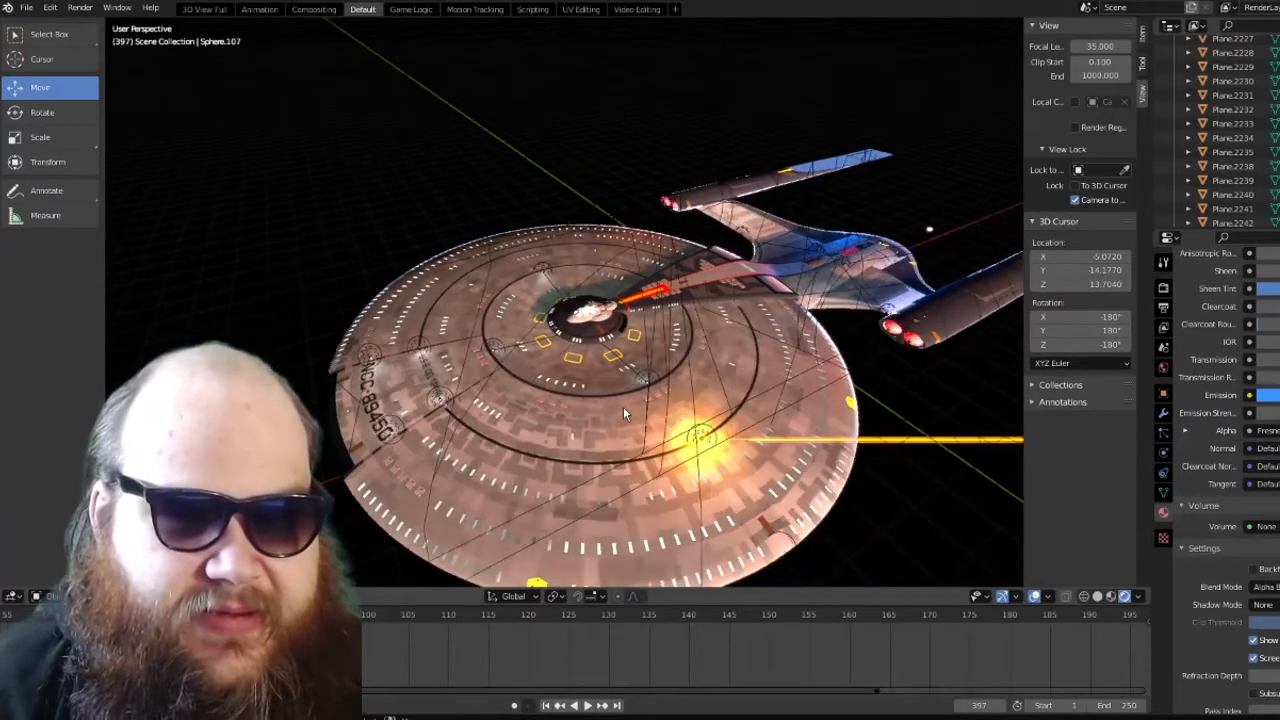
middle_drag(623, 407, 573, 425)
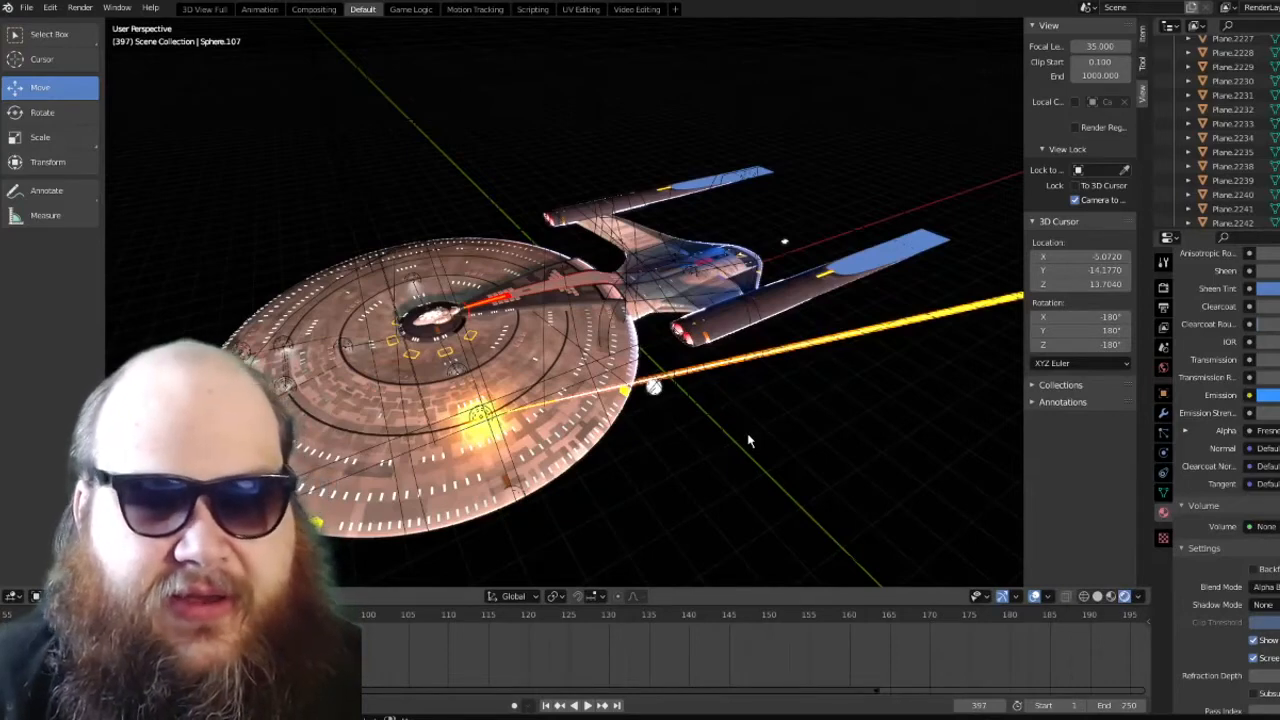
Examine the registry number and ship name at the saucer's forward edge in the top orthographic view
key(KP_7)
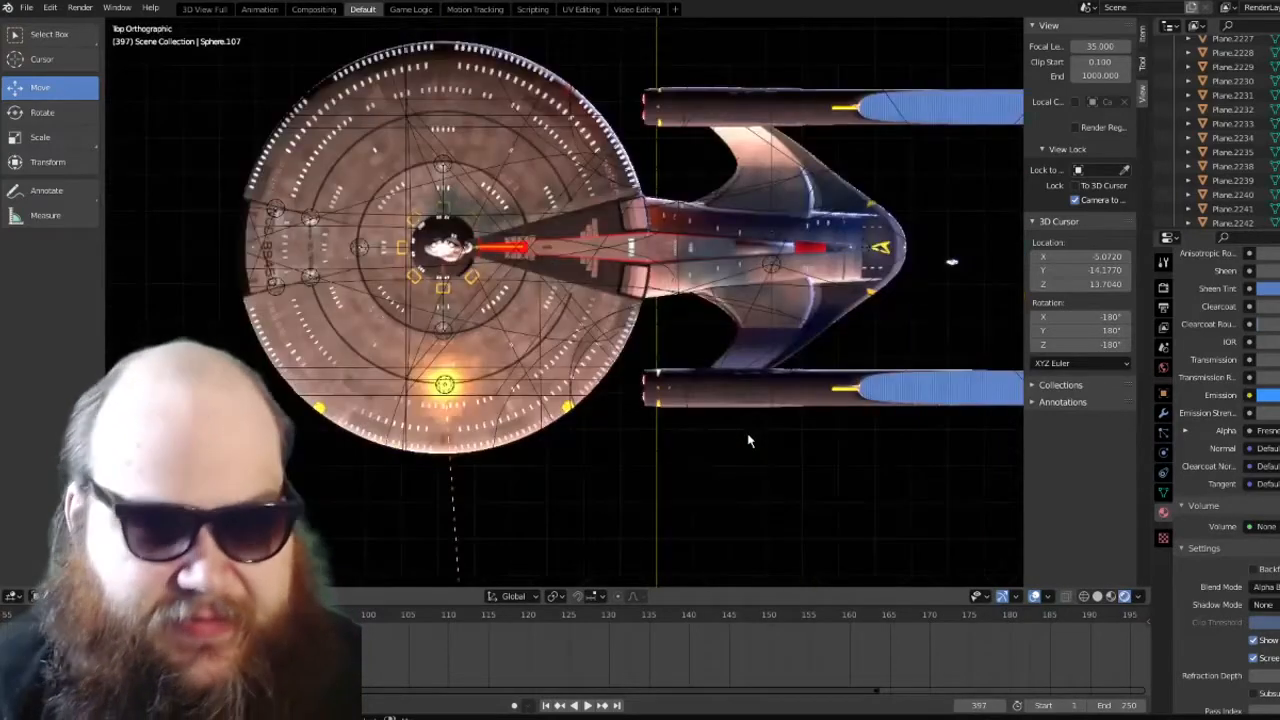
scroll(667, 450, up, 1)
scroll(667, 450, up, 1)
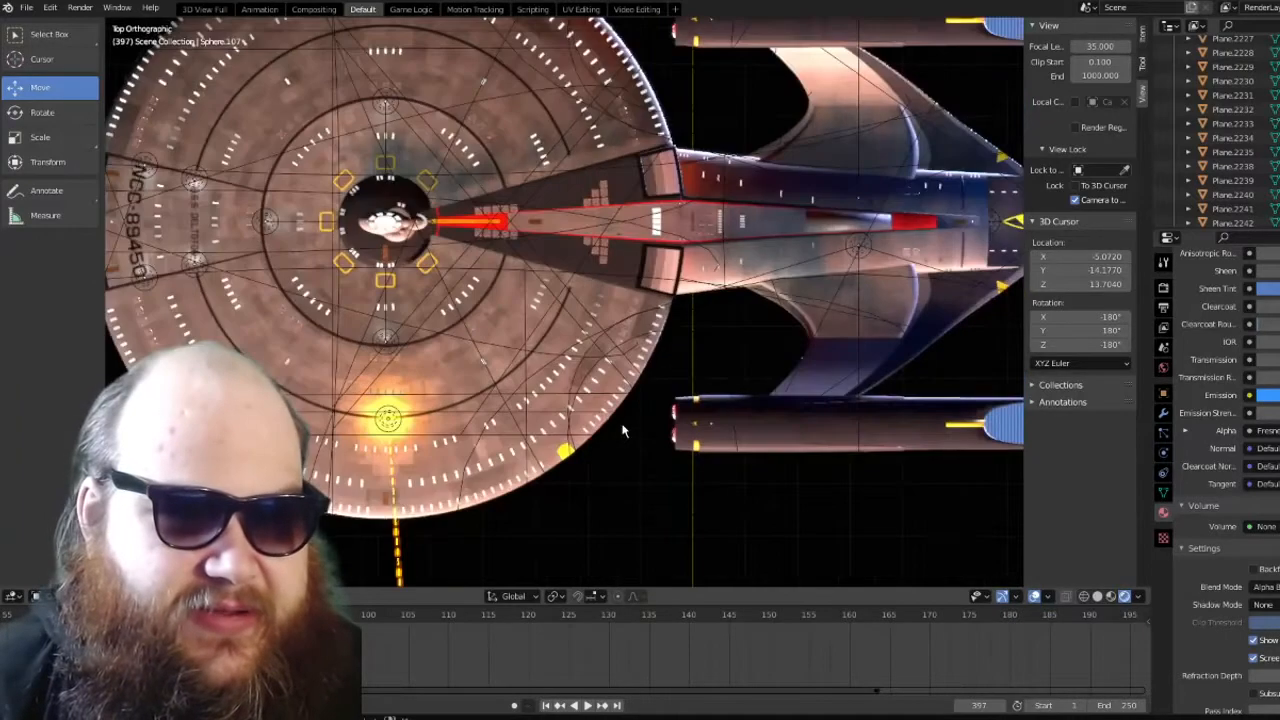
scroll(634, 477, up, 1)
scroll(634, 477, up, 2)
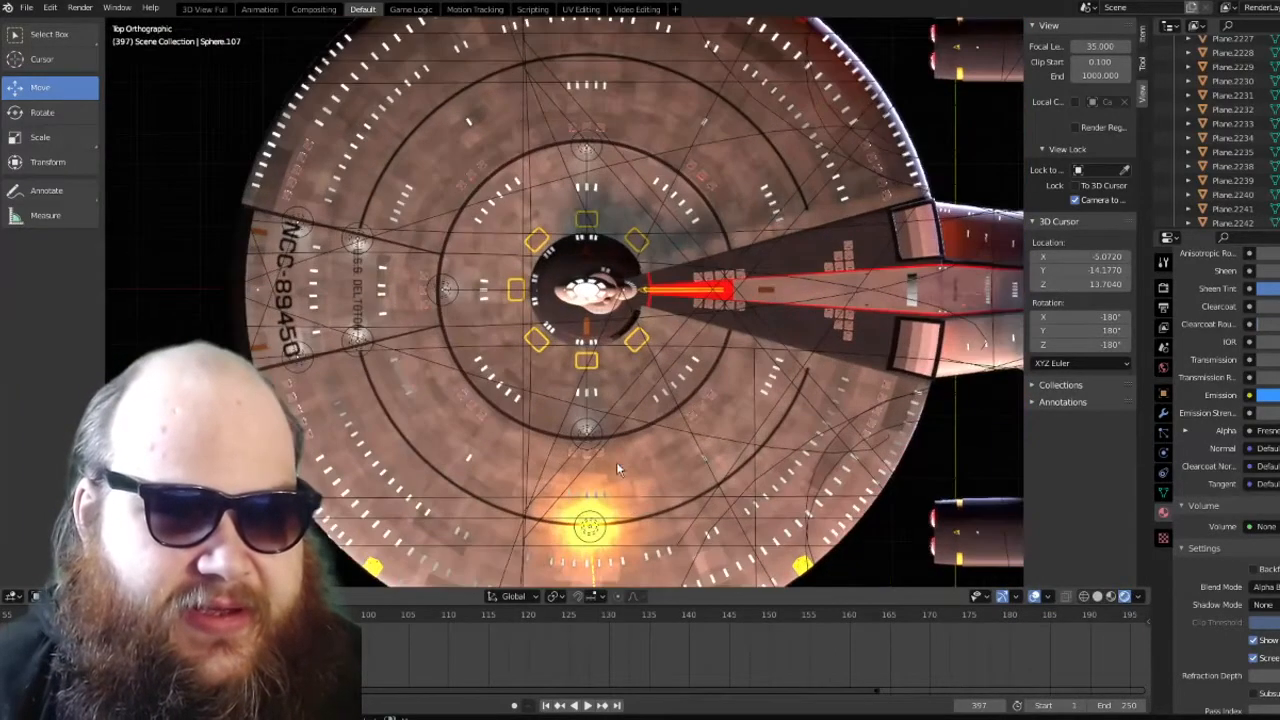
shift+middle_drag(413, 400, 614, 417)
scroll(674, 418, up, 4)
scroll(674, 418, up, 2)
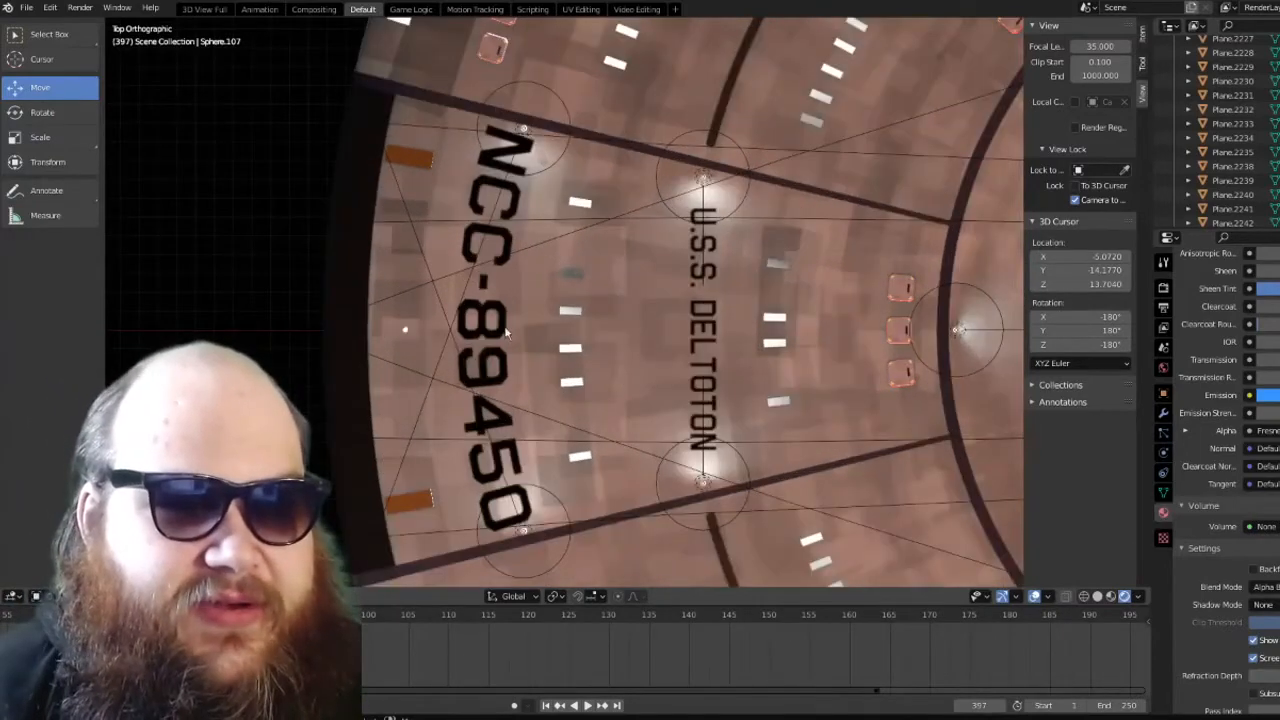
Examine the lettered saucer section, central dome, neck and nacelles in perspective, ending with the whole ship in view
middle_drag(504, 305, 850, 372)
scroll(852, 377, down, 3)
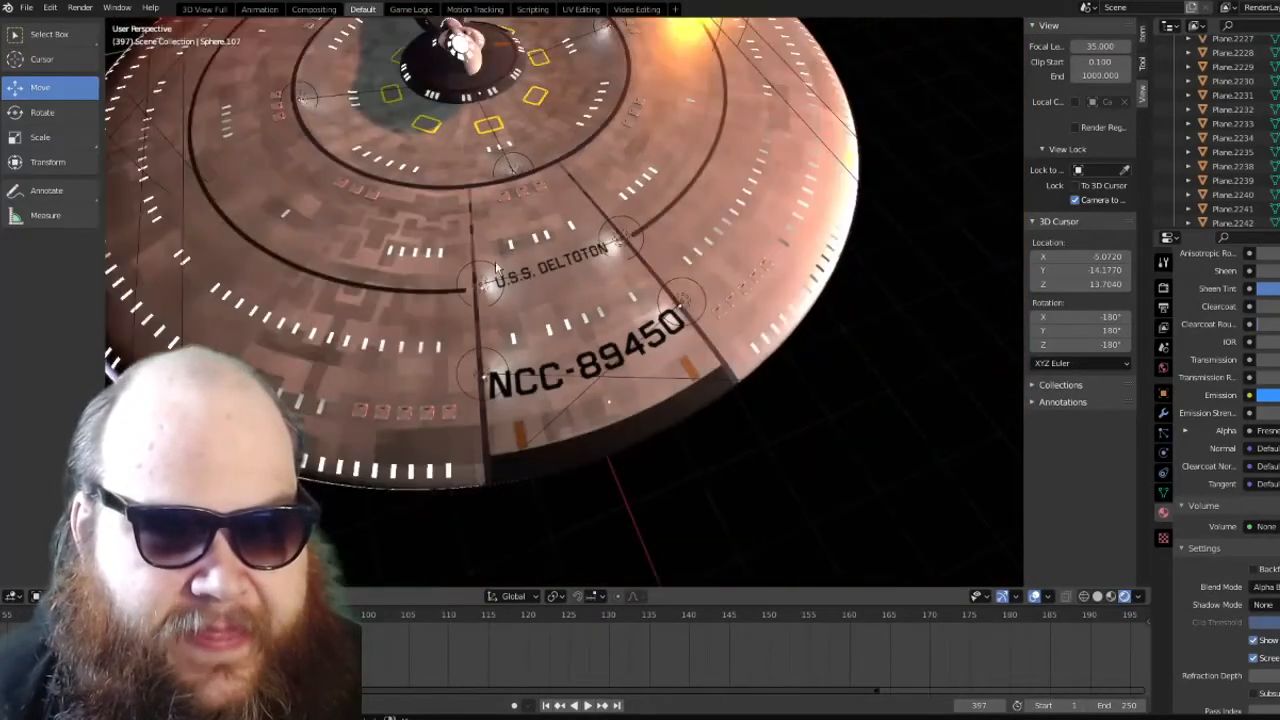
scroll(852, 377, down, 3)
shift+middle_drag(410, 230, 638, 373)
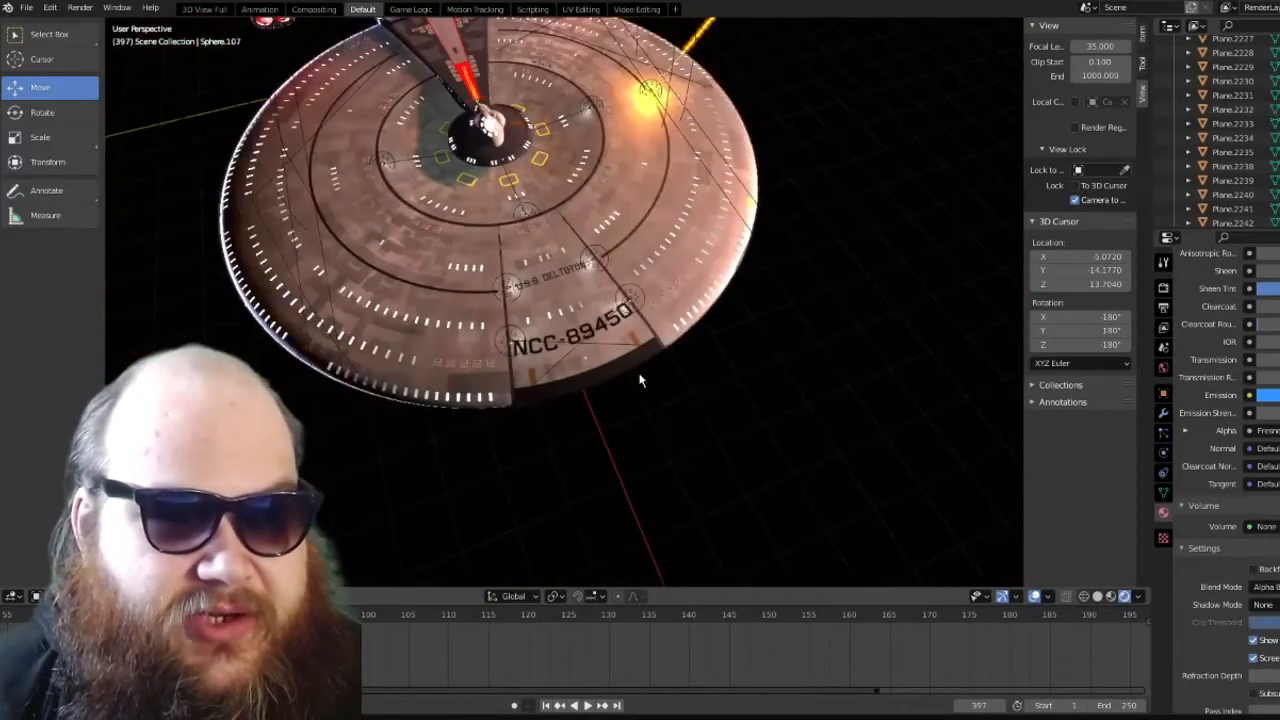
shift+middle_drag(483, 320, 492, 403)
scroll(492, 403, up, 1)
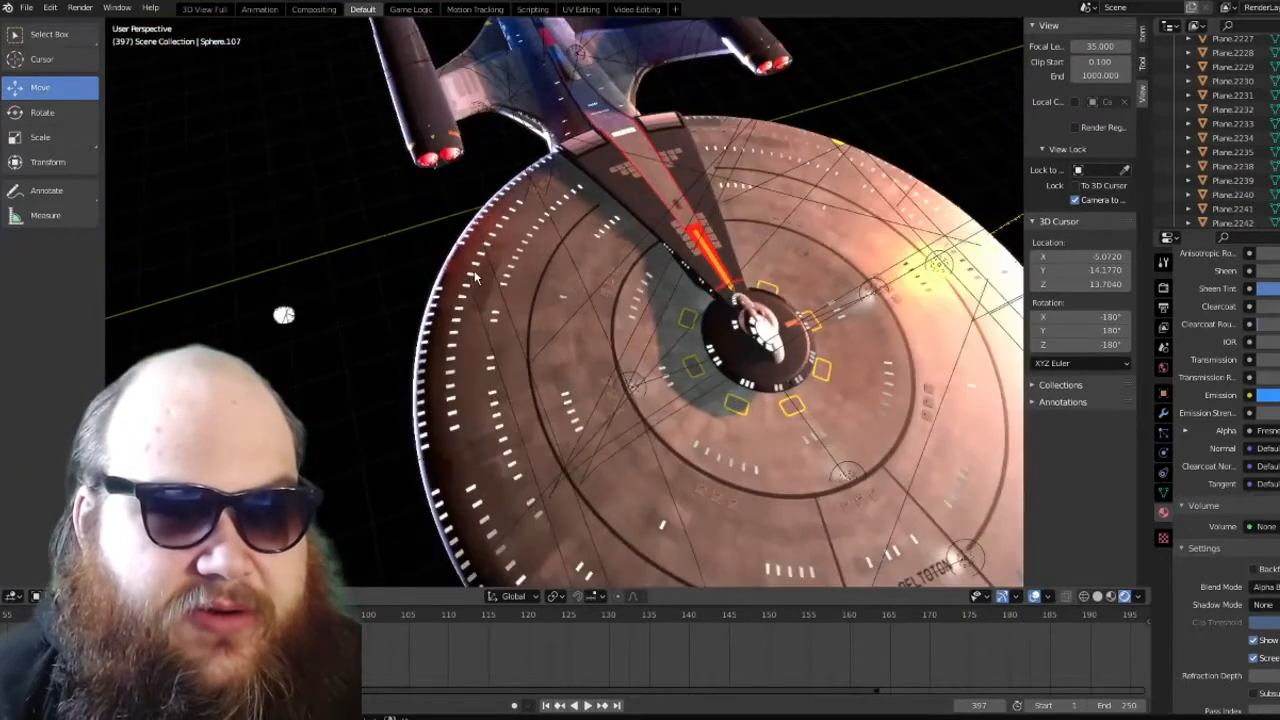
scroll(457, 303, down, 2)
middle_drag(457, 308, 566, 392)
scroll(652, 383, up, 1)
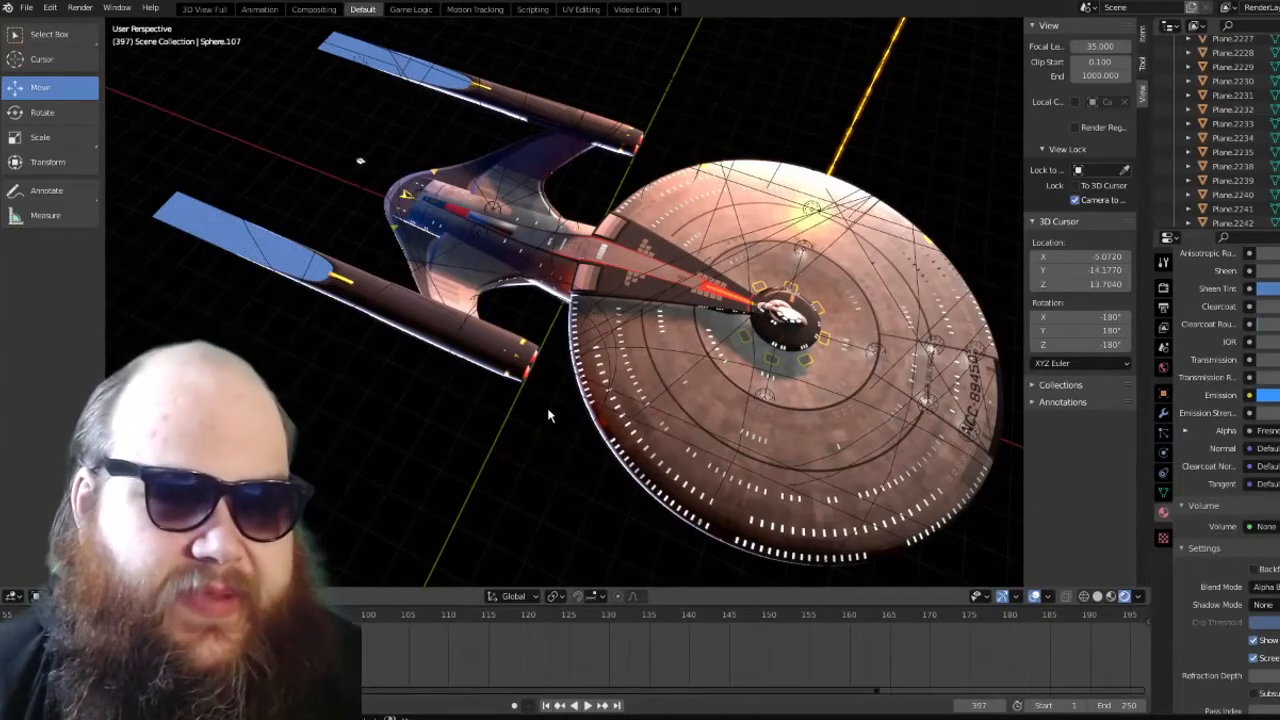
scroll(548, 416, down, 2)
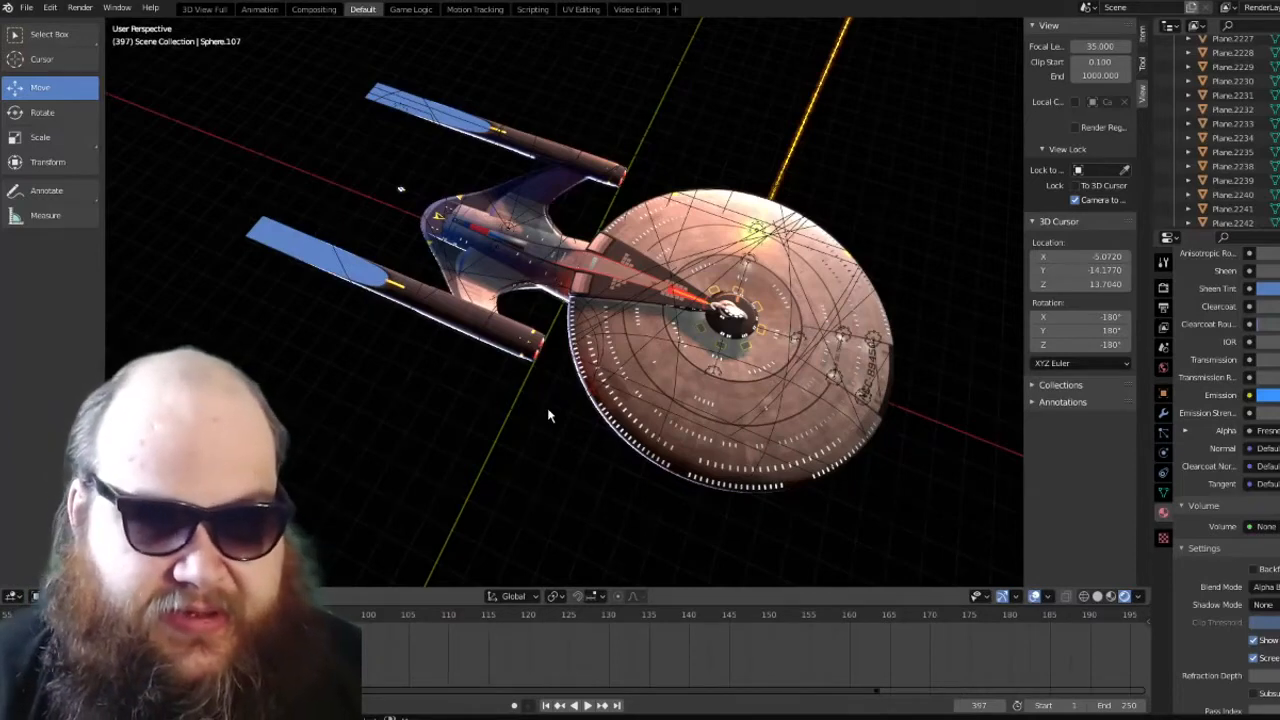
Compare the whole ship's layout in the top and front orthographic views, finishing in the top view
key(KP_7)
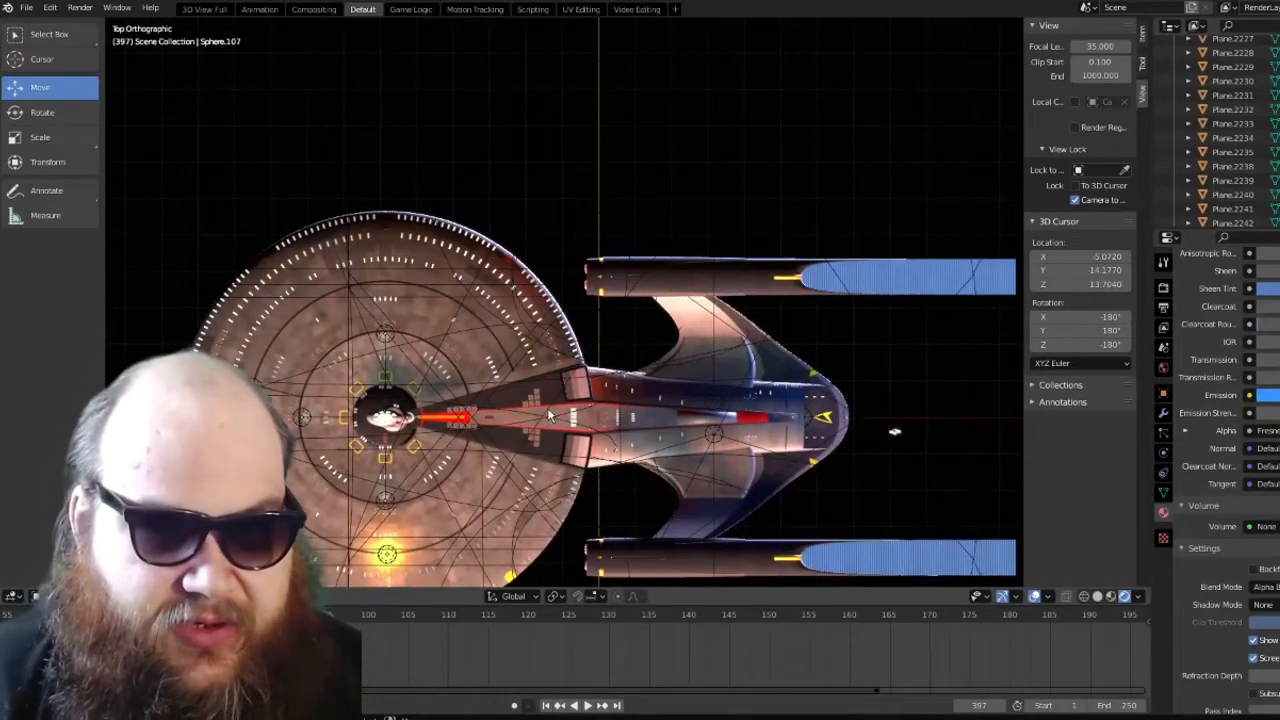
shift+middle_drag(547, 409, 535, 340)
scroll(495, 333, down, 1)
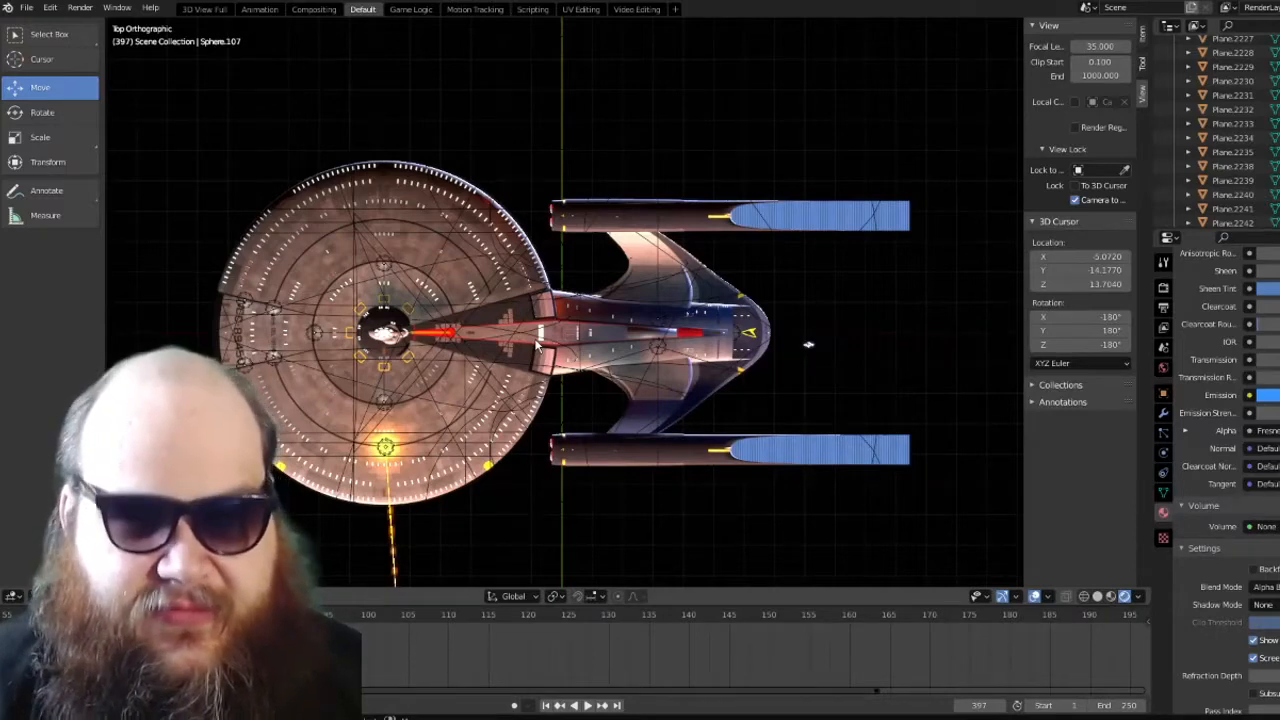
key(KP_1)
key(KP_7)
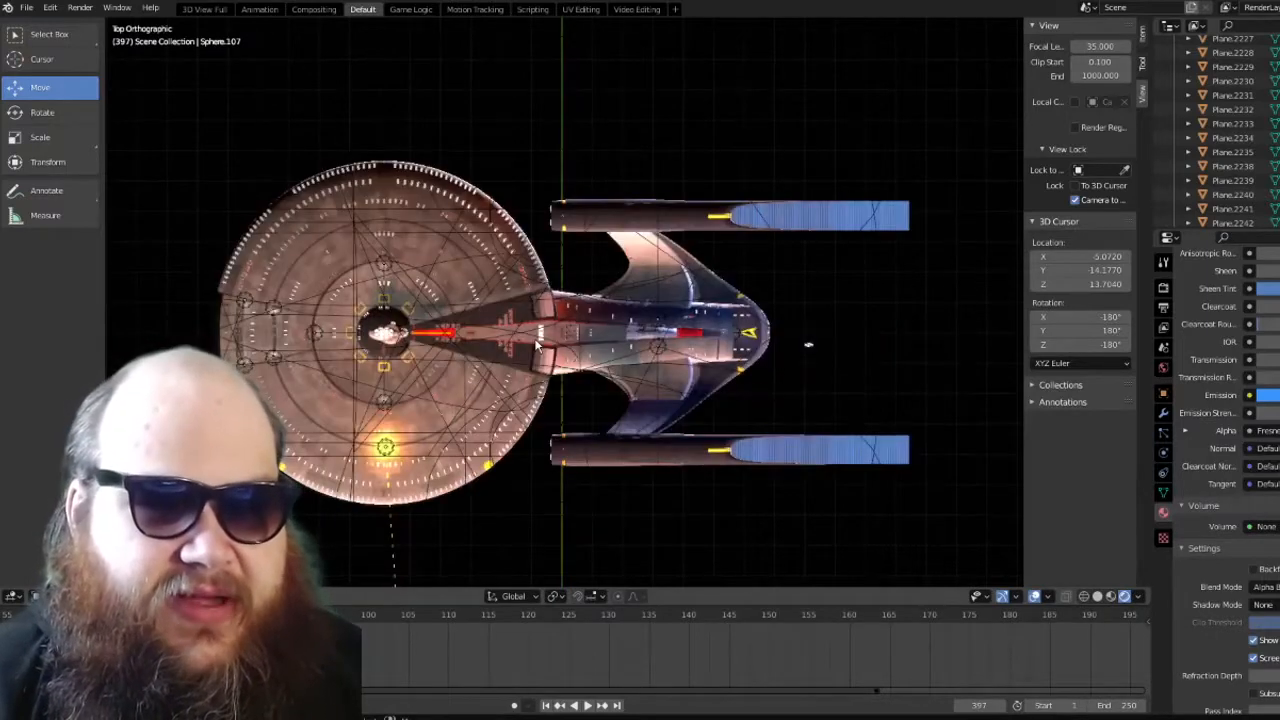
Examine the neck and secondary hull details in the top view, and check the same area in the front view
scroll(537, 345, up, 4)
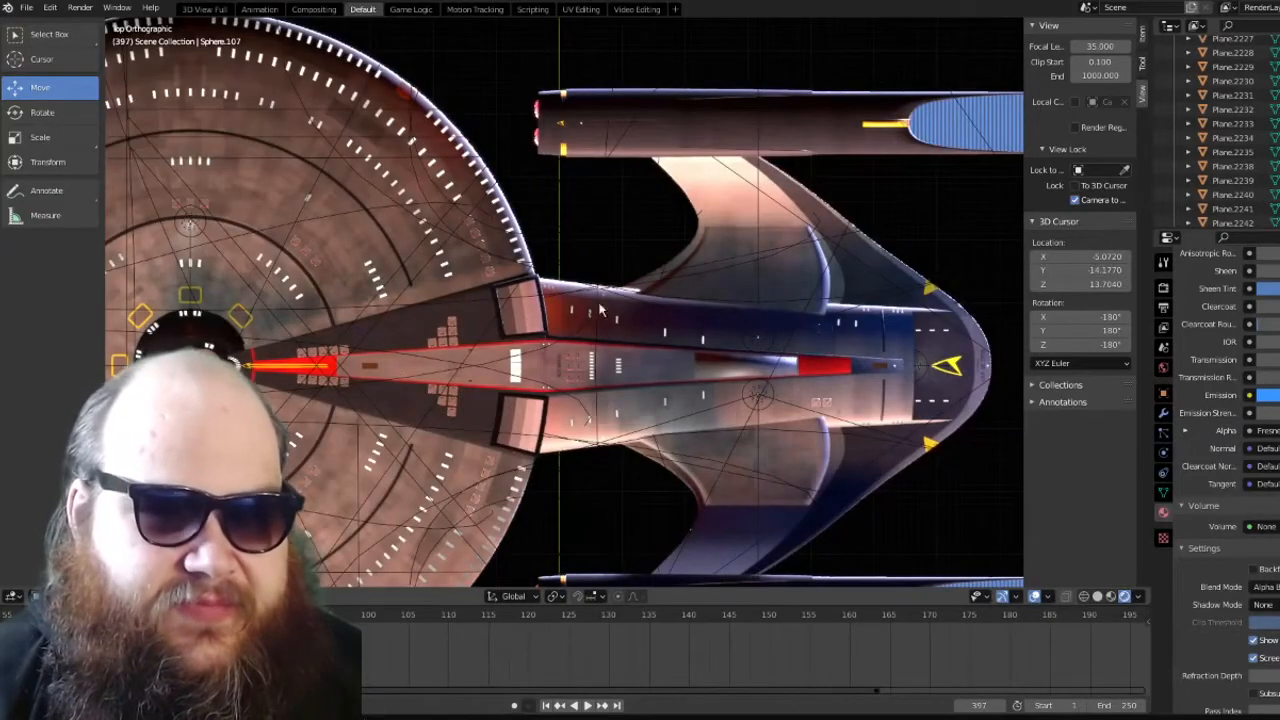
scroll(607, 308, up, 5)
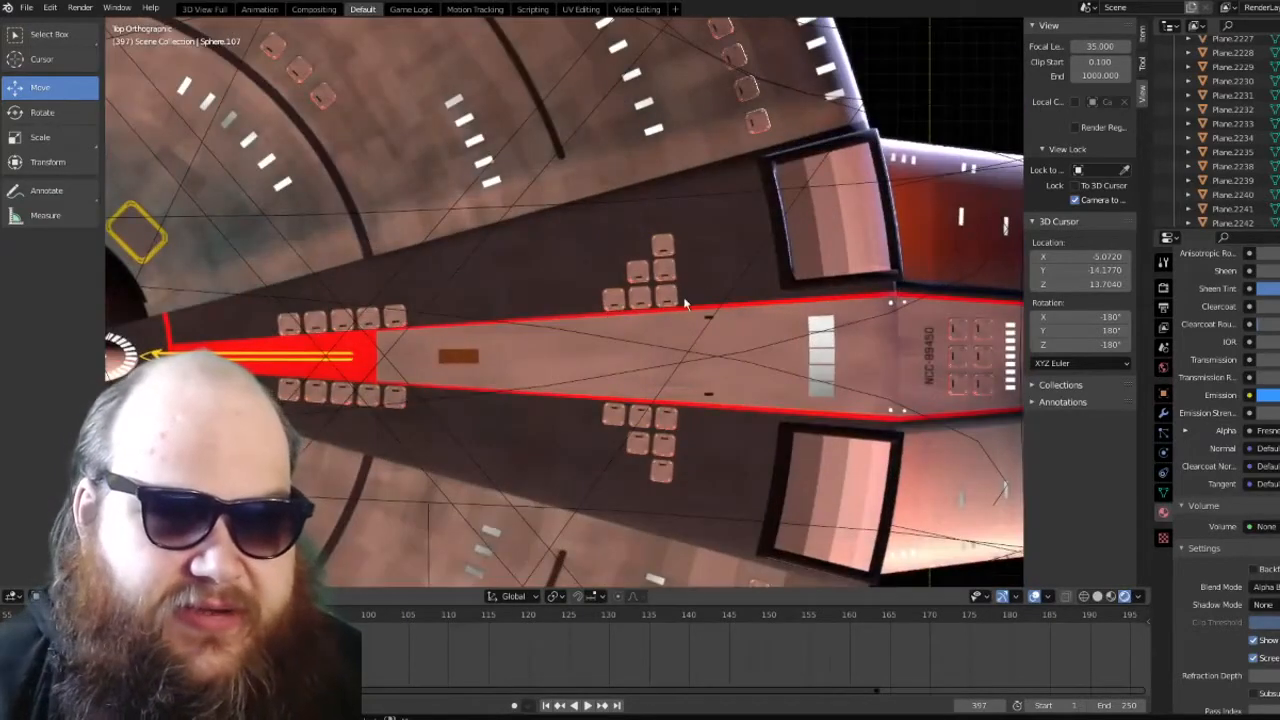
scroll(684, 303, down, 4)
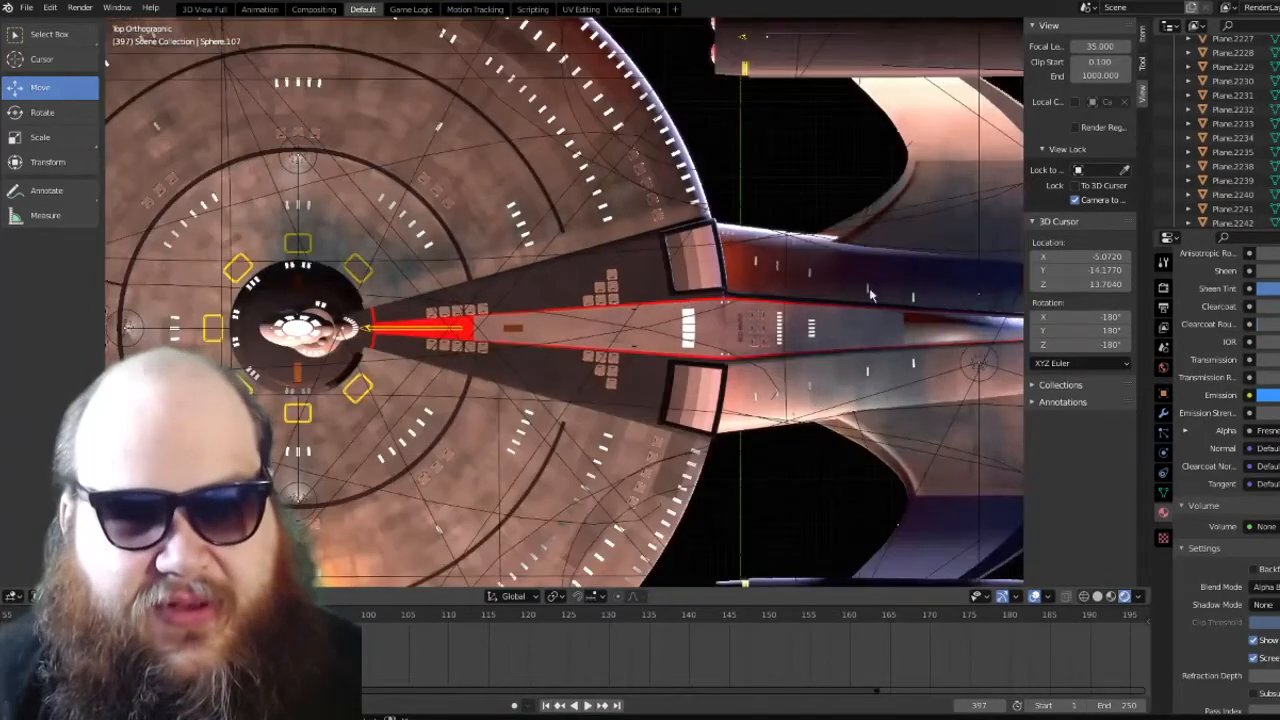
shift+middle_drag(939, 290, 658, 282)
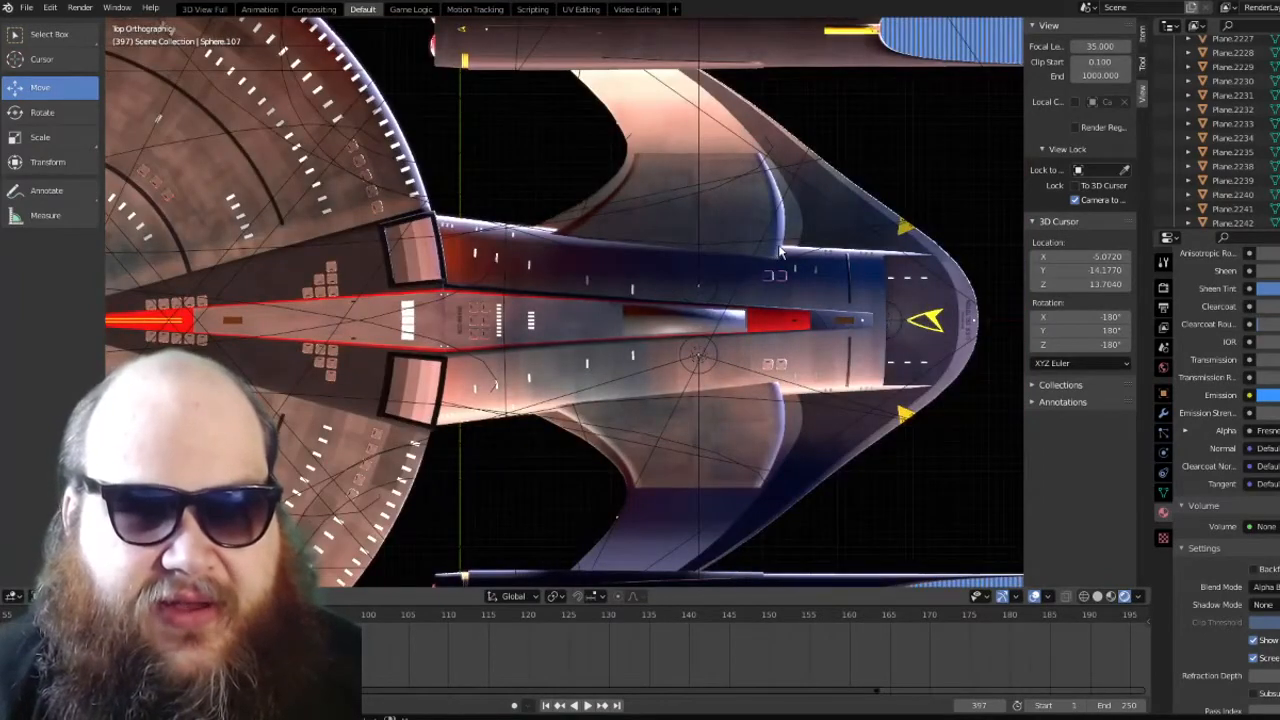
scroll(780, 265, down, 2)
key(KP_1)
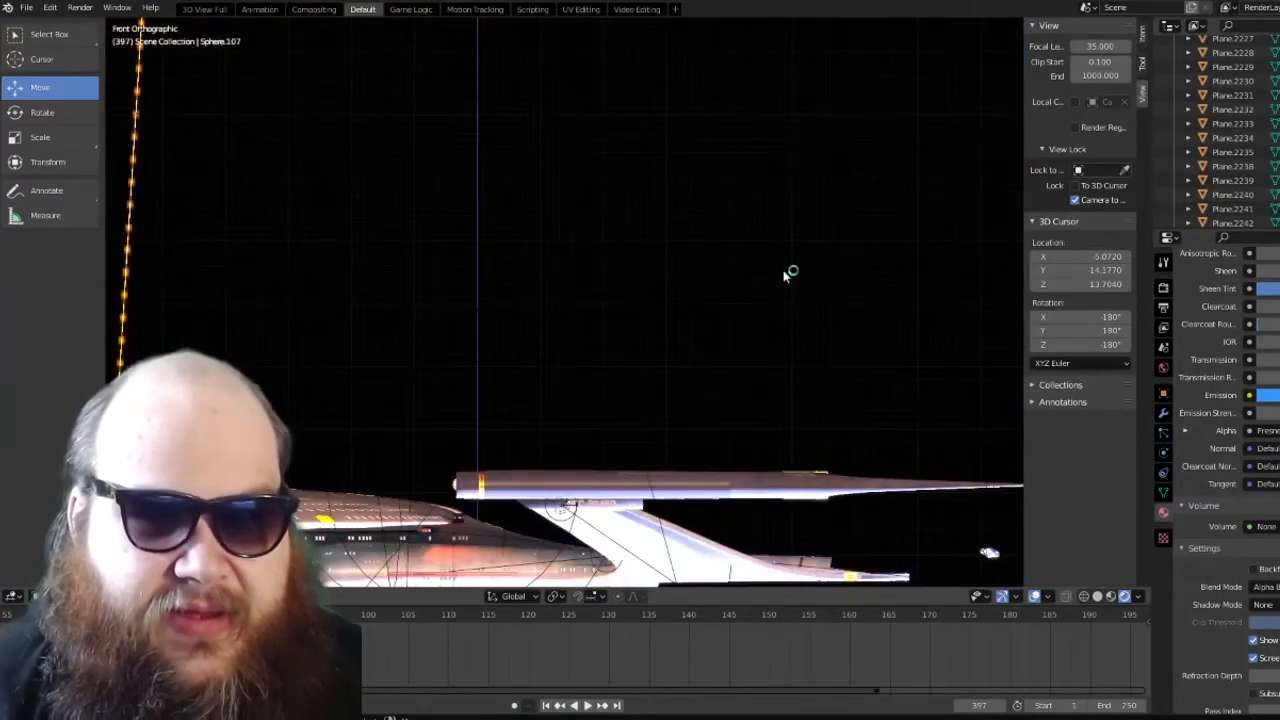
Select the yellow arrowhead emblem at the hull's aft end in the top view and clear the selection
key(KP_7)
scroll(872, 268, up, 8)
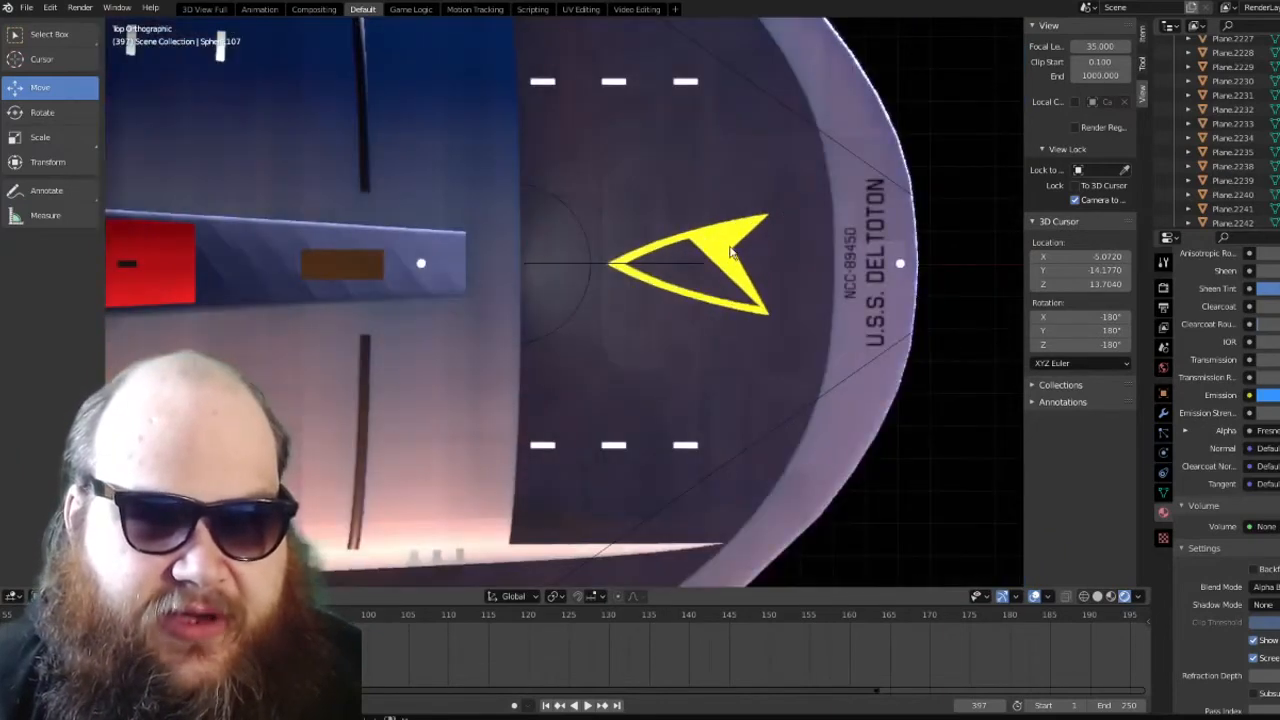
click(731, 253)
key(alt+a)
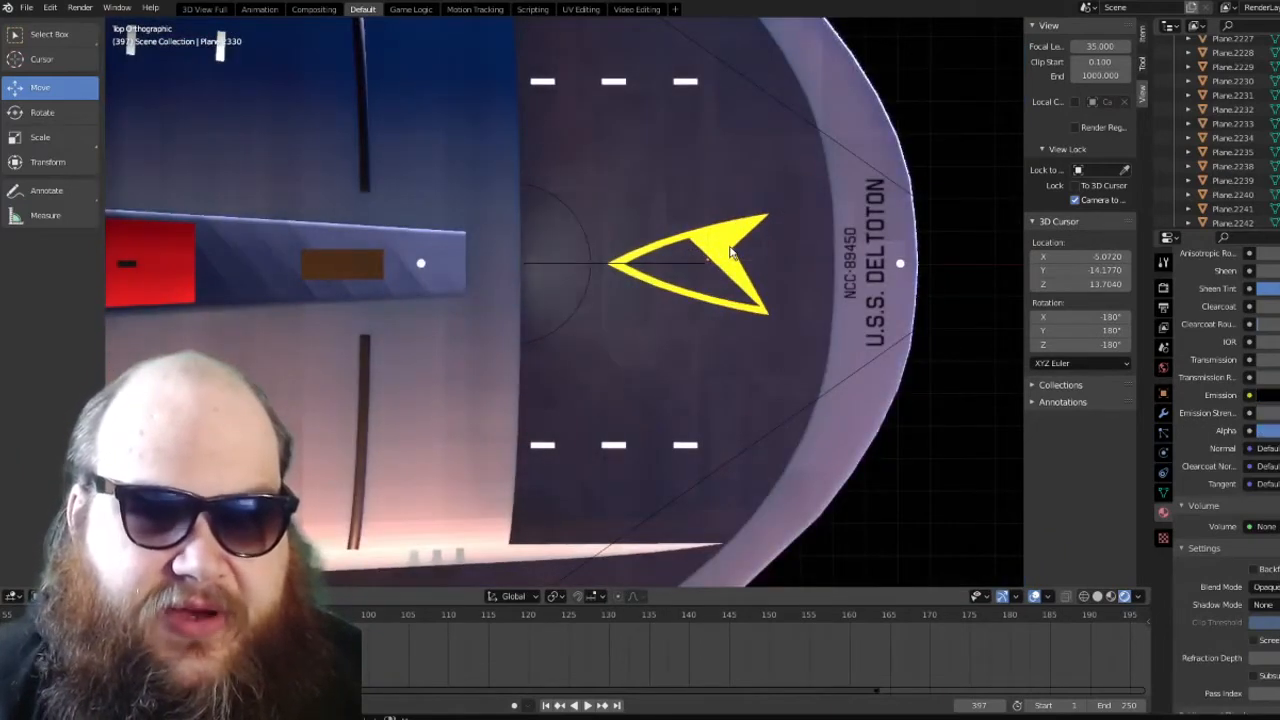
Examine the ship from the aft hull forward to the saucer in the top view and compare it with the front view
scroll(731, 253, down, 6)
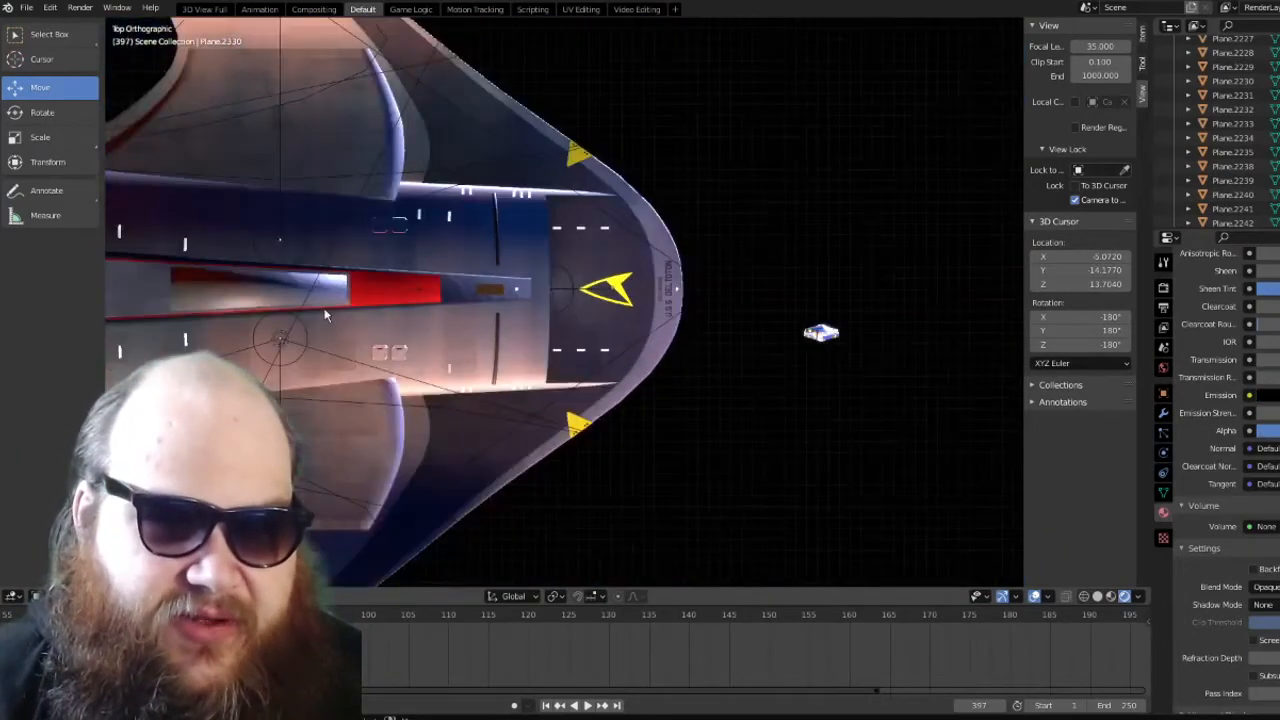
shift+middle_drag(212, 331, 547, 319)
scroll(547, 319, down, 3)
shift+middle_drag(786, 322, 942, 338)
shift+middle_drag(471, 360, 703, 334)
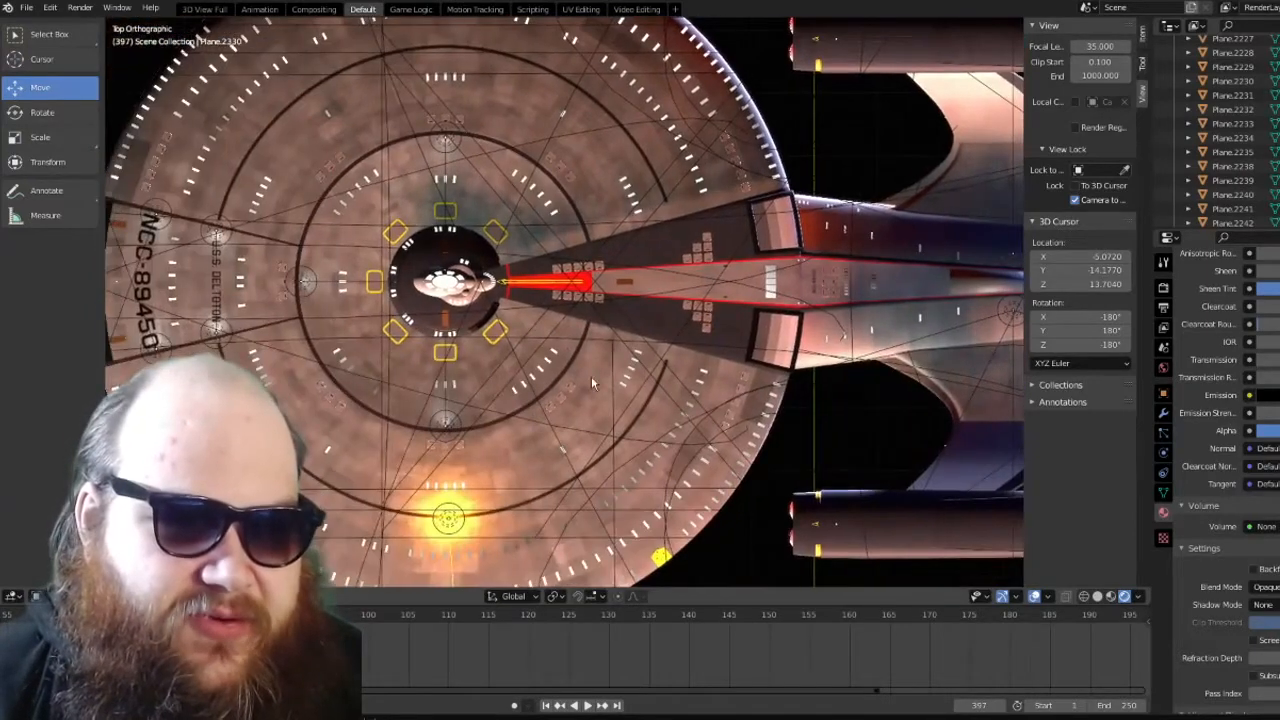
shift+middle_drag(745, 385, 757, 386)
key(KP_1)
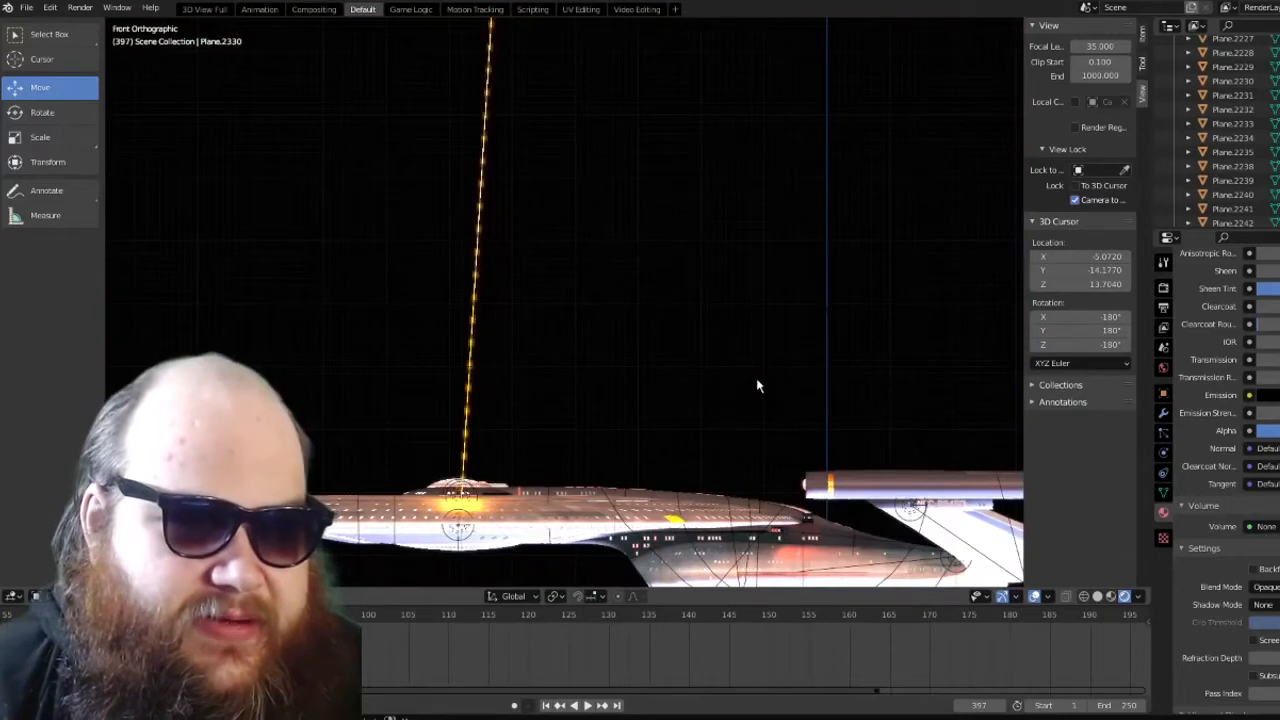
View the saucer and hull from below and switch the viewport to Material Preview shading
middle_drag(715, 316, 818, 292)
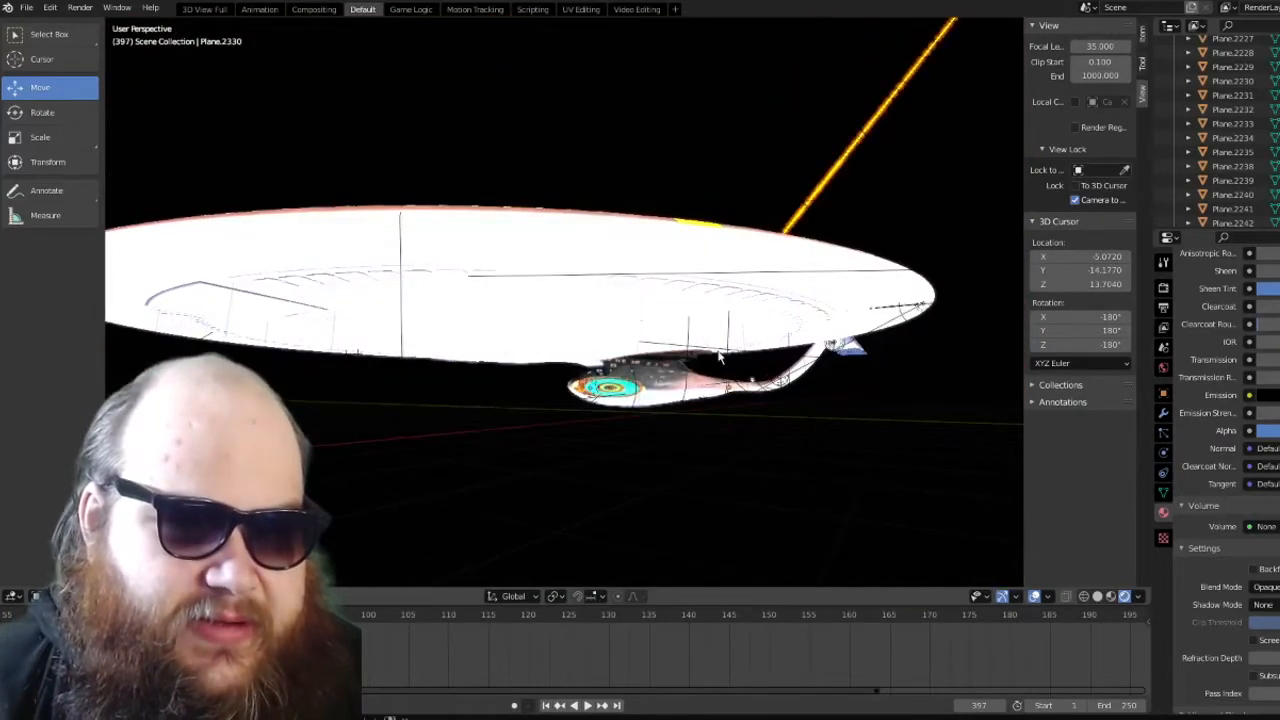
middle_drag(765, 338, 594, 210)
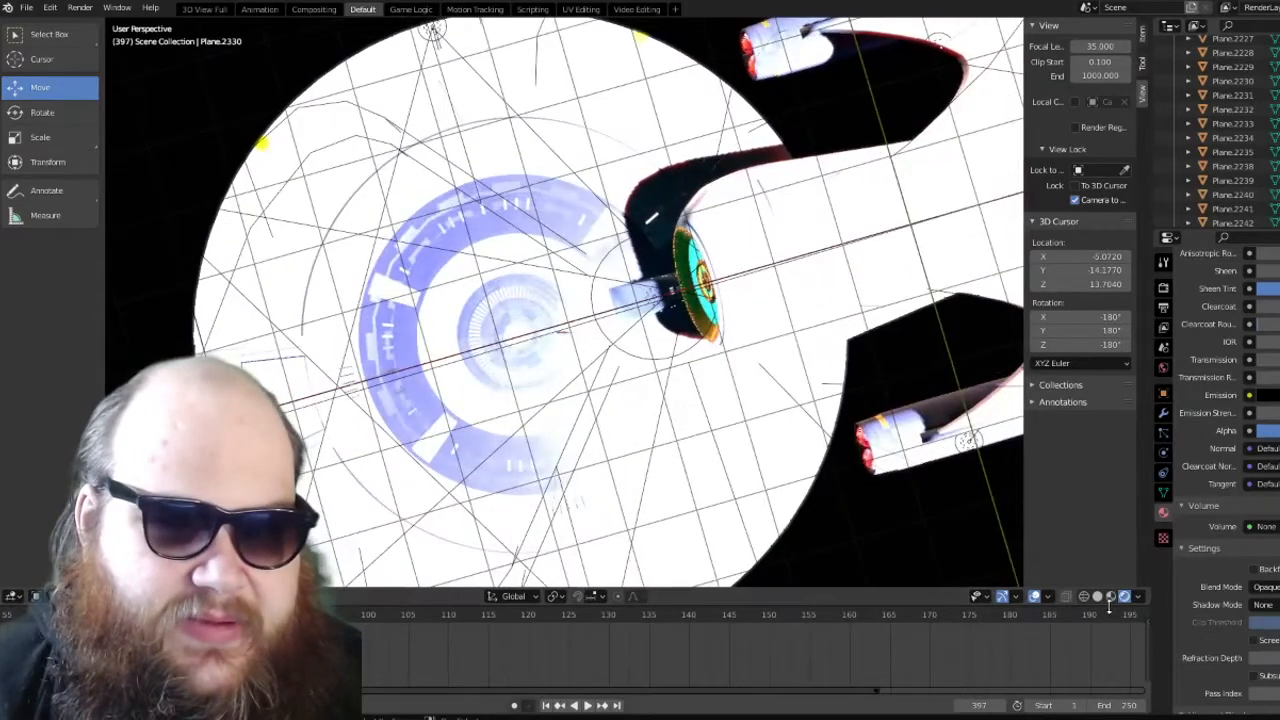
click(1112, 599)
middle_drag(655, 328, 572, 352)
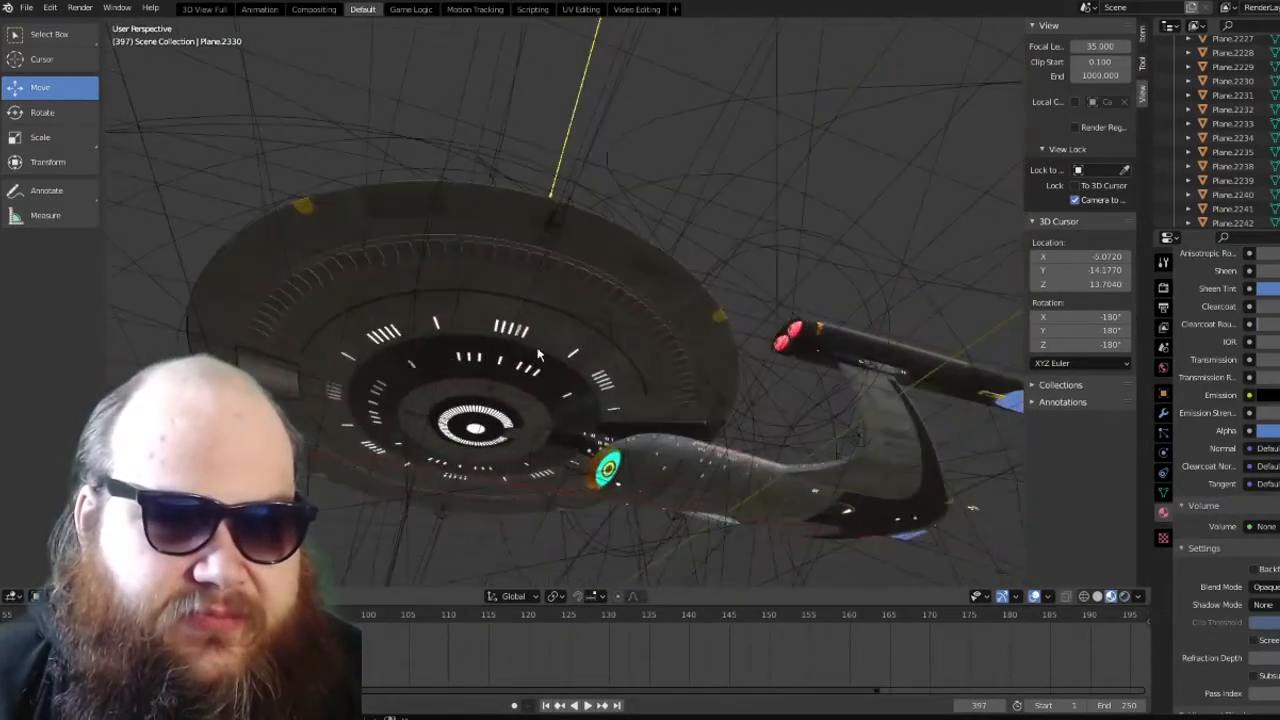
Select one of the small hatch panels in the ring on the saucer's underside
scroll(572, 352, up, 3)
click(566, 245)
click(608, 262)
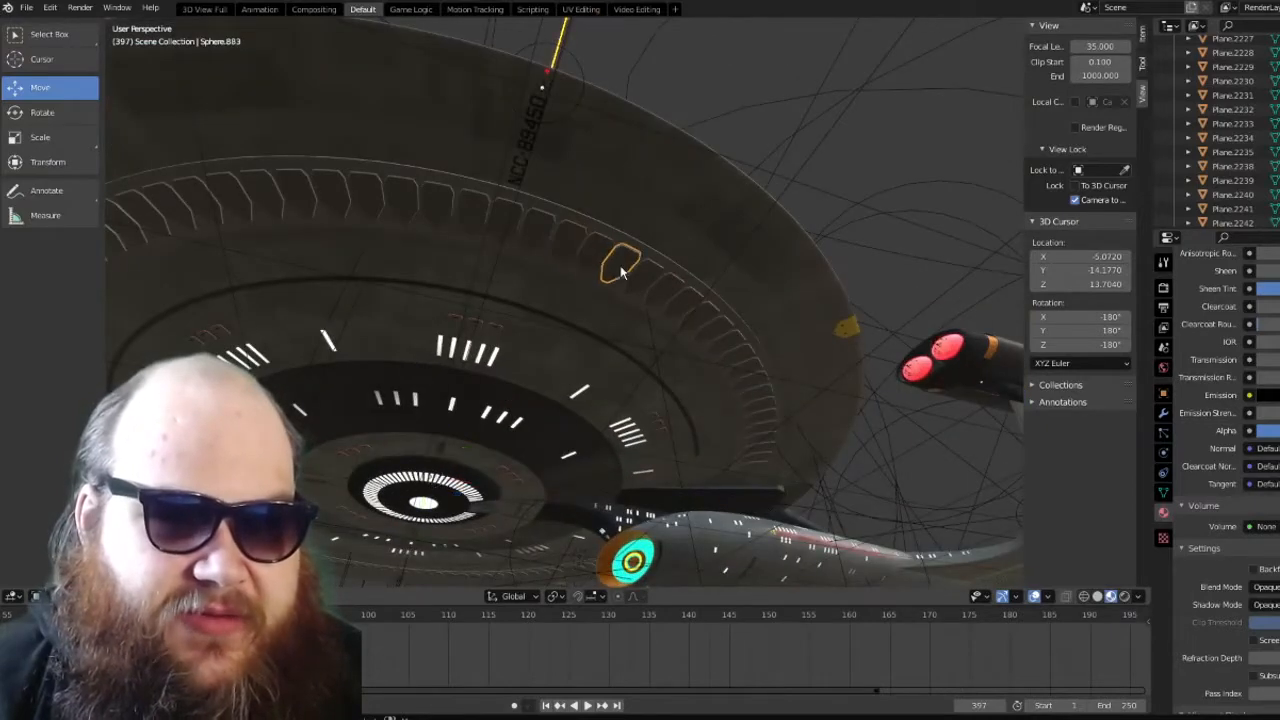
Examine the upper hull, nacelles and aft end in Material Preview shading from the side and from behind
middle_drag(849, 363, 811, 464)
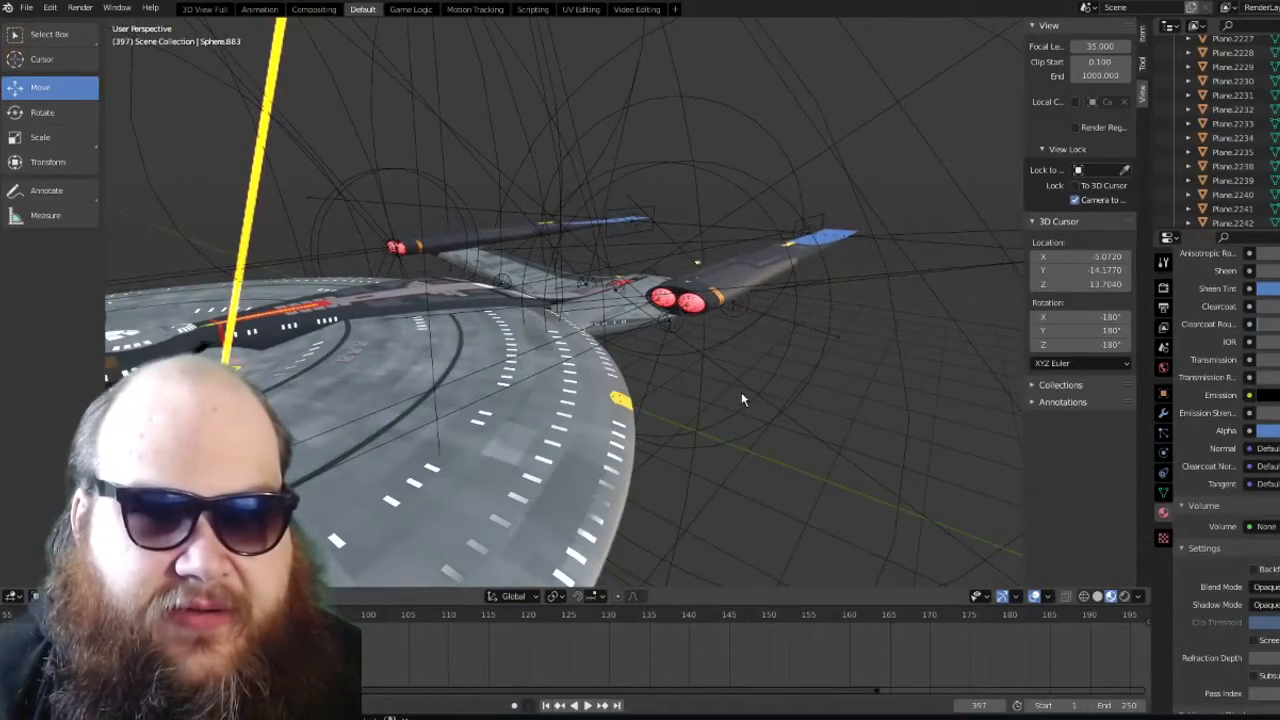
middle_drag(709, 366, 790, 349)
scroll(797, 366, up, 3)
scroll(636, 400, up, 3)
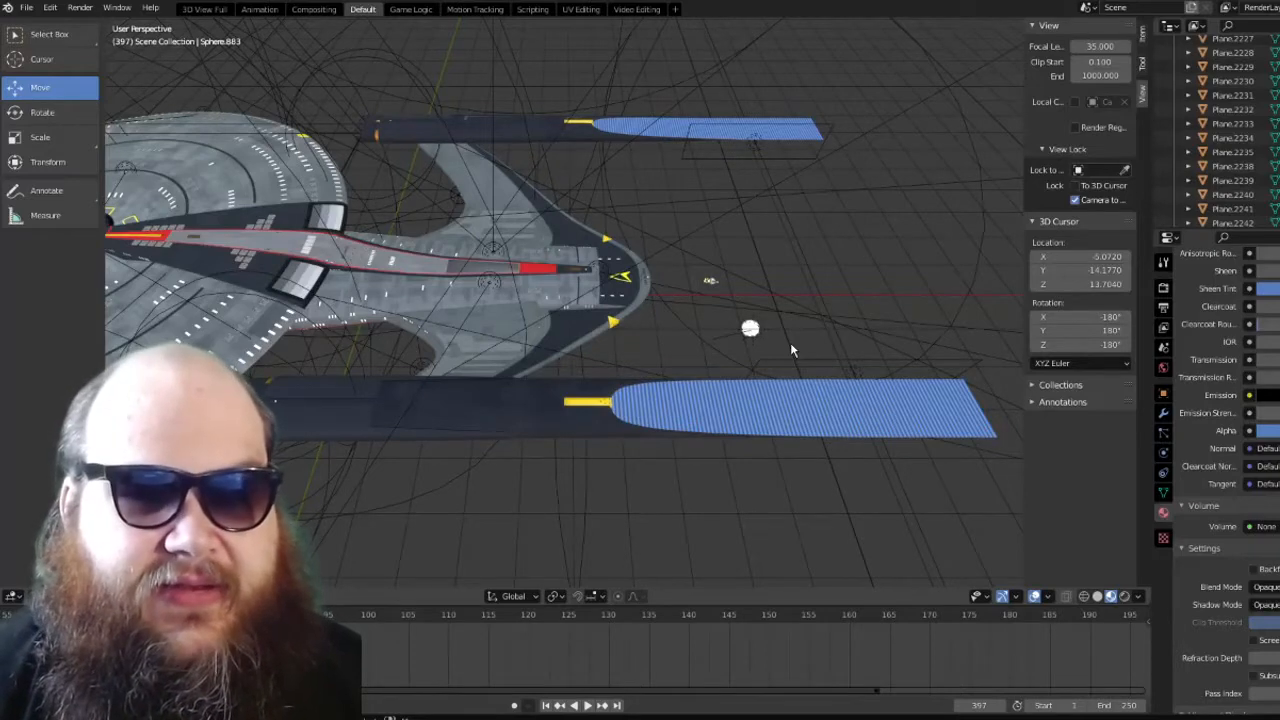
middle_drag(790, 342, 487, 373)
scroll(718, 283, up, 4)
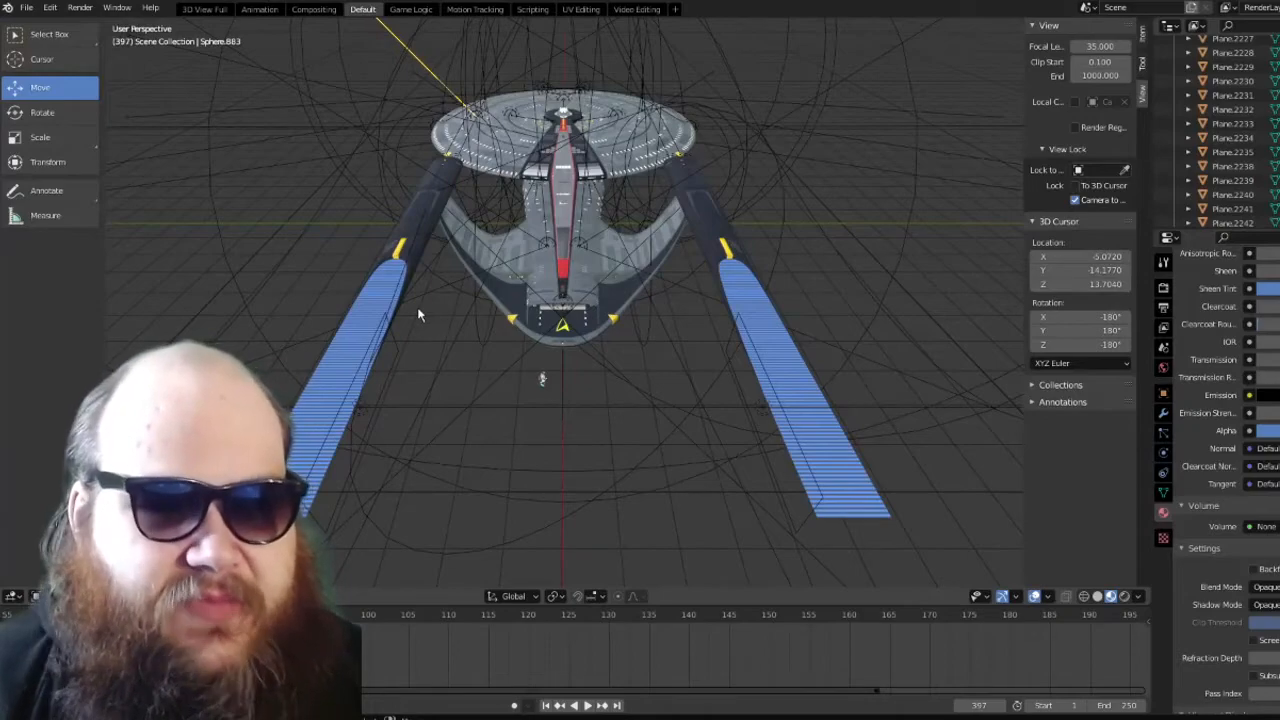
Examine the saucer's upper surface, central dome and neck in Material Preview shading from the side and the front
middle_drag(421, 314, 757, 321)
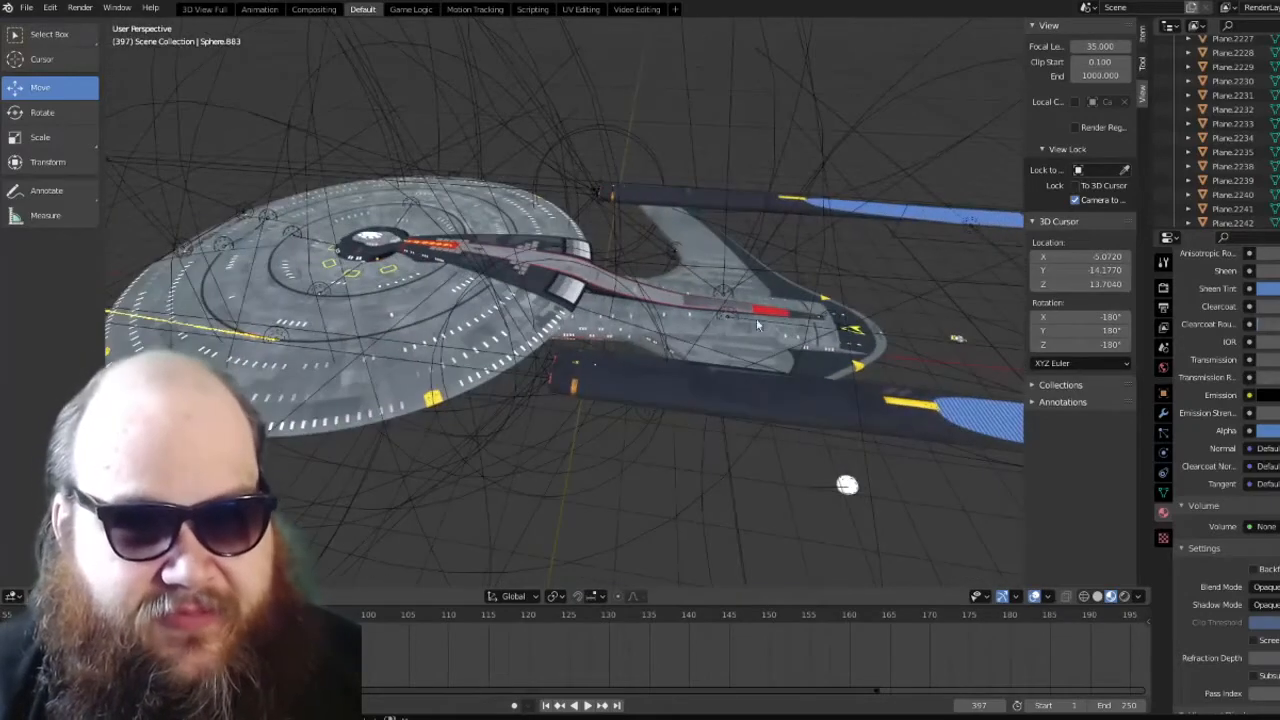
scroll(622, 346, up, 2)
middle_drag(597, 345, 692, 440)
scroll(671, 409, down, 3)
shift+middle_drag(718, 393, 885, 395)
scroll(752, 387, up, 4)
middle_drag(733, 392, 811, 373)
scroll(796, 371, down, 3)
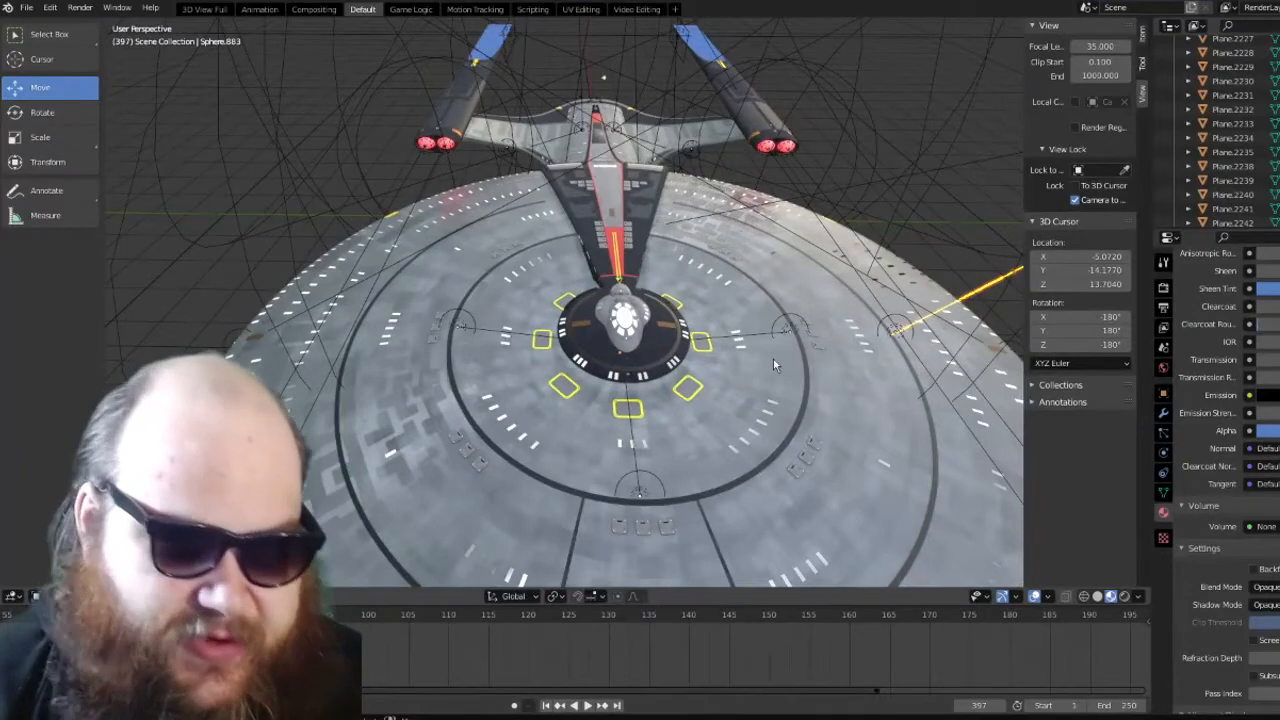
View the bridge module and the yellow-framed panels on the saucer from a low front angle
middle_drag(773, 359, 721, 298)
scroll(606, 334, up, 4)
middle_drag(539, 334, 695, 352)
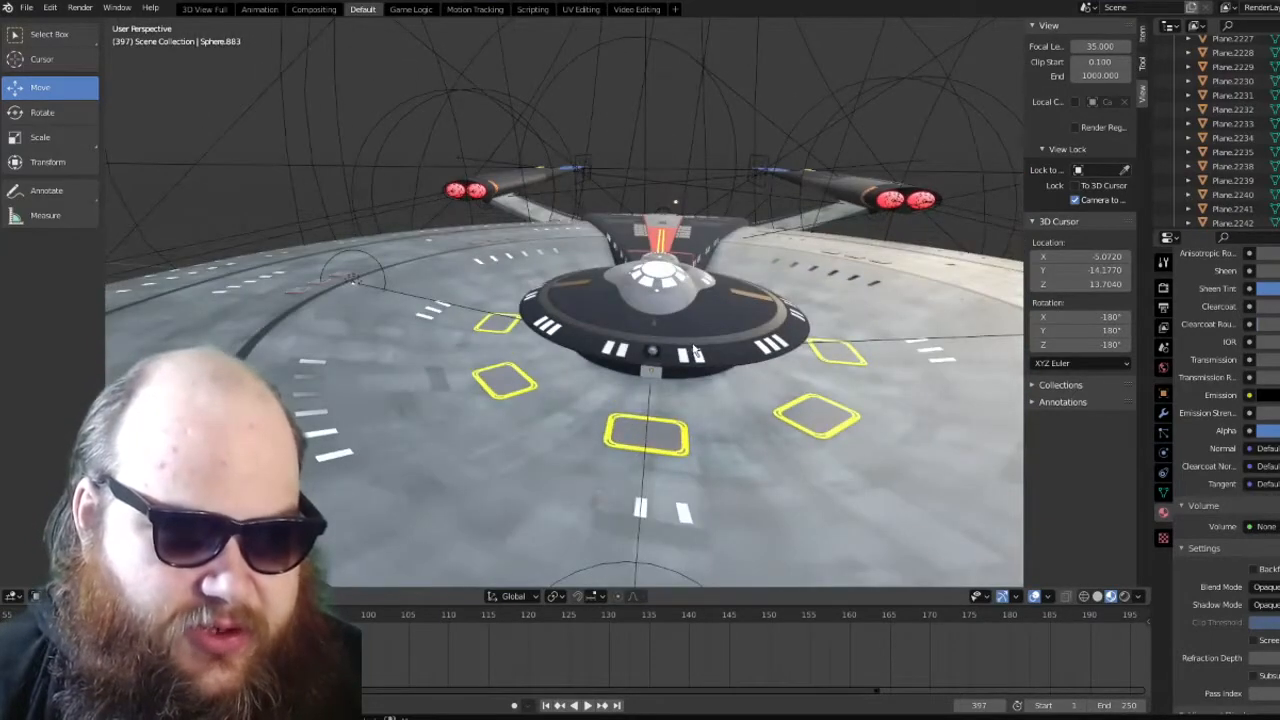
scroll(695, 352, down, 3)
scroll(690, 350, up, 2)
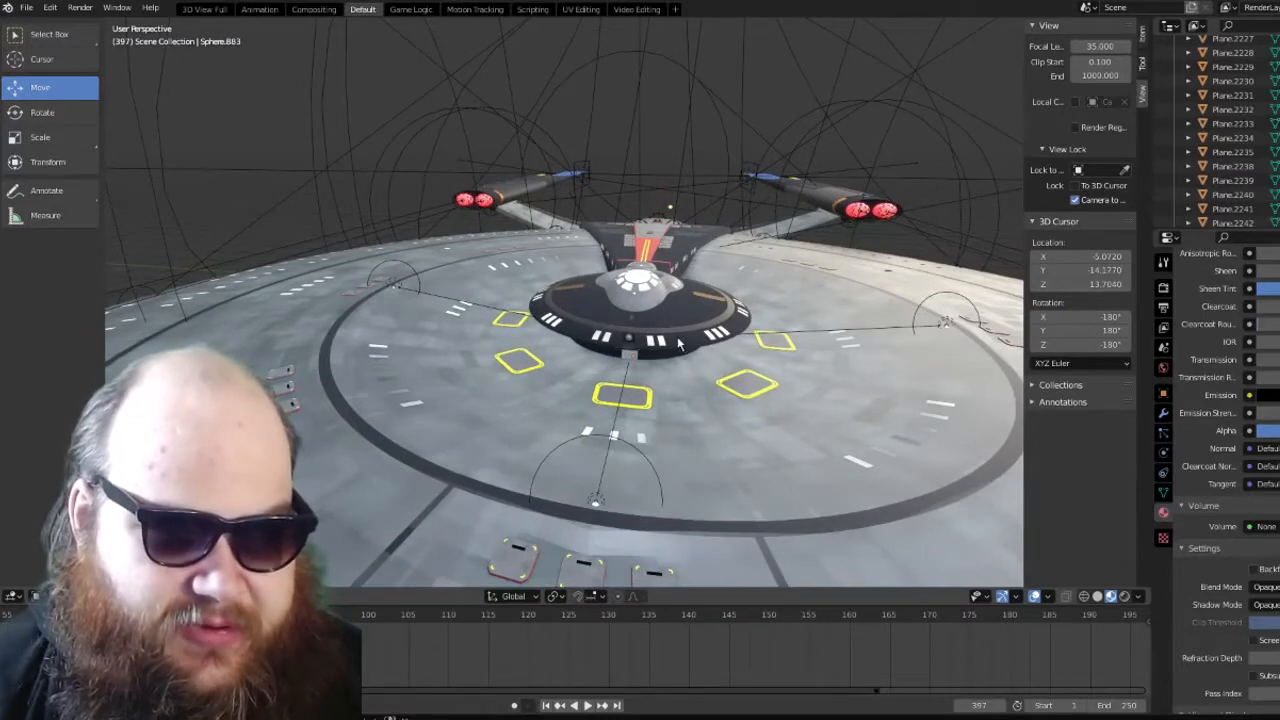
scroll(667, 343, down, 3)
scroll(590, 337, up, 2)
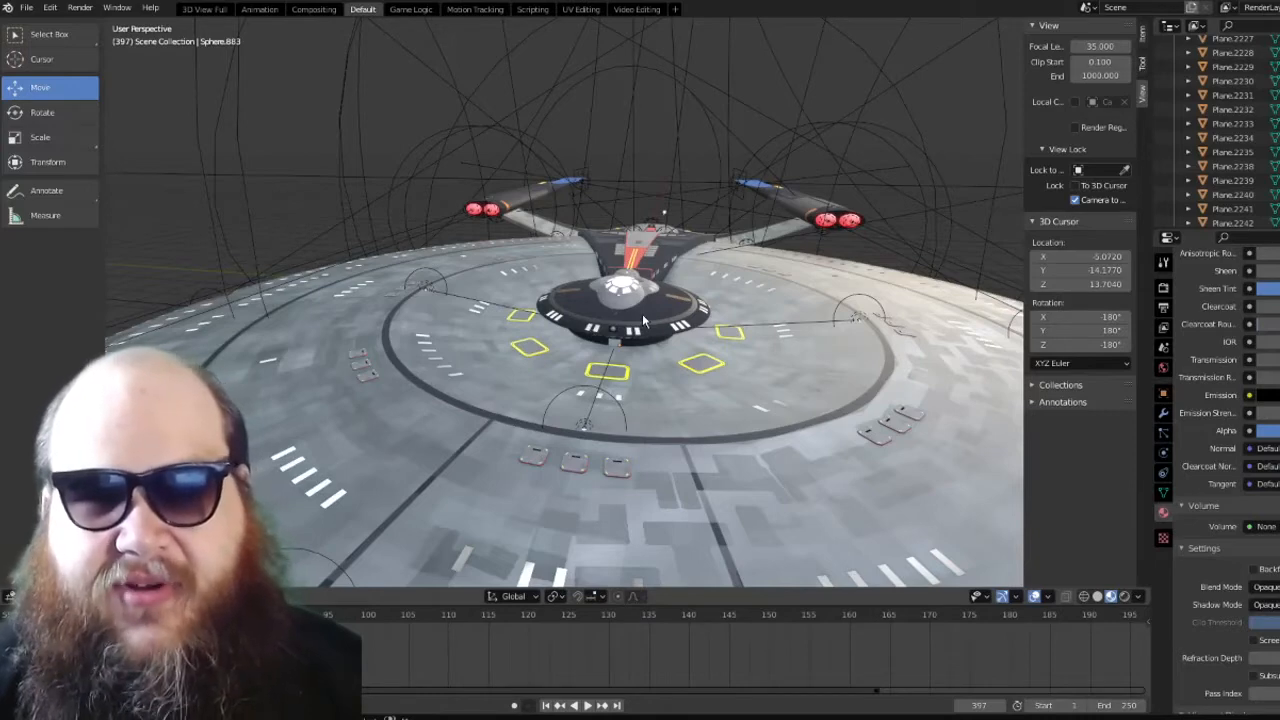
Inspect the bridge module's domed top and rim windows up close, alternating with a wider view of the saucer
scroll(640, 355, up, 2)
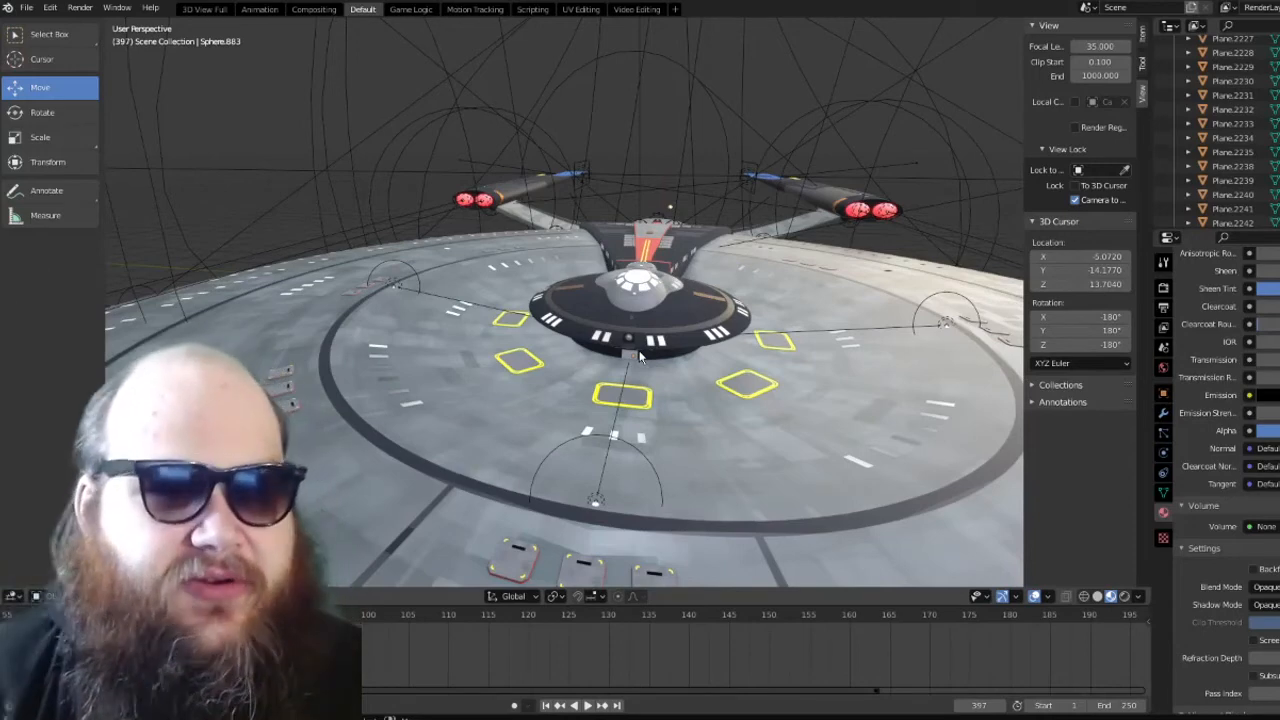
scroll(678, 376, up, 3)
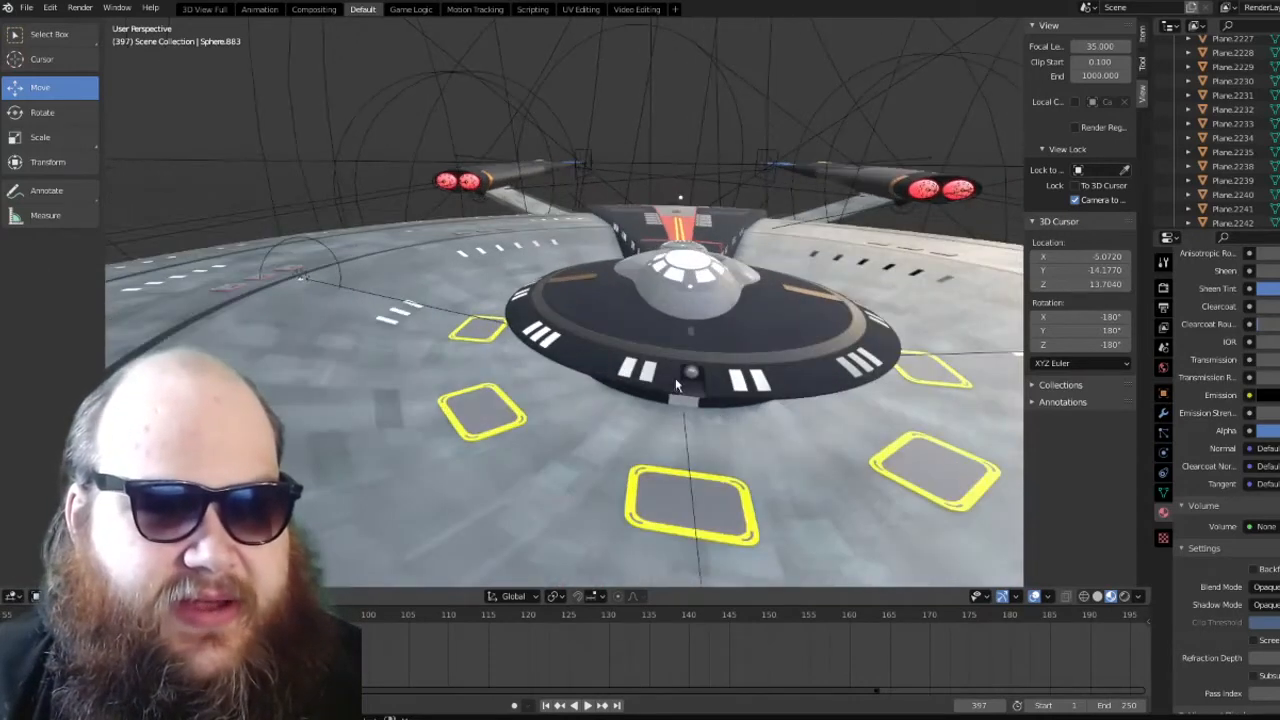
scroll(675, 380, up, 4)
scroll(675, 388, down, 5)
scroll(675, 388, up, 2)
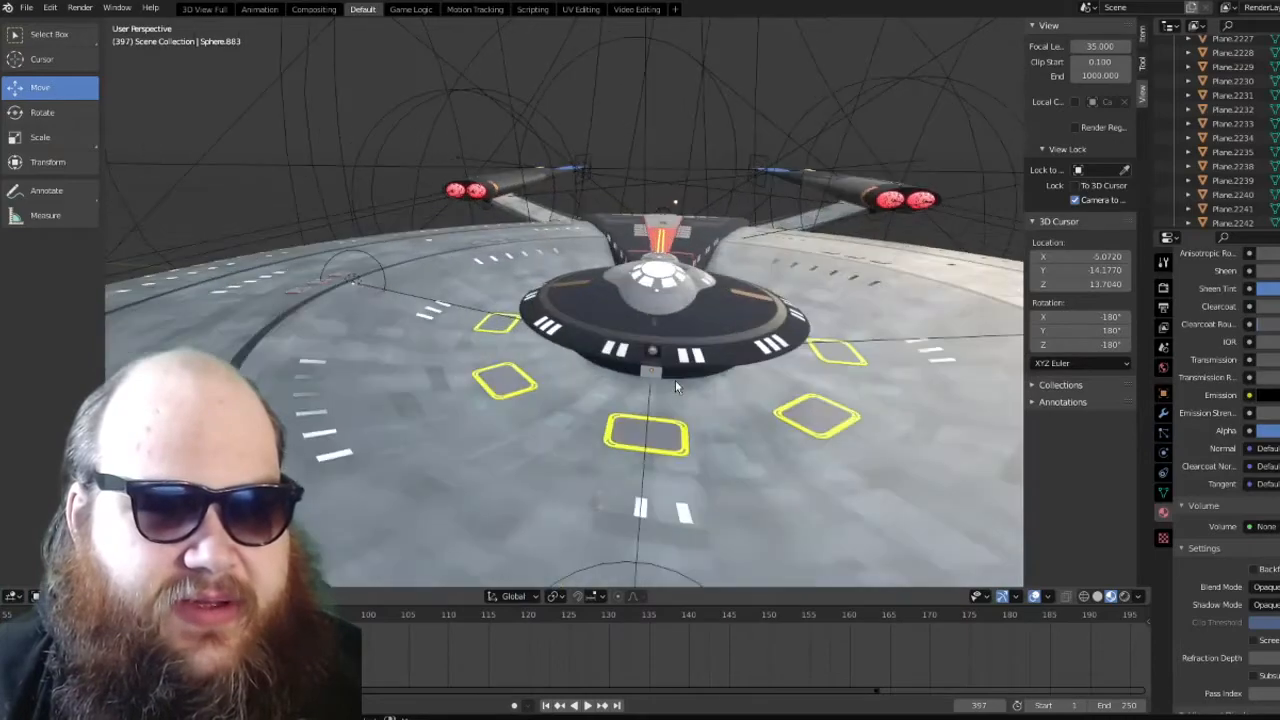
scroll(675, 387, down, 2)
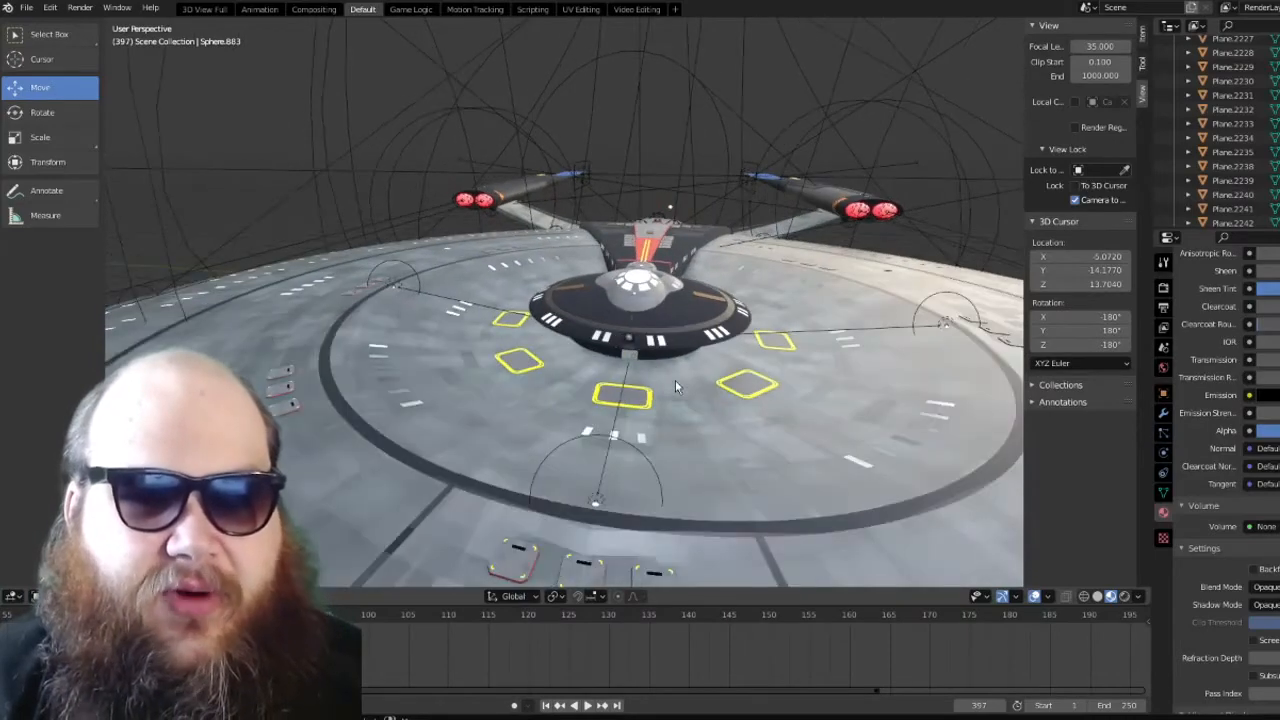
scroll(675, 388, up, 4)
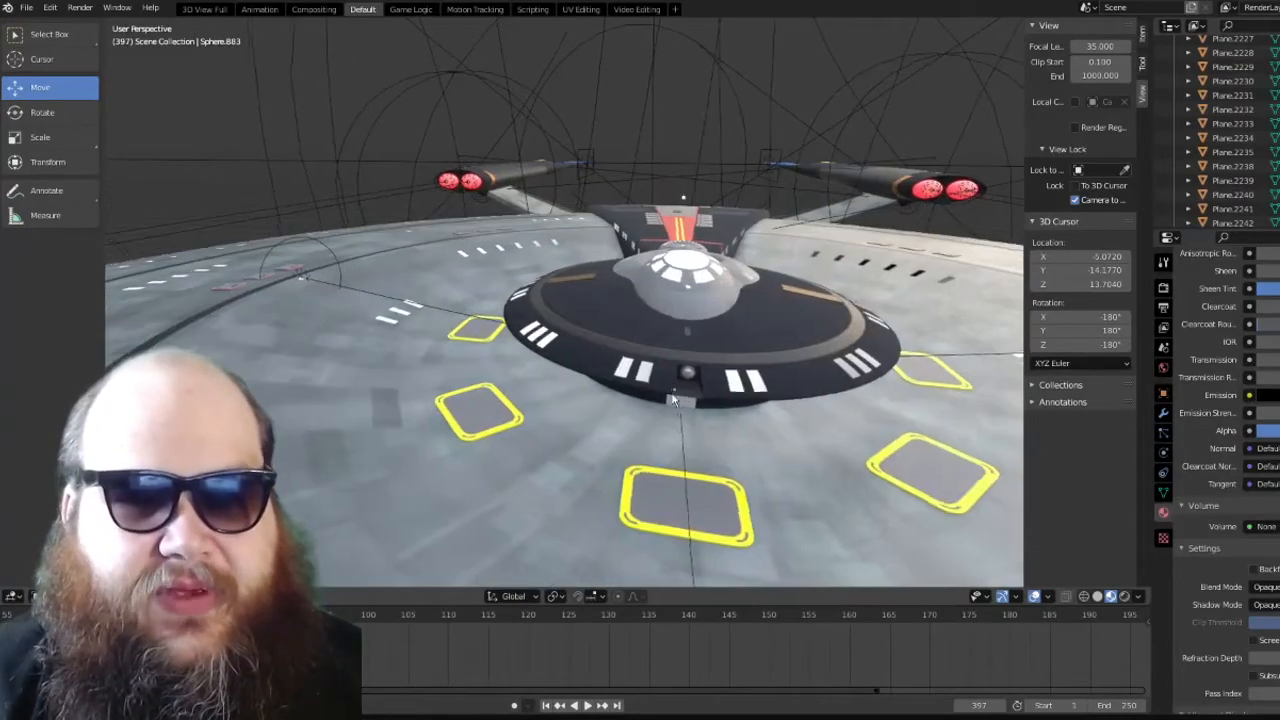
mouse_move(672, 400)
middle_down()
mouse_move(566, 397)
mouse_move(760, 398)
mouse_move(670, 399)
middle_up()
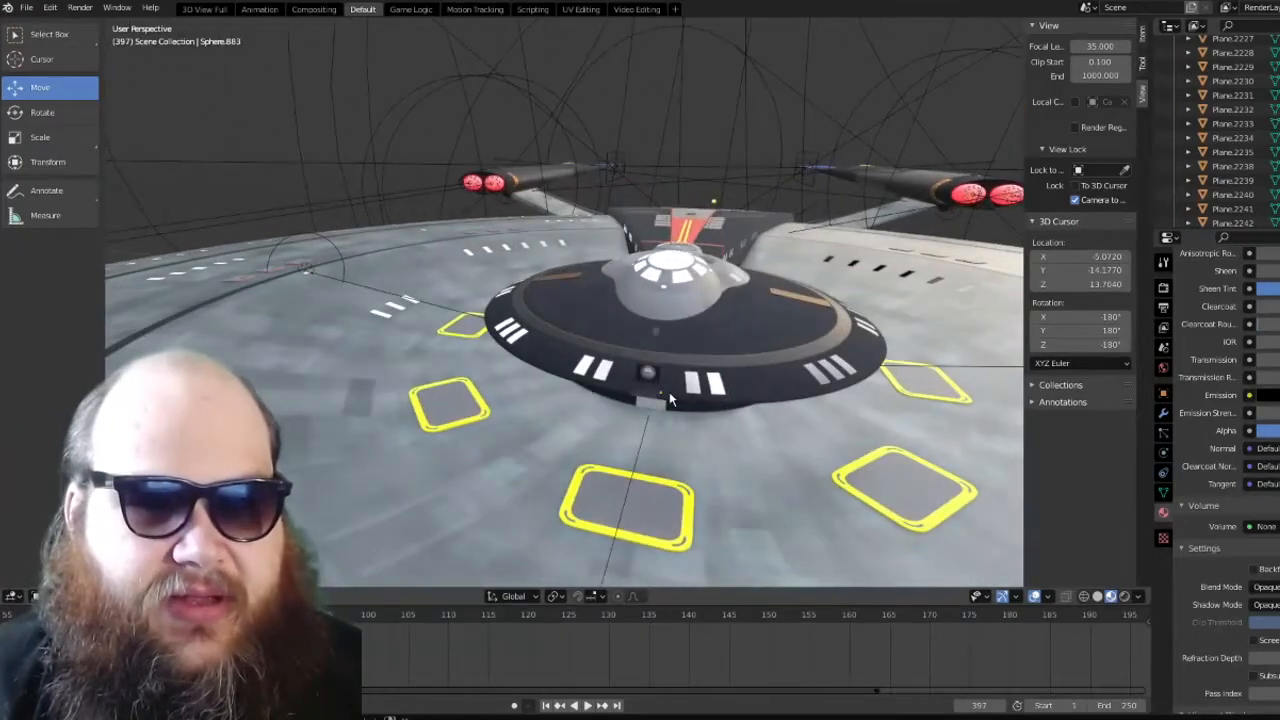
Select the yellow-framed panel beside the bridge module near the neck
middle_drag(575, 392, 690, 450)
click(565, 389)
scroll(610, 403, up, 2)
click(588, 298)
click(576, 290)
scroll(577, 292, down, 4)
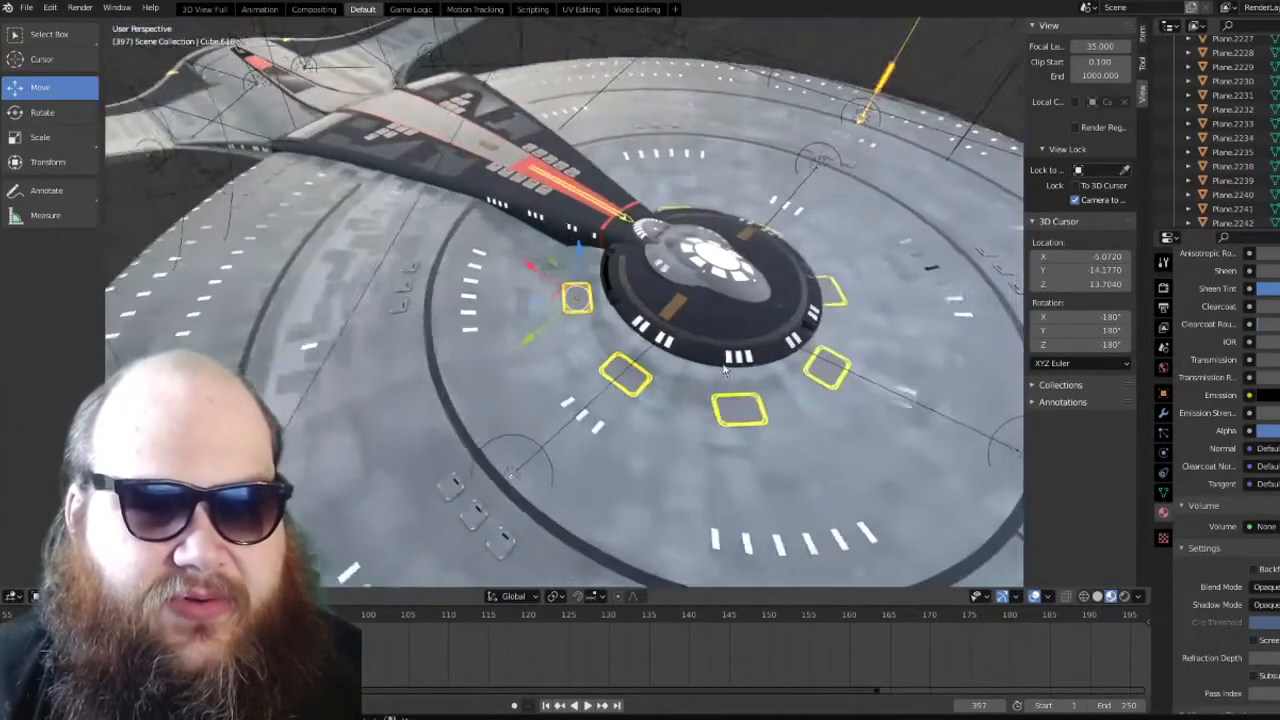
Select several more of the yellow-framed panels surrounding the bridge module one after another
shift+middle_drag(724, 370, 508, 338)
scroll(496, 398, up, 2)
click(496, 408)
click(656, 362)
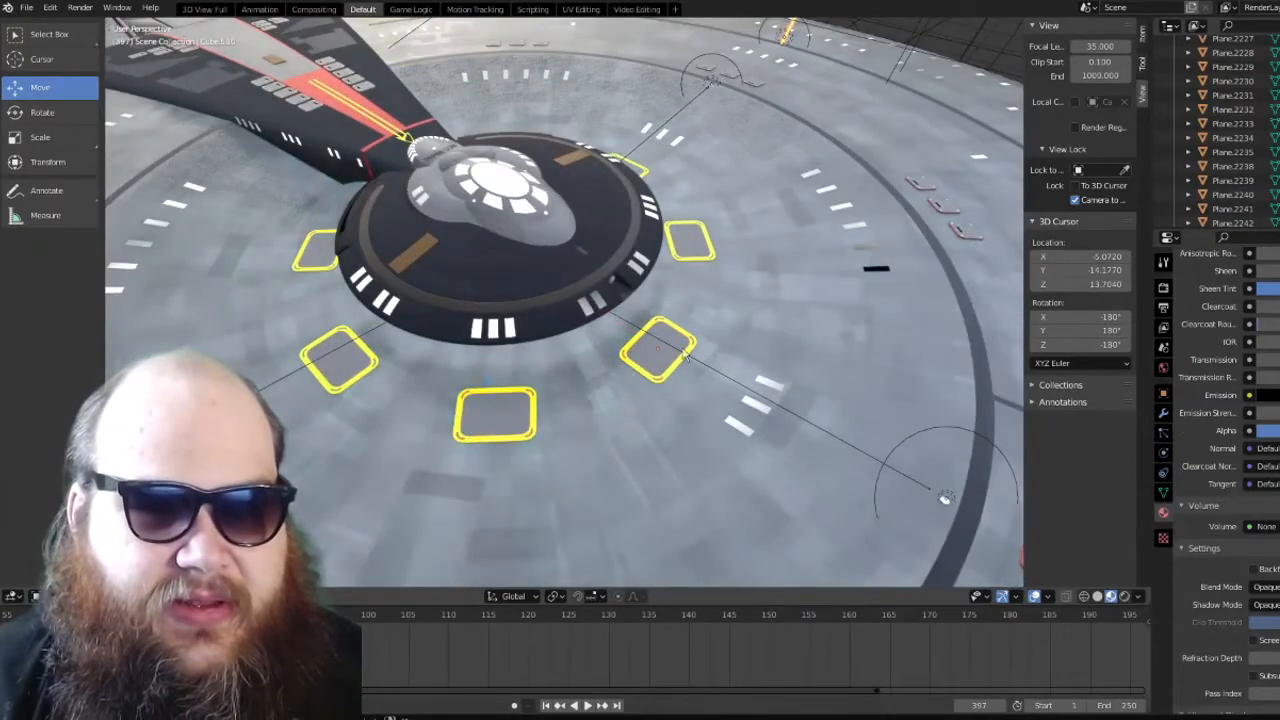
middle_drag(685, 358, 607, 388)
click(750, 368)
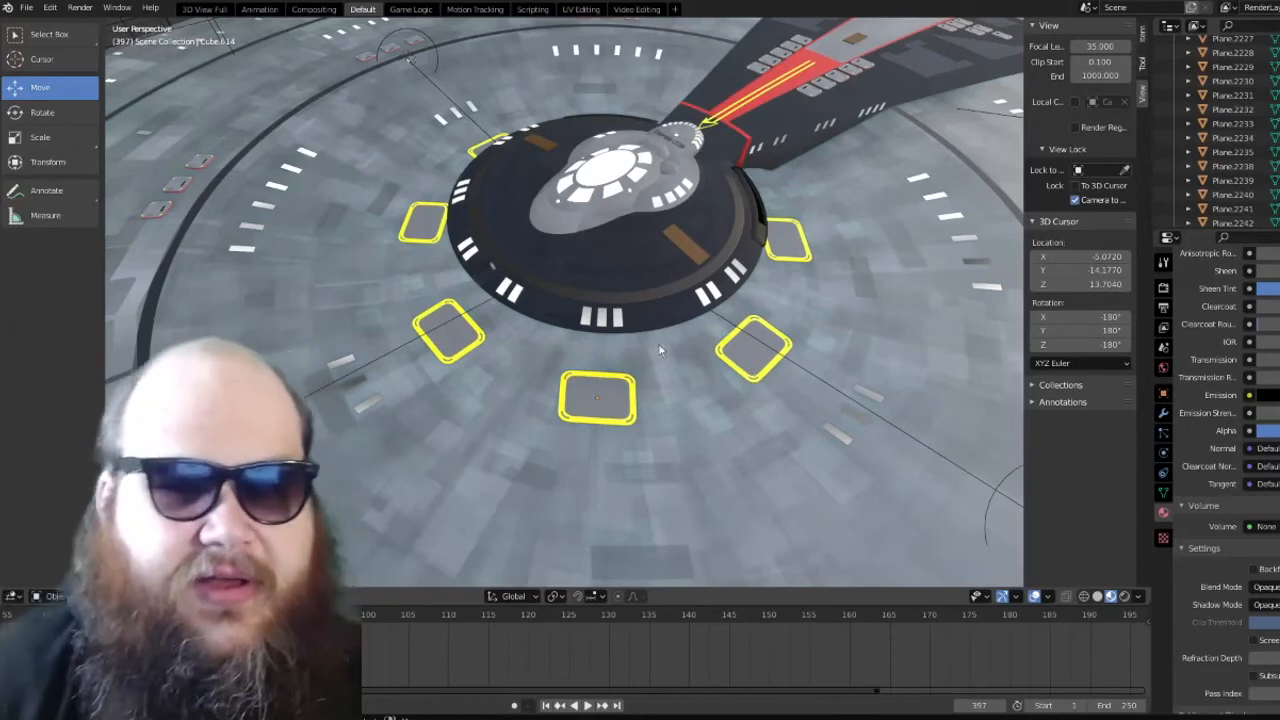
View the panel ring and bridge module from above, select a part on the module, and return to a front angle
middle_drag(658, 343, 470, 362)
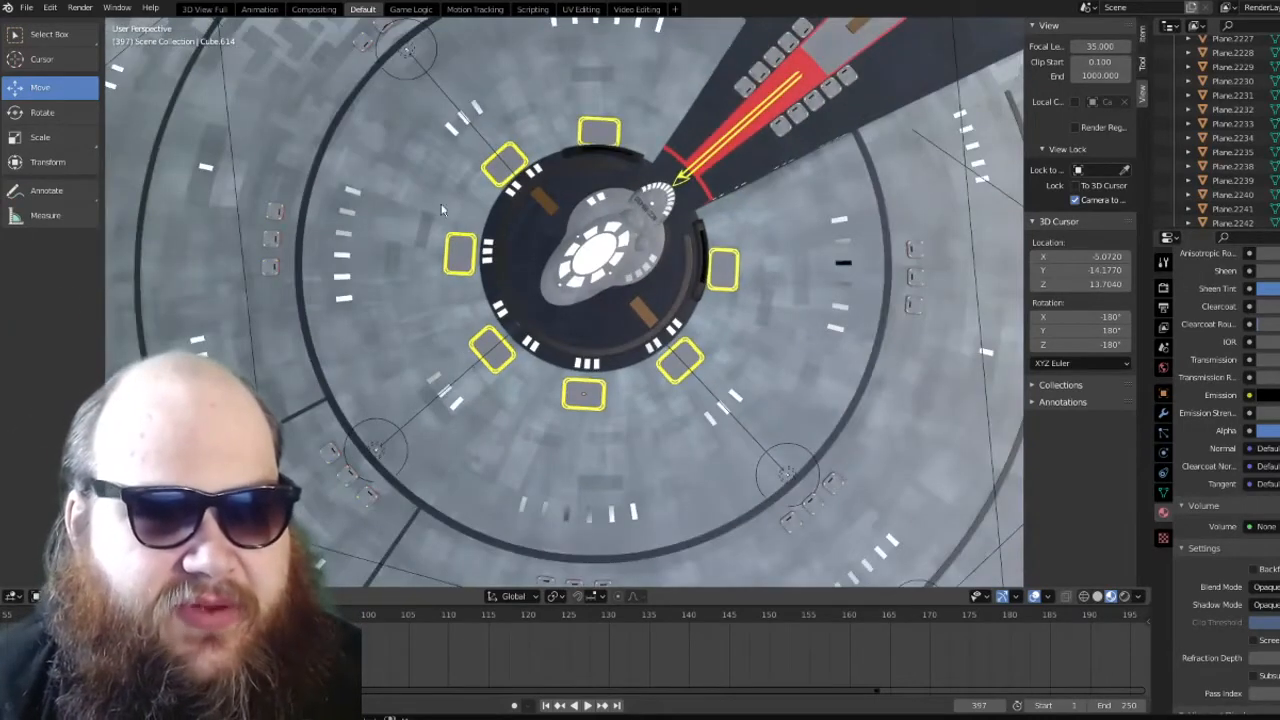
scroll(767, 206, up, 2)
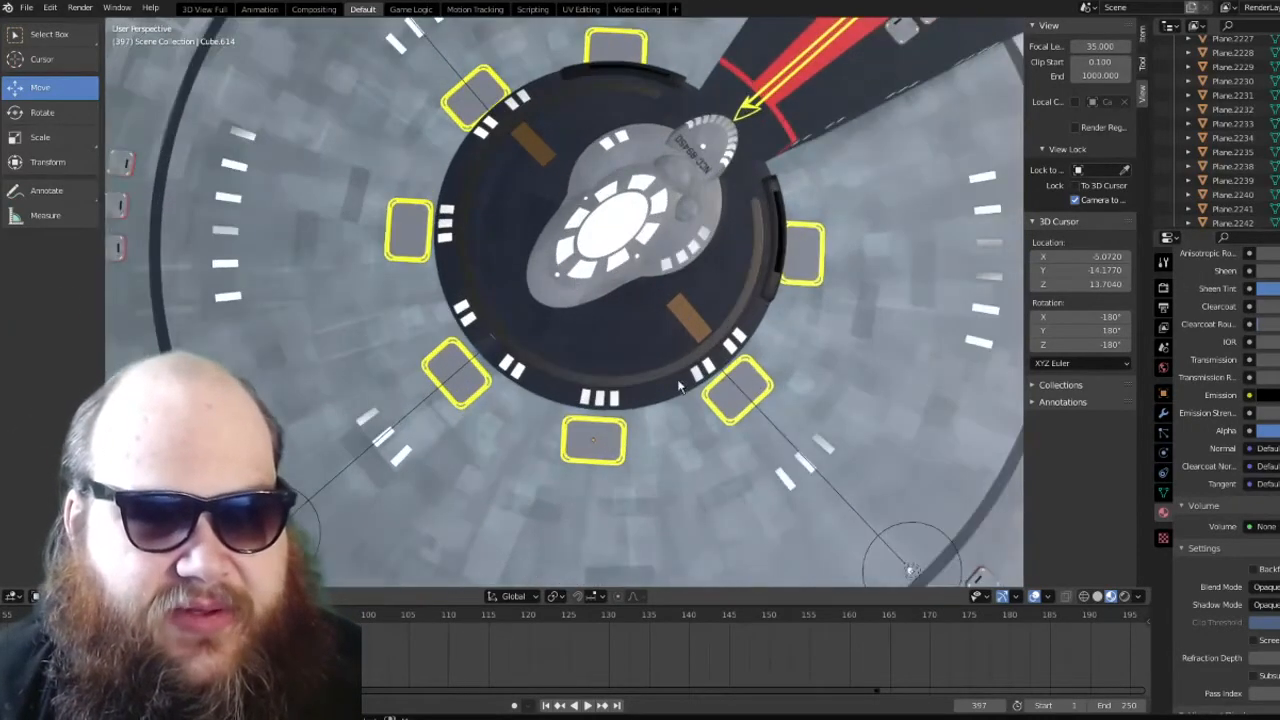
middle_drag(678, 386, 522, 328)
scroll(522, 328, up, 3)
click(635, 247)
middle_drag(635, 247, 636, 318)
middle_drag(508, 305, 603, 383)
scroll(510, 366, down, 5)
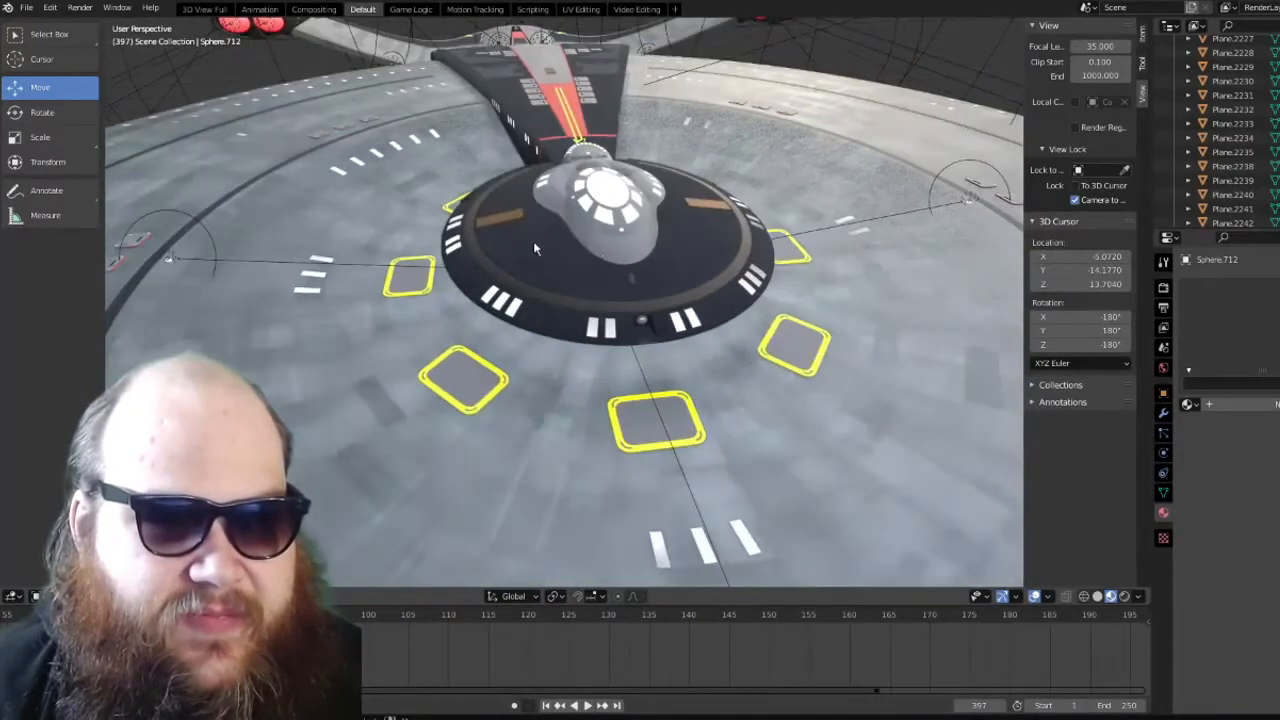
View the bridge module from the side and select its small part with the PENANT RED material
middle_drag(534, 248, 415, 232)
scroll(415, 232, down, 3)
shift+middle_drag(721, 368, 411, 345)
scroll(773, 371, up, 4)
click(668, 307)
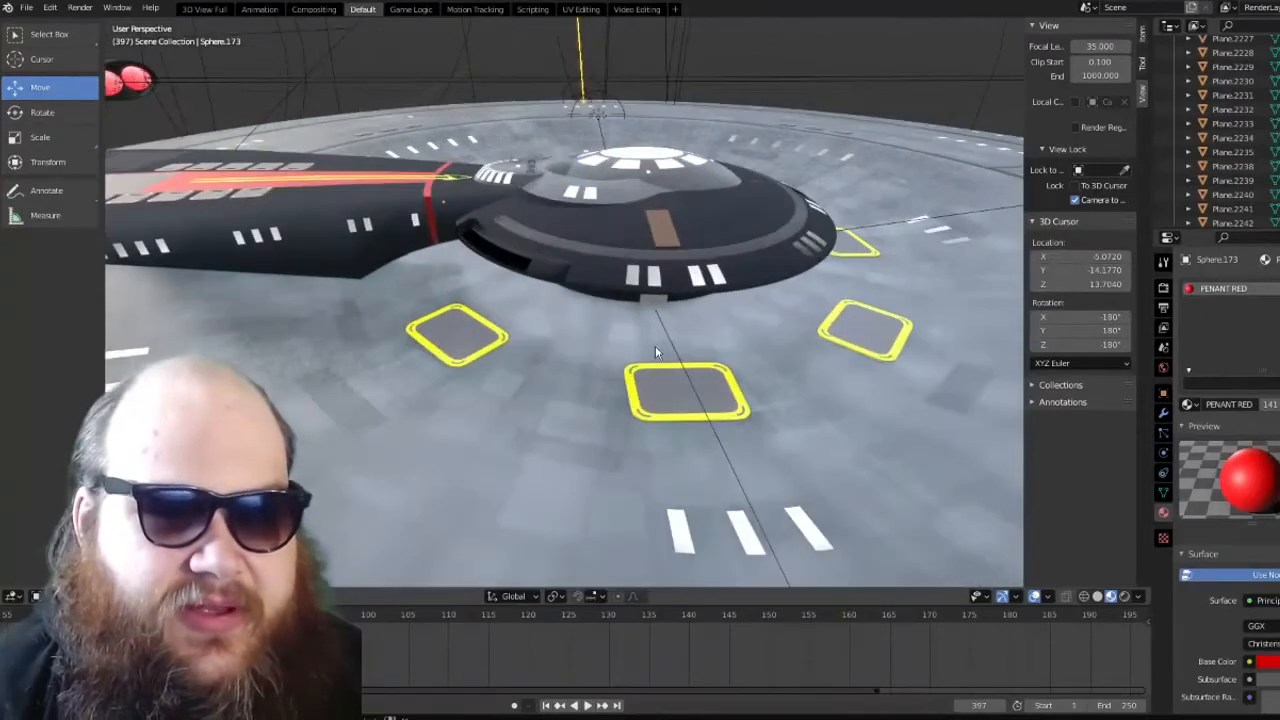
Examine the row of slanted windows beneath the bridge module's rim from a low angle
middle_drag(689, 341, 664, 397)
middle_drag(426, 380, 354, 354)
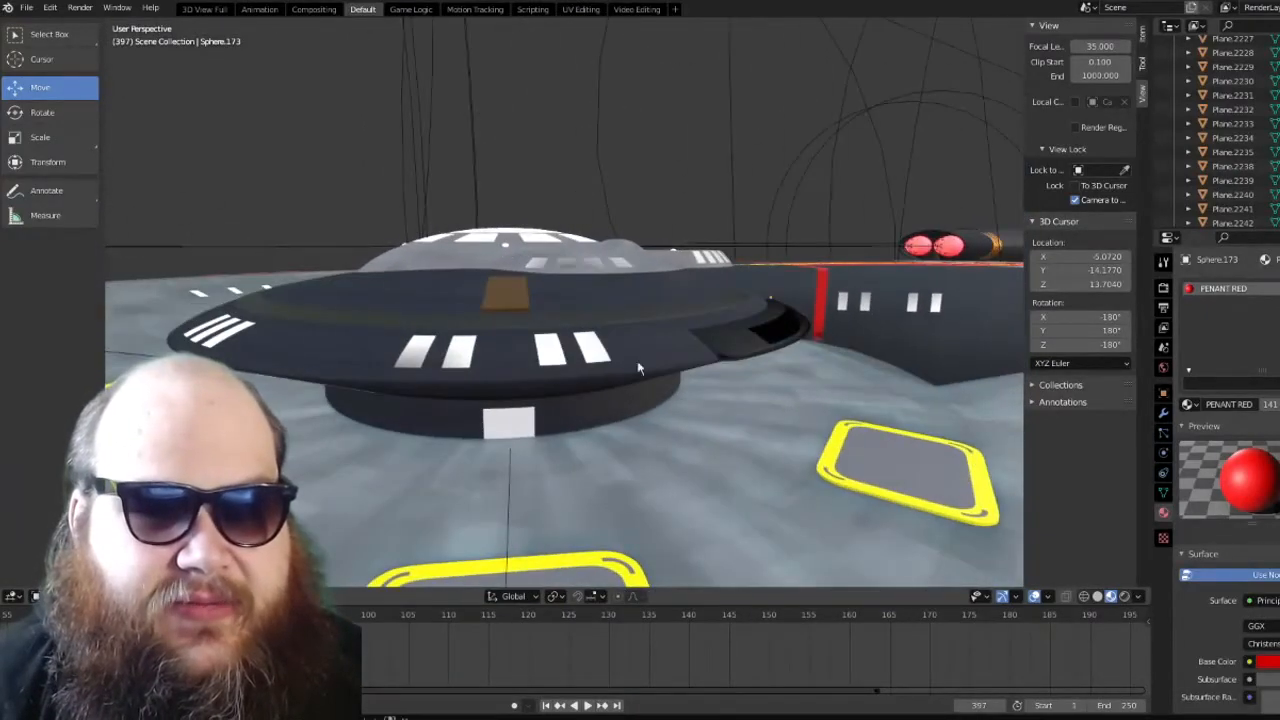
middle_drag(638, 368, 664, 365)
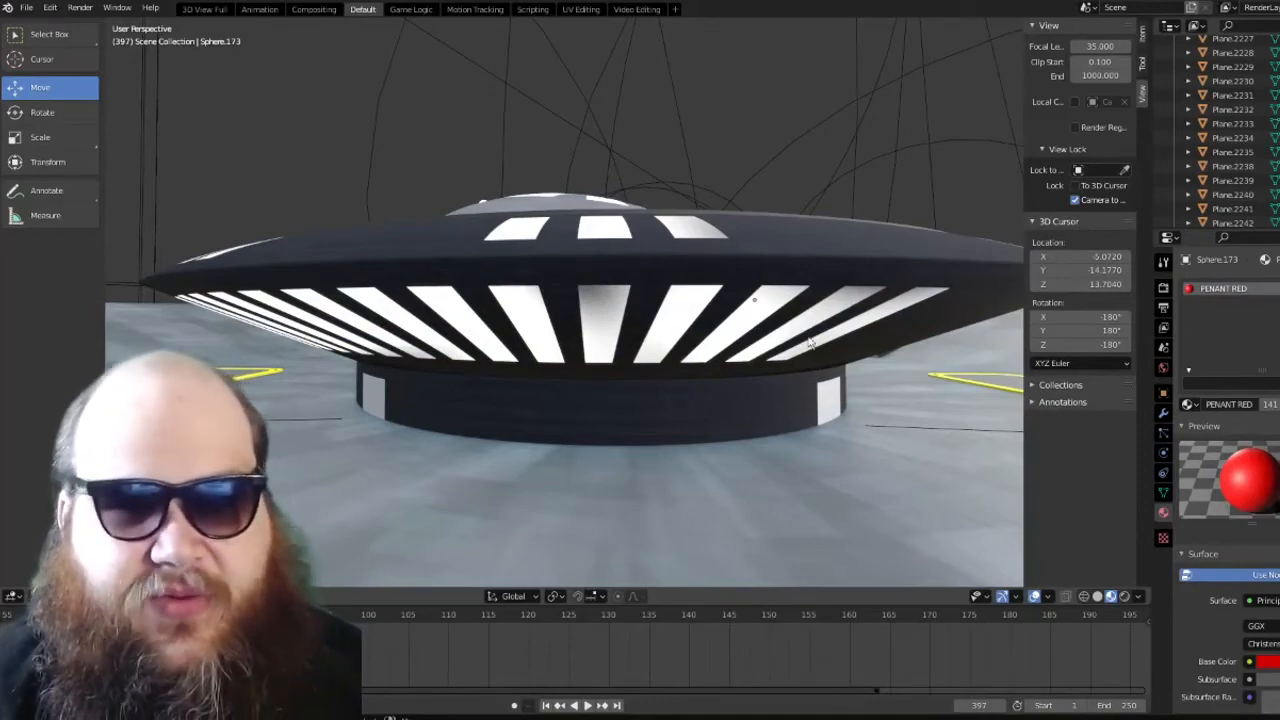
middle_drag(686, 398, 695, 245)
scroll(596, 378, down, 2)
scroll(587, 480, up, 1)
scroll(587, 480, down, 1)
scroll(637, 346, up, 1)
scroll(637, 346, down, 1)
scroll(698, 245, up, 3)
scroll(698, 245, down, 4)
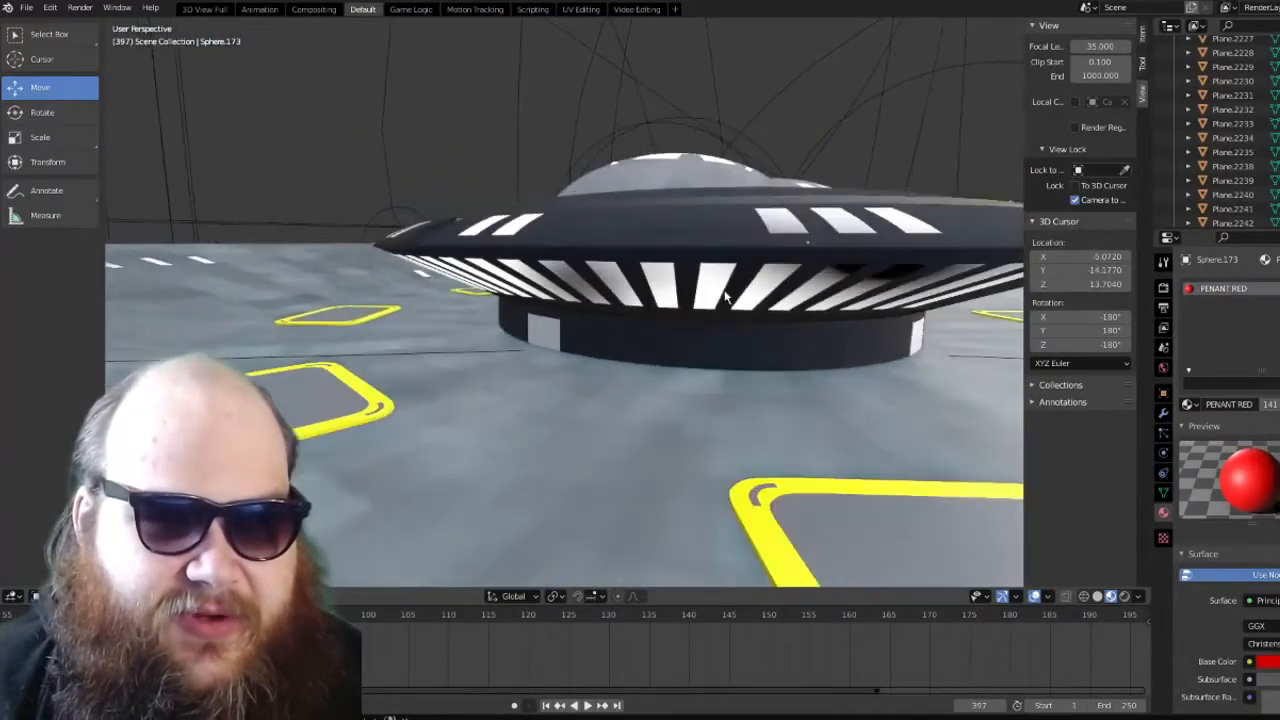
Examine the bridge module's base and its light-coloured door from the level of the saucer's surface
scroll(697, 290, up, 4)
middle_drag(697, 313, 675, 318)
scroll(675, 318, down, 6)
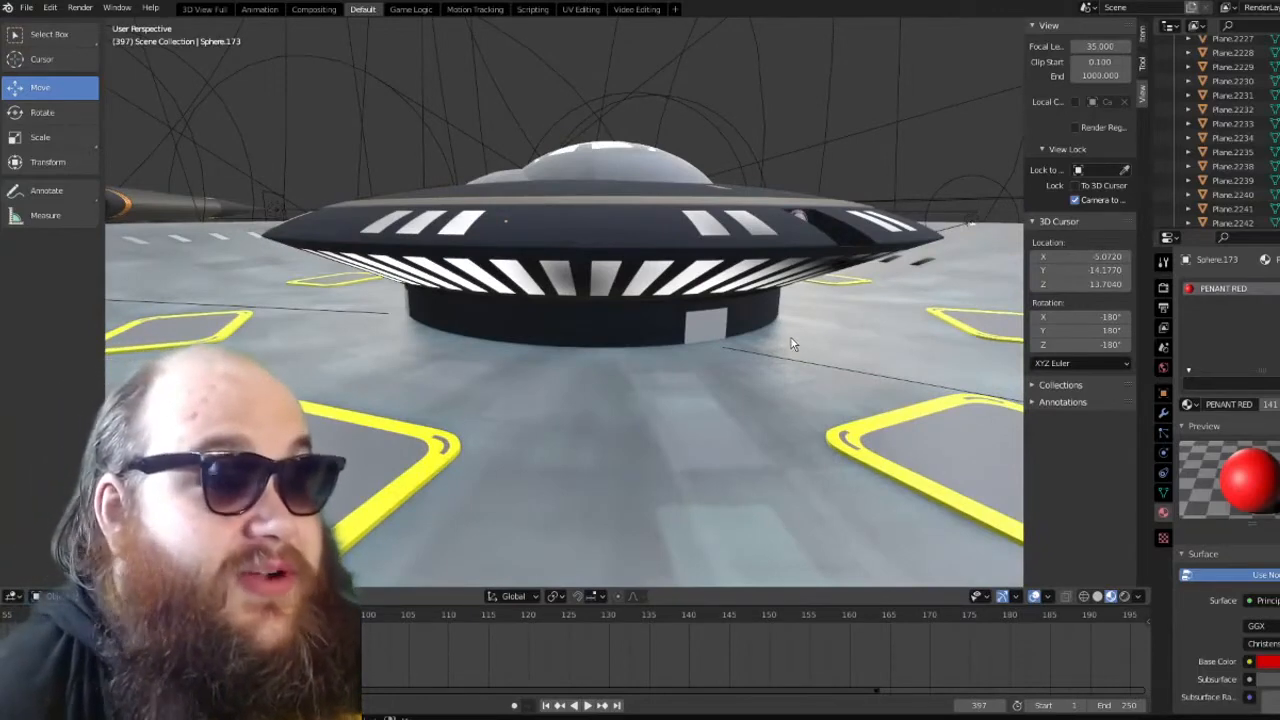
middle_drag(688, 325, 683, 354)
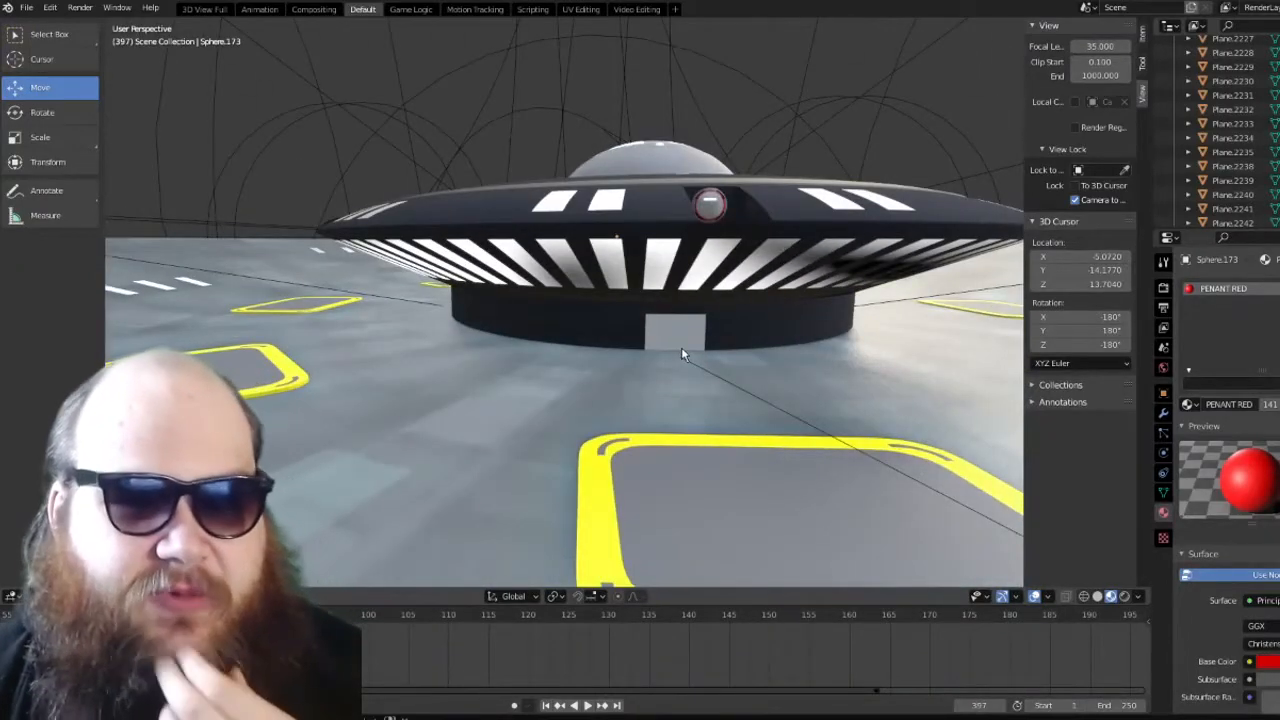
Switch to the top orthographic view and inspect the neck behind the bridge module
middle_drag(691, 356, 768, 366)
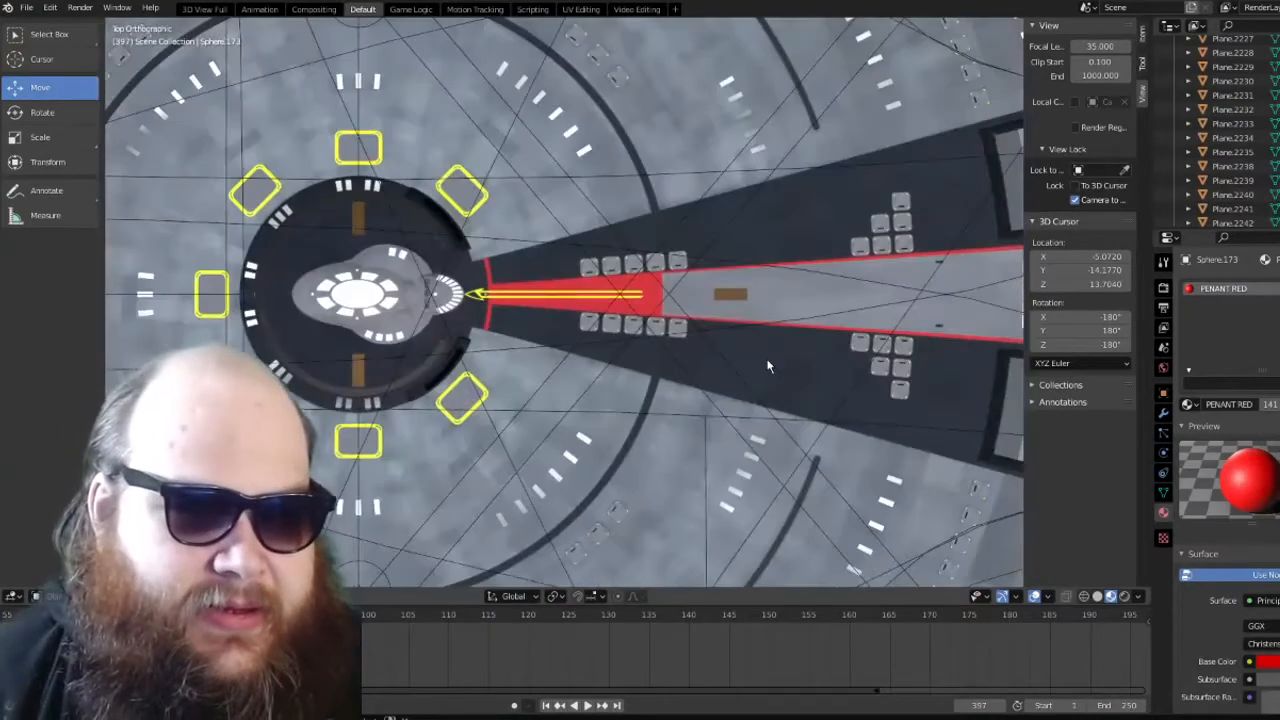
scroll(768, 366, up, 4)
scroll(565, 315, down, 3)
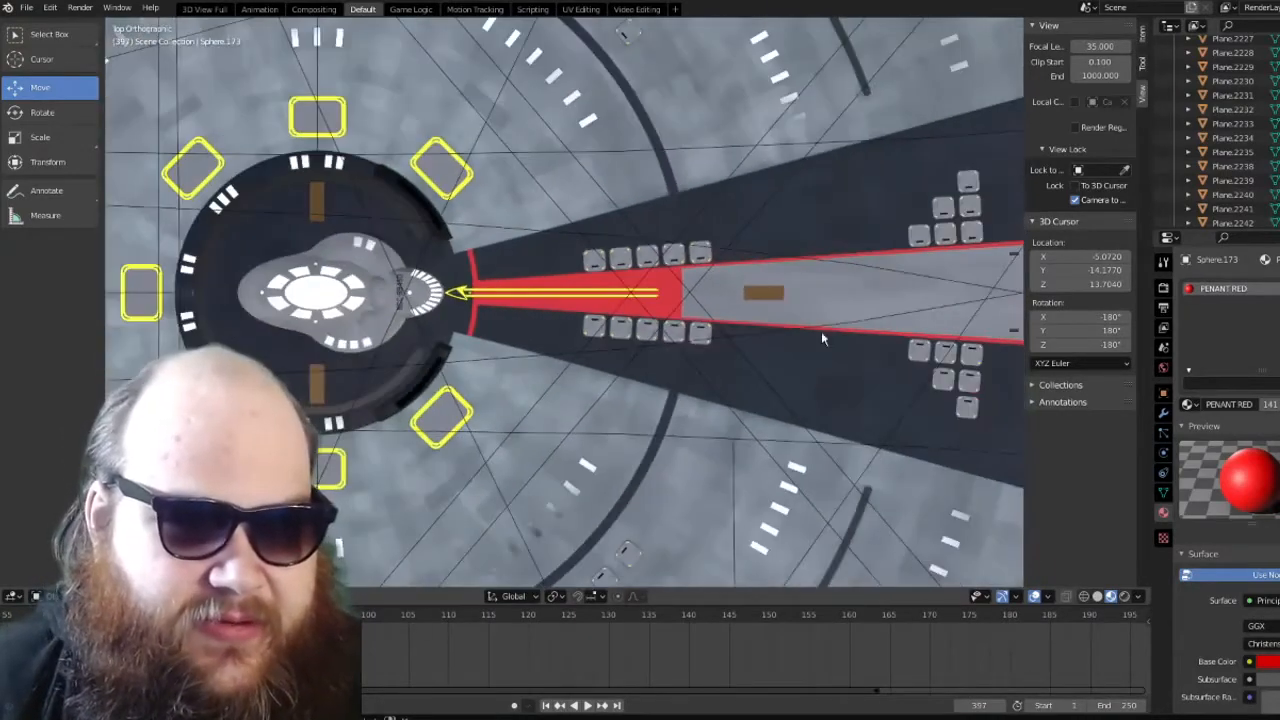
scroll(824, 338, down, 2)
Switch to the front orthographic view and magnify the ship's name and registry lettering between the red hull stripes
key(KP_1)
shift+middle_drag(826, 337, 553, 214)
scroll(621, 287, up, 6)
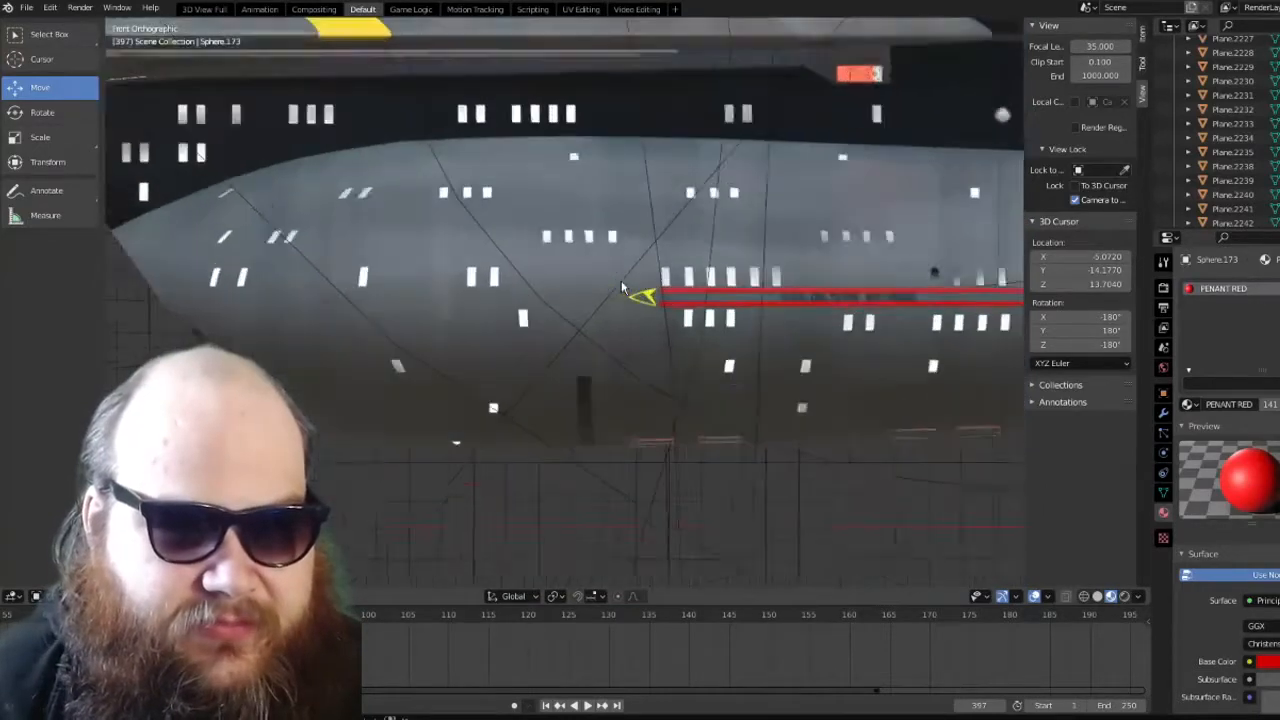
shift+middle_drag(785, 287, 605, 278)
scroll(605, 278, up, 6)
shift+middle_drag(727, 280, 533, 289)
scroll(533, 289, up, 2)
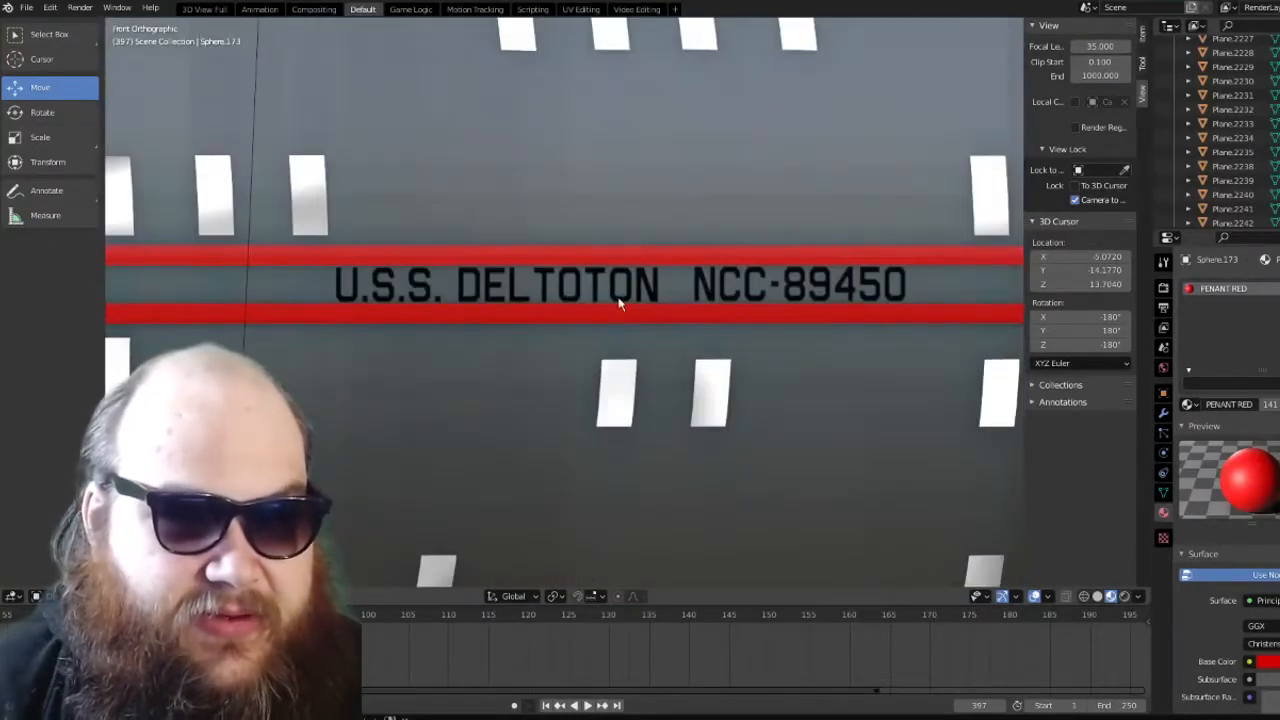
Inspect the lower hull's side in the front orthographic view, from the lettering to the aft end and back
scroll(828, 293, down, 5)
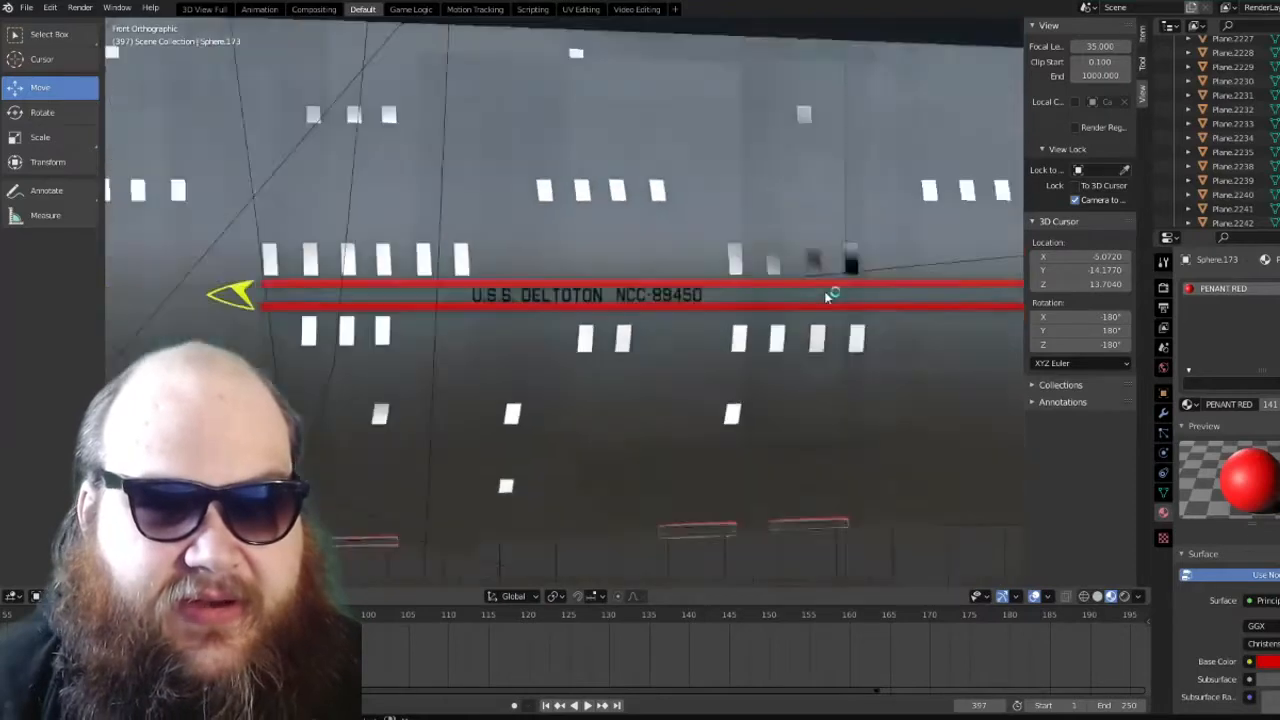
scroll(648, 293, down, 3)
shift+middle_drag(890, 290, 502, 294)
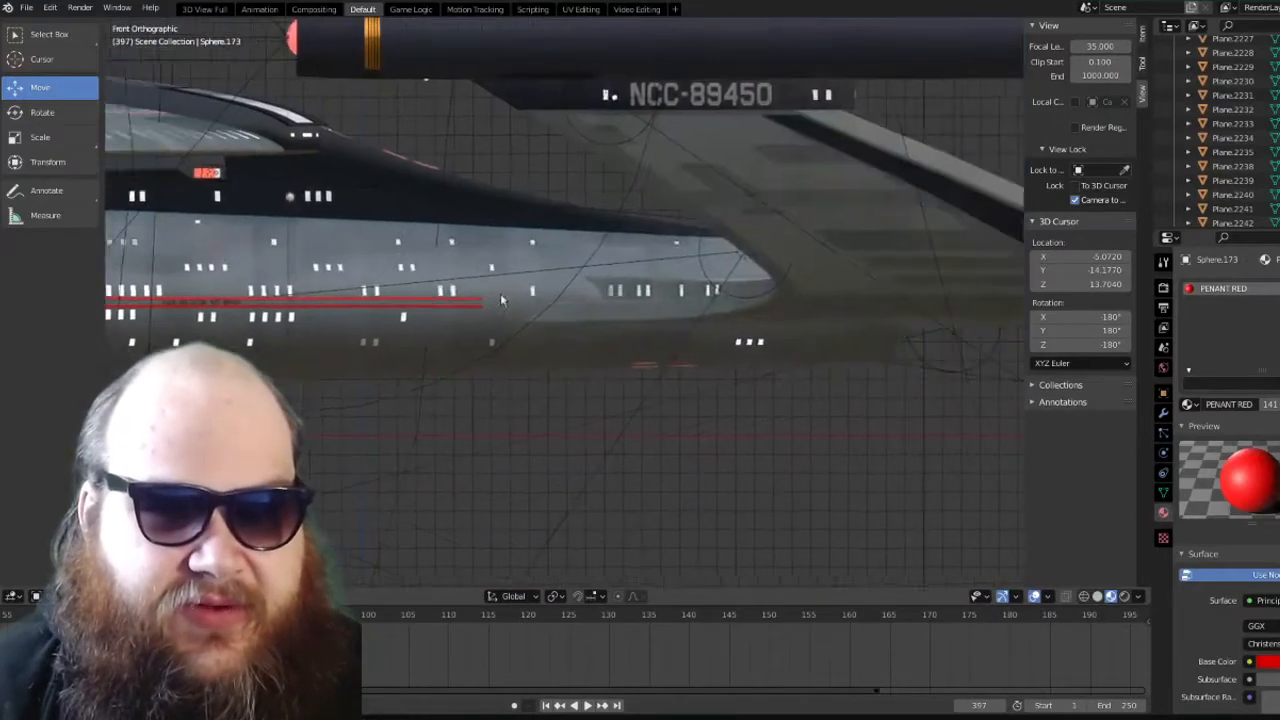
scroll(500, 294, up, 3)
scroll(499, 294, down, 4)
shift+middle_drag(305, 279, 775, 355)
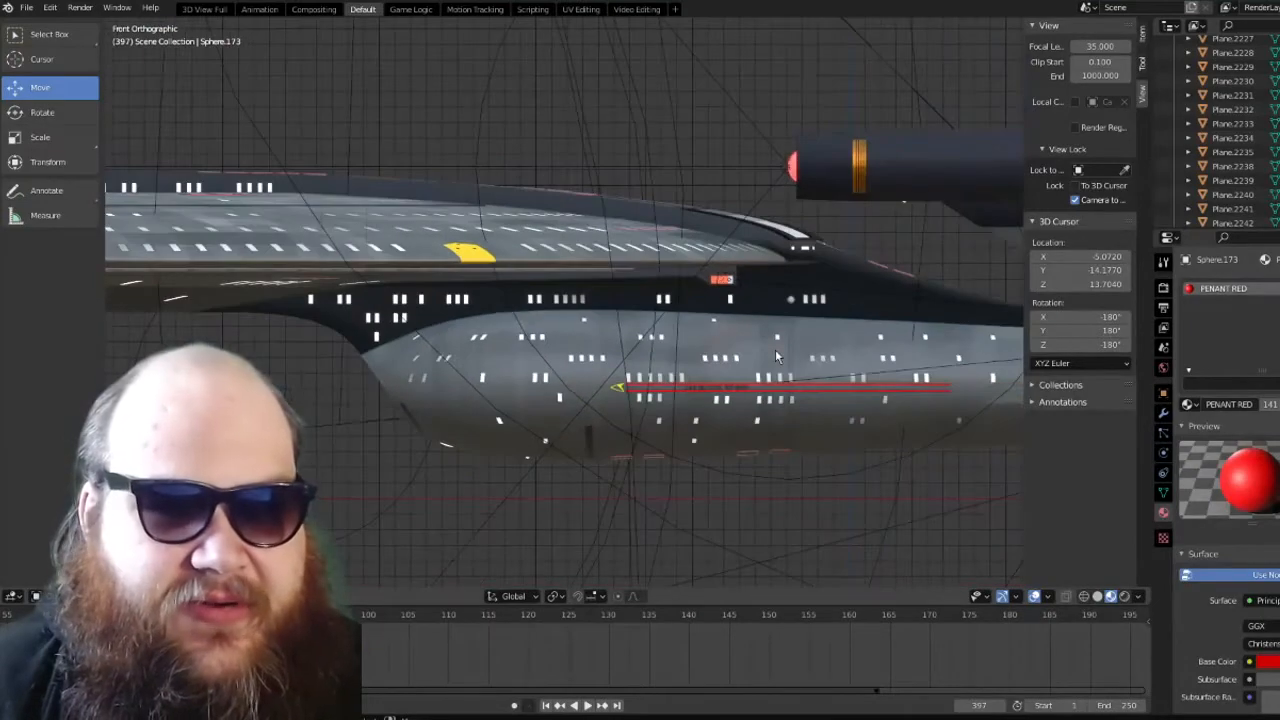
Switch to the right orthographic view and inspect the glowing red engine panel on the saucer's aft edge
key(KP_3)
scroll(688, 380, up, 6)
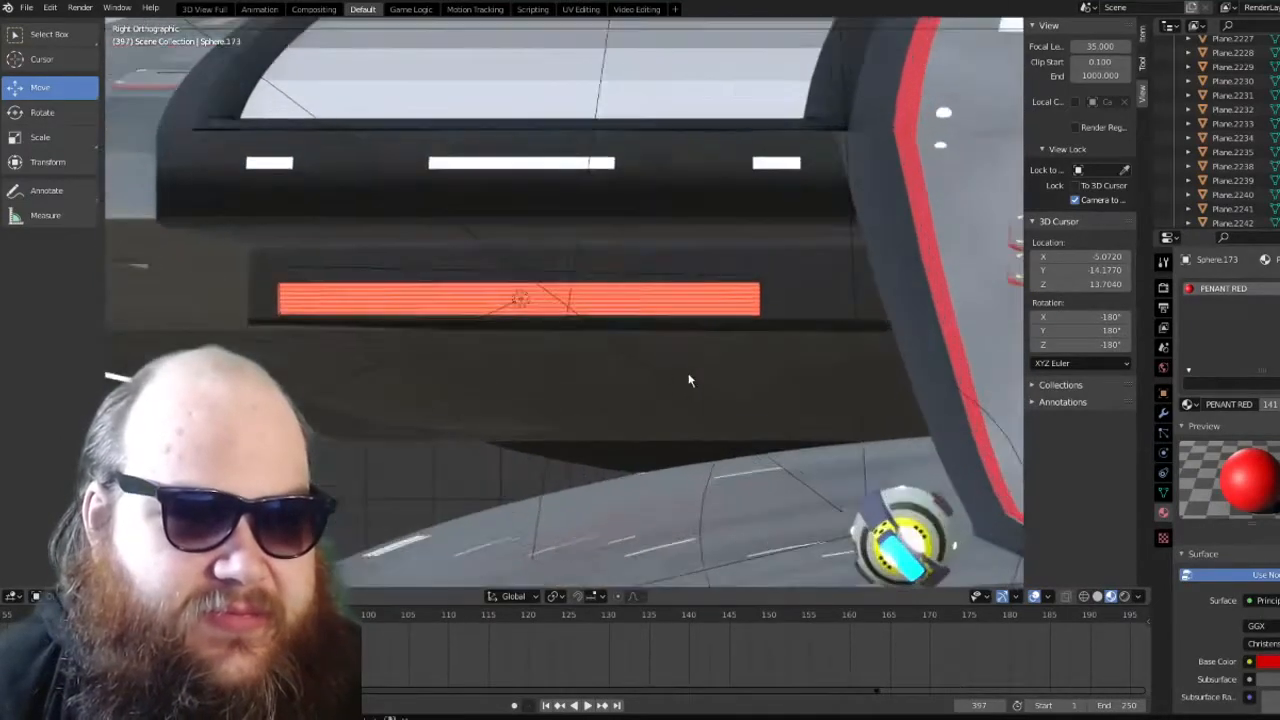
scroll(528, 299, up, 3)
scroll(396, 289, down, 6)
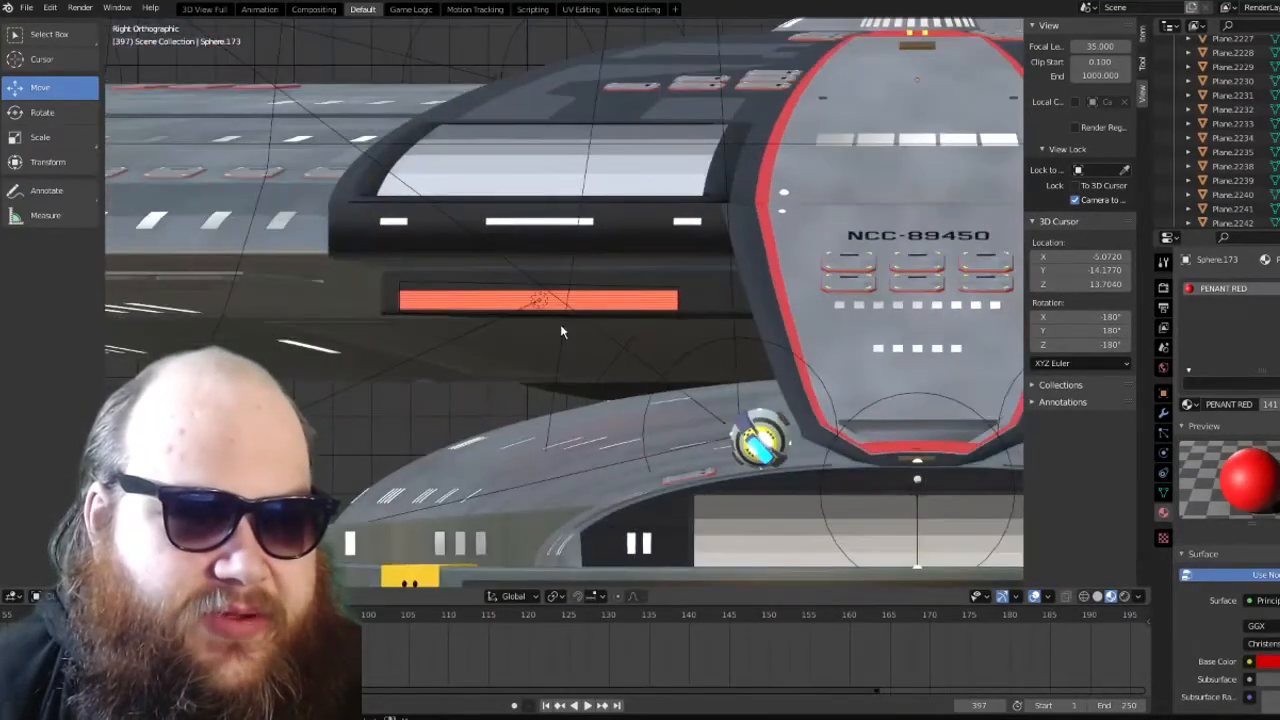
middle_drag(560, 331, 677, 374)
scroll(648, 351, down, 5)
Return to the top orthographic view and inspect the saucer, neck and nacelles, including the central red-edged spine up close
key(KP_7)
scroll(678, 381, down, 6)
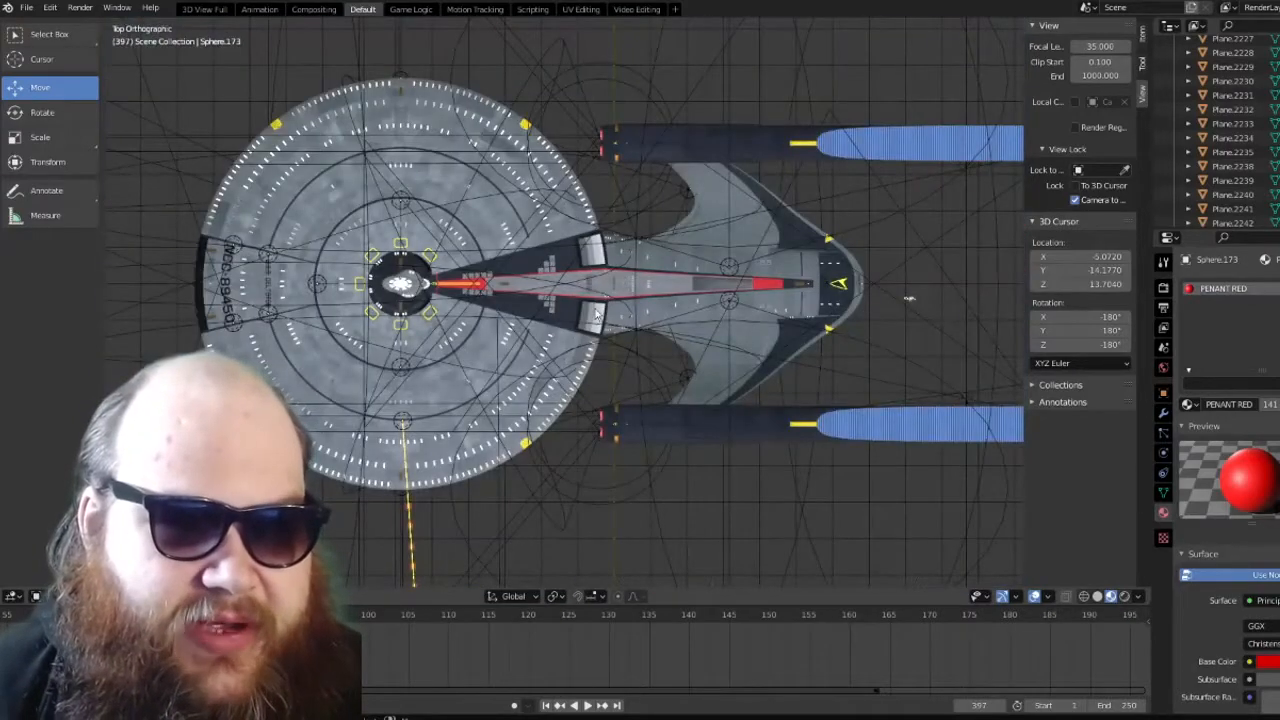
scroll(596, 314, down, 2)
scroll(596, 314, up, 2)
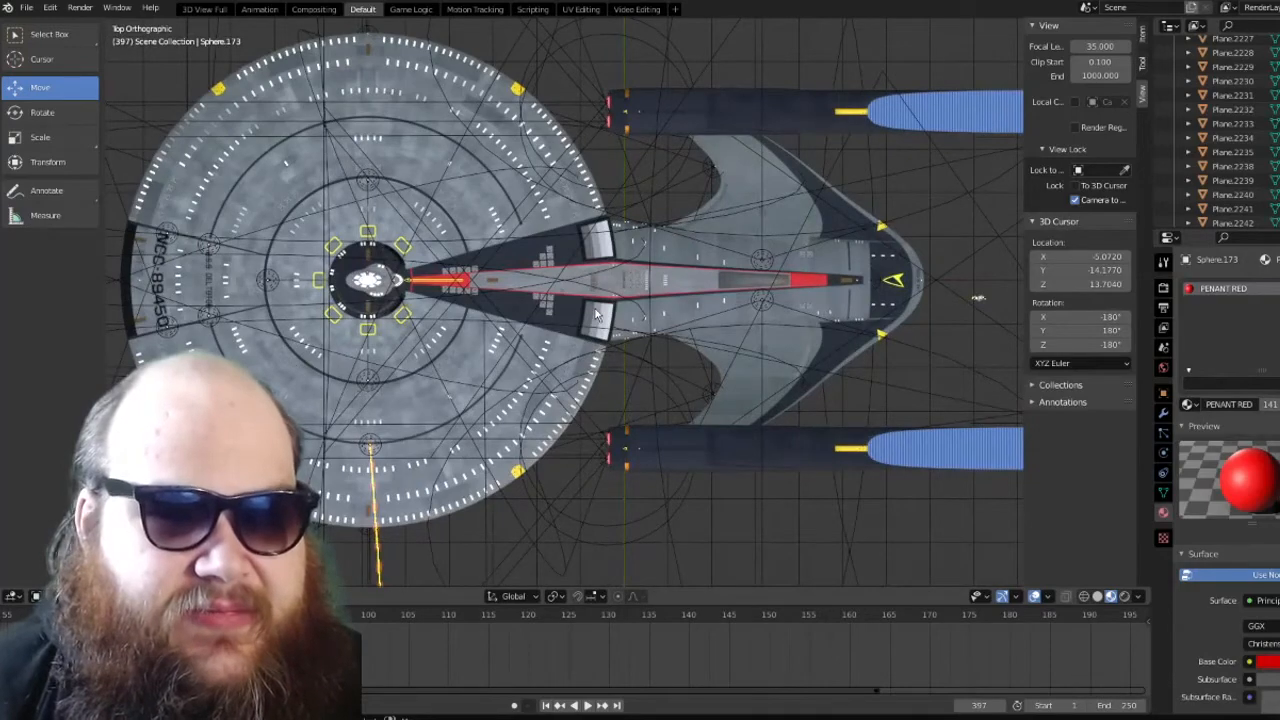
scroll(557, 277, up, 5)
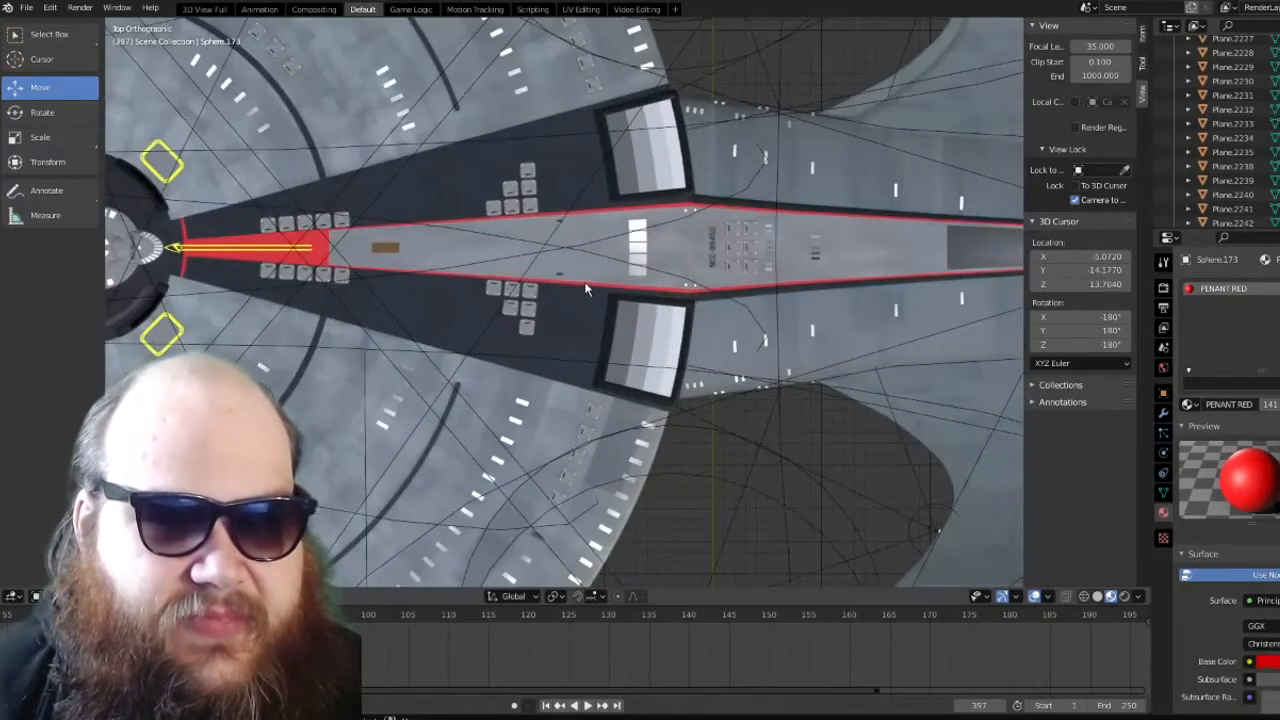
scroll(646, 360, down, 6)
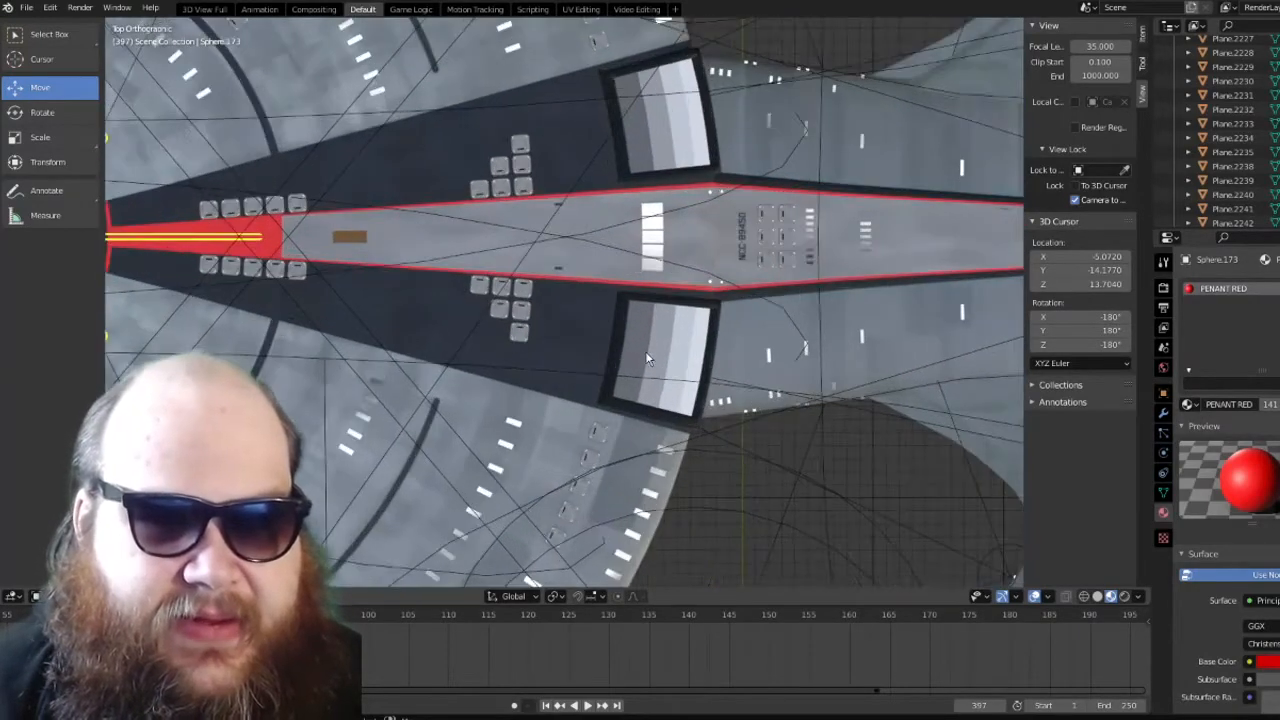
scroll(918, 262, down, 1)
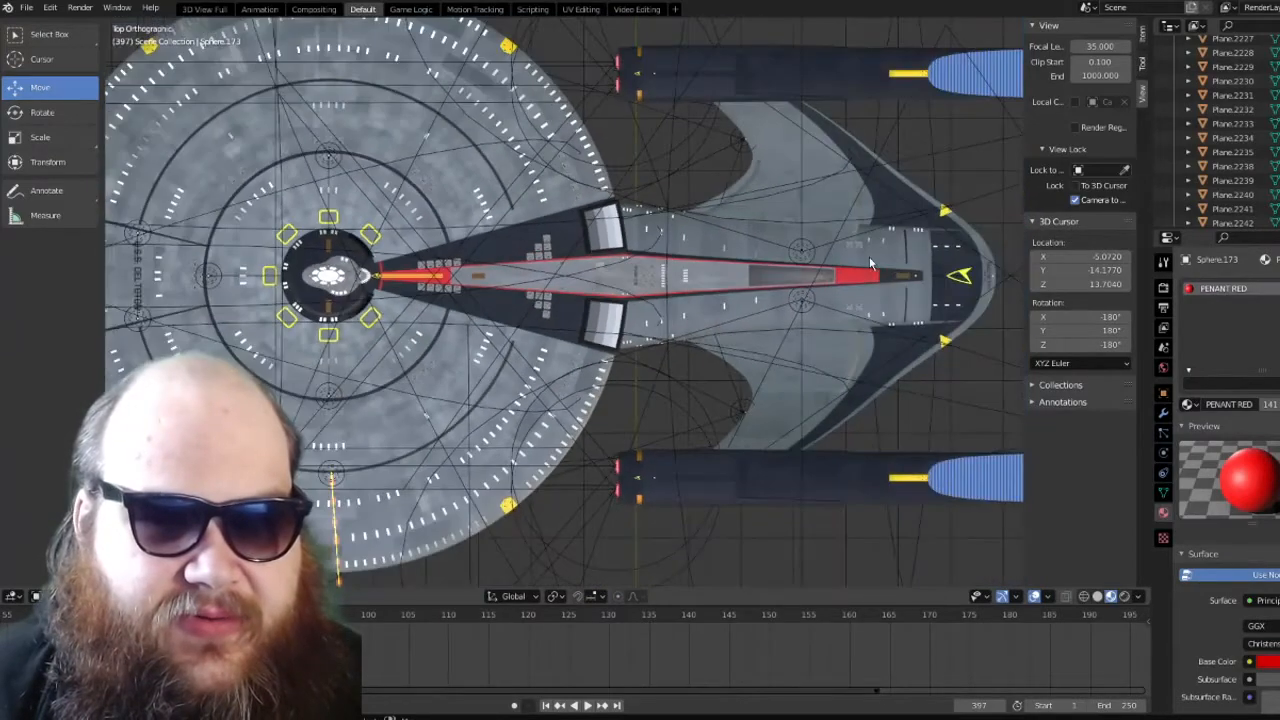
Inspect the starship's stern and hangar bay in perspective, briefly selecting a shutter door part and clearing the selection
shift+middle_drag(1000, 290, 645, 285)
middle_drag(821, 230, 693, 280)
scroll(693, 280, up, 2)
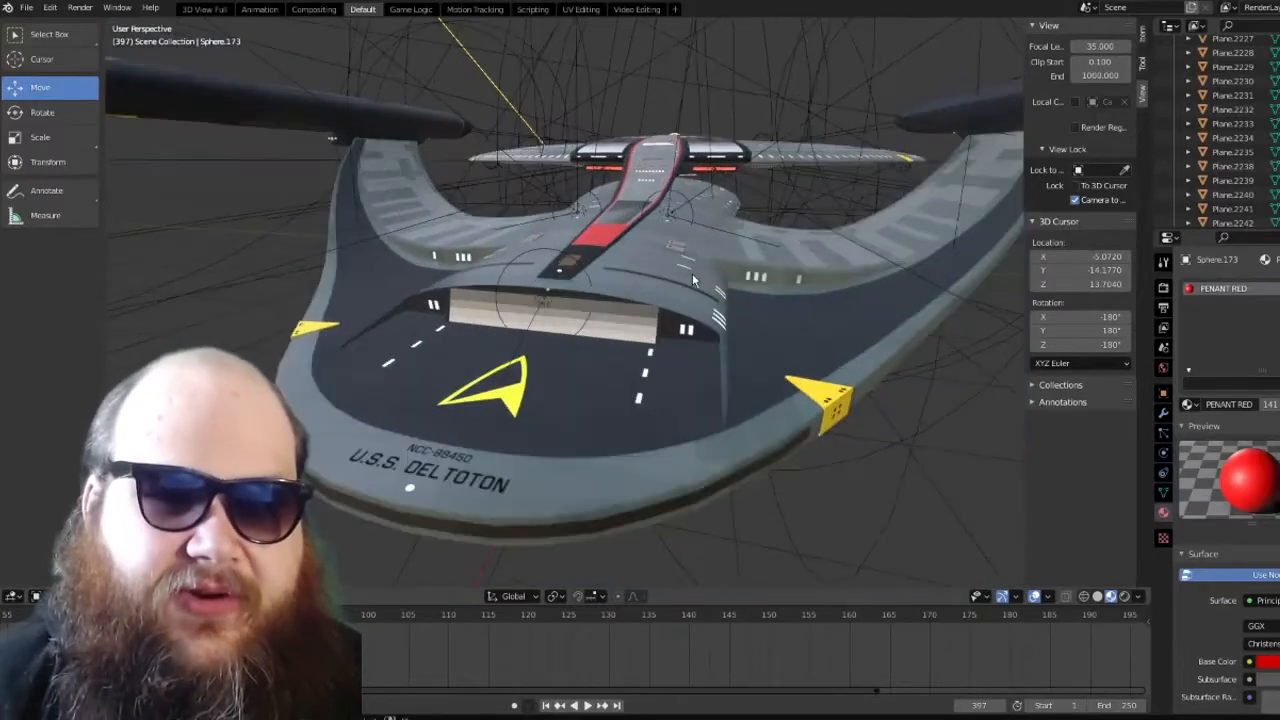
scroll(693, 280, down, 3)
middle_drag(693, 280, 566, 370)
scroll(796, 302, up, 6)
click(471, 224)
key(alt+a)
scroll(470, 258, down, 3)
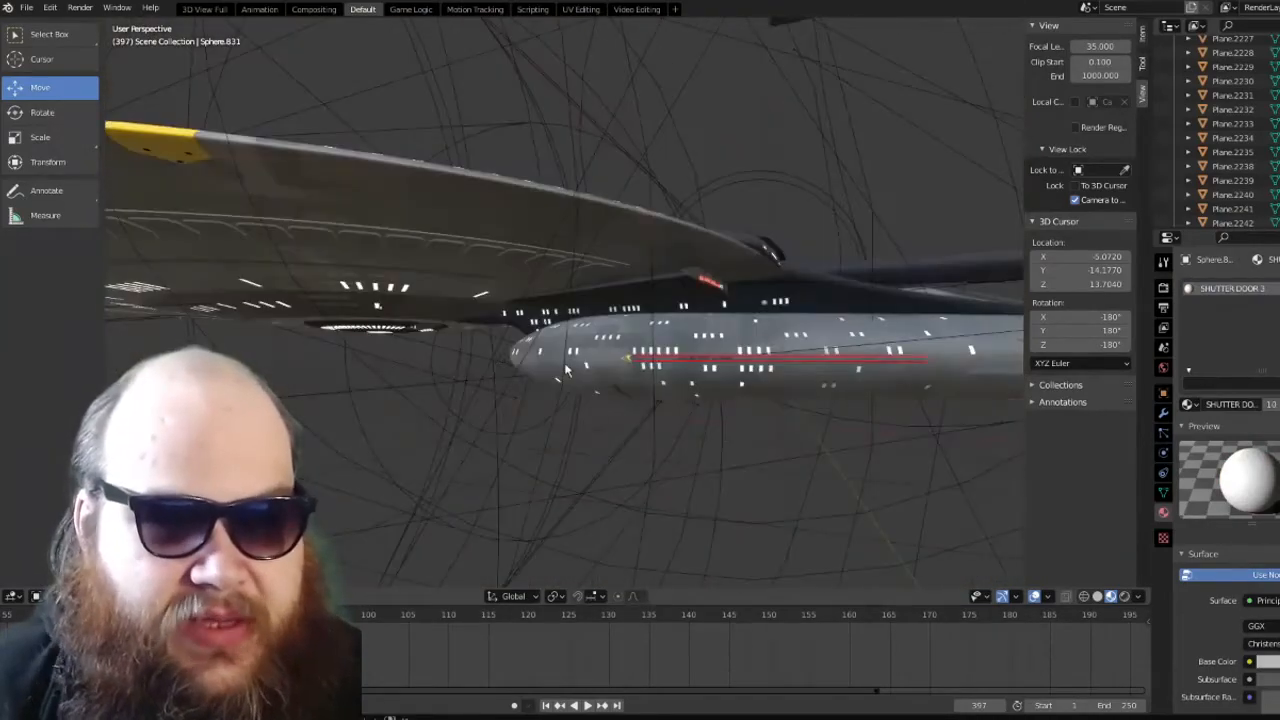
Switch to the front orthographic view and magnify the round port beside the windows on the dark neck
key(KP_1)
scroll(496, 345, up, 10)
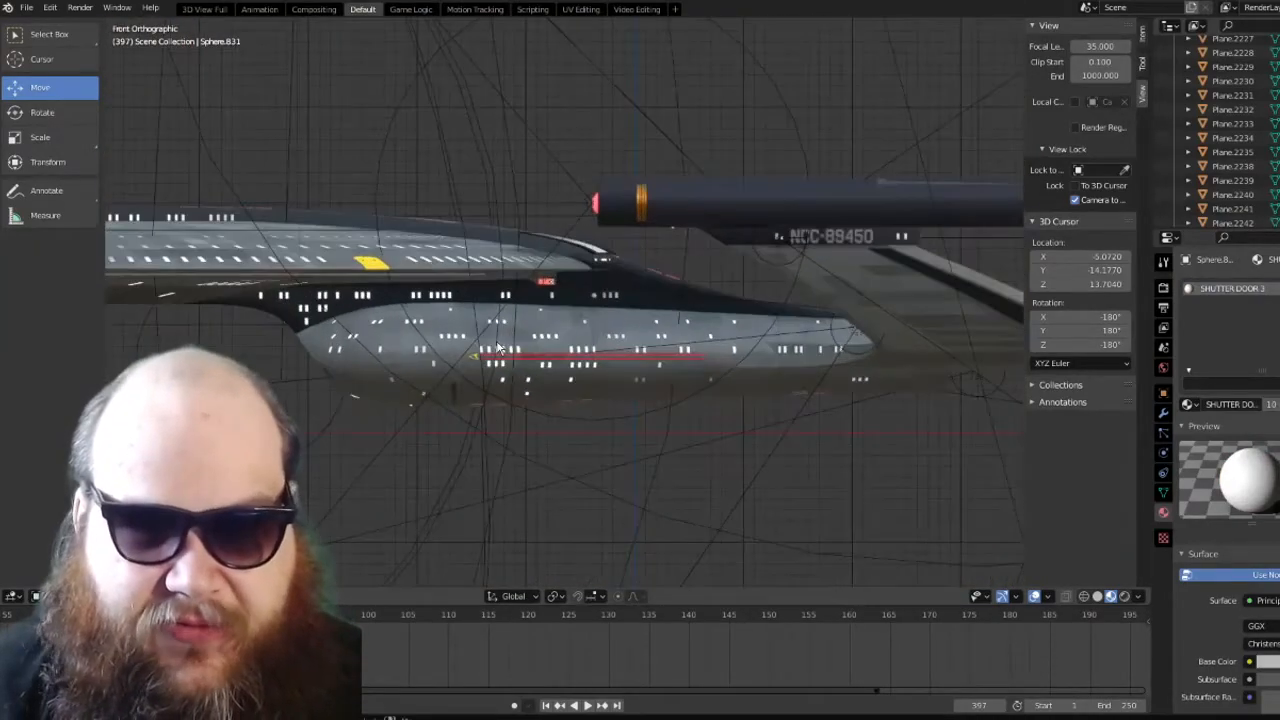
scroll(492, 363, up, 6)
scroll(492, 363, down, 5)
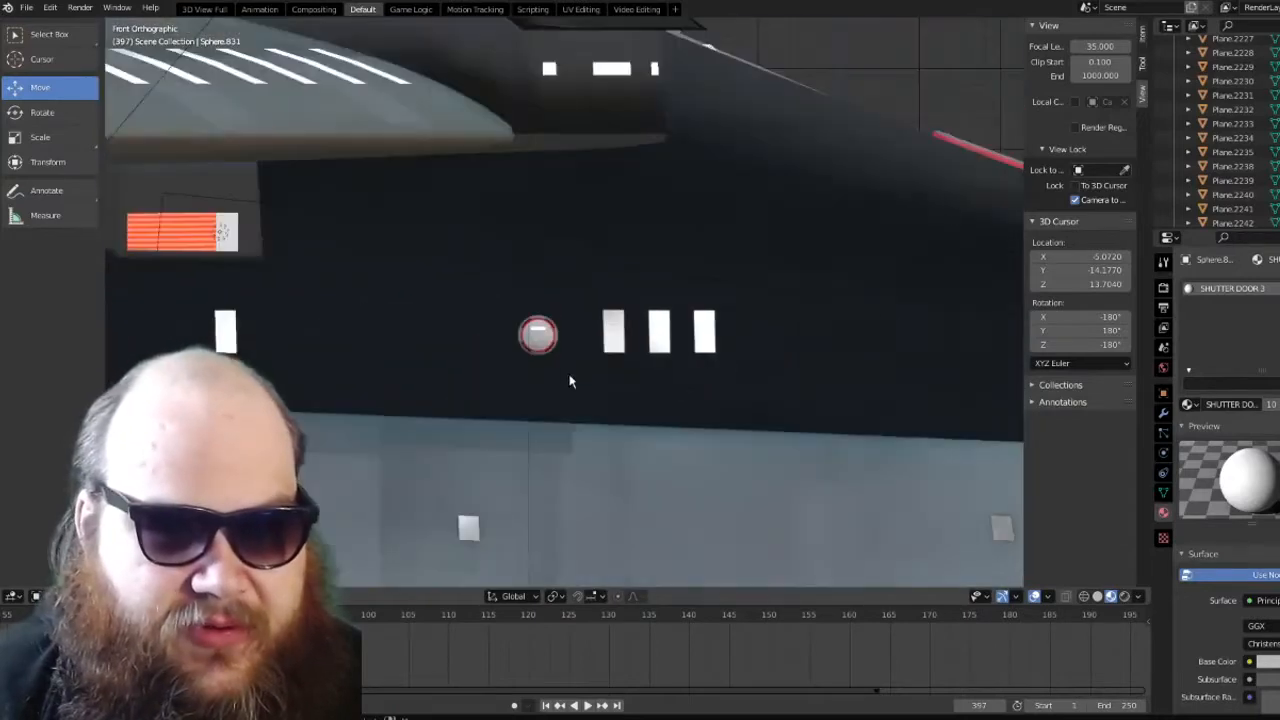
Orbit around the ship in perspective, viewing the dark hull windows from below and the saucer's upper surface
middle_drag(566, 372, 527, 299)
scroll(429, 380, down, 4)
scroll(562, 301, down, 4)
scroll(660, 335, up, 6)
scroll(744, 373, down, 12)
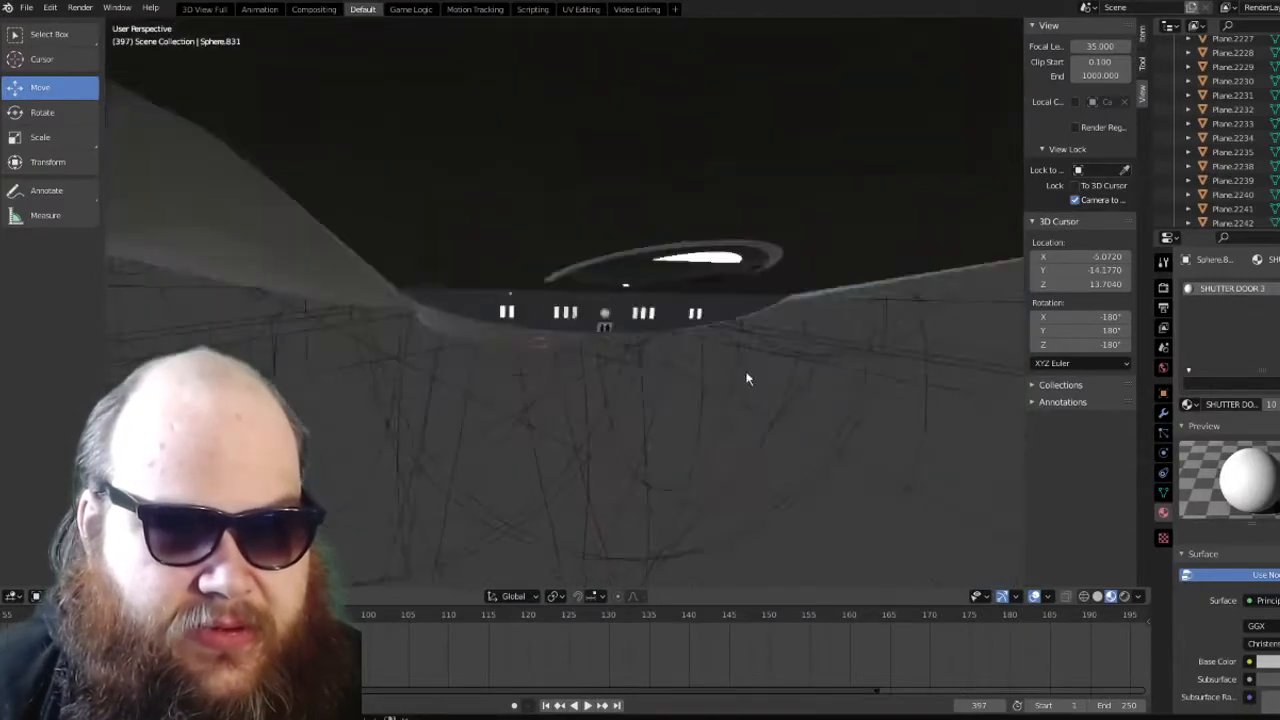
middle_drag(450, 352, 767, 371)
scroll(576, 354, up, 5)
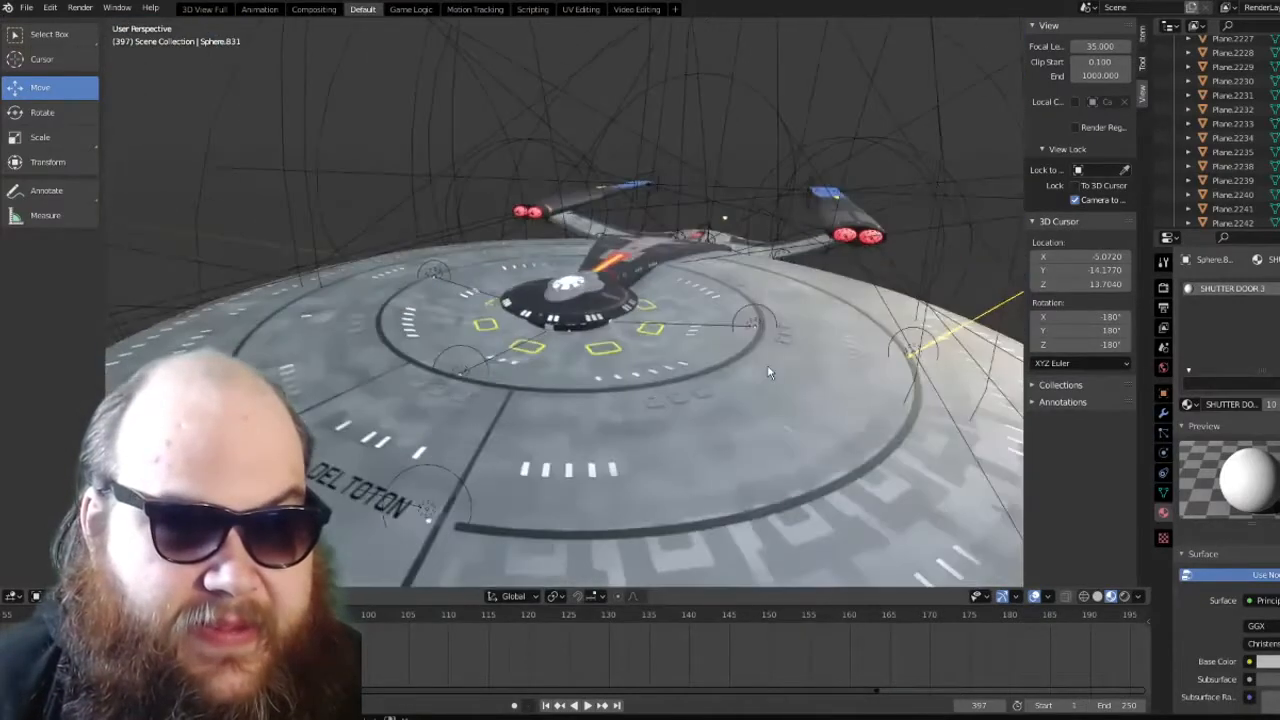
Inspect the saucer's underside from below, including the lit ring around its central dome
scroll(767, 371, up, 4)
middle_drag(500, 349, 710, 422)
scroll(437, 314, up, 3)
scroll(738, 392, up, 4)
scroll(626, 398, down, 10)
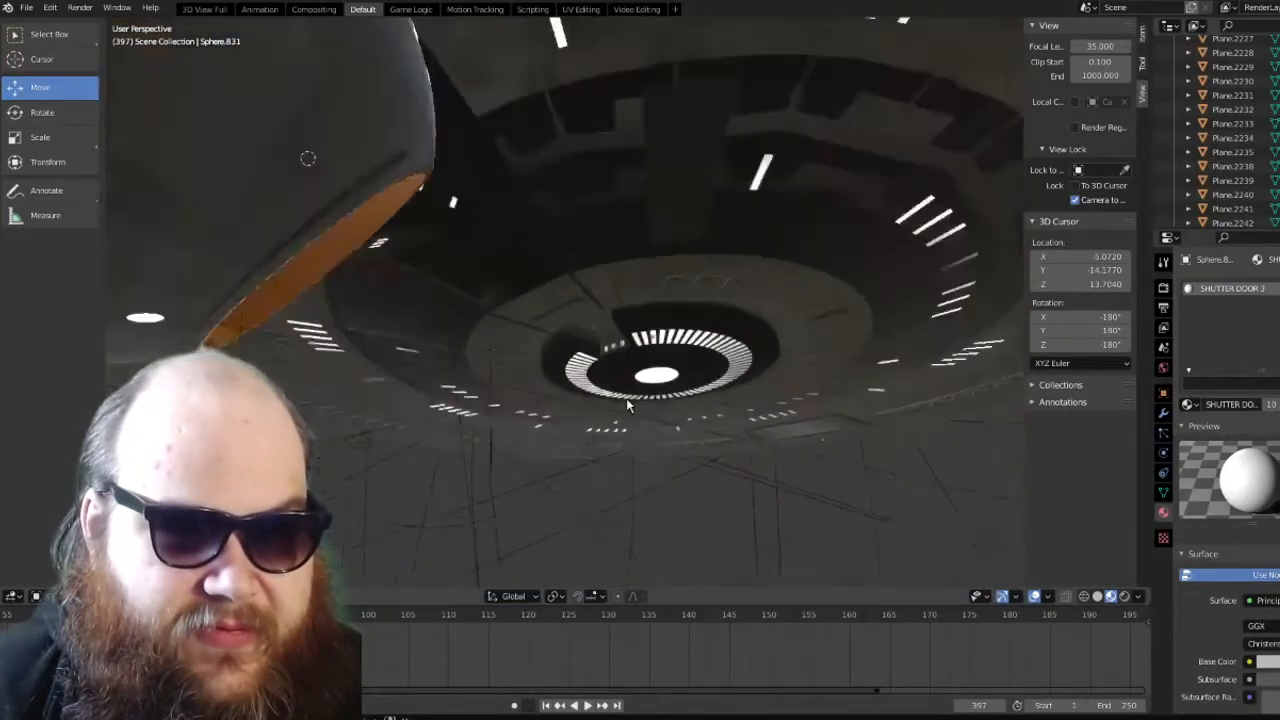
Show the whole ship in the top orthographic view, select every object and clear the selection
key(KP_1)
key(KP_7)
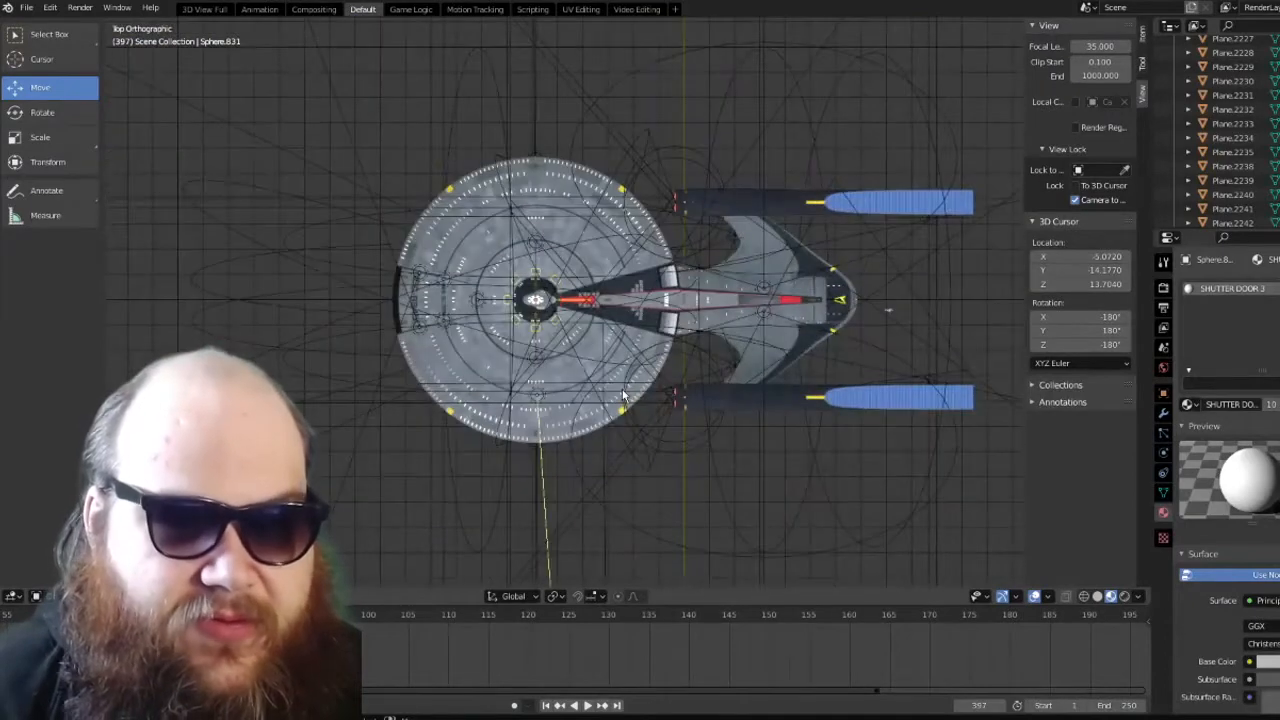
scroll(622, 389, down, 2)
key(a)
scroll(581, 405, up, 1)
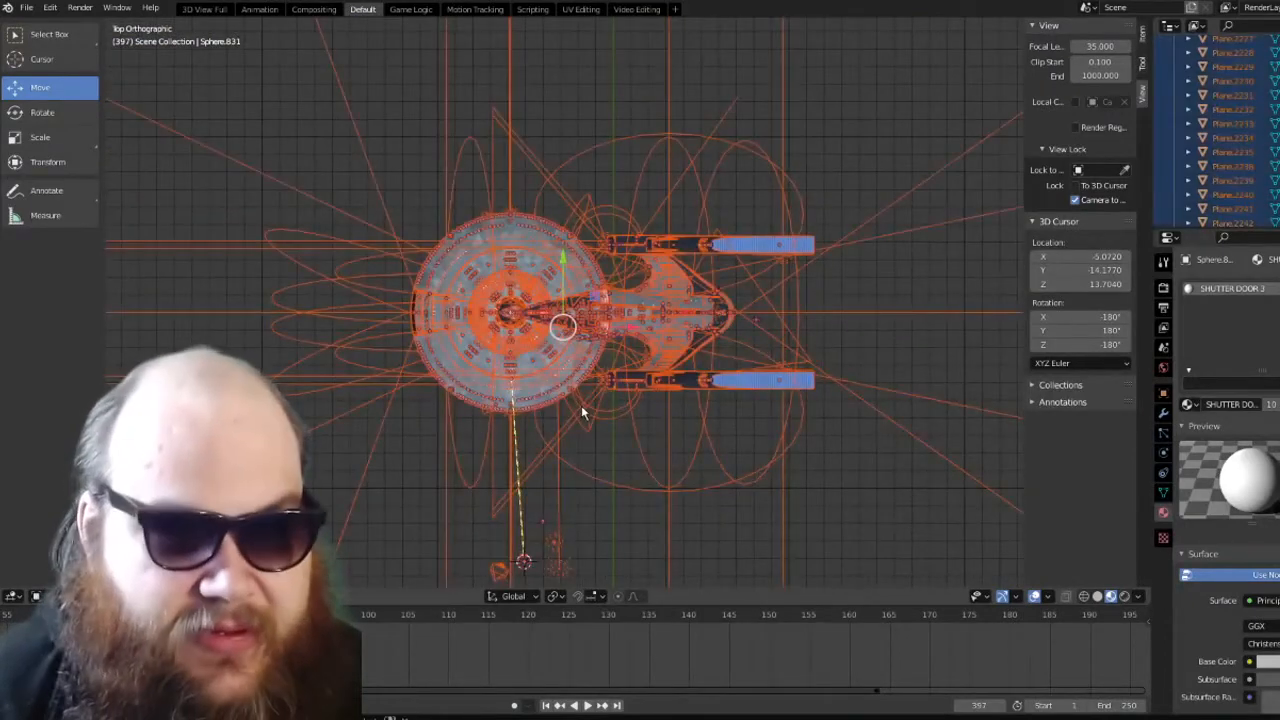
key(alt+a)
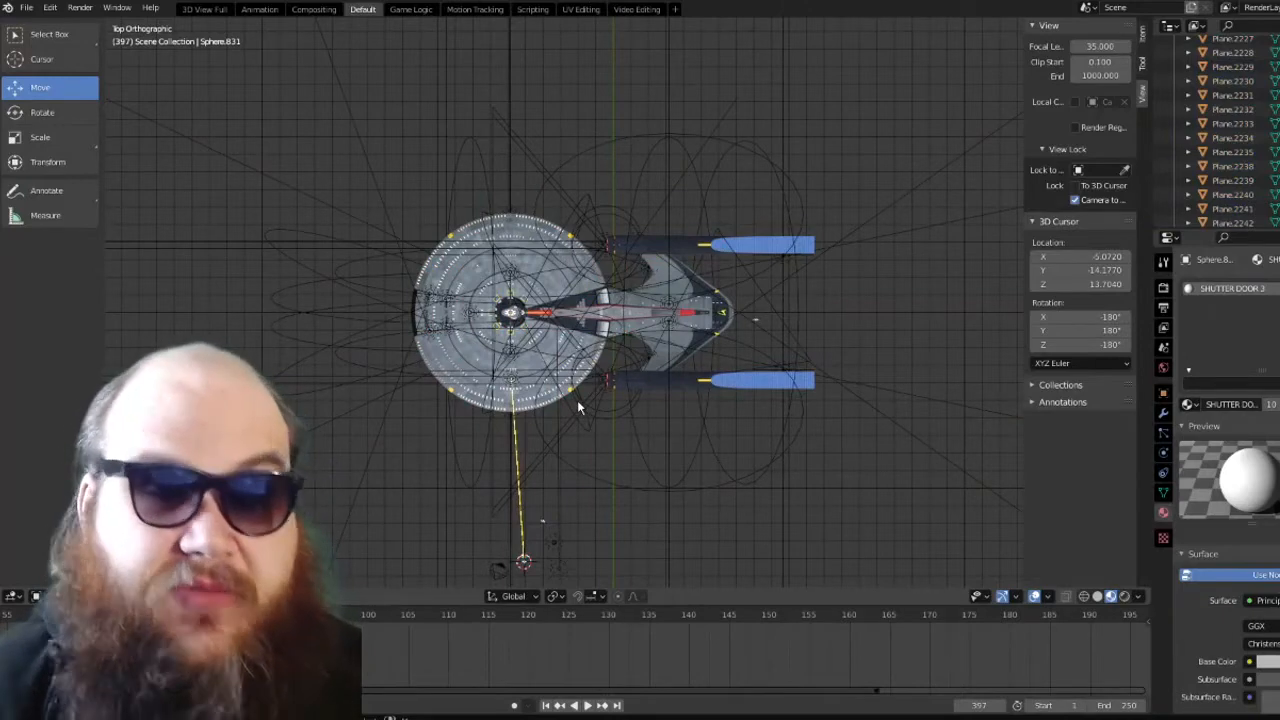
Check the scene through the camera, and find the small craft near the stern from the top view in perspective projection
key(KP_0)
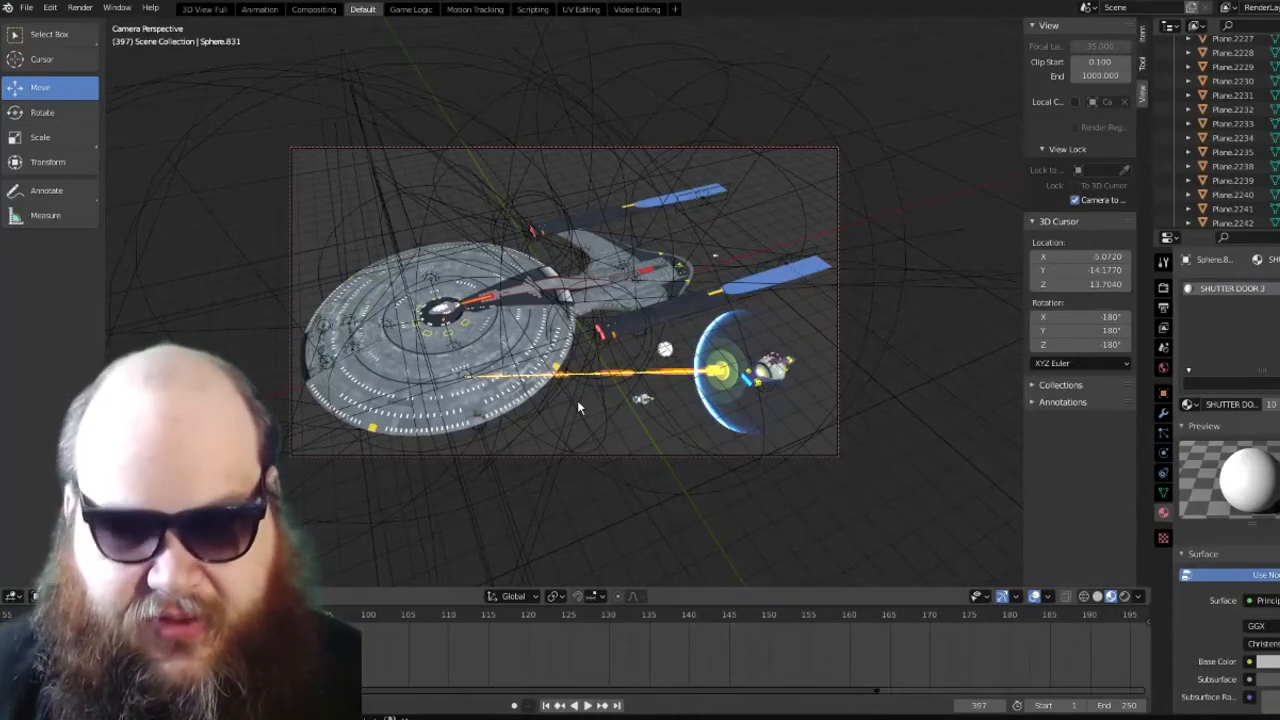
key(KP_7)
scroll(610, 394, up, 6)
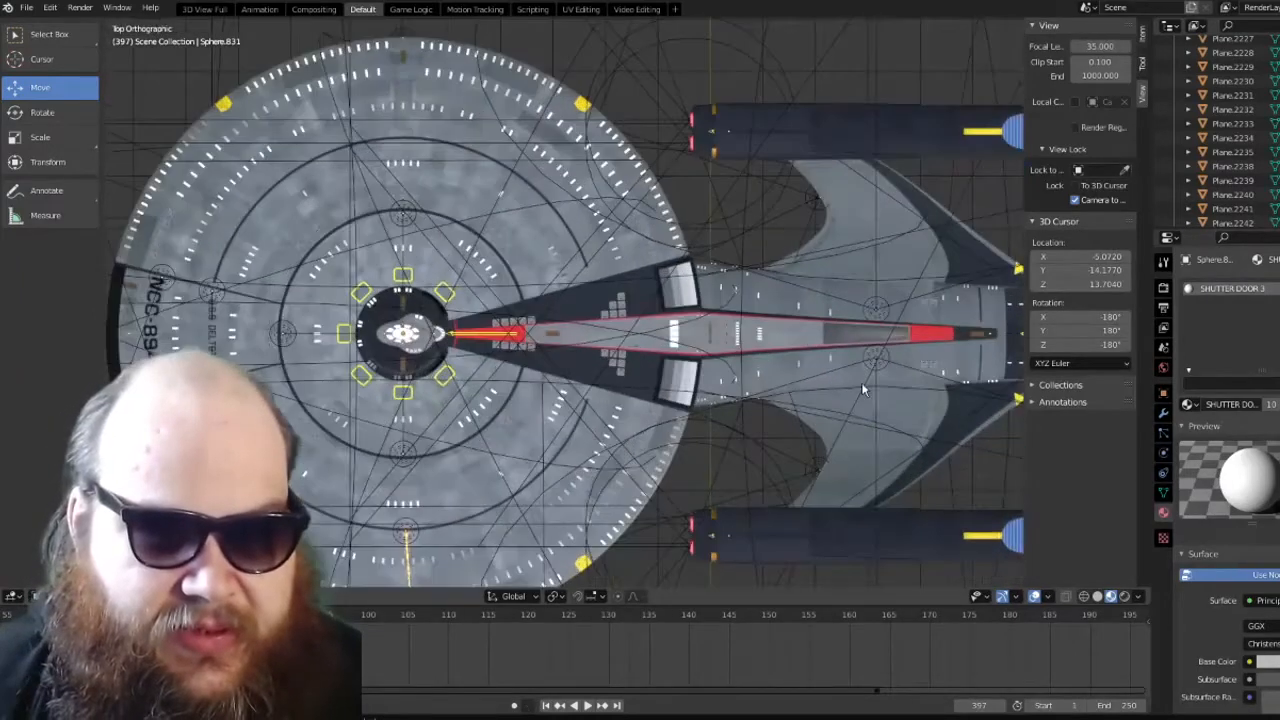
shift+middle_drag(863, 389, 508, 362)
scroll(508, 362, up, 2)
shift+middle_drag(716, 368, 516, 408)
scroll(443, 358, up, 3)
key(KP_5)
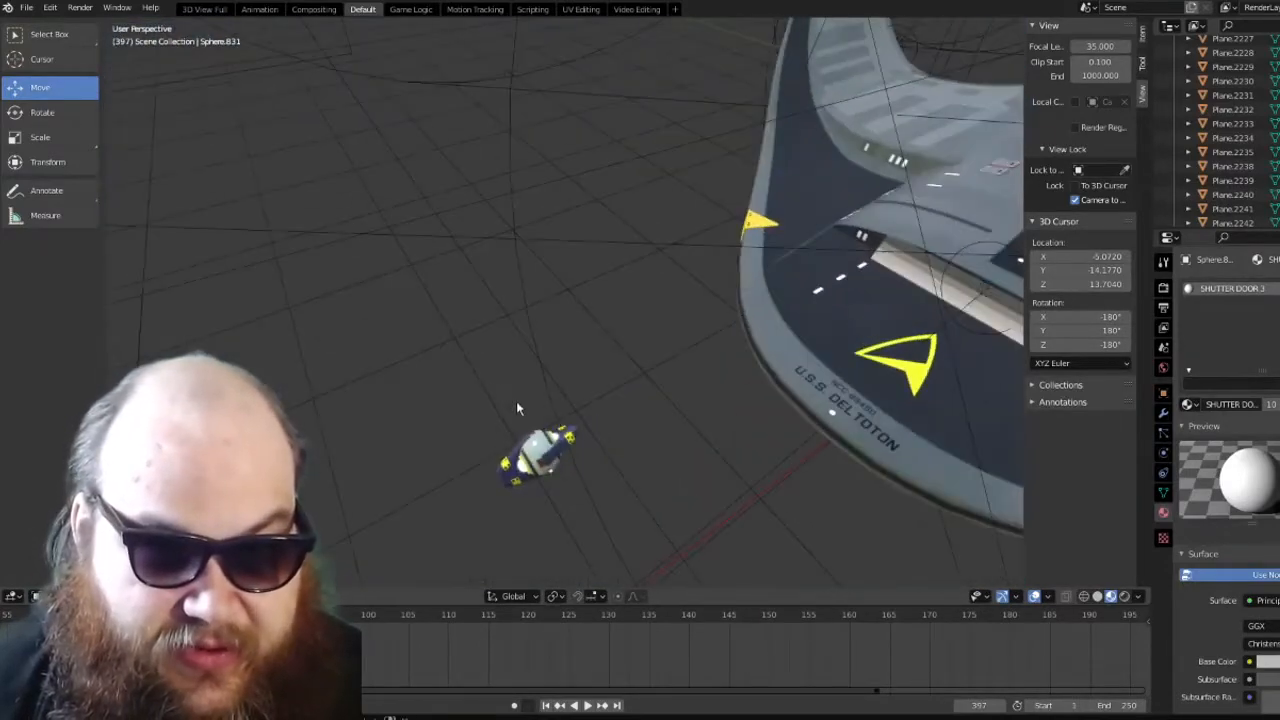
Magnify the small craft and inspect its rounded cabin, blue side hulls and yellow-and-black markings from several sides
scroll(516, 408, up, 7)
middle_drag(401, 350, 638, 287)
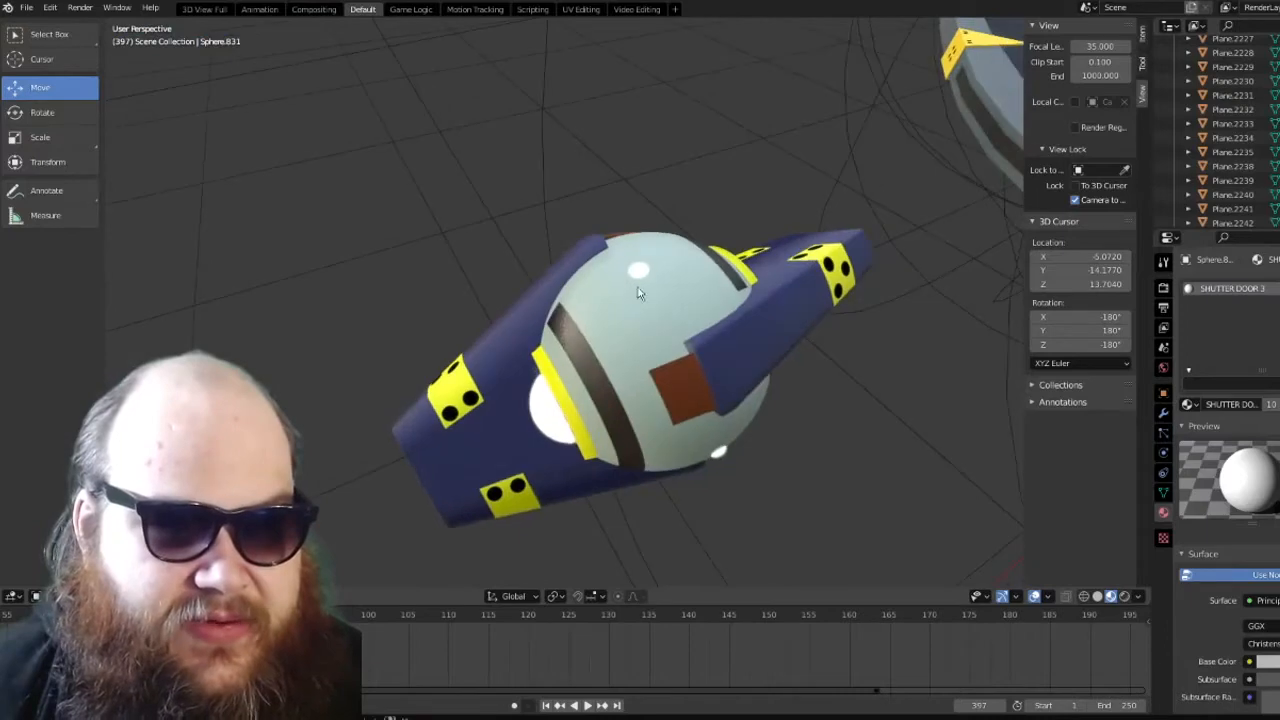
middle_drag(555, 415, 585, 360)
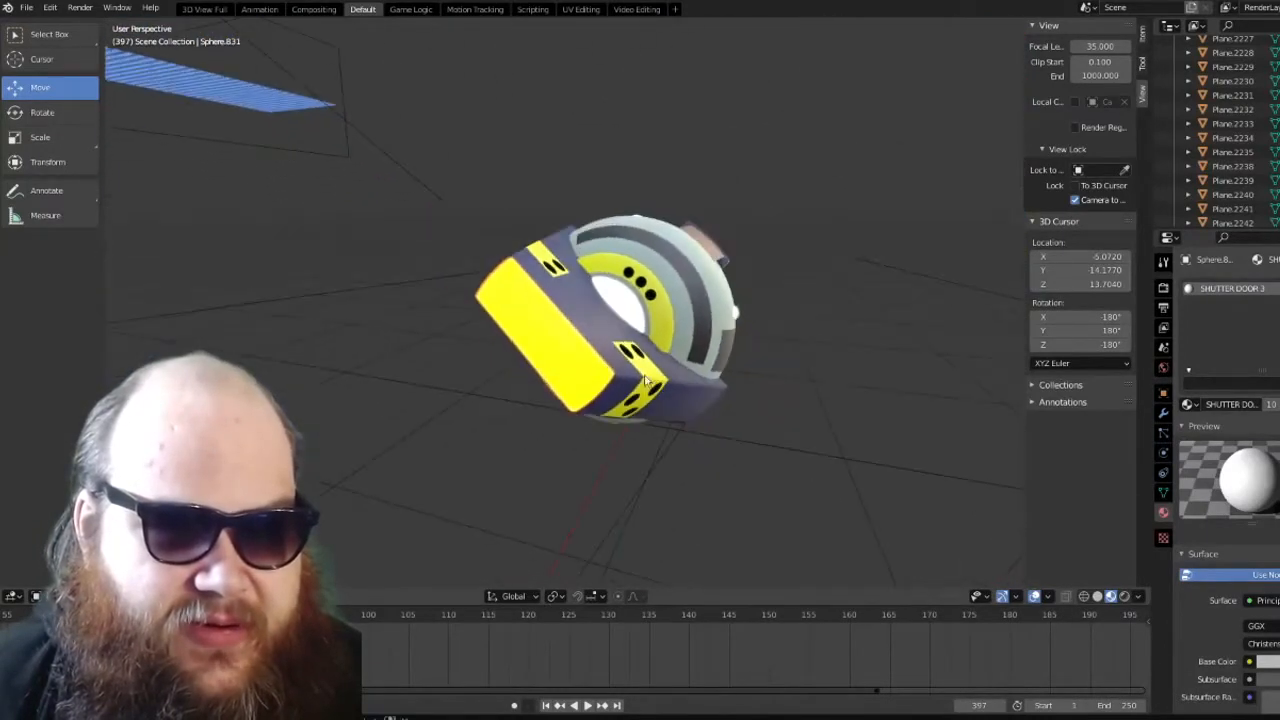
middle_drag(700, 385, 392, 362)
middle_drag(578, 403, 631, 438)
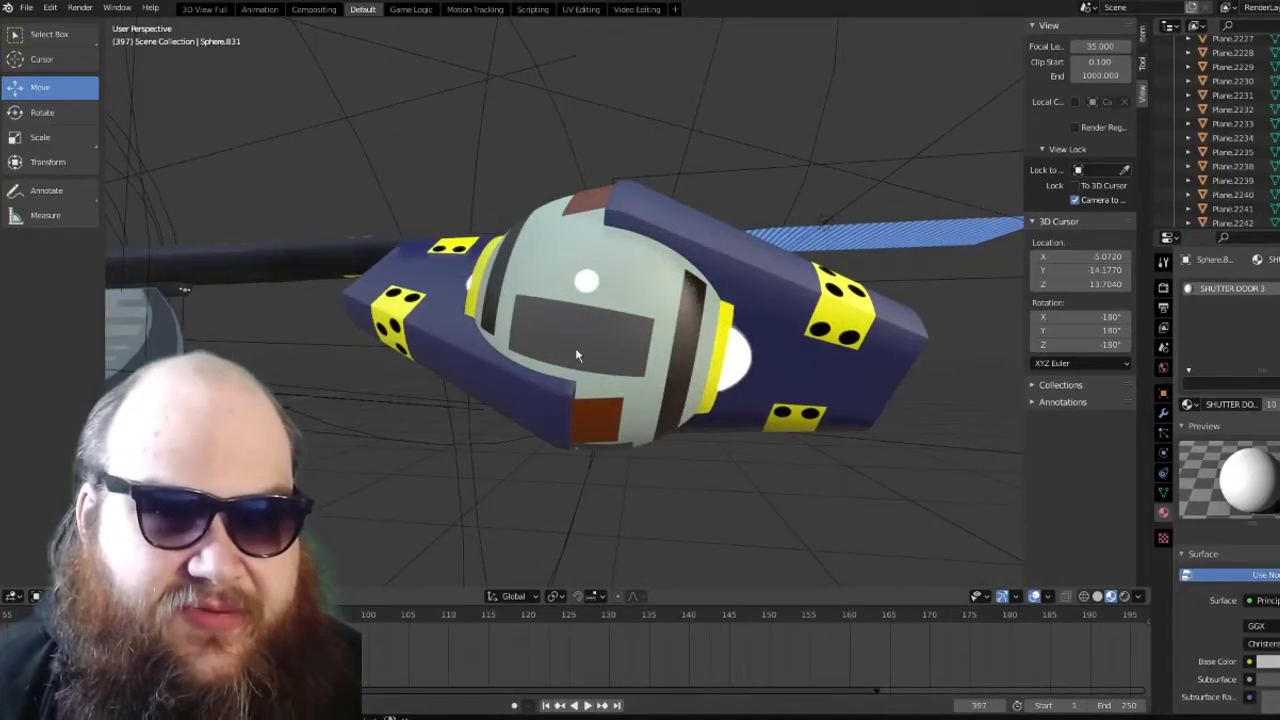
middle_drag(575, 347, 361, 386)
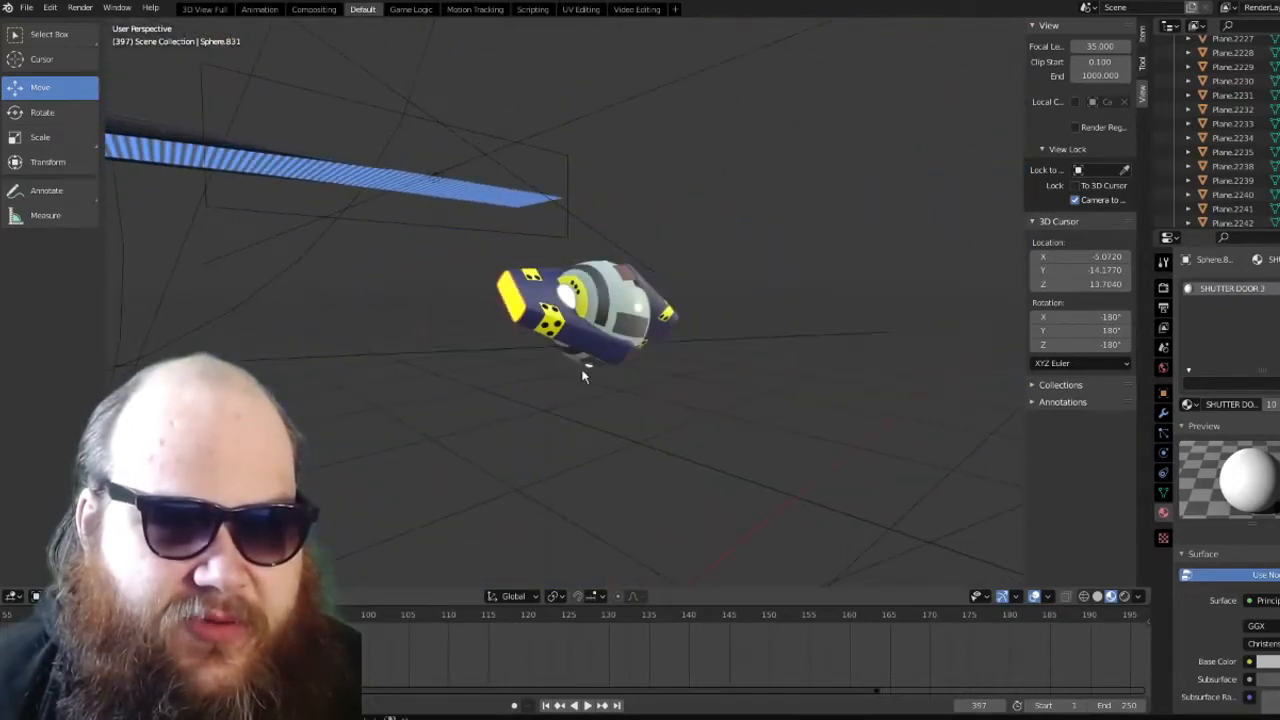
Examine the small craft against the starship's stern and hangar deck, moving nearer and farther to compare their scale
middle_drag(584, 375, 703, 387)
scroll(703, 387, up, 2)
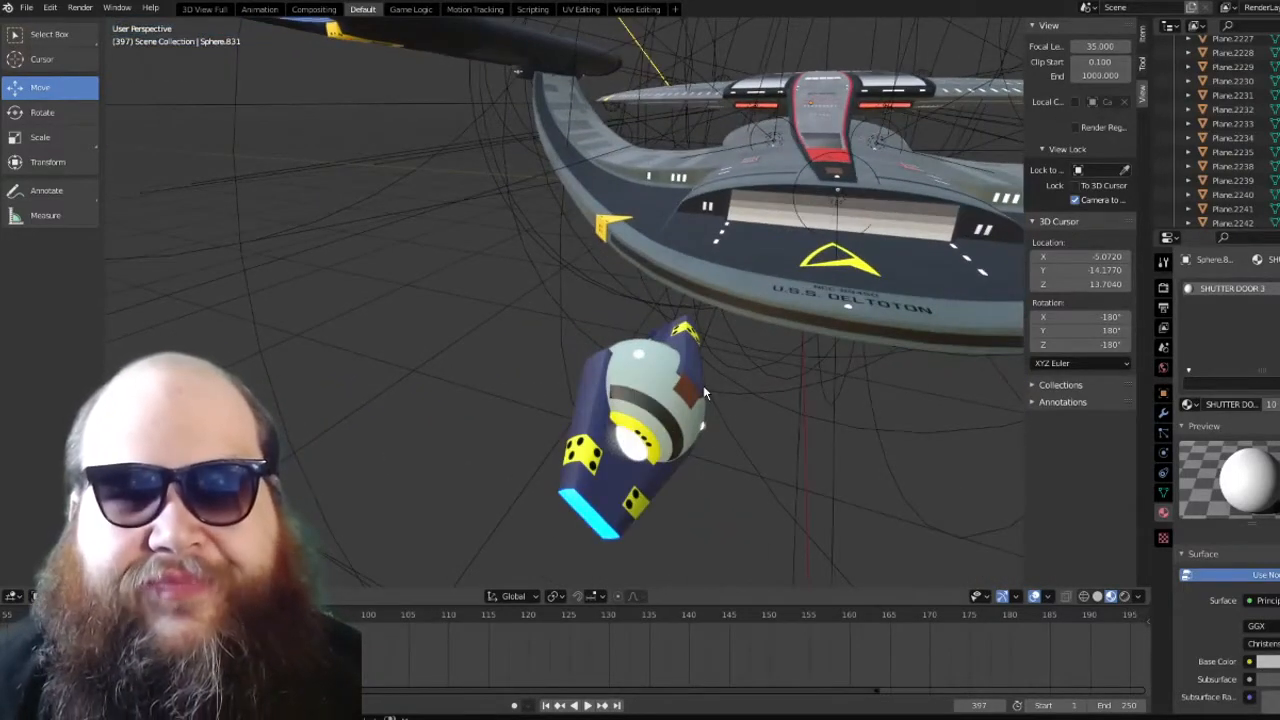
scroll(703, 385, down, 3)
scroll(701, 387, up, 4)
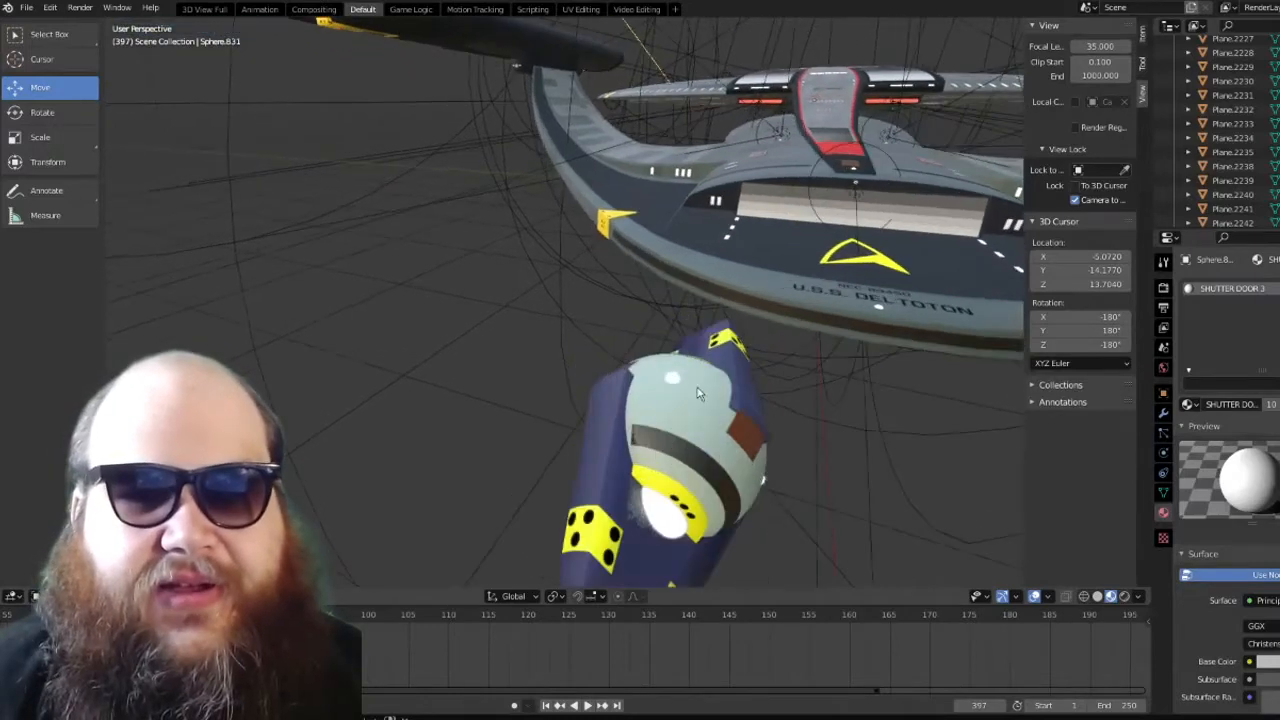
scroll(698, 393, down, 3)
scroll(700, 393, up, 3)
scroll(736, 391, down, 1)
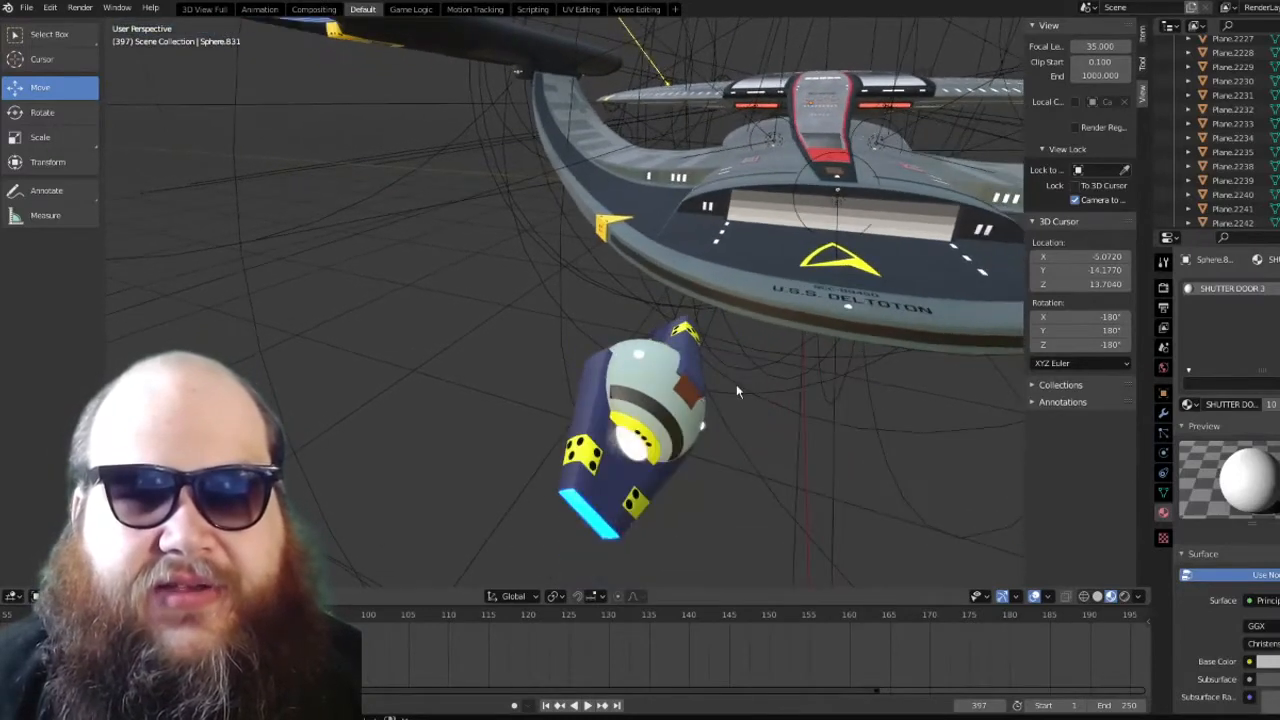
middle_drag(736, 391, 609, 389)
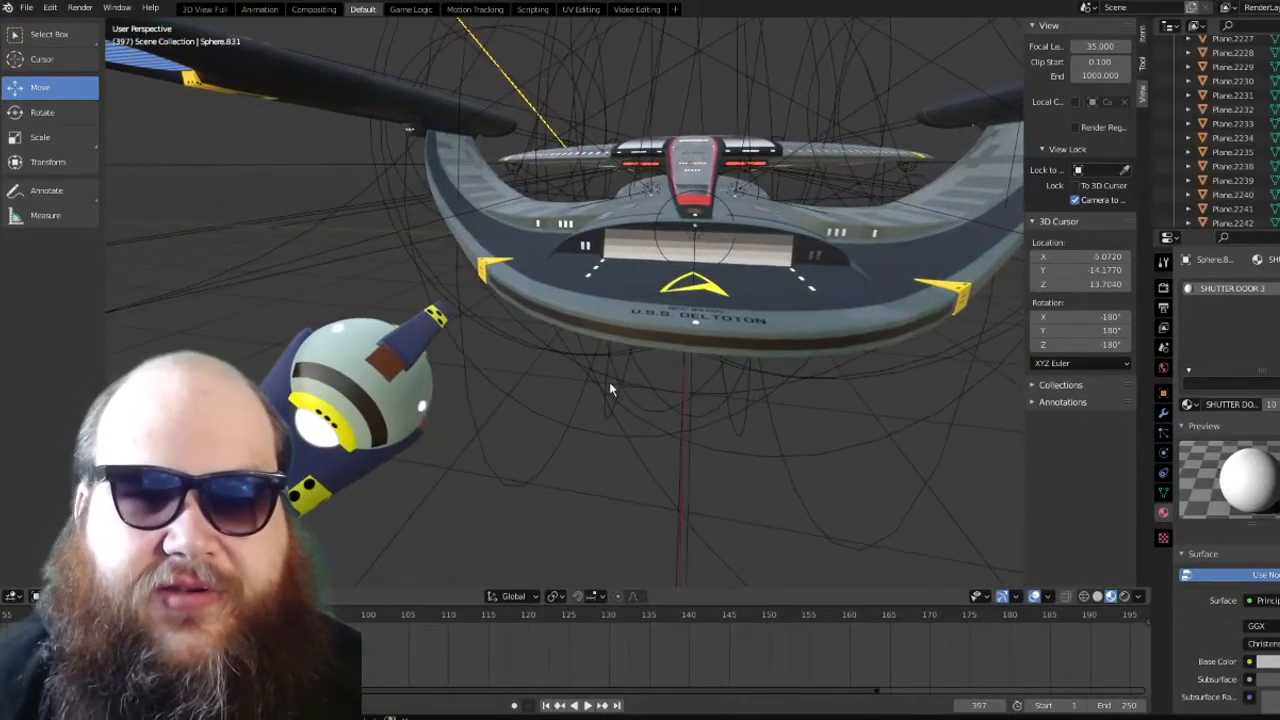
Inspect the blue shield around the target craft and the yellow beam striking it in perspective
scroll(609, 381, down, 3)
middle_drag(585, 389, 612, 403)
scroll(605, 420, down, 5)
scroll(592, 460, up, 4)
scroll(641, 467, up, 3)
scroll(607, 354, up, 6)
scroll(565, 385, down, 6)
scroll(597, 431, up, 5)
scroll(621, 405, up, 8)
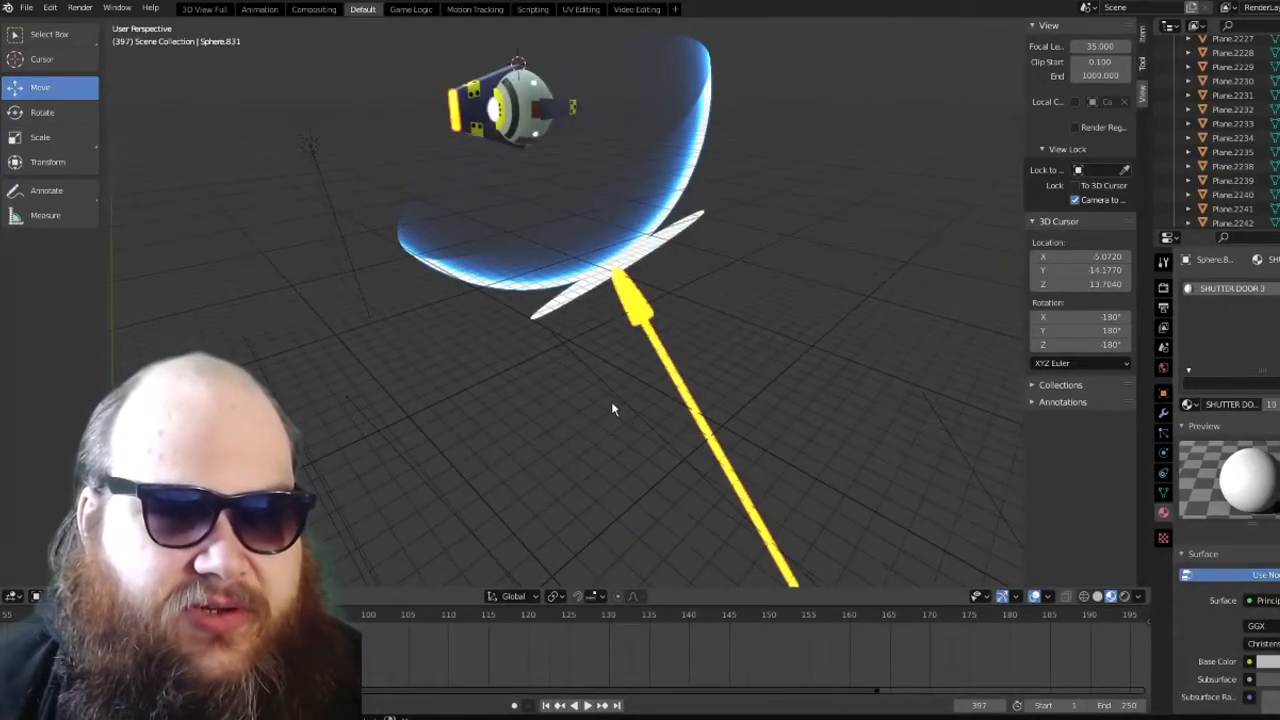
middle_drag(611, 404, 529, 368)
scroll(497, 348, up, 1)
In the camera view, switch to rendered shading, select the blue shield and the small white sphere in turn, and clear the selection
key(KP_0)
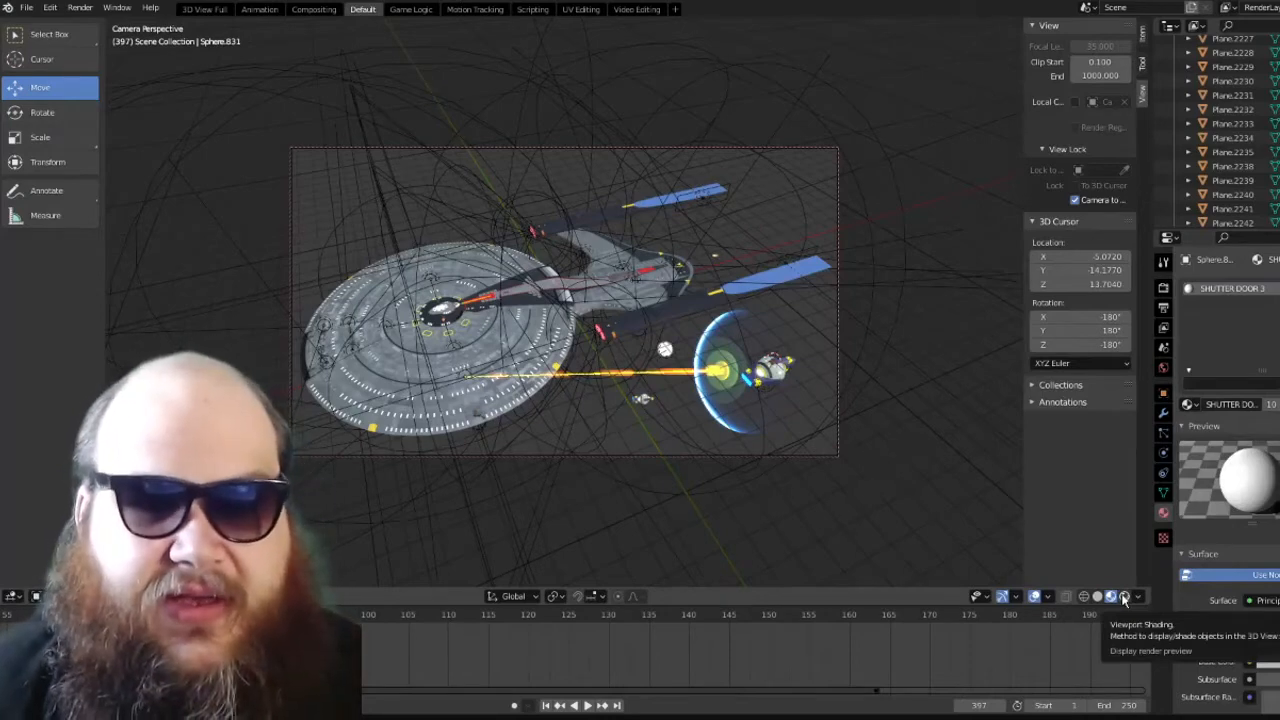
click(718, 319)
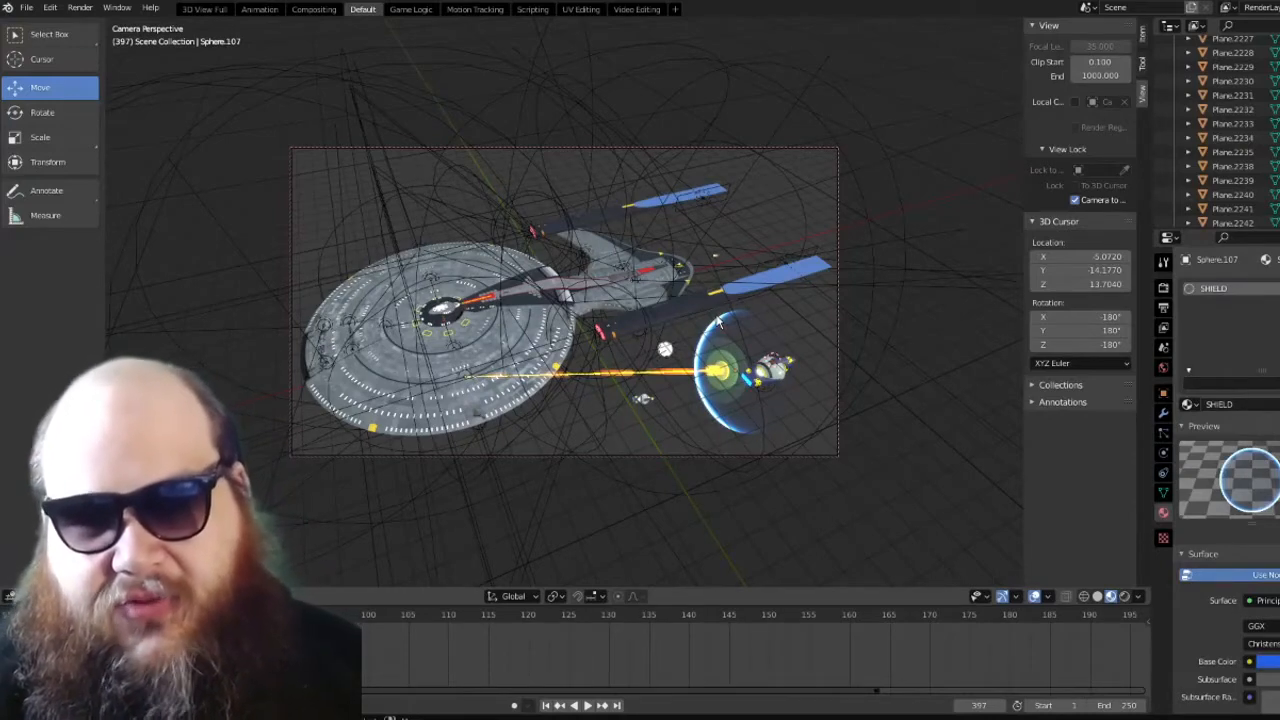
click(718, 319)
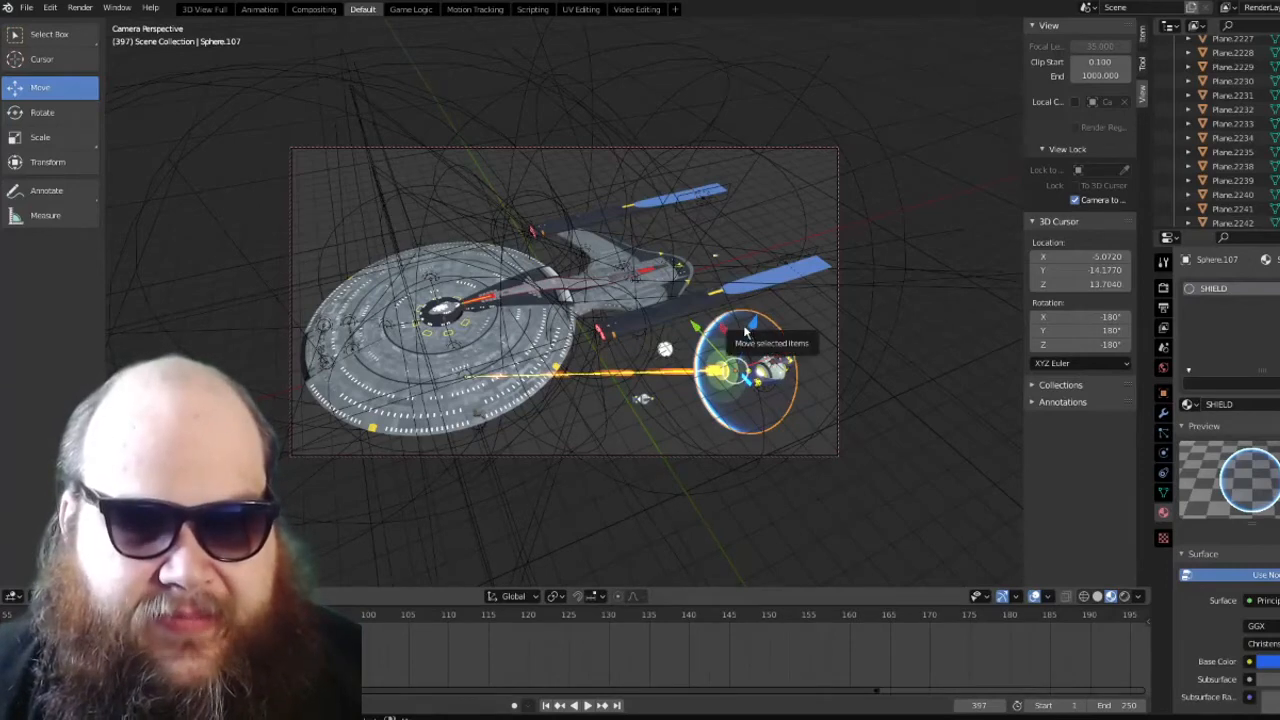
click(1124, 596)
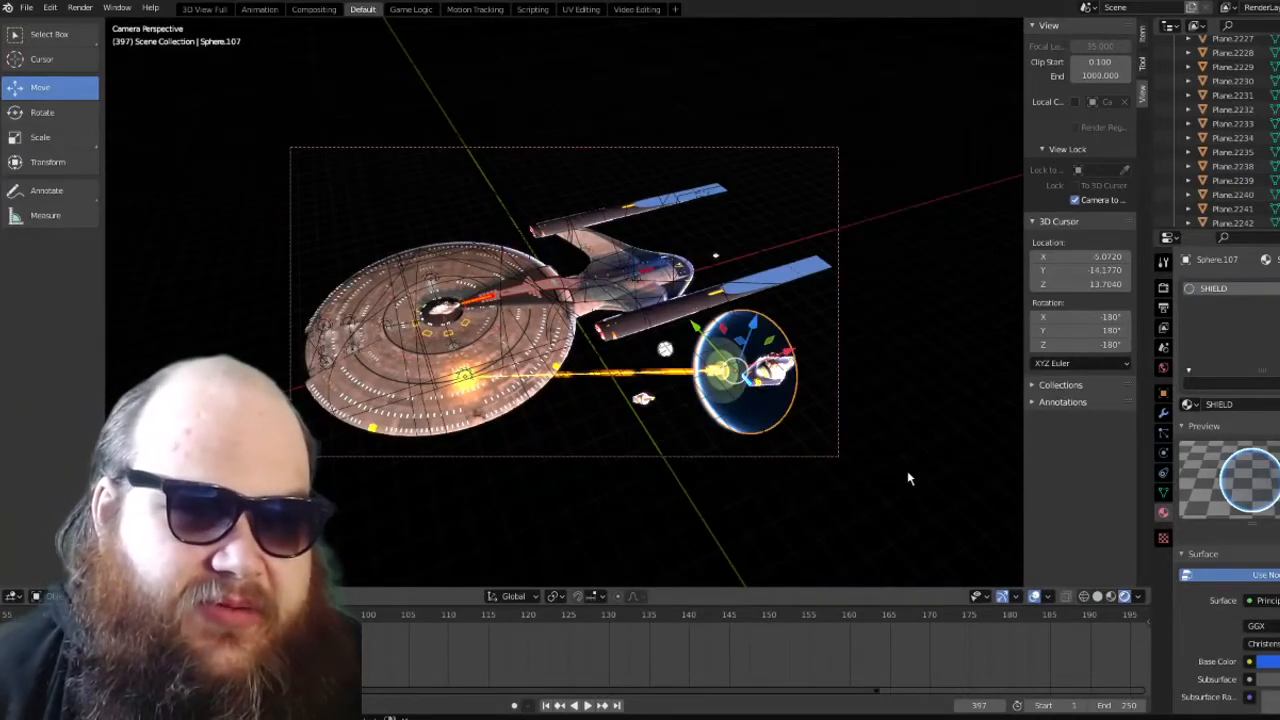
click(675, 352)
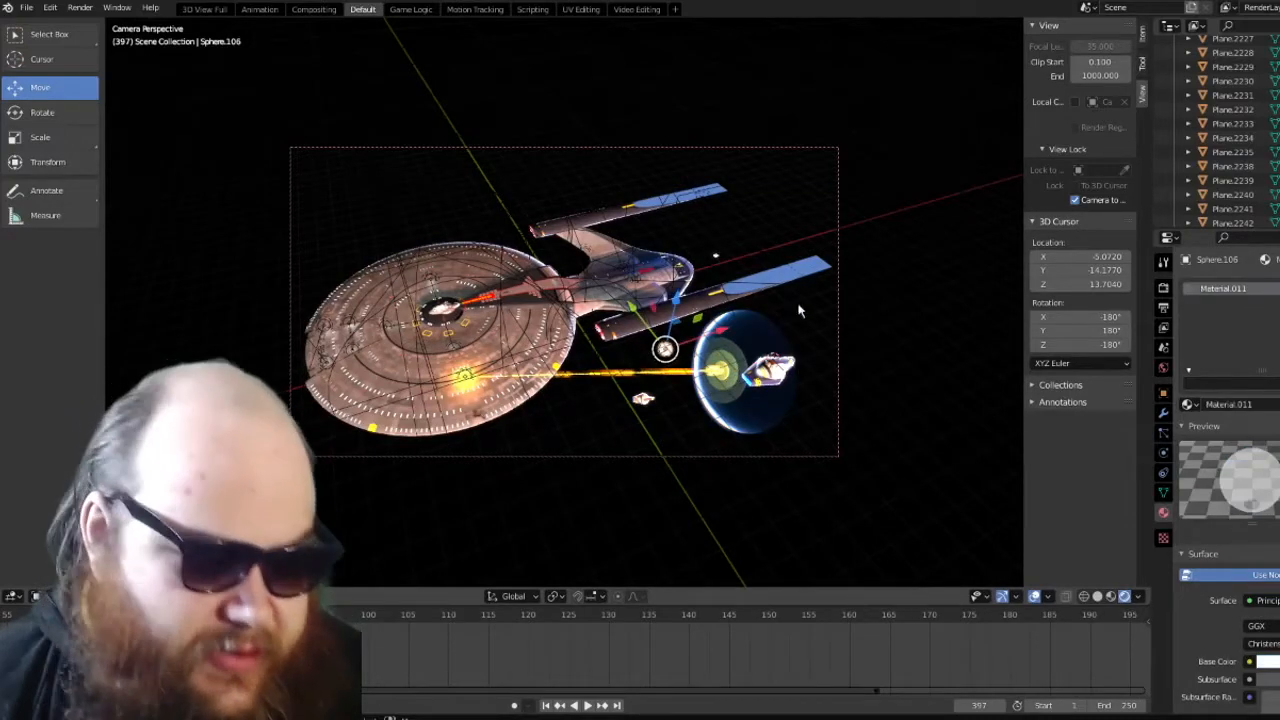
click(821, 292)
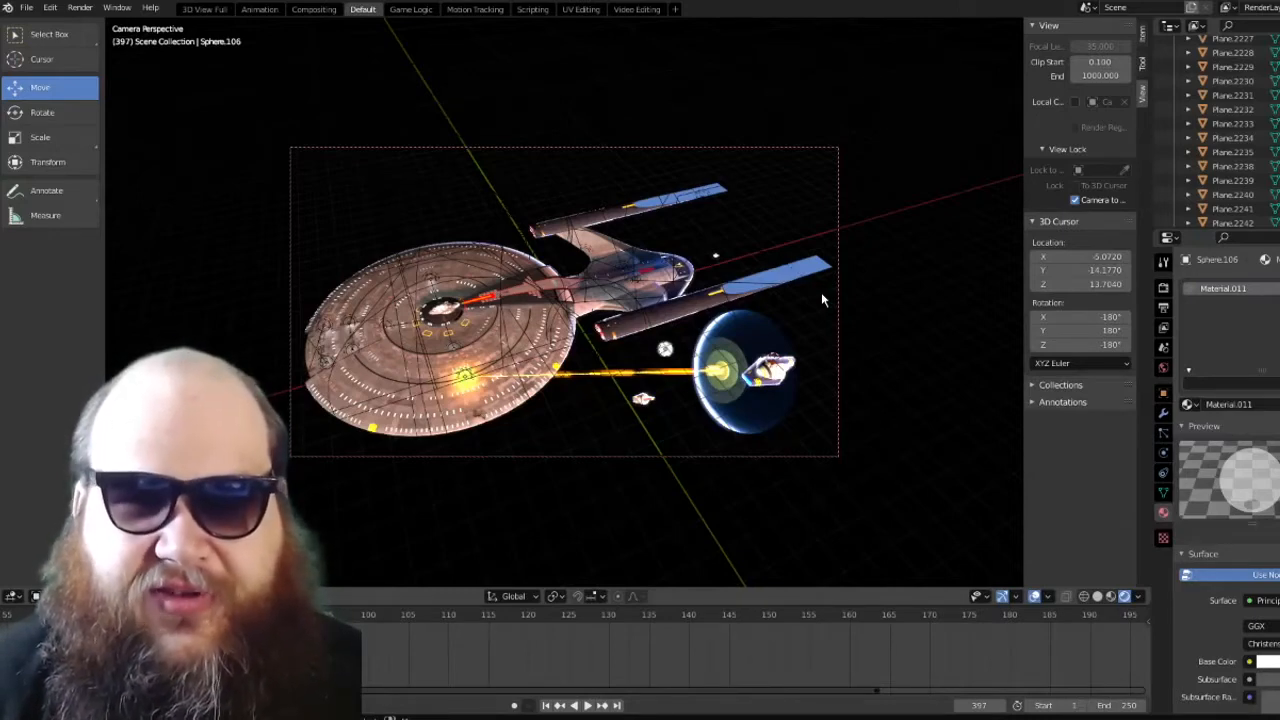
Select the phaser beam and review its material settings down to the emission values in the top orthographic view
click(630, 380)
key(KP_7)
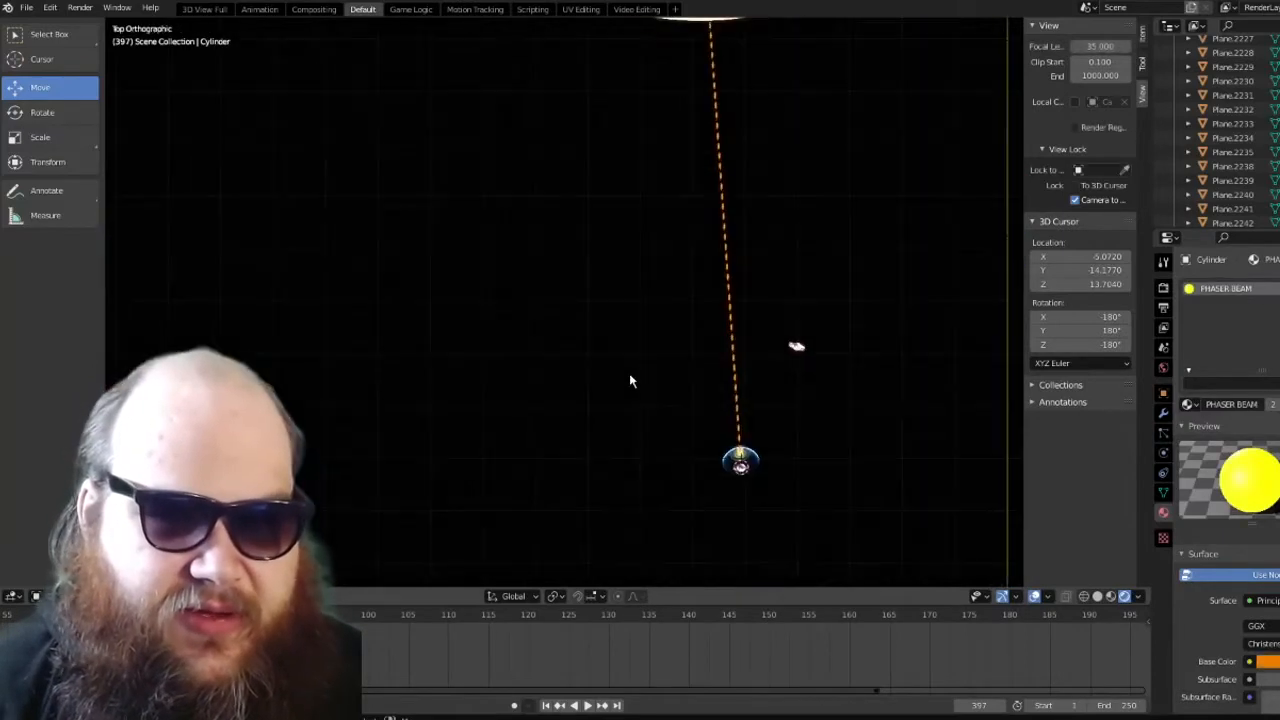
scroll(630, 374, down, 1)
shift+middle_drag(640, 275, 571, 460)
scroll(571, 460, up, 1)
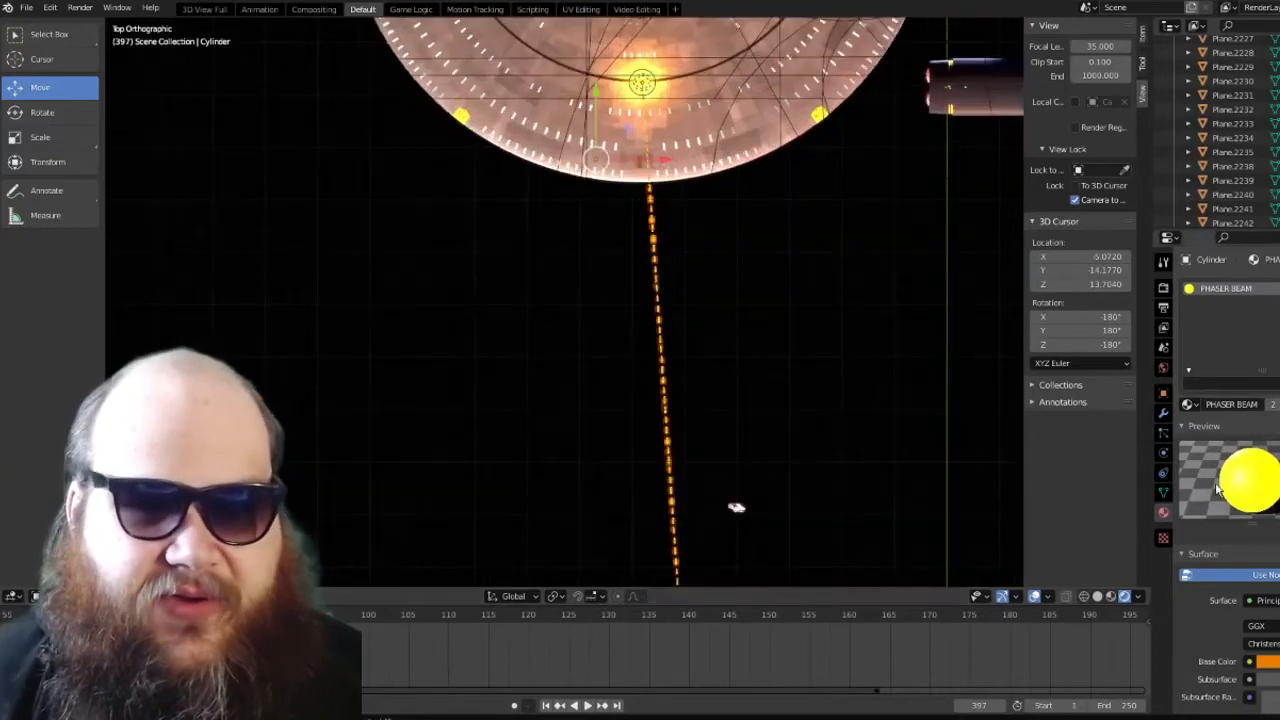
scroll(1218, 490, down, 10)
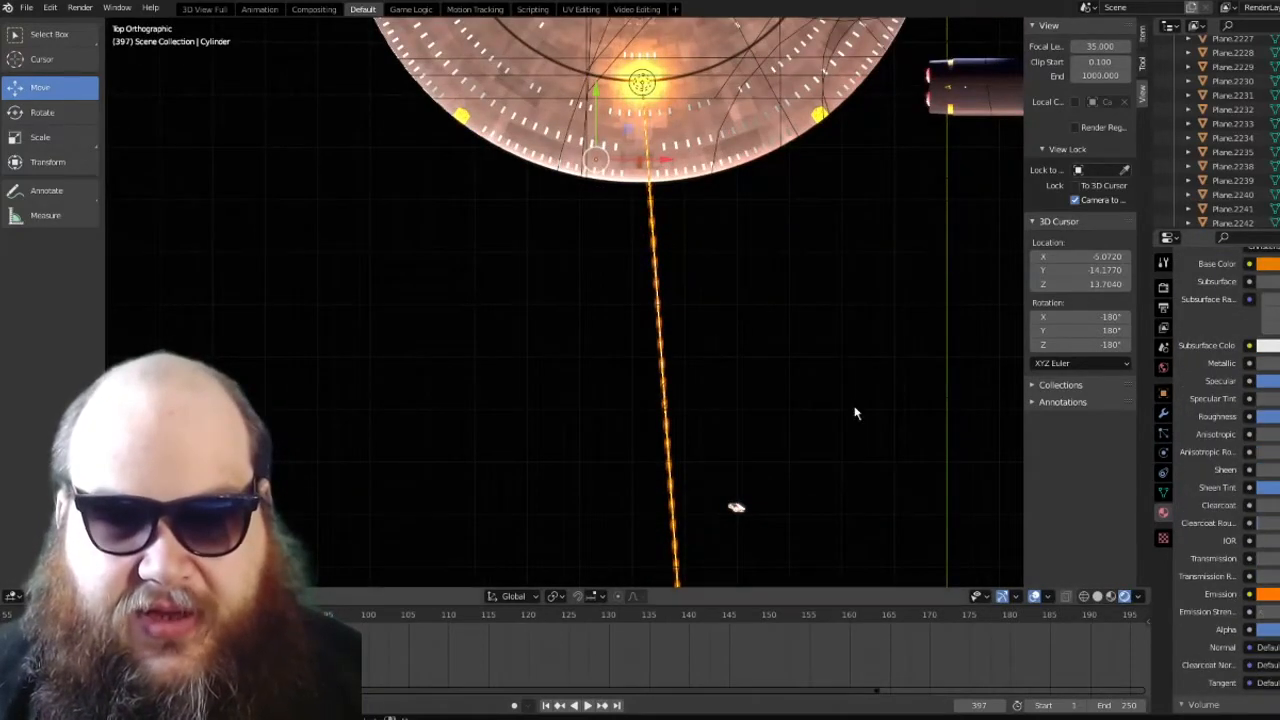
Inspect the phaser beam up close in the top orthographic view, following it across the saucer's rim to its glowing origin
scroll(745, 285, up, 3)
shift+middle_drag(732, 272, 668, 424)
scroll(650, 465, down, 1)
scroll(800, 385, up, 8)
shift+middle_drag(875, 345, 594, 385)
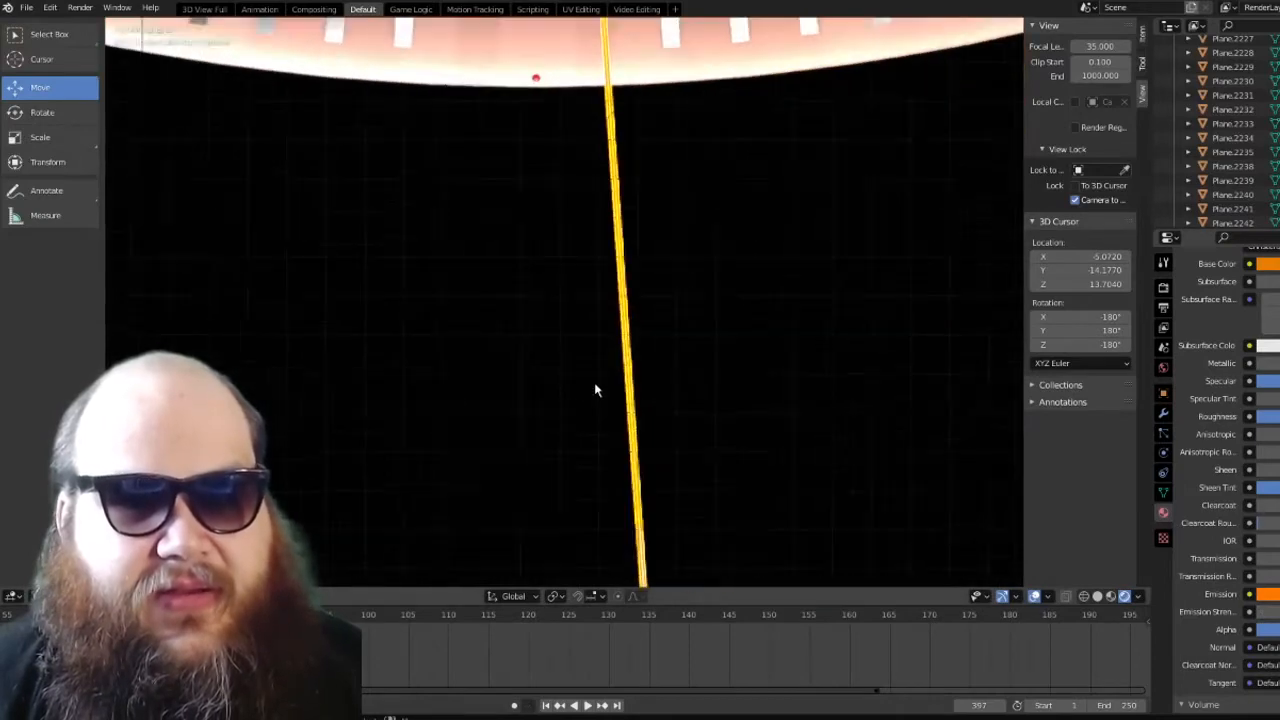
scroll(594, 385, up, 5)
scroll(710, 275, down, 5)
shift+middle_drag(670, 213, 654, 525)
shift+middle_drag(627, 323, 640, 403)
scroll(642, 404, up, 4)
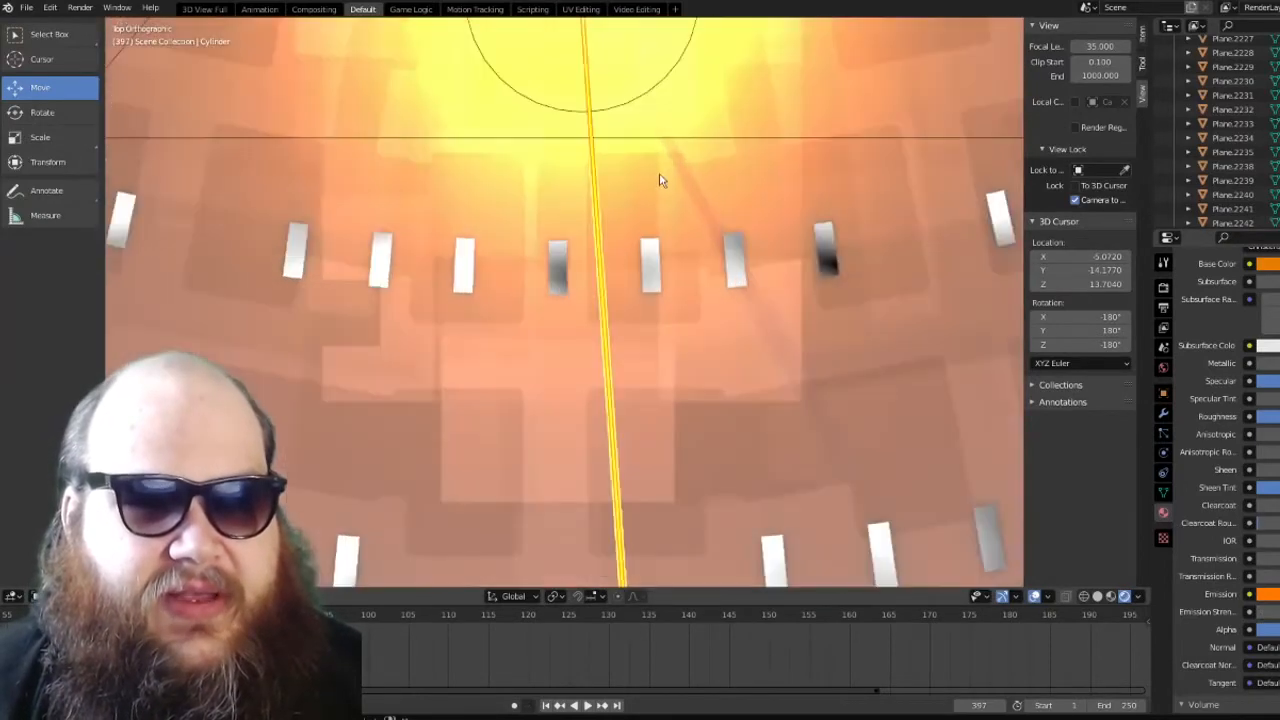
Orbit into perspective and examine the orange glow where the phaser beam leaves the saucer
shift+middle_drag(656, 306, 743, 277)
scroll(658, 344, down, 3)
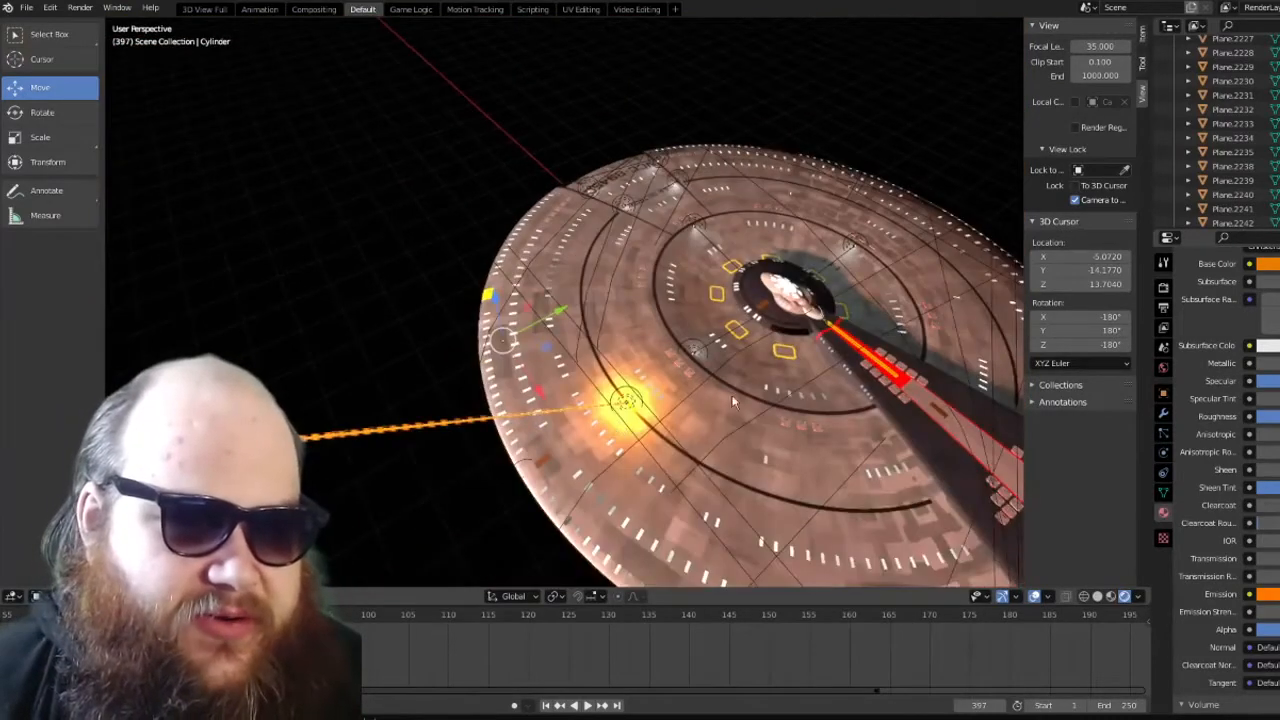
shift+middle_drag(617, 422, 660, 415)
middle_drag(399, 455, 600, 443)
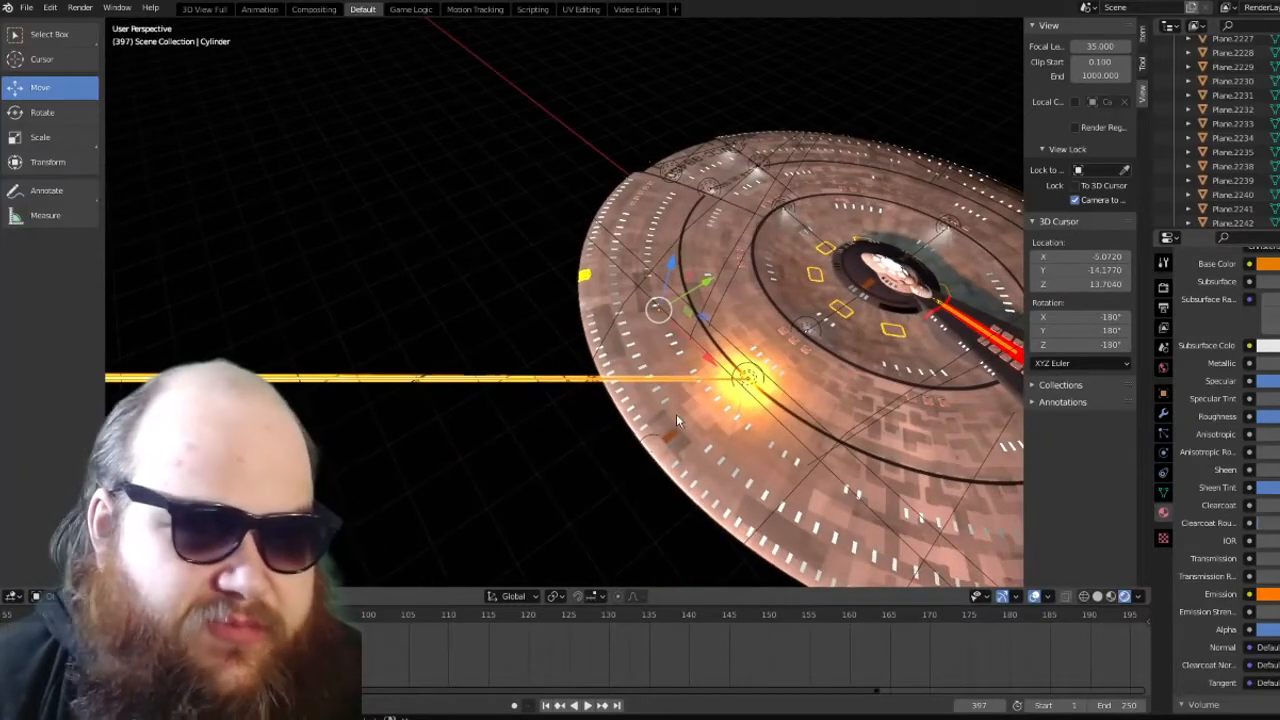
Show the whole ship in the top orthographic view and select every object in the scene
middle_drag(676, 414, 753, 427)
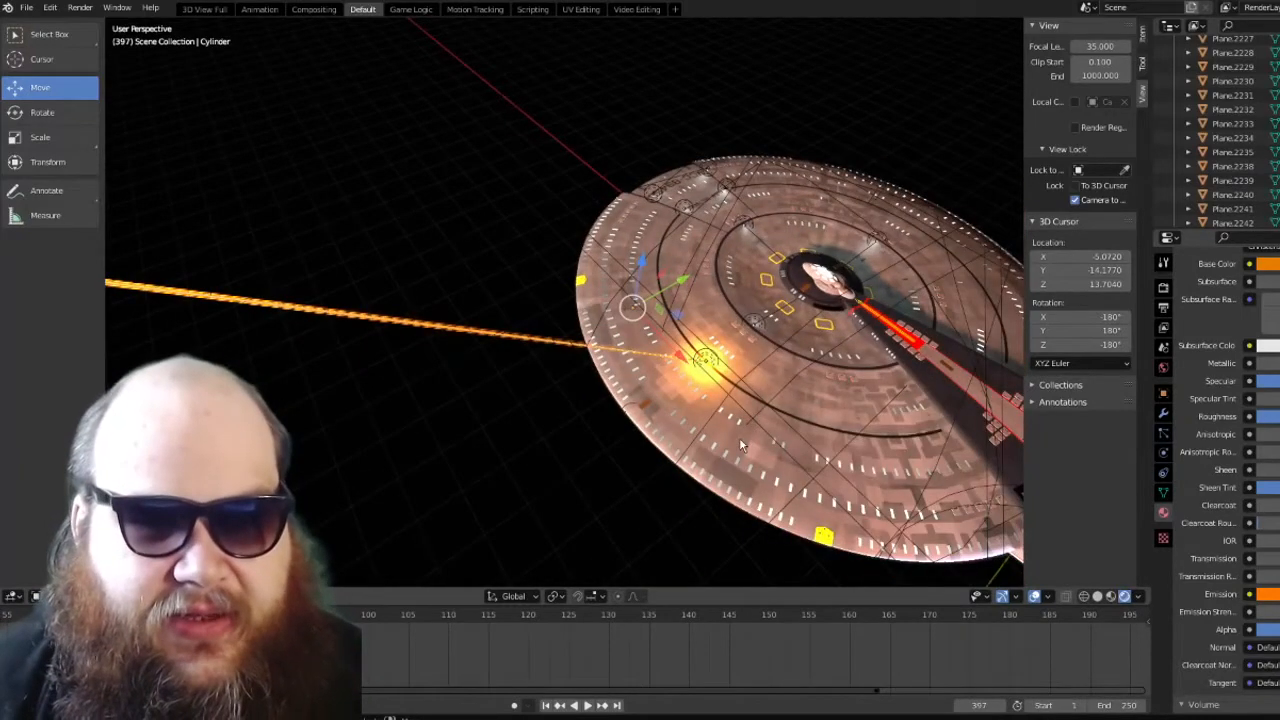
key(KP_7)
scroll(740, 446, down, 2)
scroll(740, 446, down, 4)
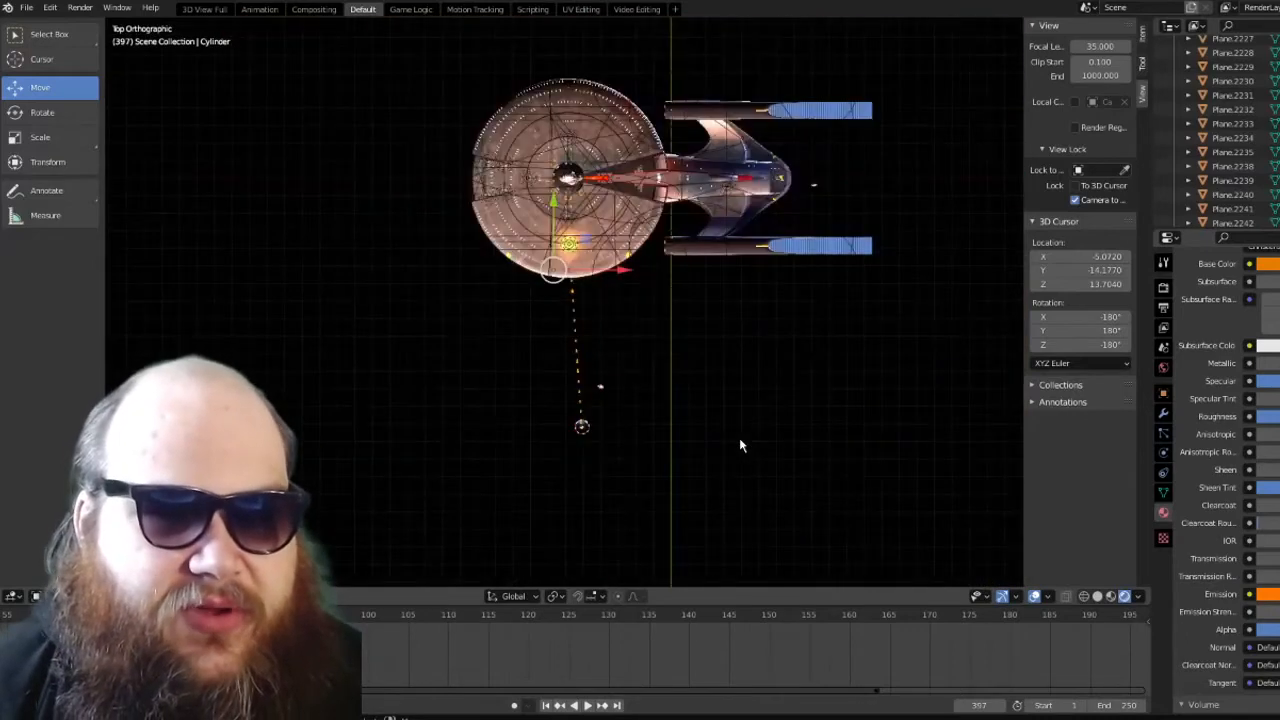
scroll(743, 443, up, 4)
key(a)
scroll(718, 446, down, 2)
scroll(718, 446, down, 4)
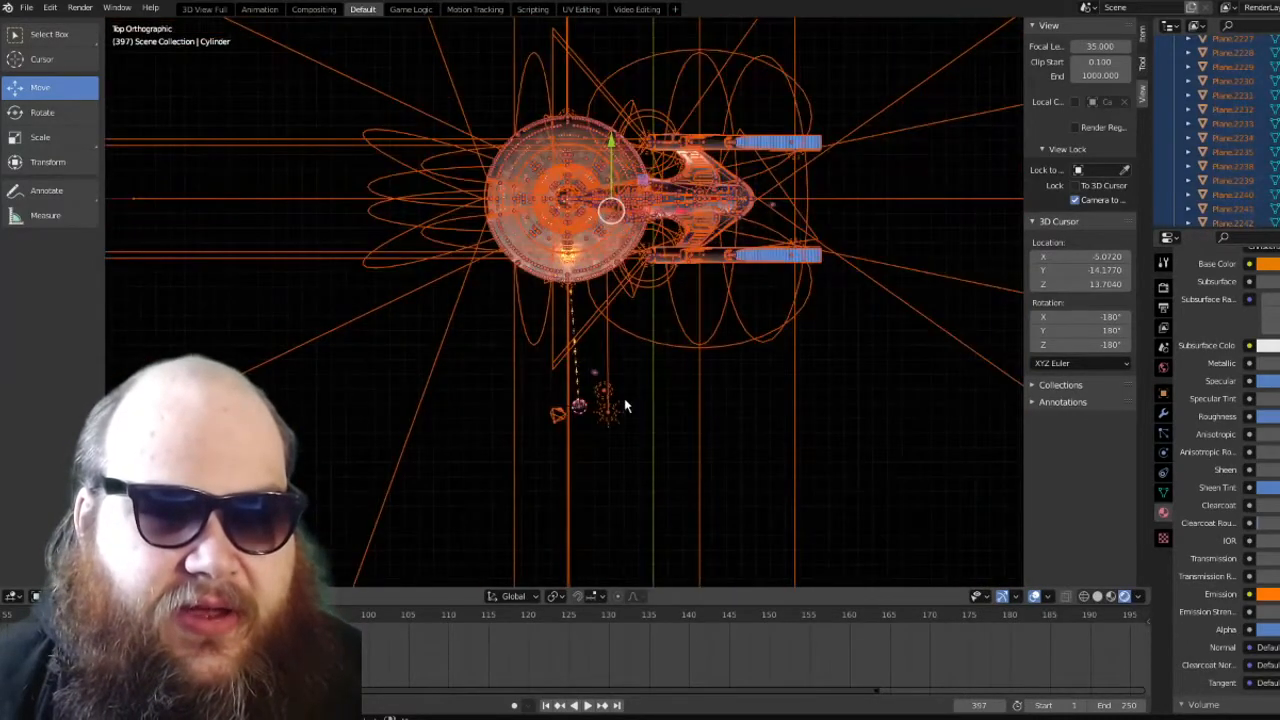
Examine the highlighted lights, camera, shield and phaser beam around the starship in perspective, and clear the selection
middle_drag(698, 424, 379, 315)
scroll(553, 397, up, 2)
scroll(553, 397, up, 3)
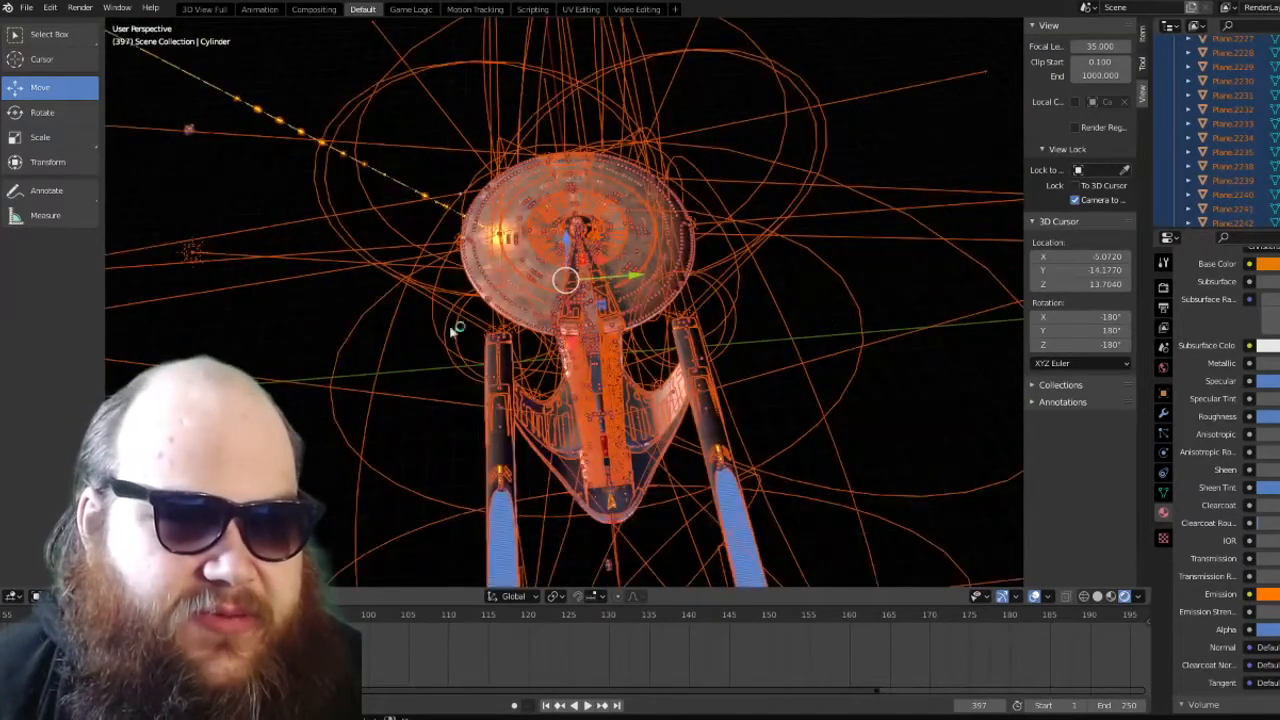
shift+middle_drag(359, 262, 667, 425)
scroll(551, 350, up, 2)
scroll(299, 241, down, 4)
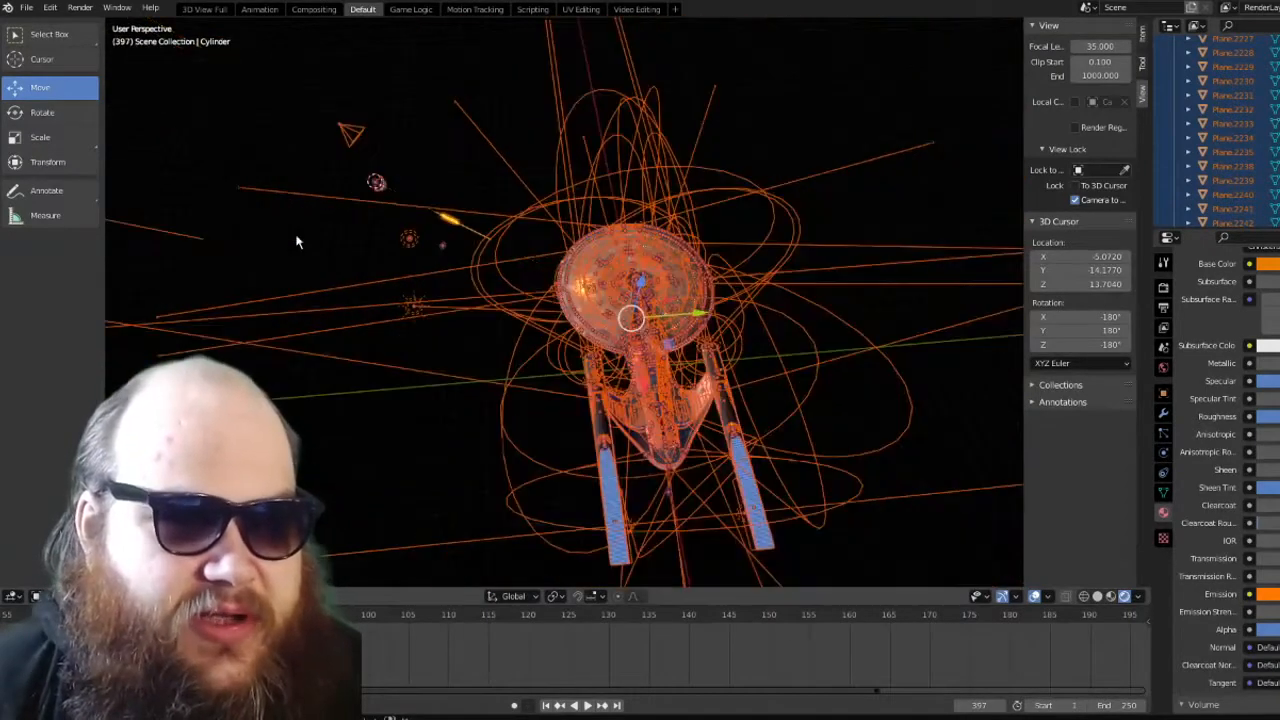
shift+middle_drag(335, 260, 544, 395)
scroll(548, 394, up, 2)
shift+middle_drag(655, 395, 571, 360)
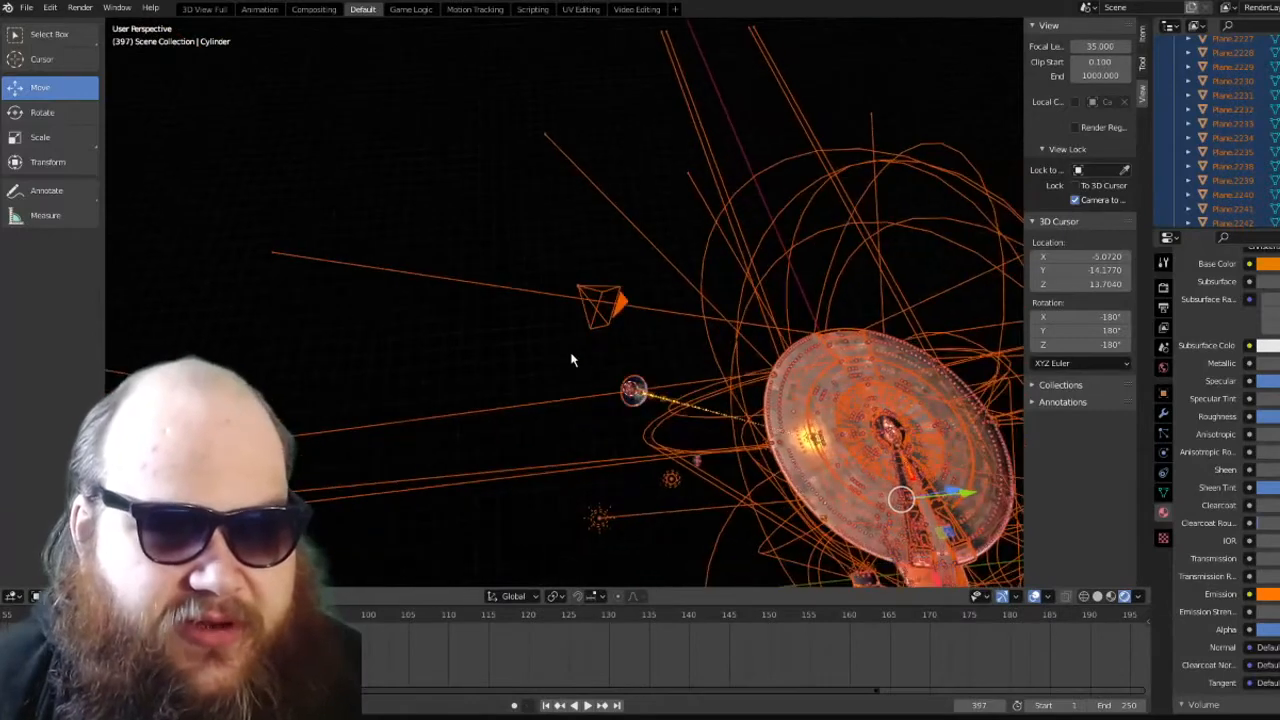
scroll(571, 360, up, 1)
shift+middle_drag(631, 390, 553, 328)
scroll(553, 328, up, 2)
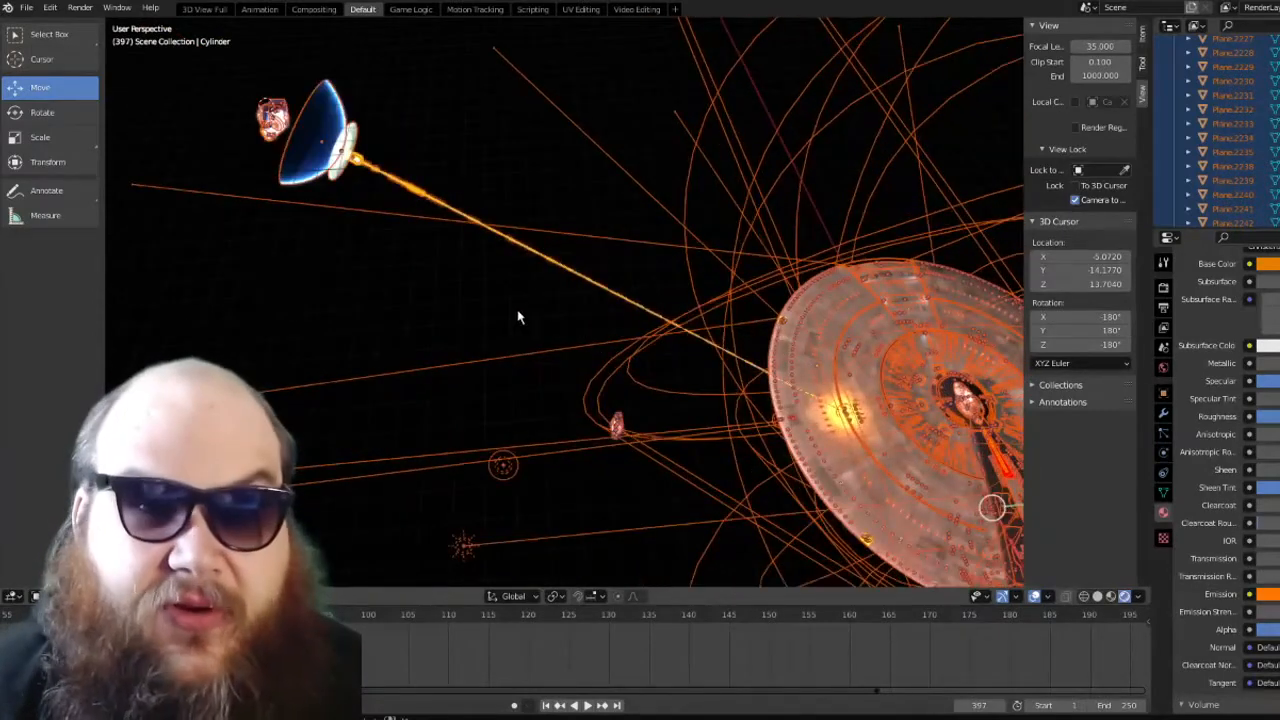
scroll(520, 317, down, 2)
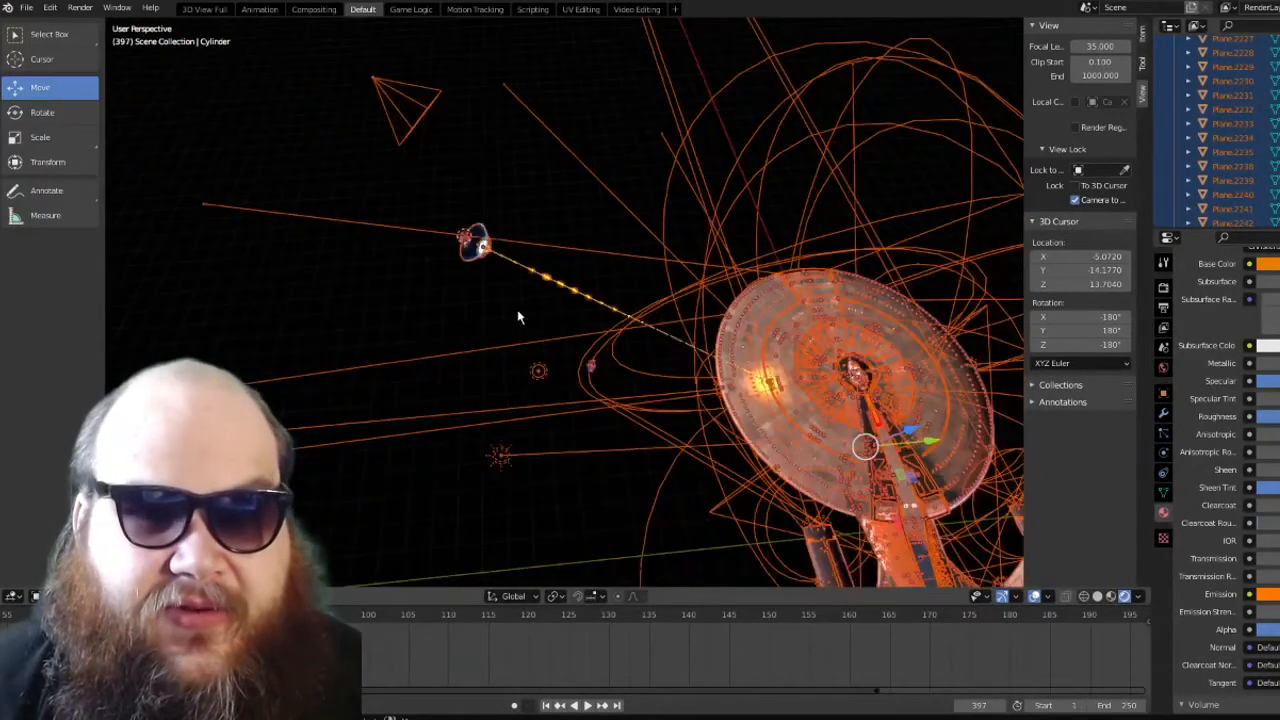
click(517, 317)
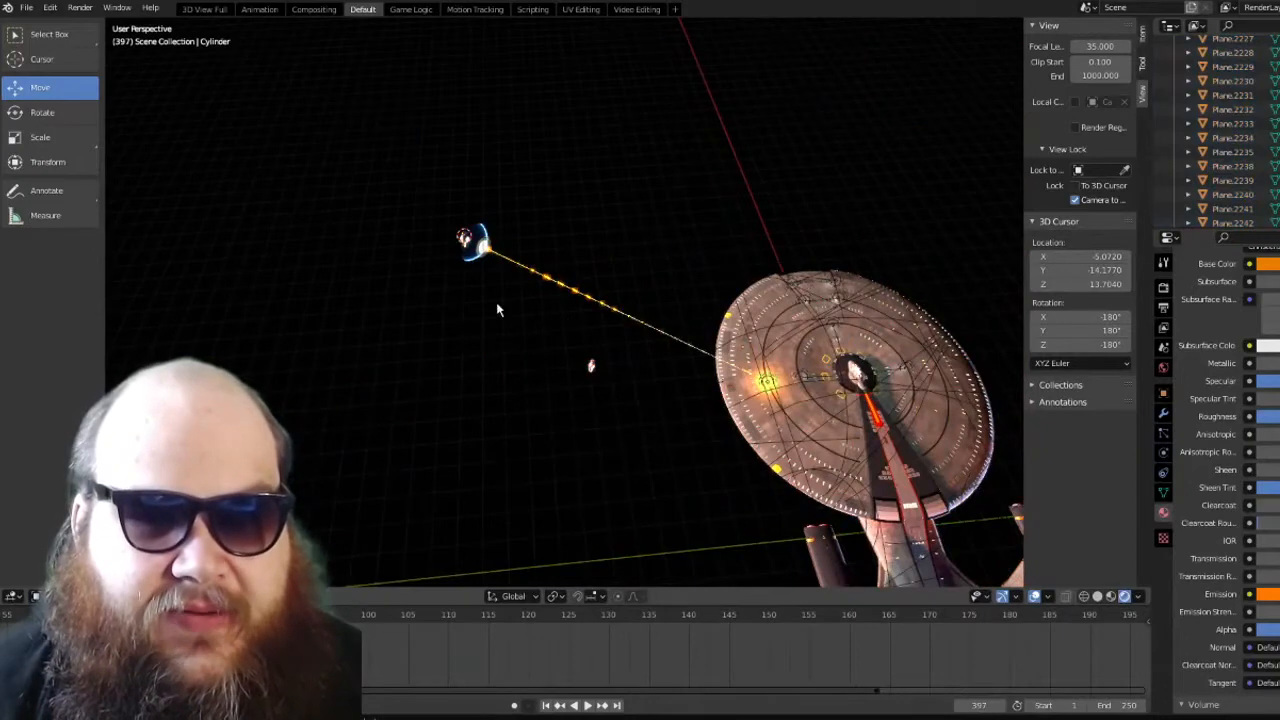
Check the scene through the camera, return to the top orthographic view and select the saucer's textured surface
middle_drag(497, 310, 390, 363)
key(KP_0)
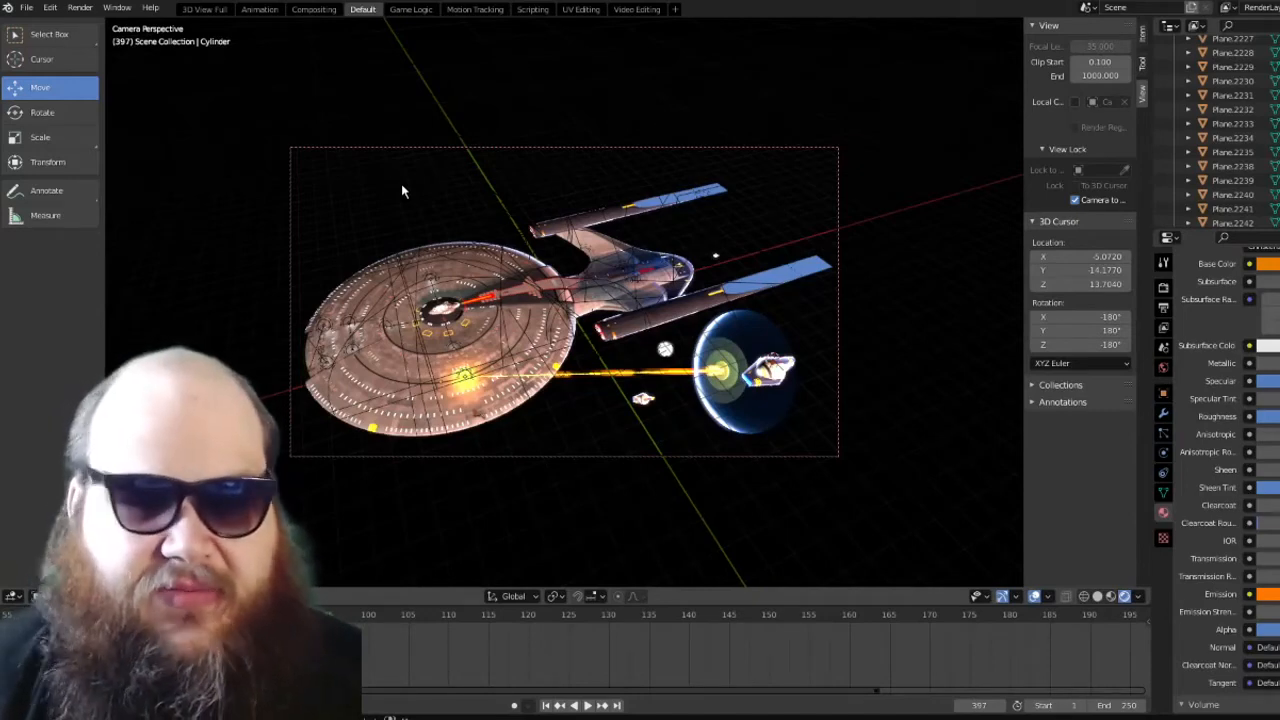
key(KP_7)
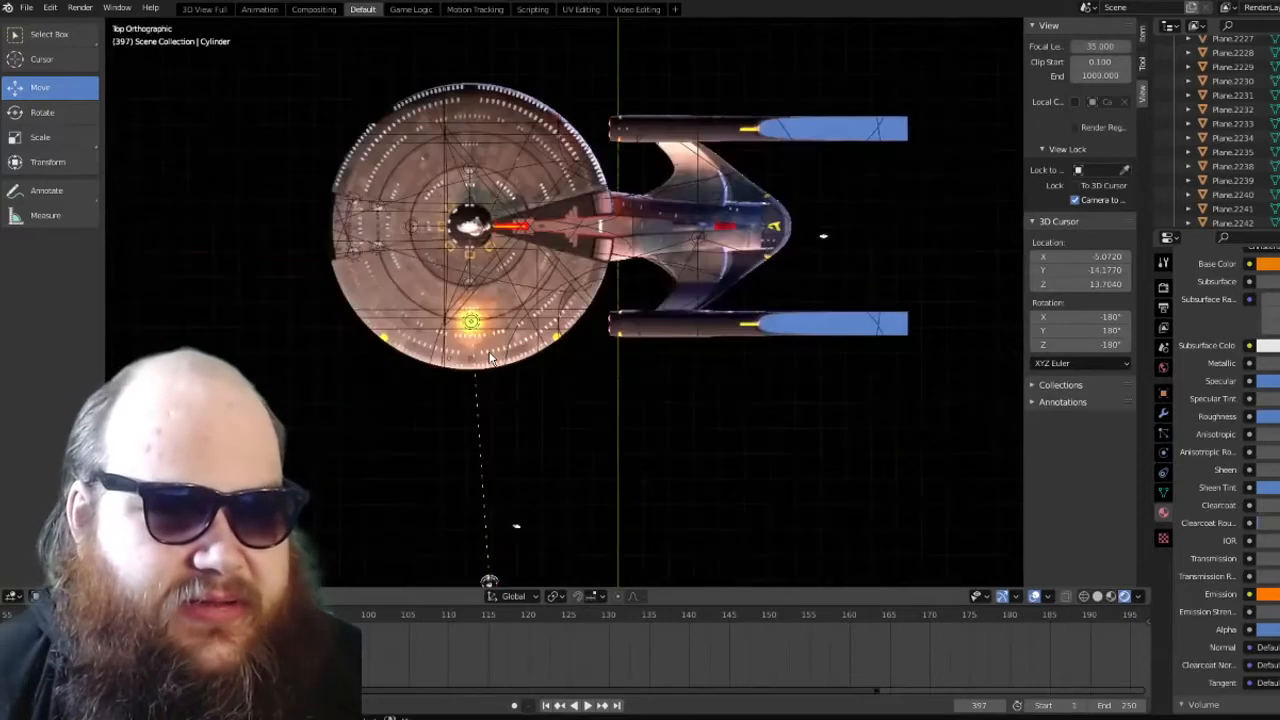
scroll(489, 351, up, 4)
shift+middle_drag(490, 327, 508, 377)
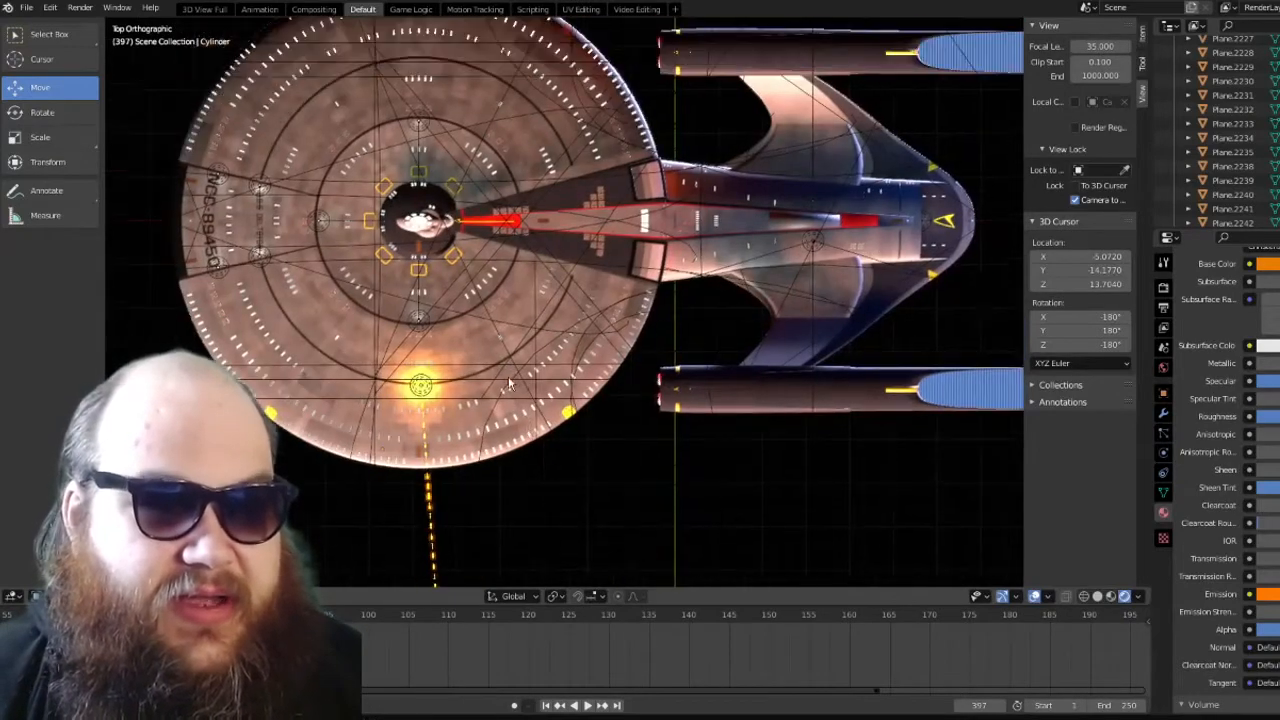
click(469, 332)
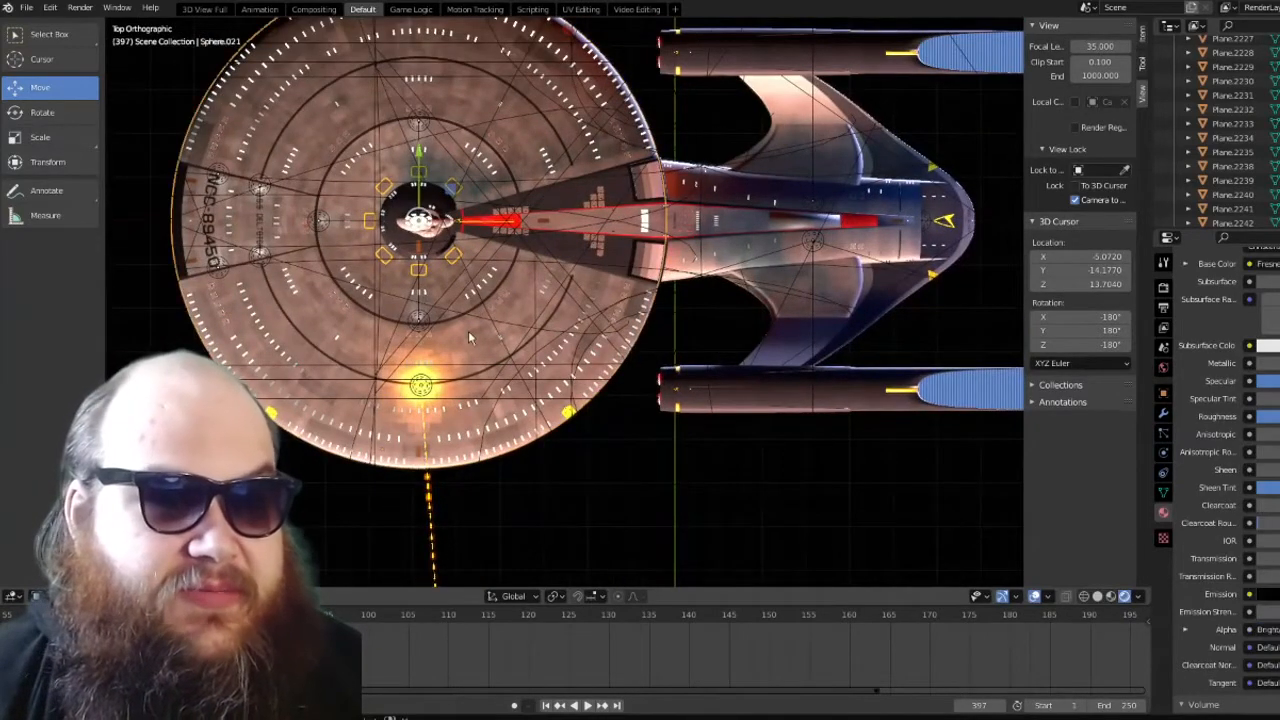
Replace the timeline with the Shader Editor and enlarge it to show the full node tree of the saucer's material
click(13, 596)
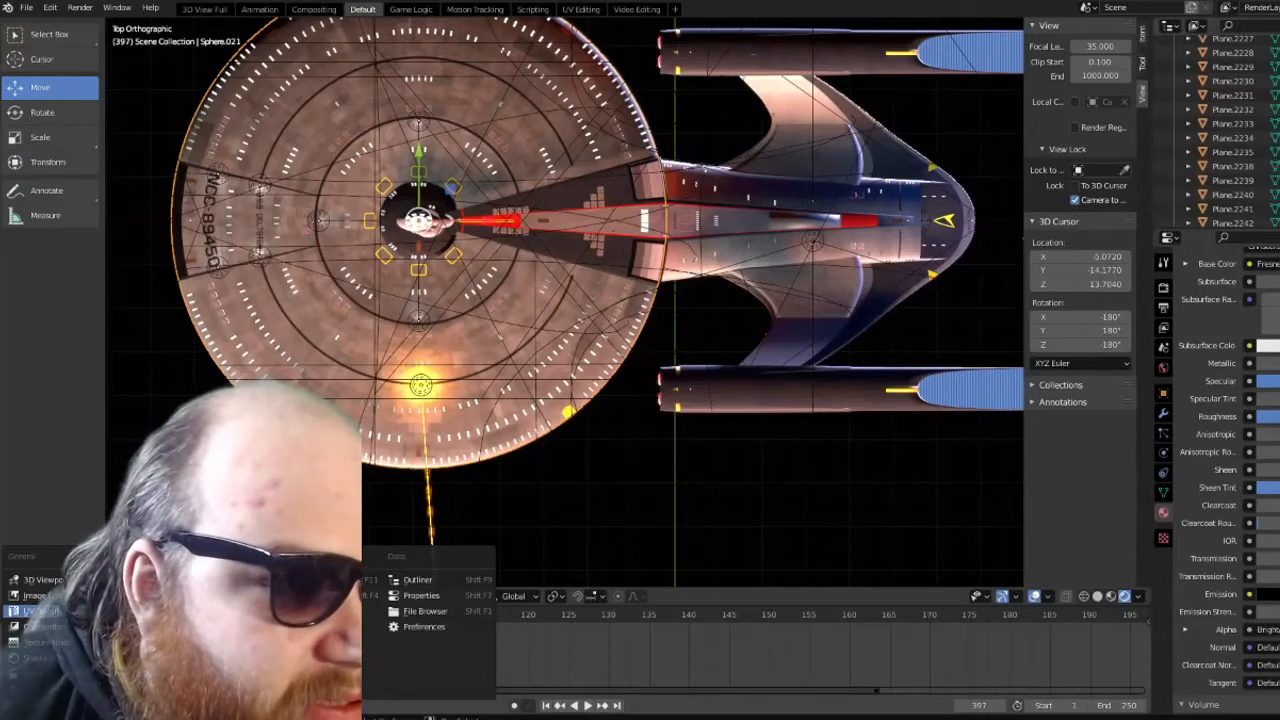
click(40, 658)
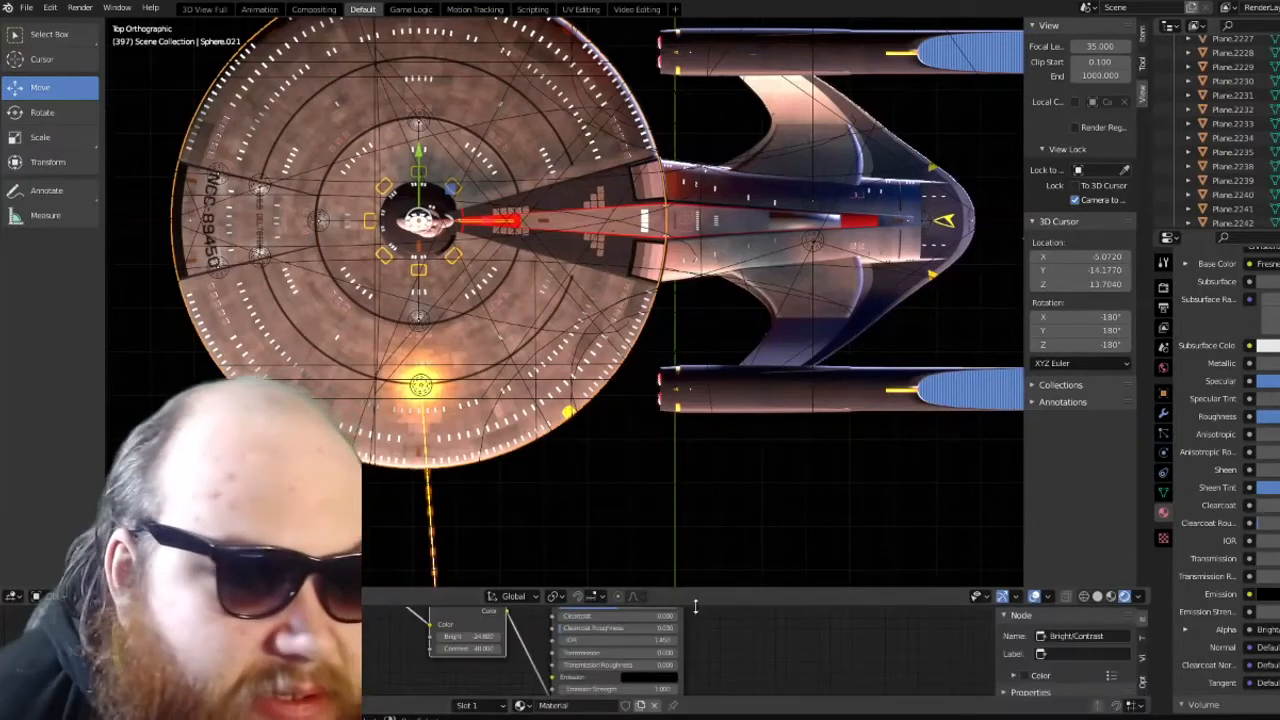
drag(695, 604, 705, 209)
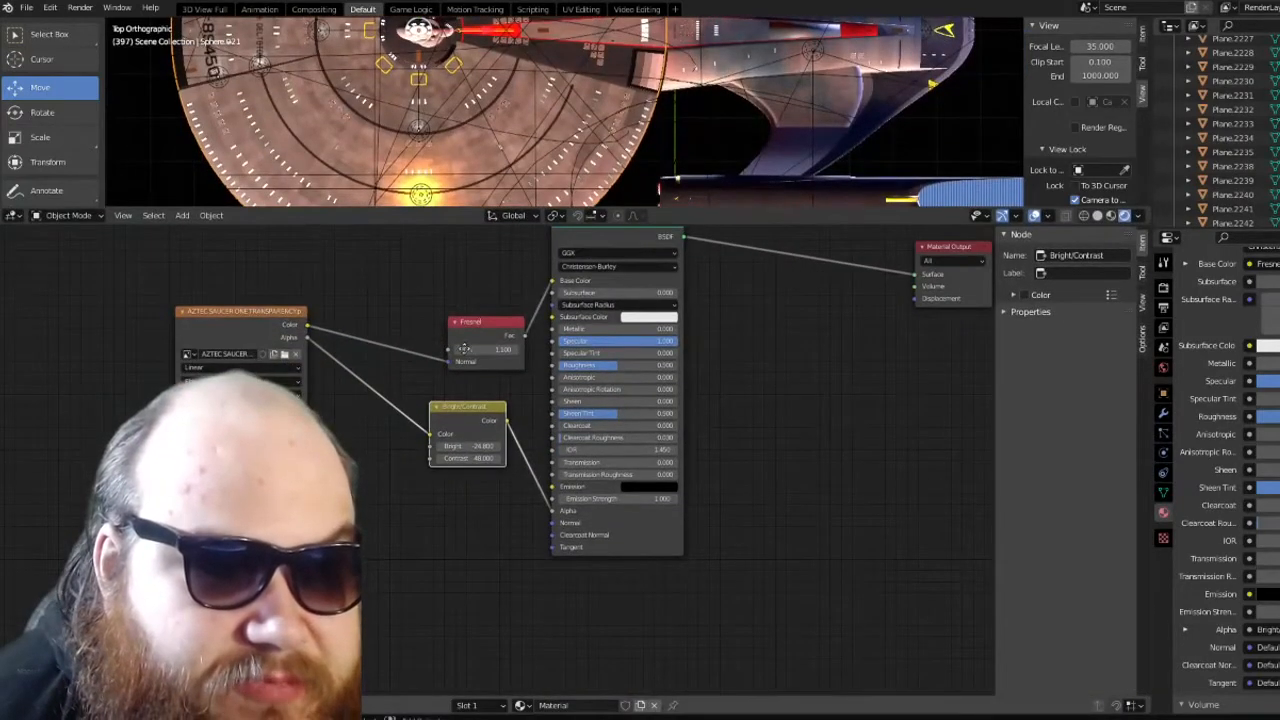
scroll(462, 395, down, 1)
middle_drag(457, 404, 454, 410)
scroll(454, 411, up, 2)
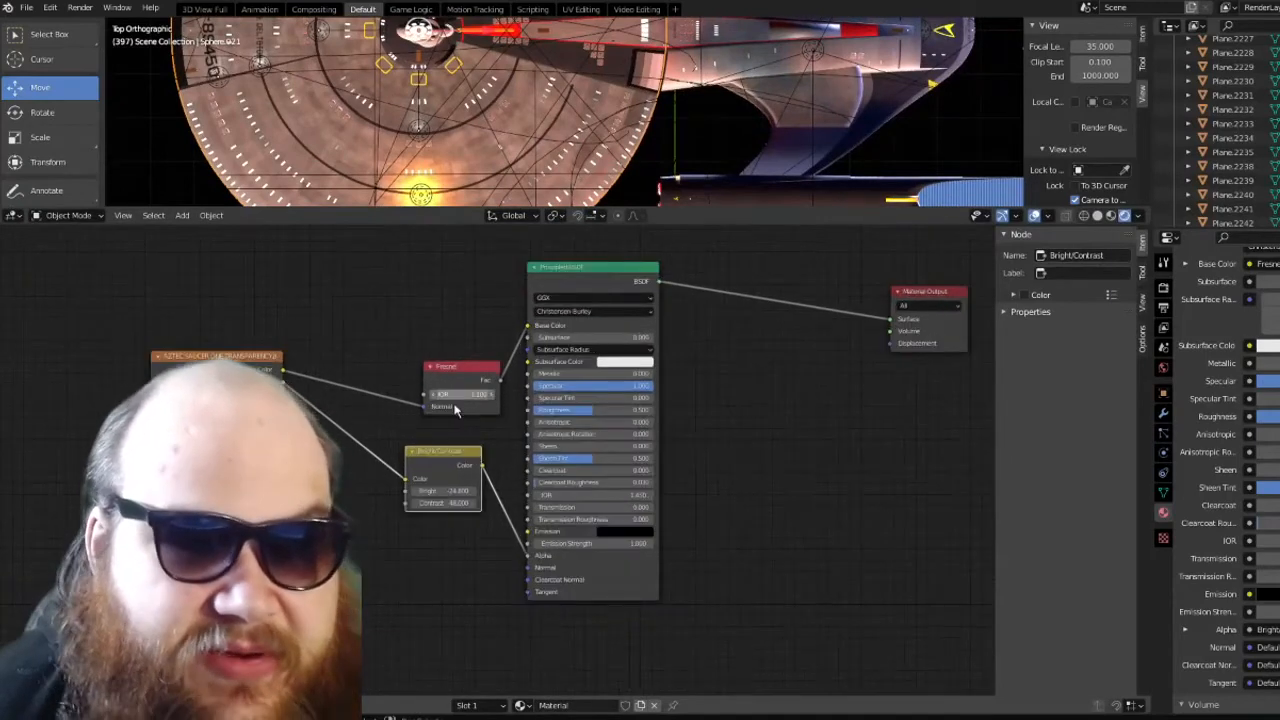
middle_drag(743, 417, 691, 437)
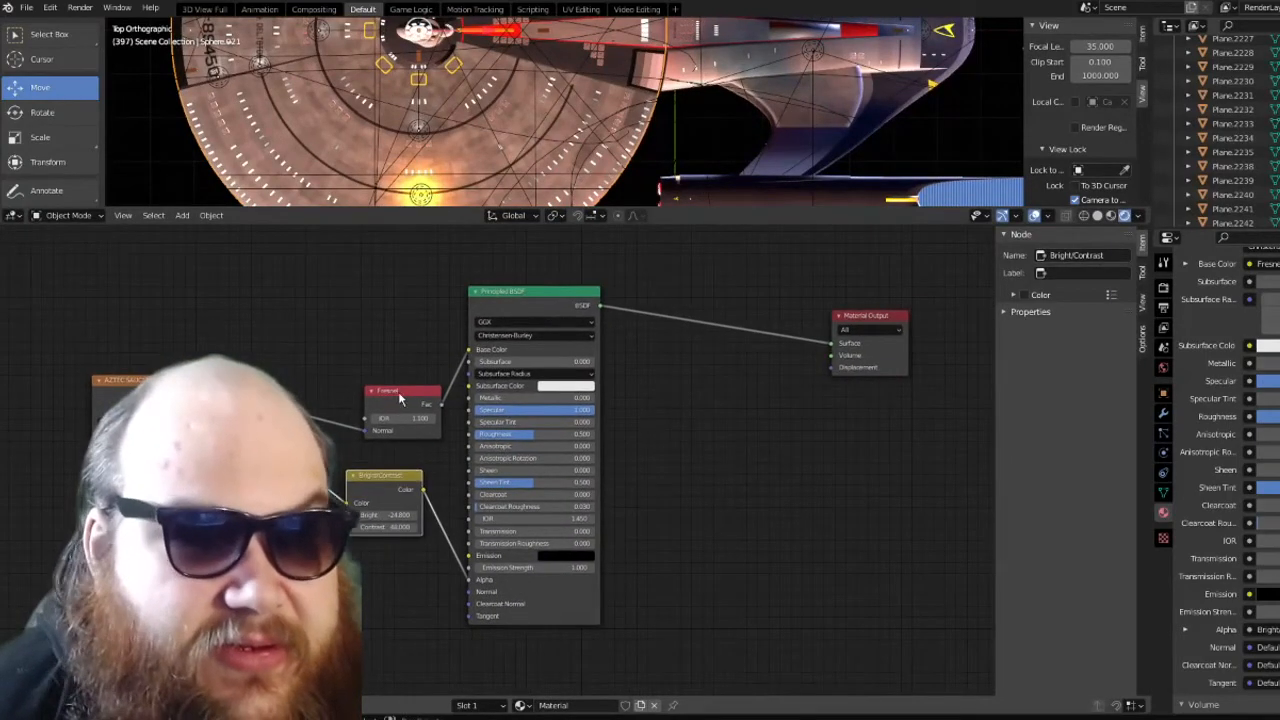
Rearrange the Fresnel, Bright/Contrast and image texture nodes that feed the saucer material's Principled BSDF so they are spaced apart
drag(400, 391, 362, 321)
scroll(386, 356, up, 1)
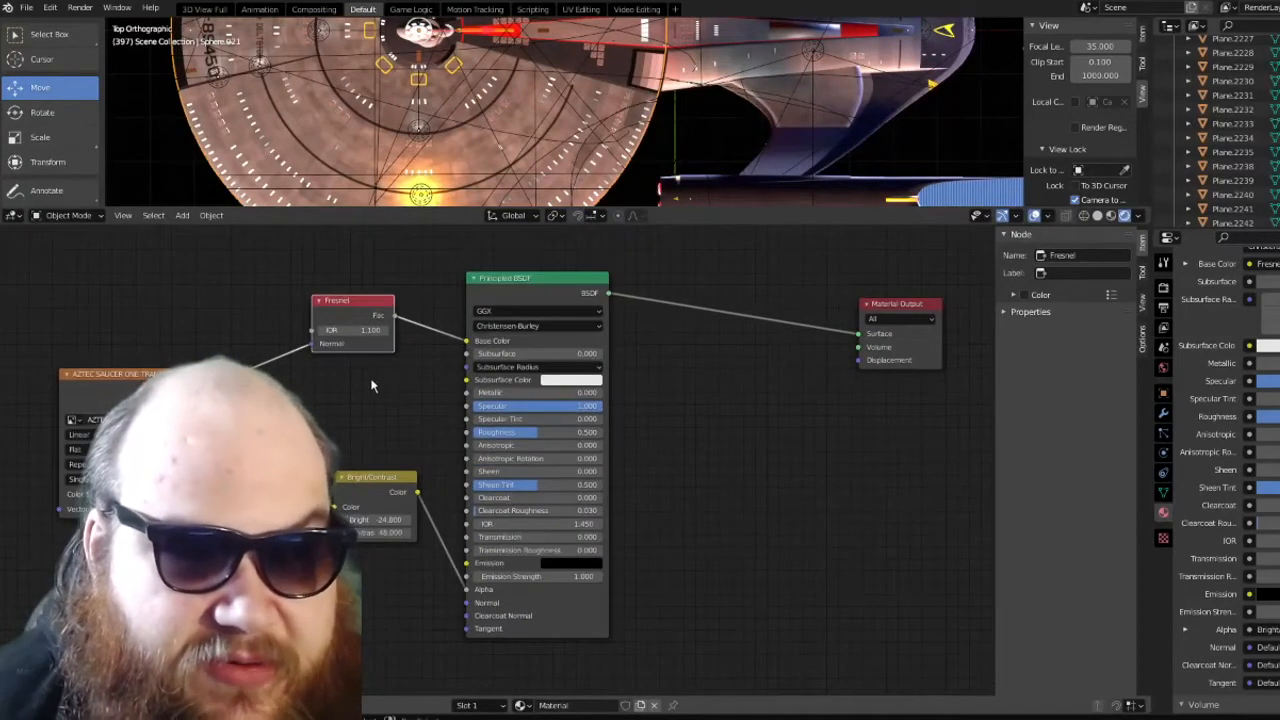
drag(395, 490, 358, 498)
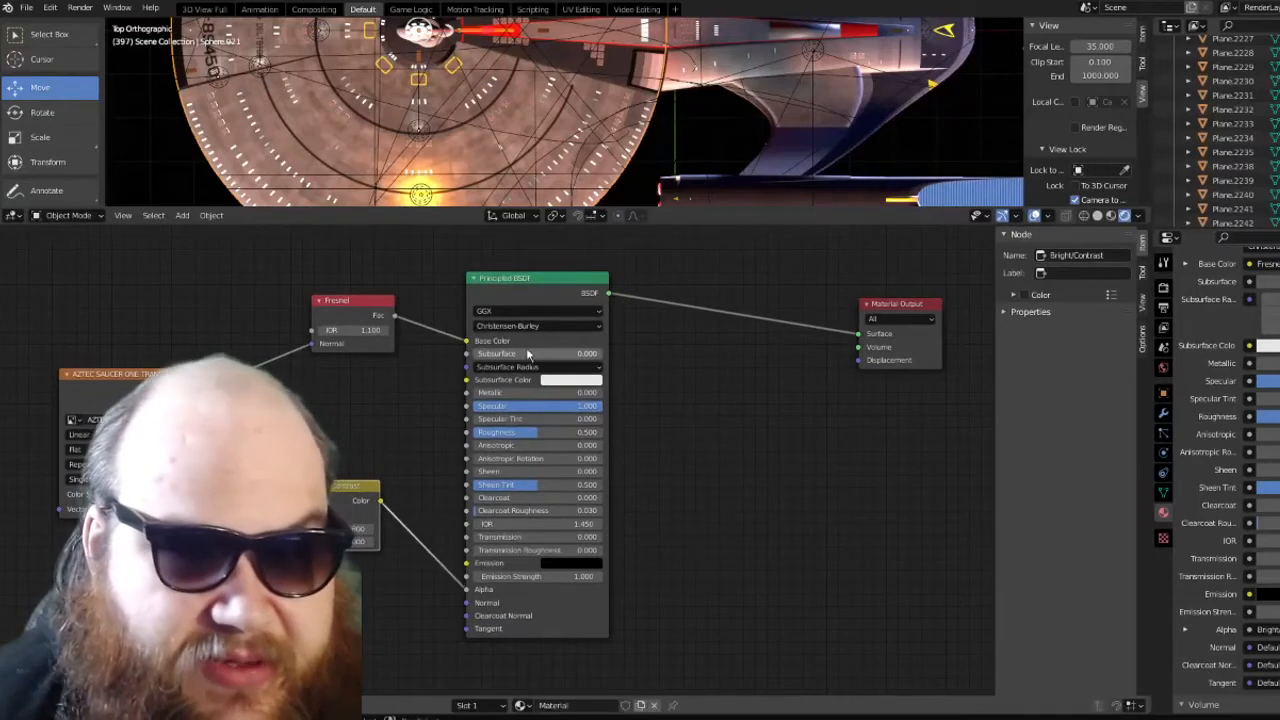
scroll(702, 358, down, 1)
shift+middle_drag(398, 95, 761, 68)
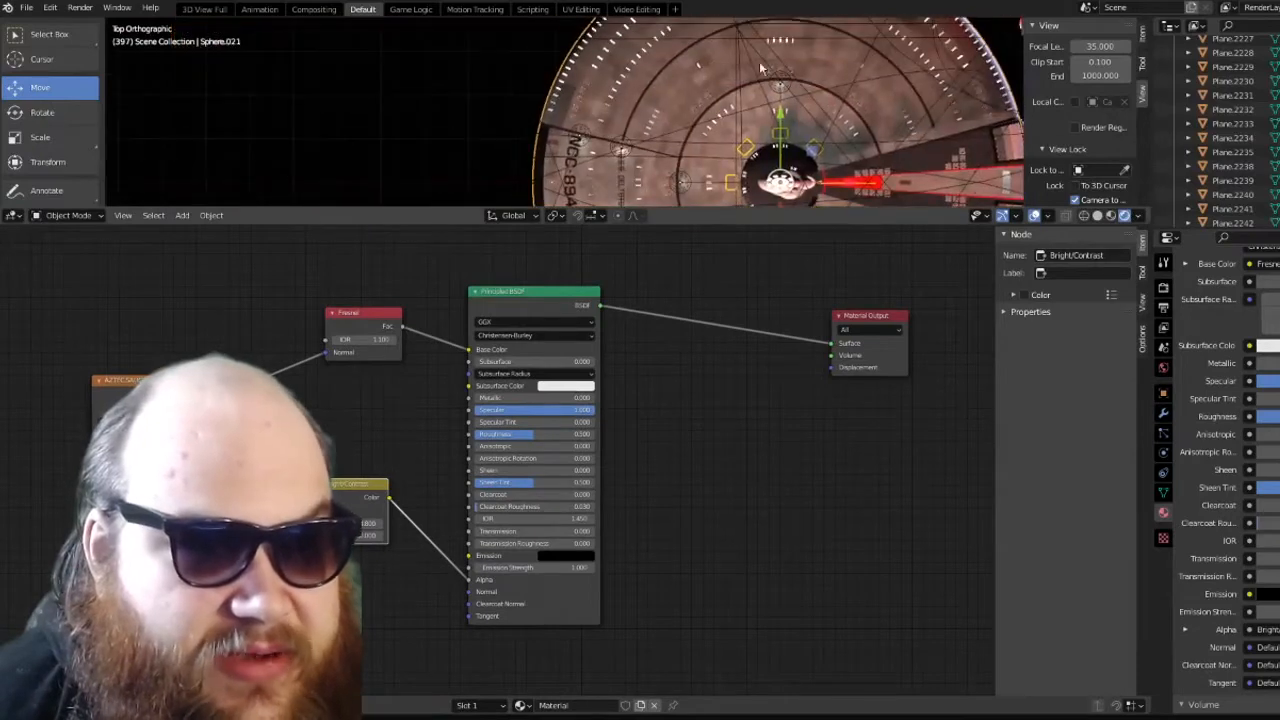
shift+middle_drag(643, 78, 608, 68)
scroll(673, 287, up, 1)
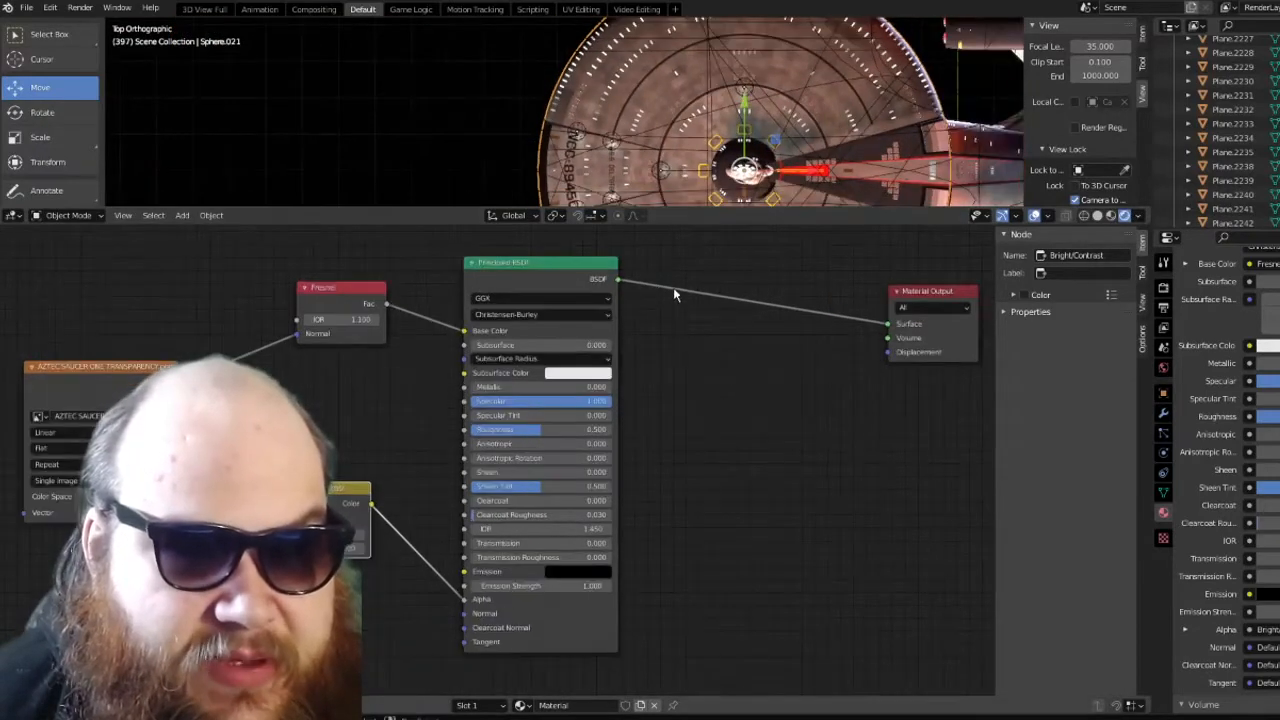
scroll(723, 320, down, 1)
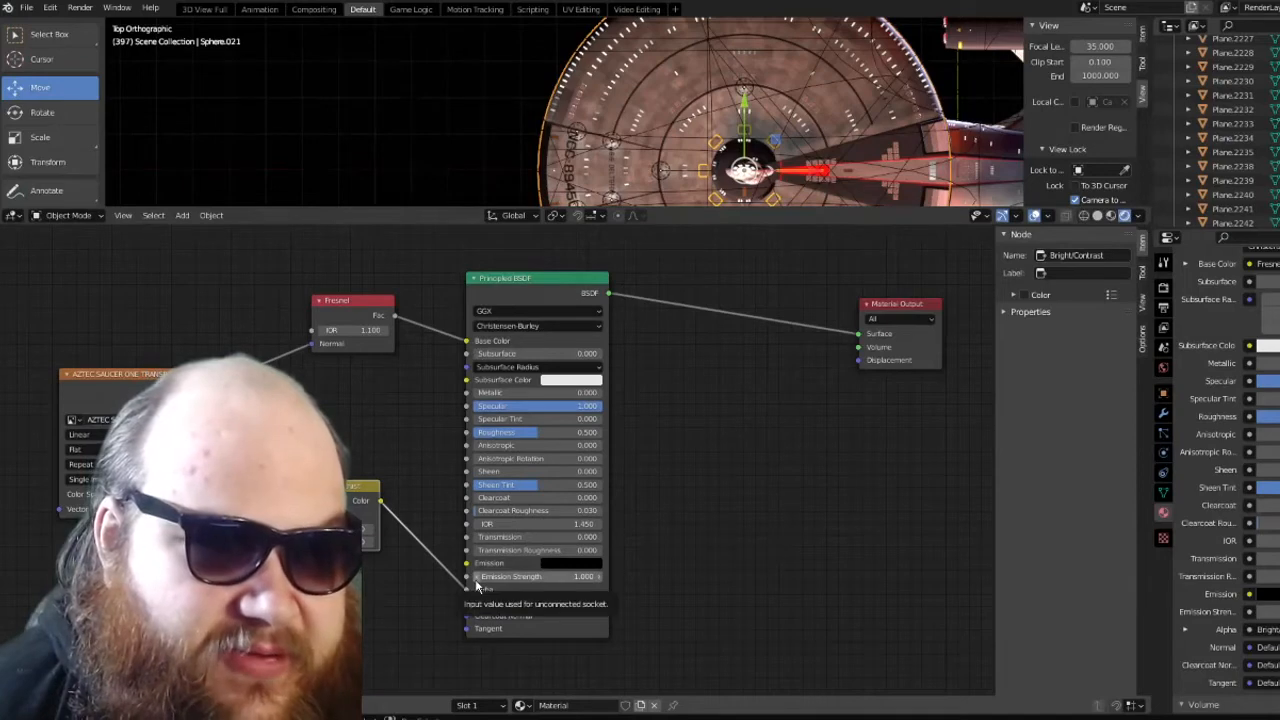
click(127, 378)
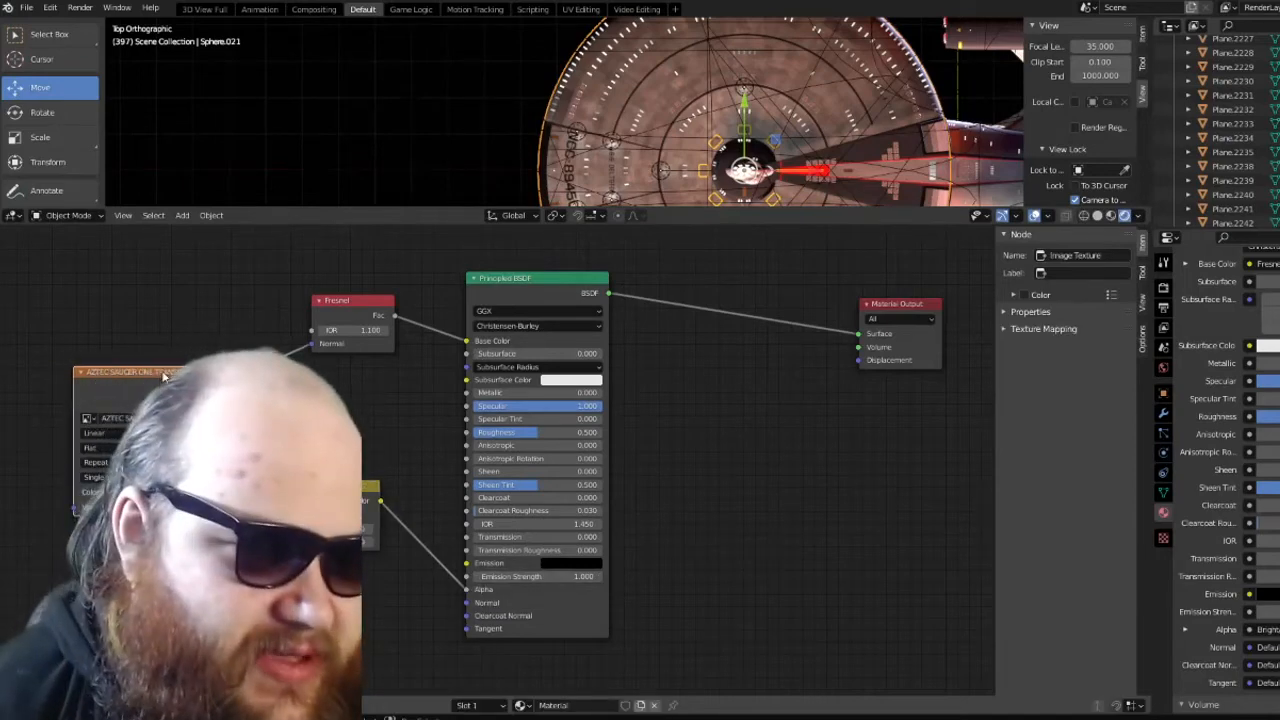
scroll(503, 340, down, 1)
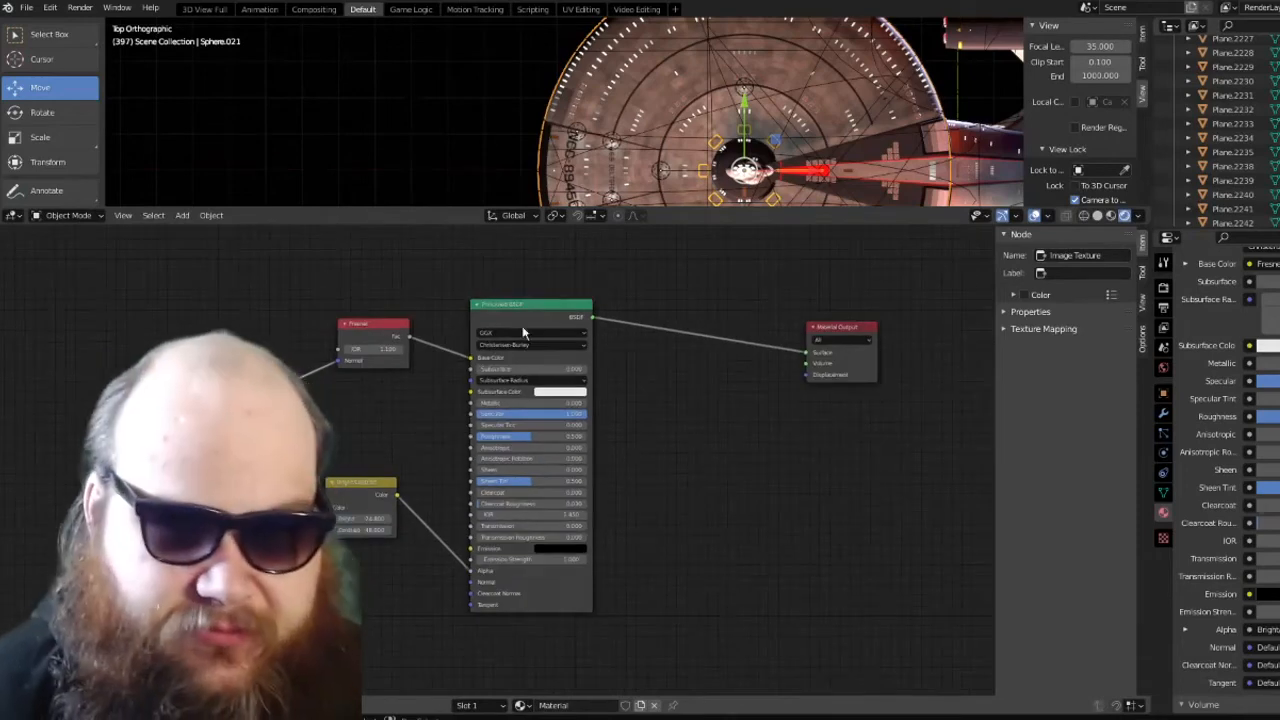
Shrink the Shader Editor to enlarge the 3D viewport and bring the whole saucer into it
middle_drag(651, 298, 588, 423)
scroll(612, 161, up, 1)
scroll(612, 161, up, 1)
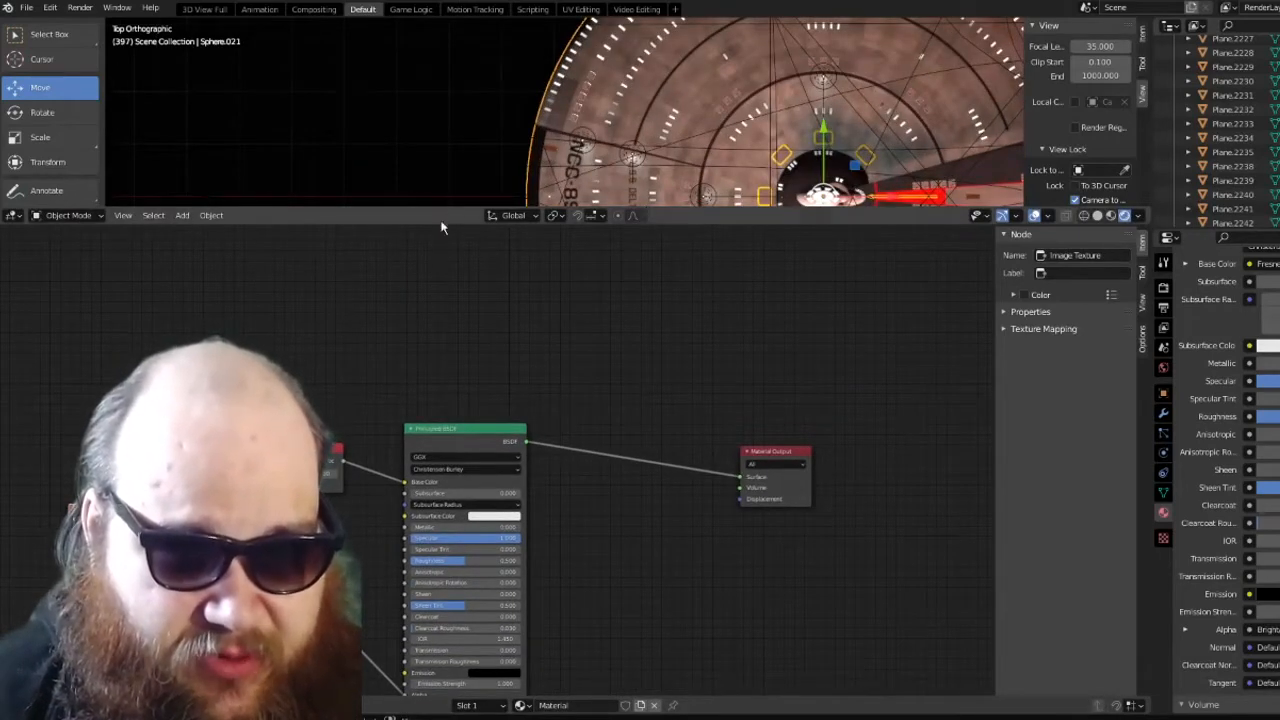
drag(443, 210, 447, 491)
scroll(526, 301, down, 3)
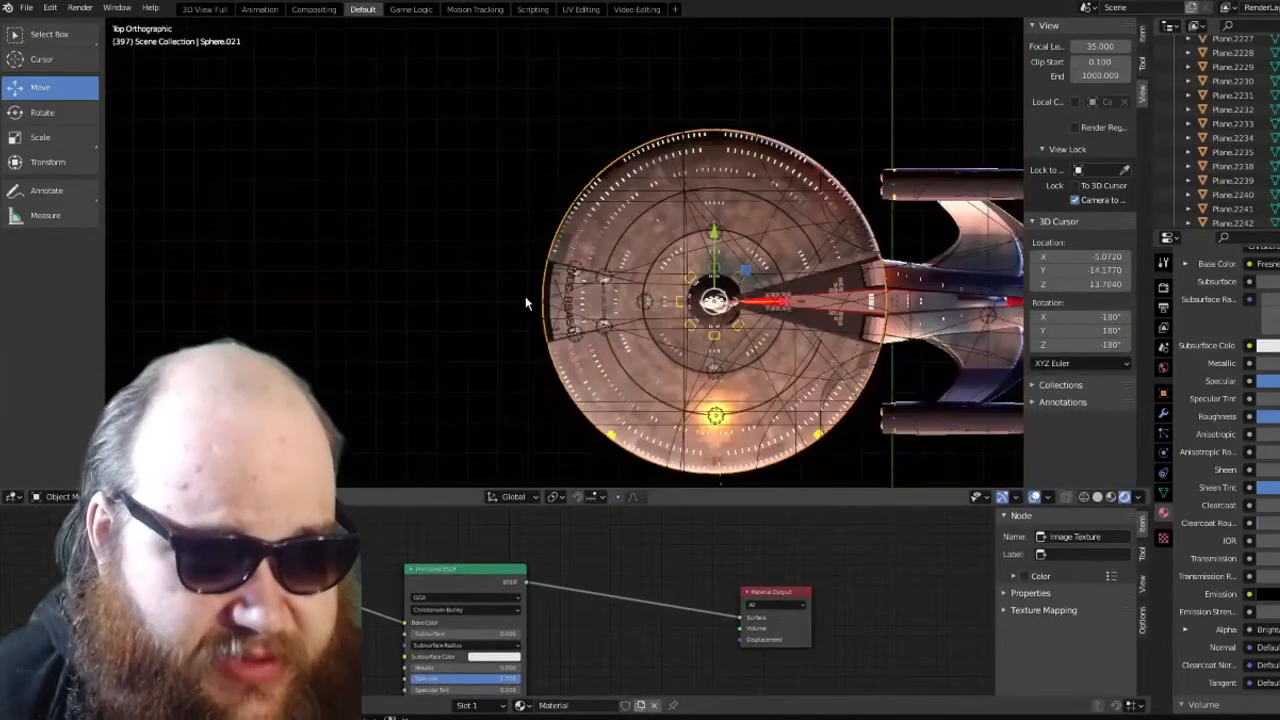
shift+middle_drag(515, 306, 376, 300)
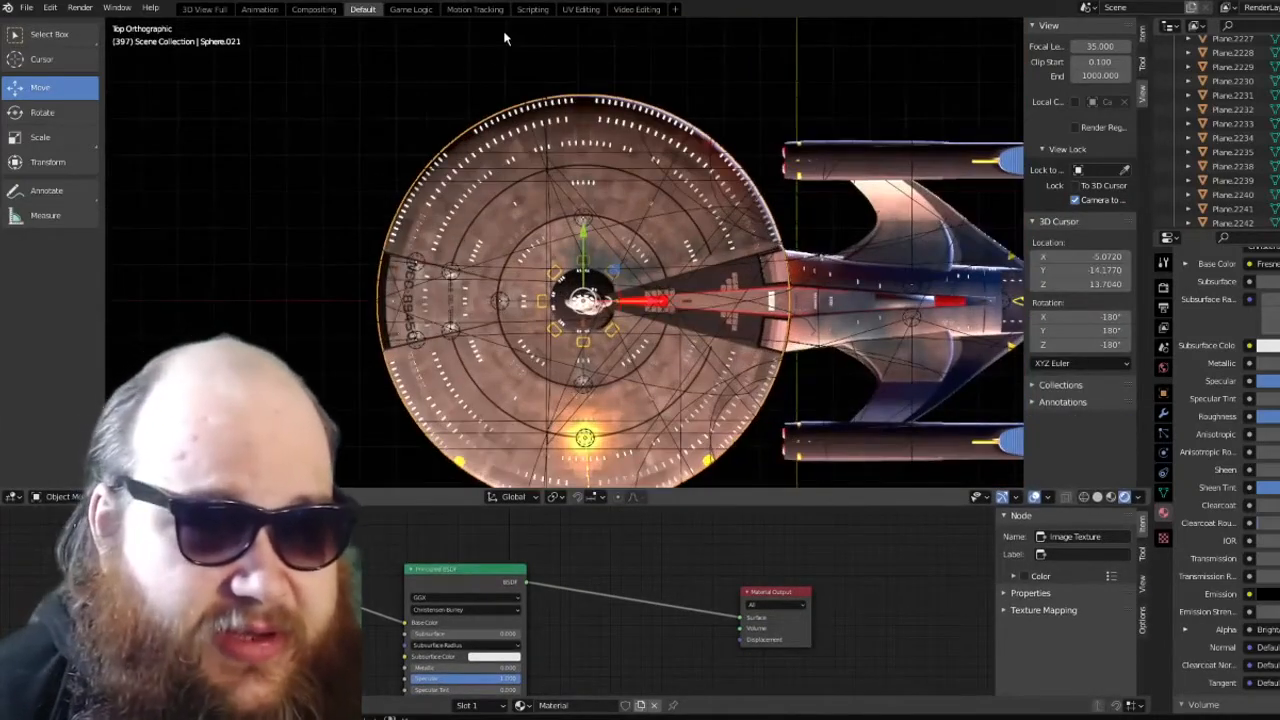
Open the UV Editing workspace, put the saucer surface into Edit Mode and select its entire mesh
click(581, 10)
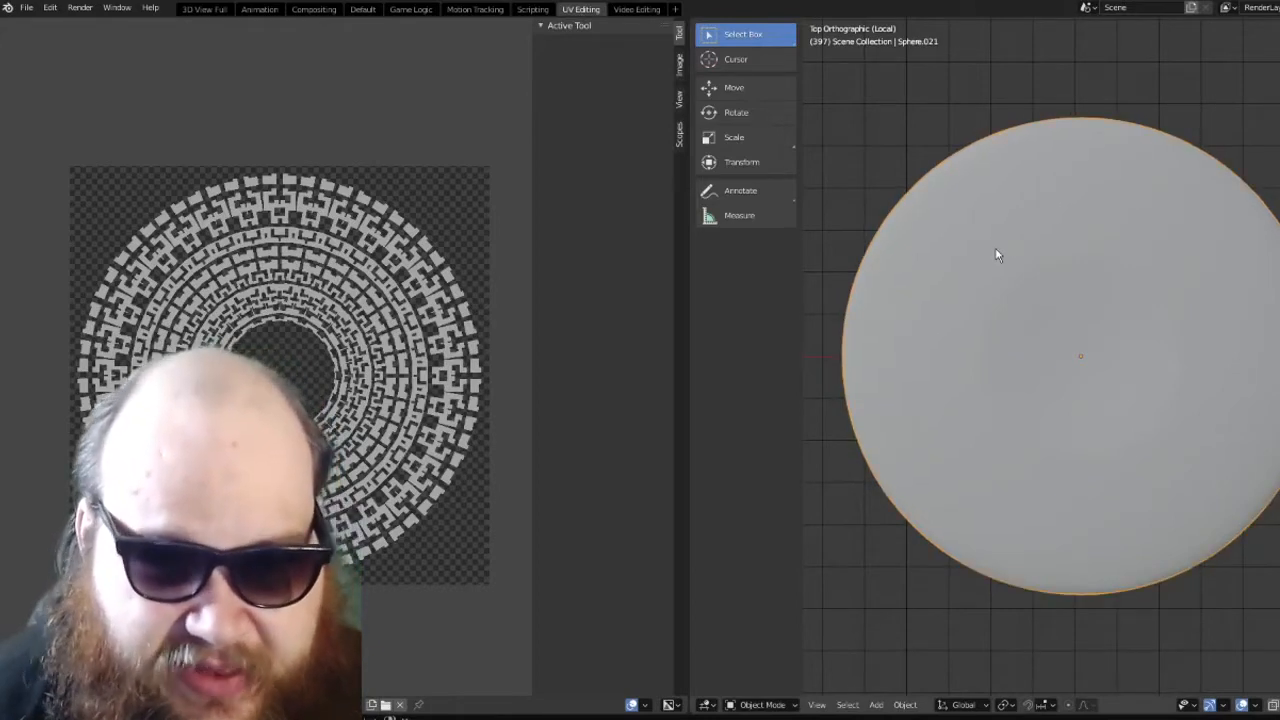
scroll(835, 565, down, 1)
click(766, 705)
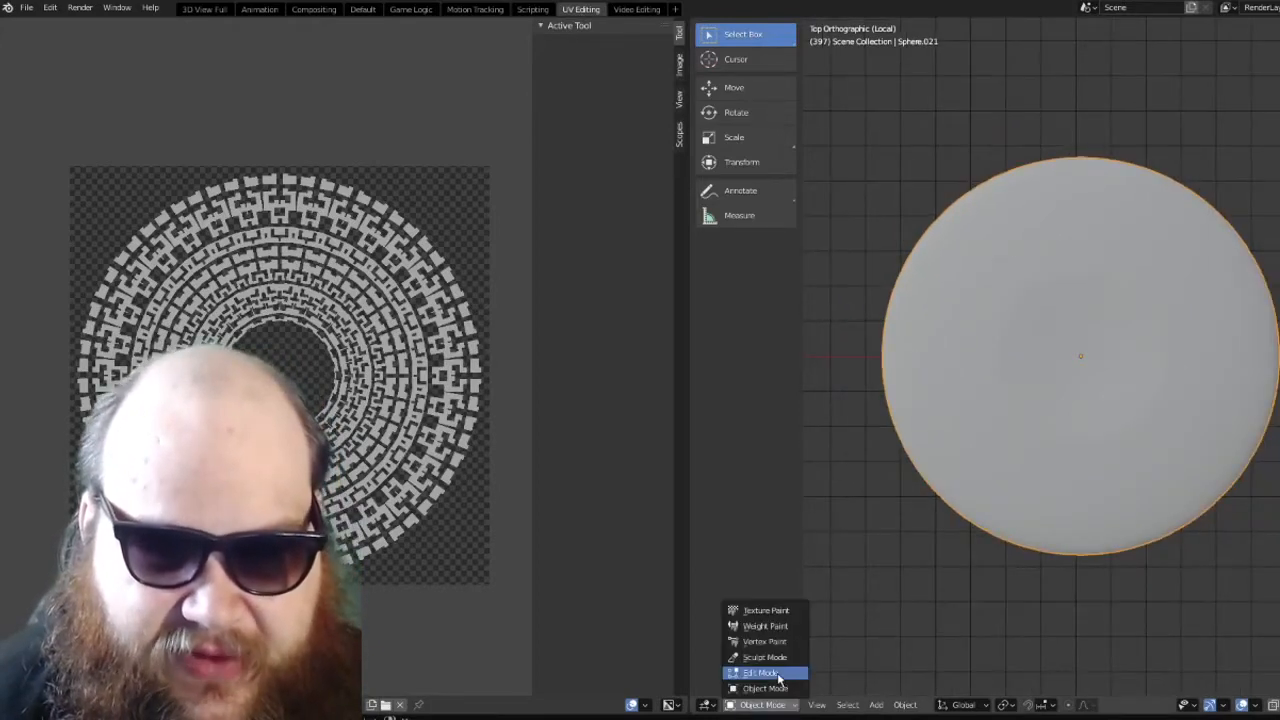
click(771, 674)
key(a)
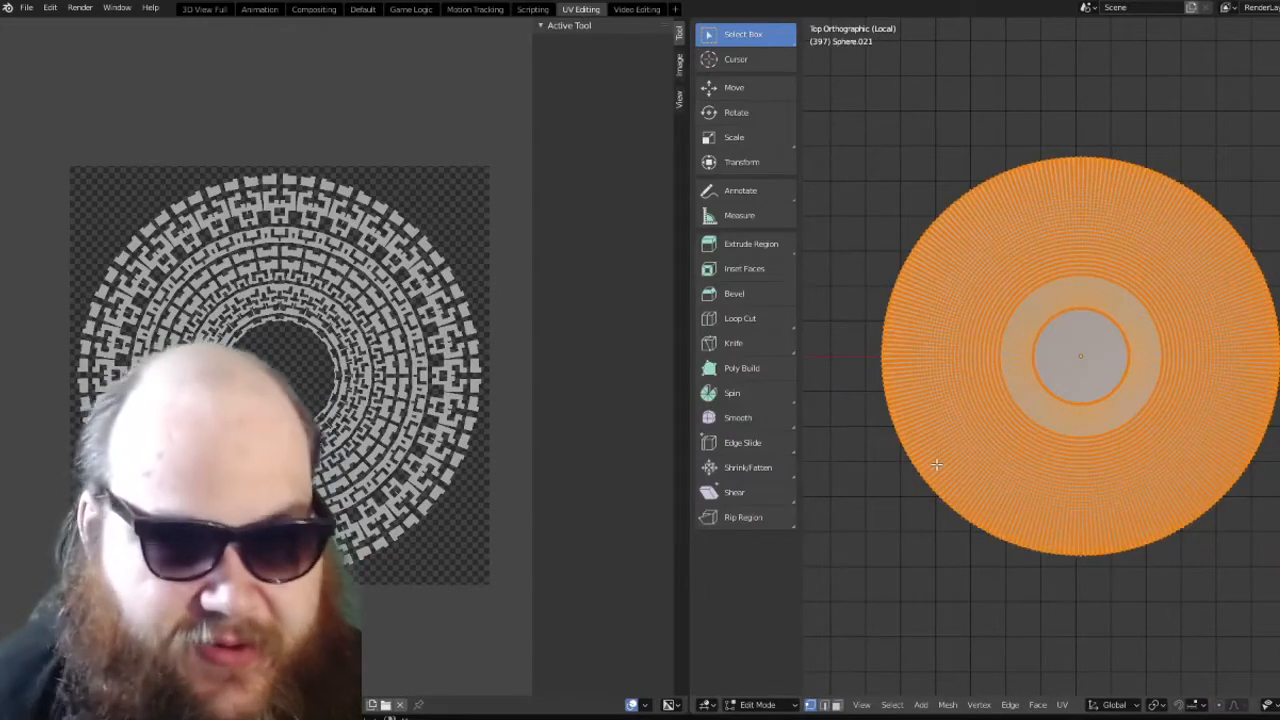
Unwrap the selected saucer mesh with Smart UV Project
key(u)
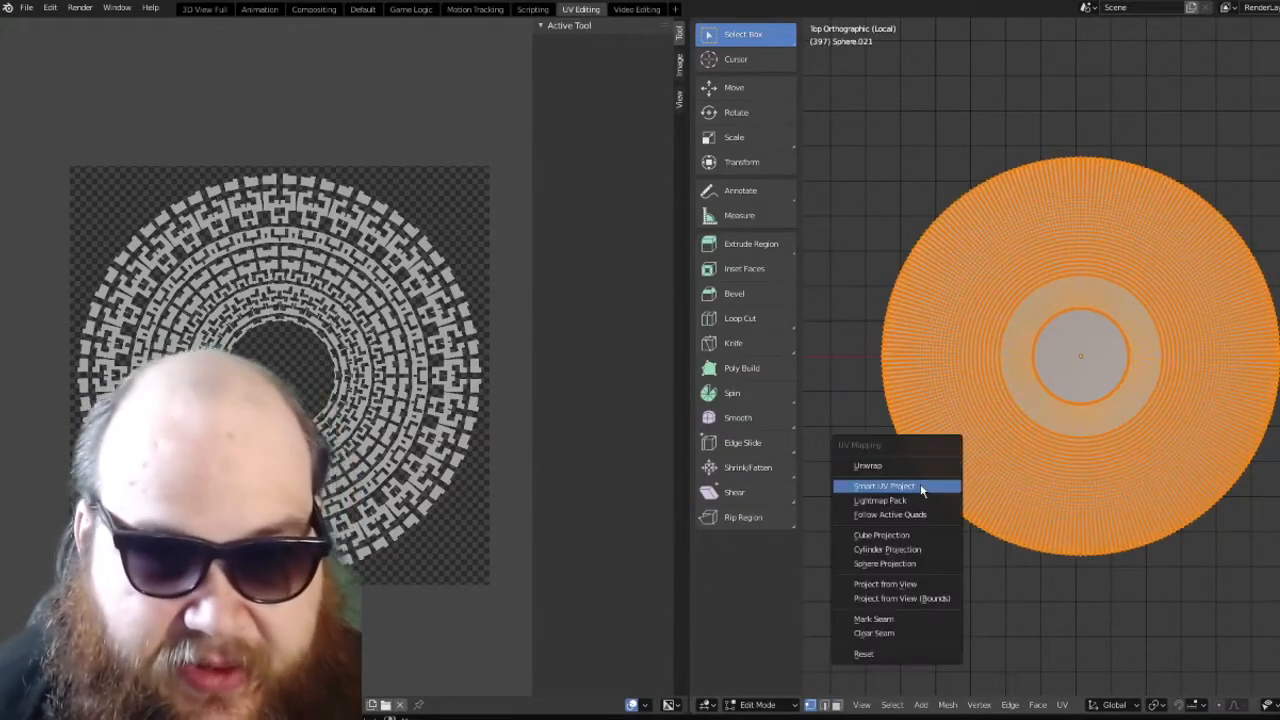
click(920, 485)
click(922, 596)
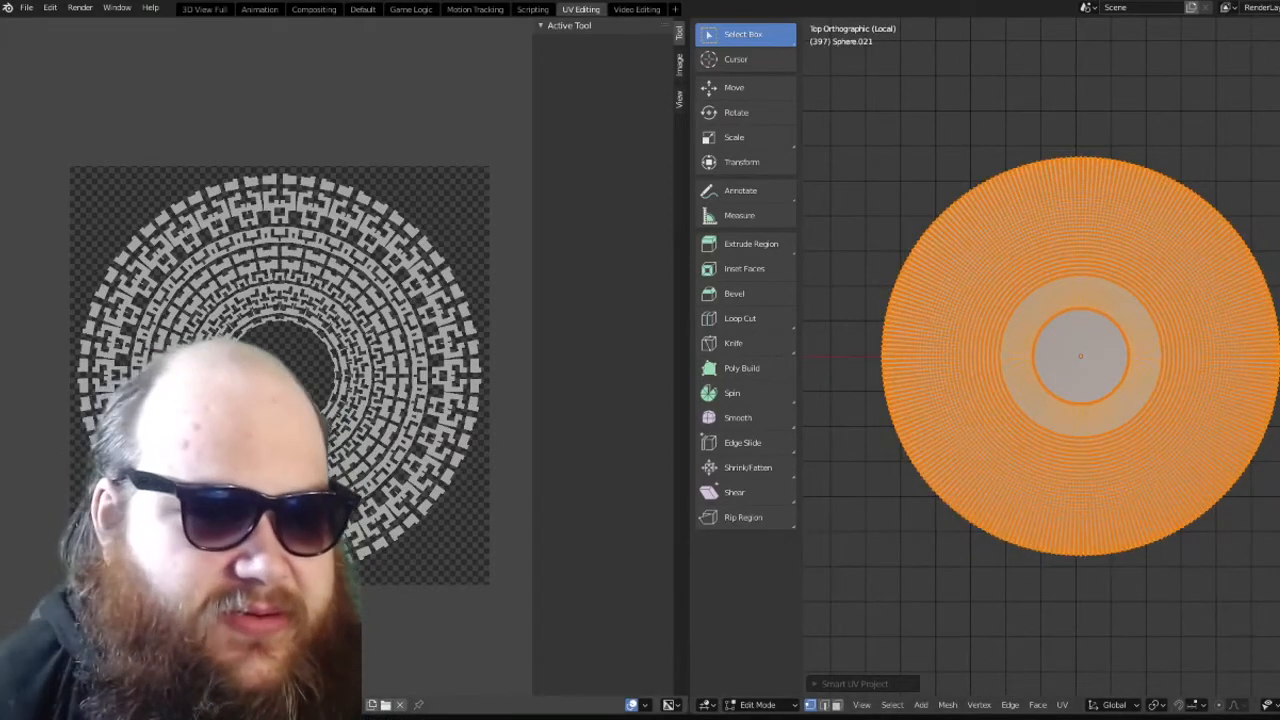
Clear the mesh selection and return to the Default workspace
key(alt+a)
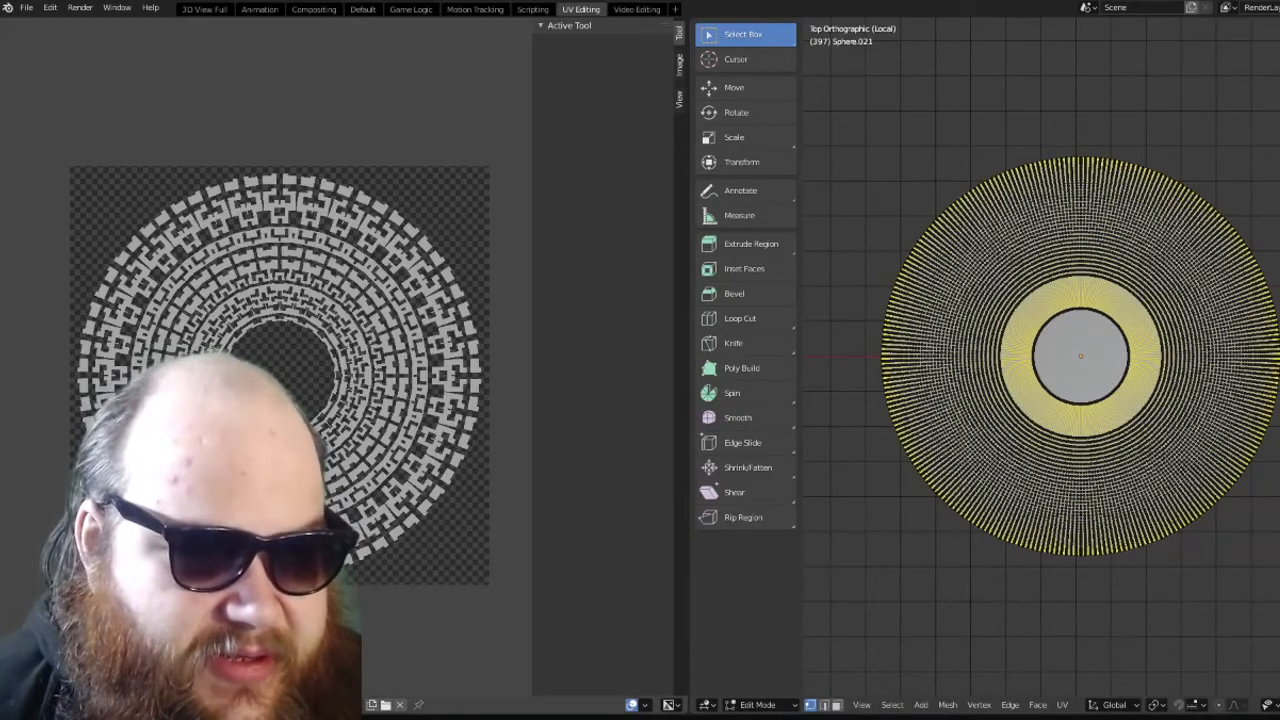
click(330, 10)
click(360, 10)
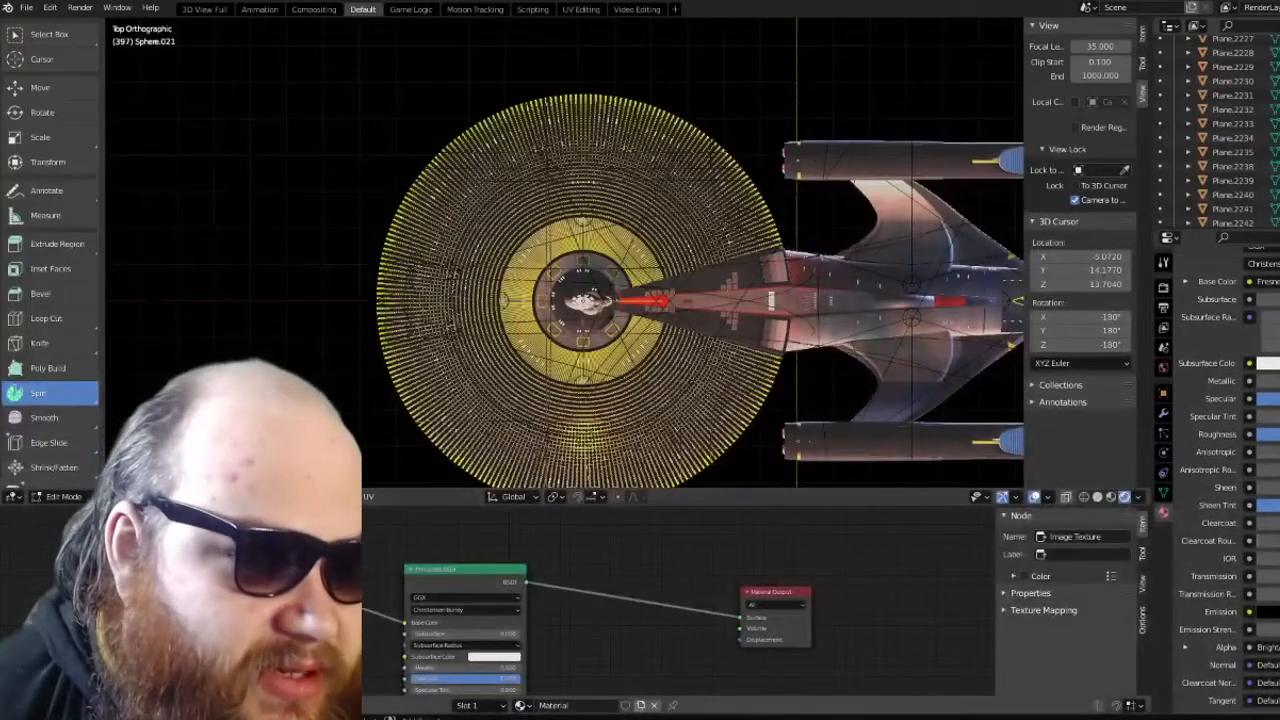
Add a Texture Coordinate node and connect its UV output to the saucer image texture's Vector input
scroll(488, 583, down, 3)
middle_drag(289, 585, 518, 482)
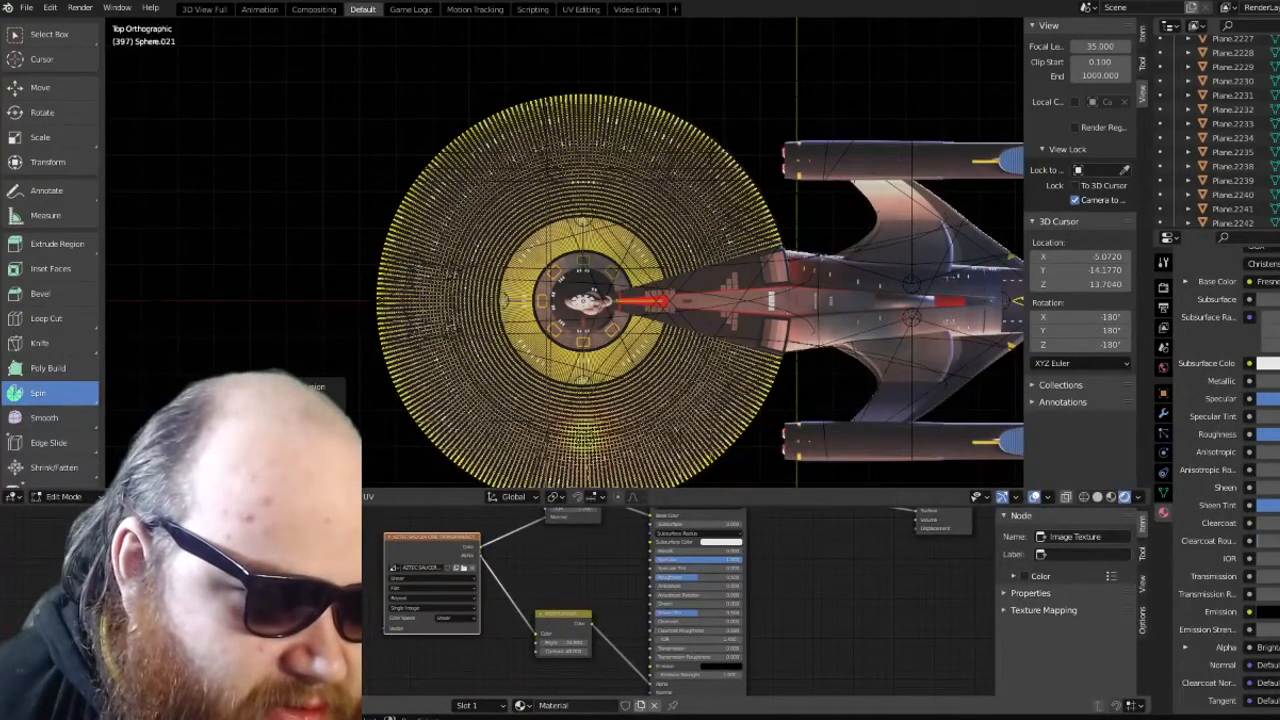
click(337, 602)
middle_drag(337, 602, 414, 680)
scroll(410, 542, up, 4)
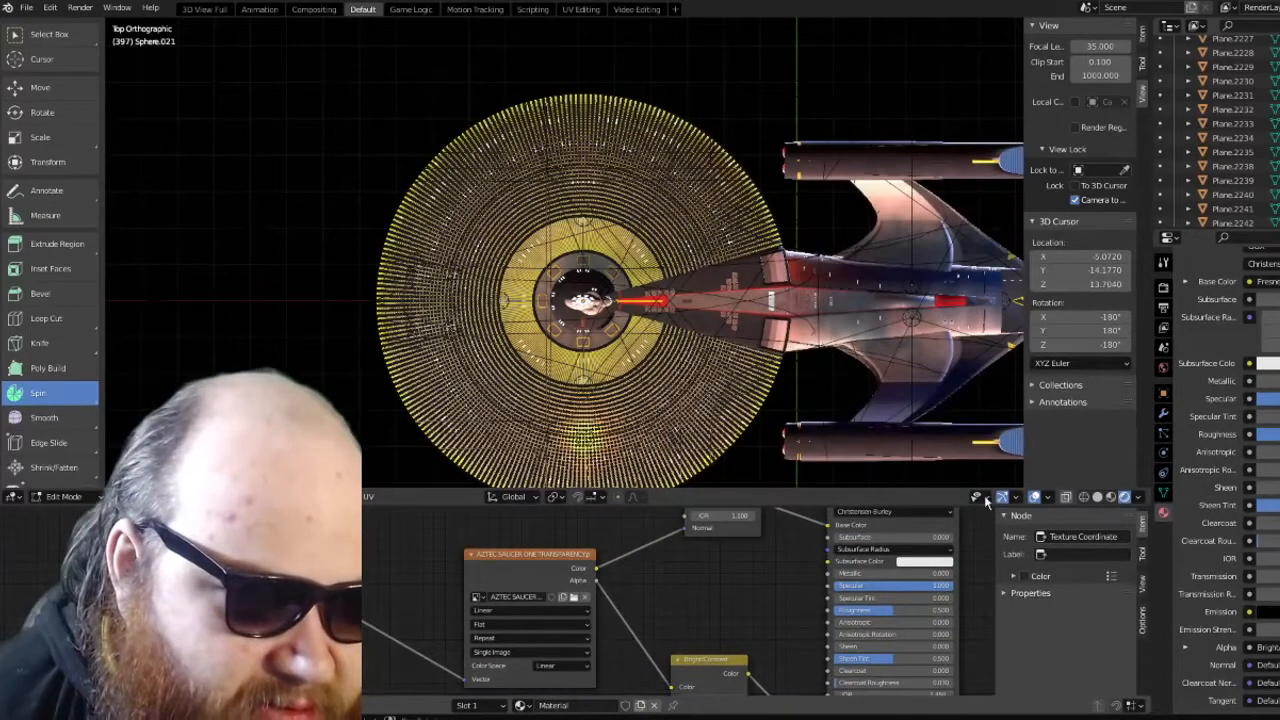
Switch the viewport to Material Preview, return the saucer to Object Mode and inspect its texture from the top
click(1100, 497)
key(Tab)
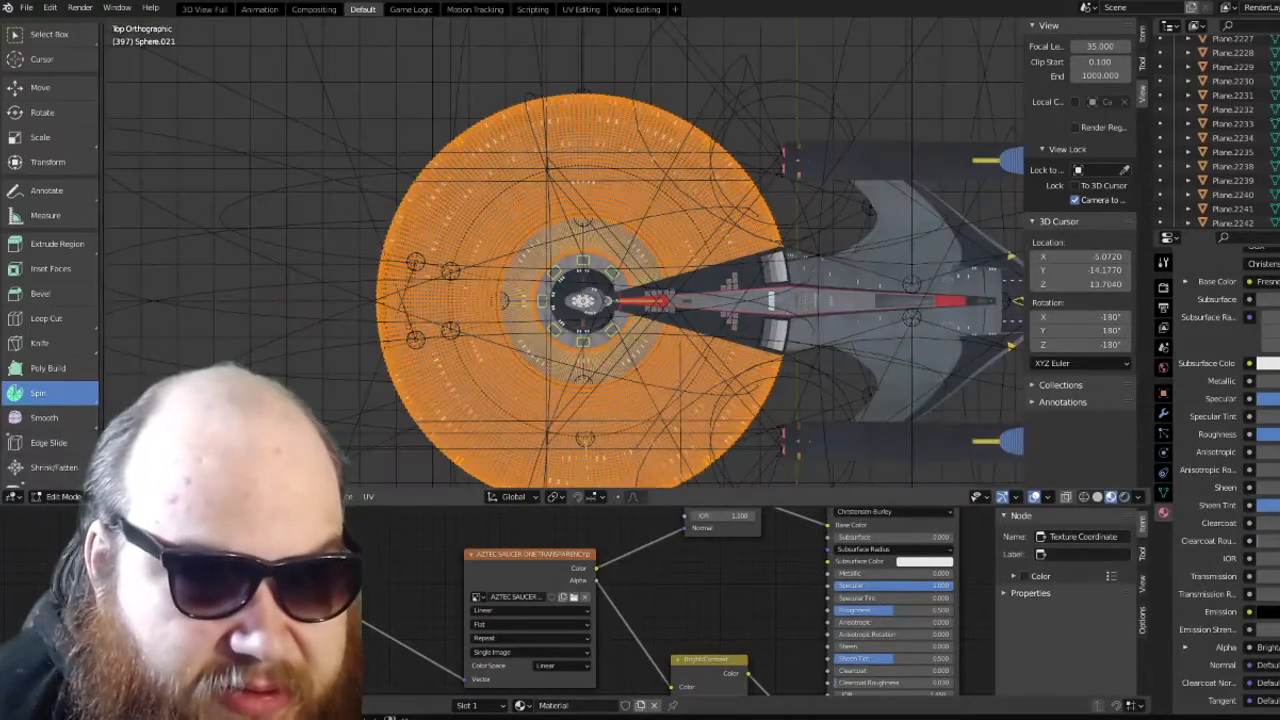
key(alt+z)
click(354, 357)
scroll(354, 357, up, 4)
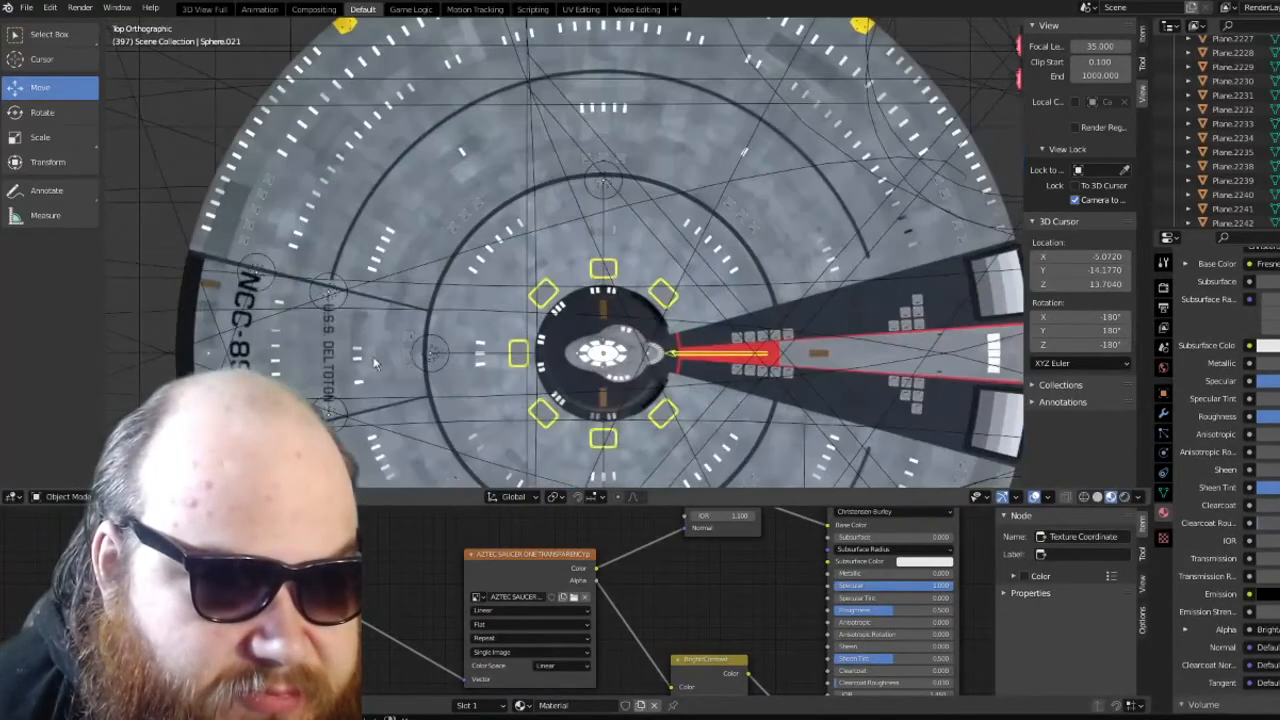
middle_drag(354, 357, 602, 356)
key(KP_7)
scroll(602, 356, down, 4)
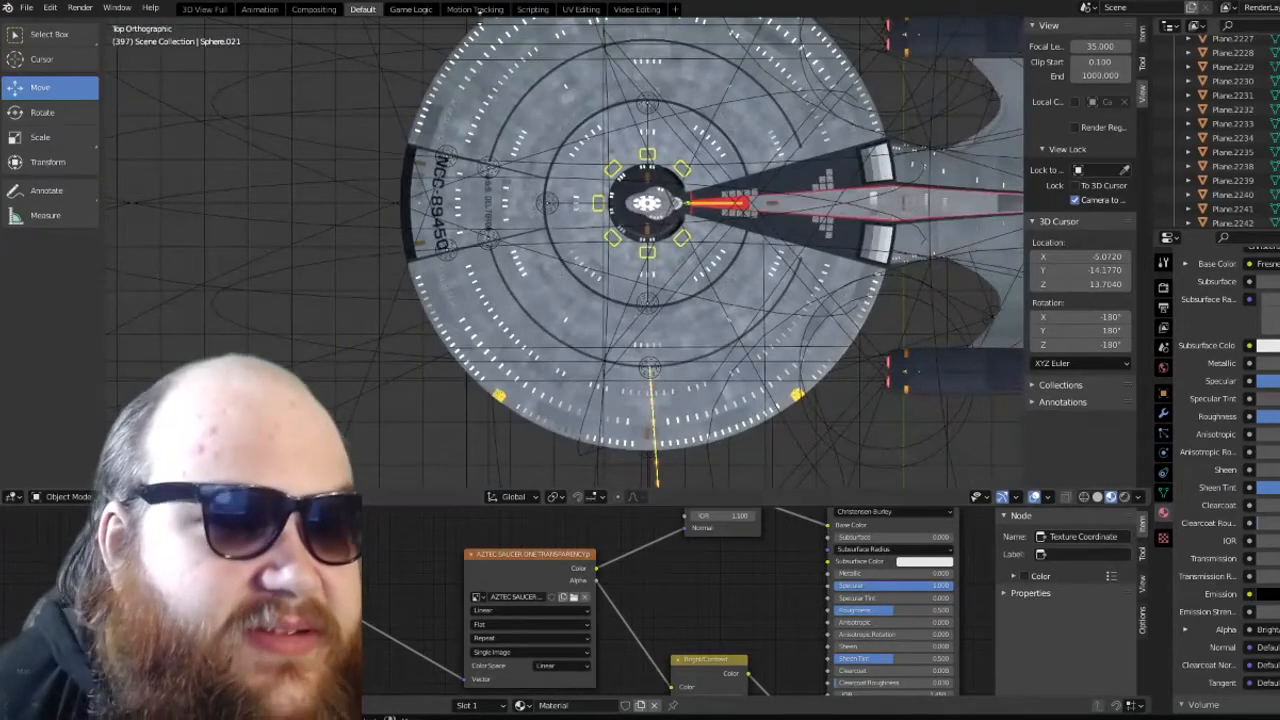
Open the UV Editing workspace and unwrap the saucer mesh in Edit Mode with Smart UV Project
click(578, 9)
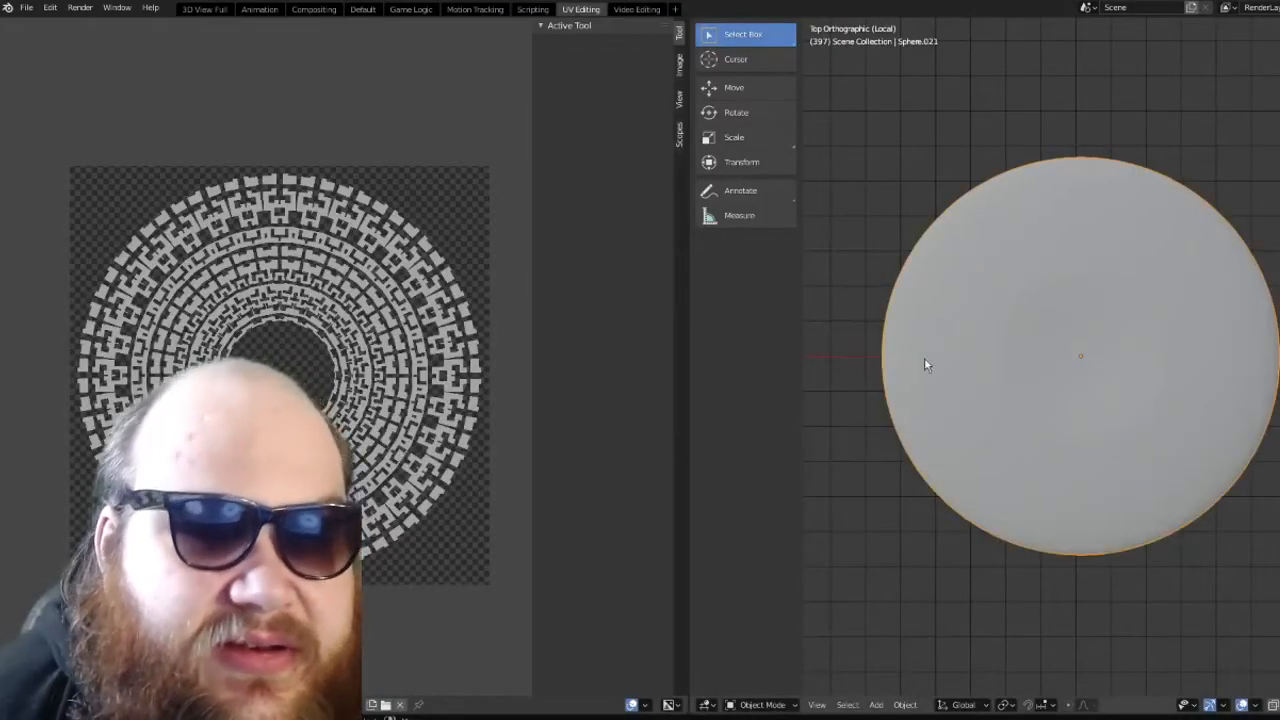
click(784, 705)
click(791, 676)
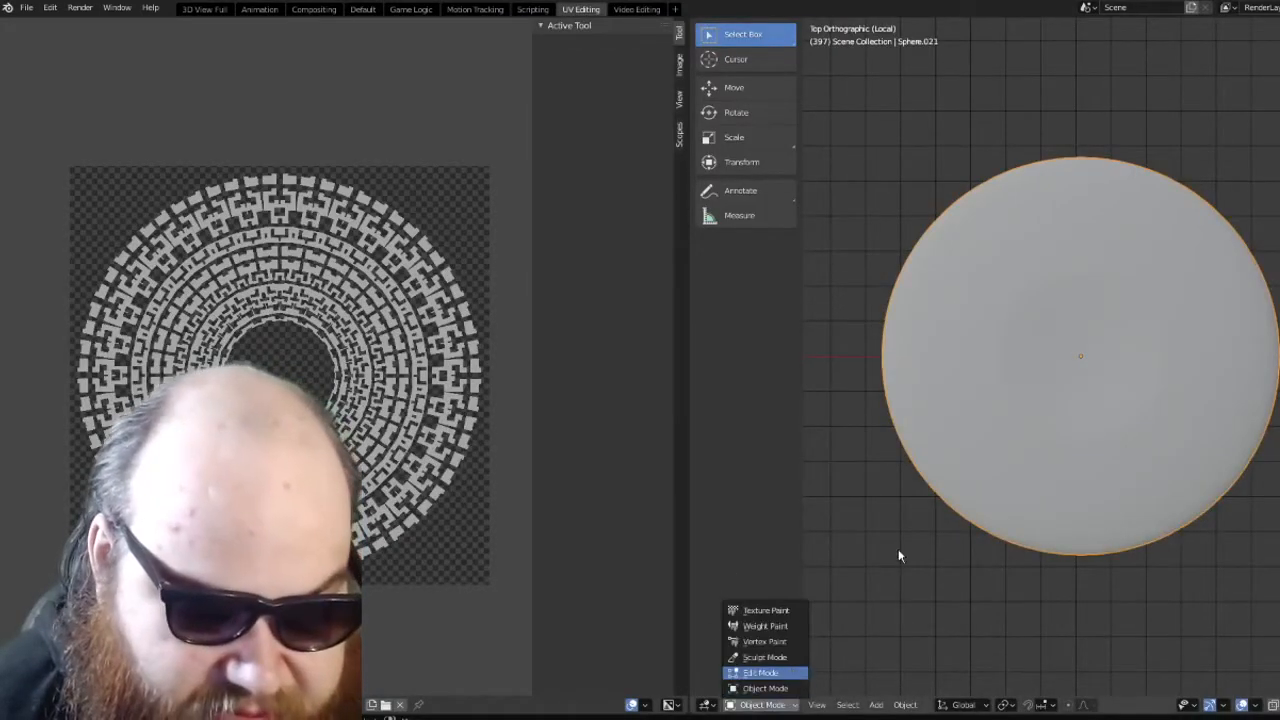
key(u)
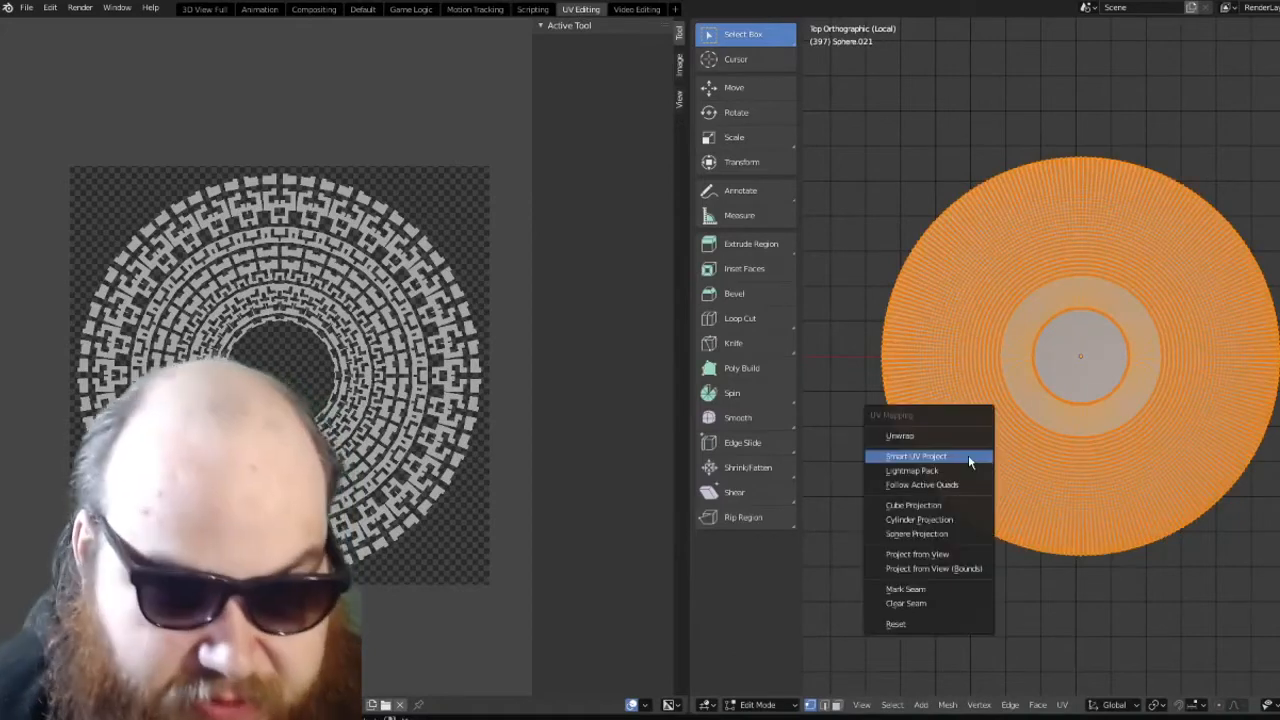
click(968, 455)
click(969, 572)
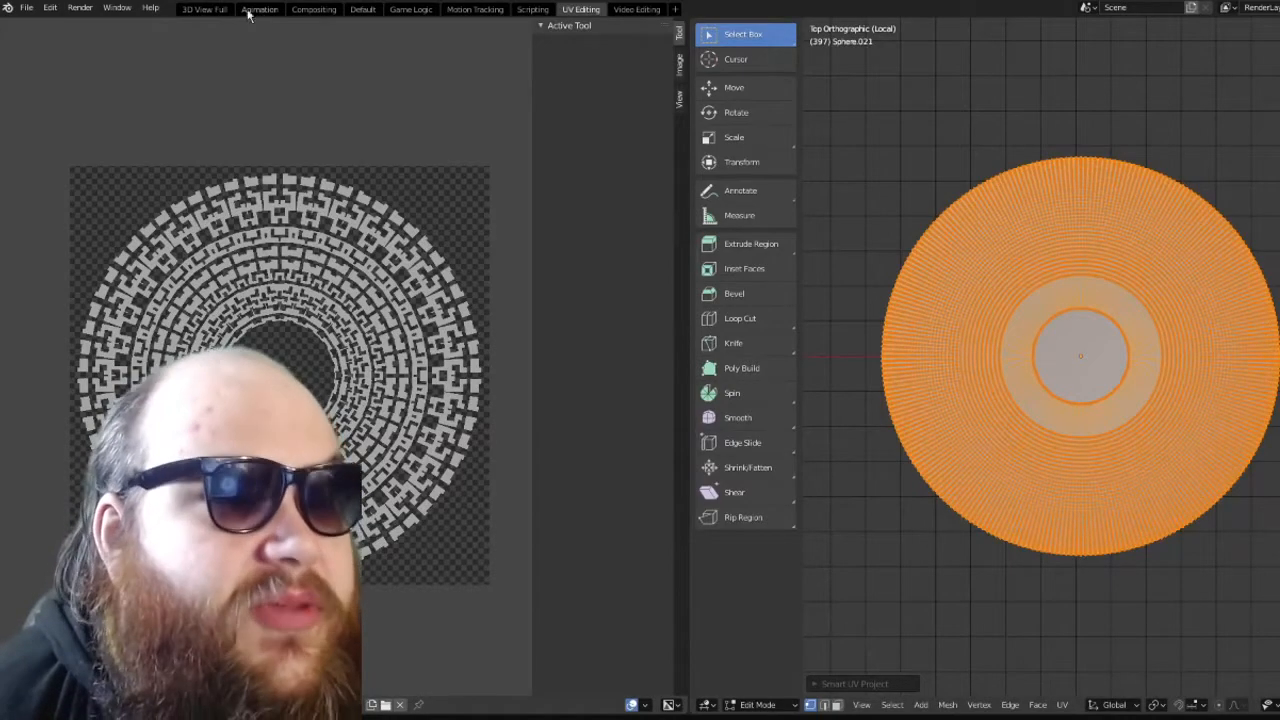
Return to the Default workspace and display the saucer in Rendered shading
click(204, 9)
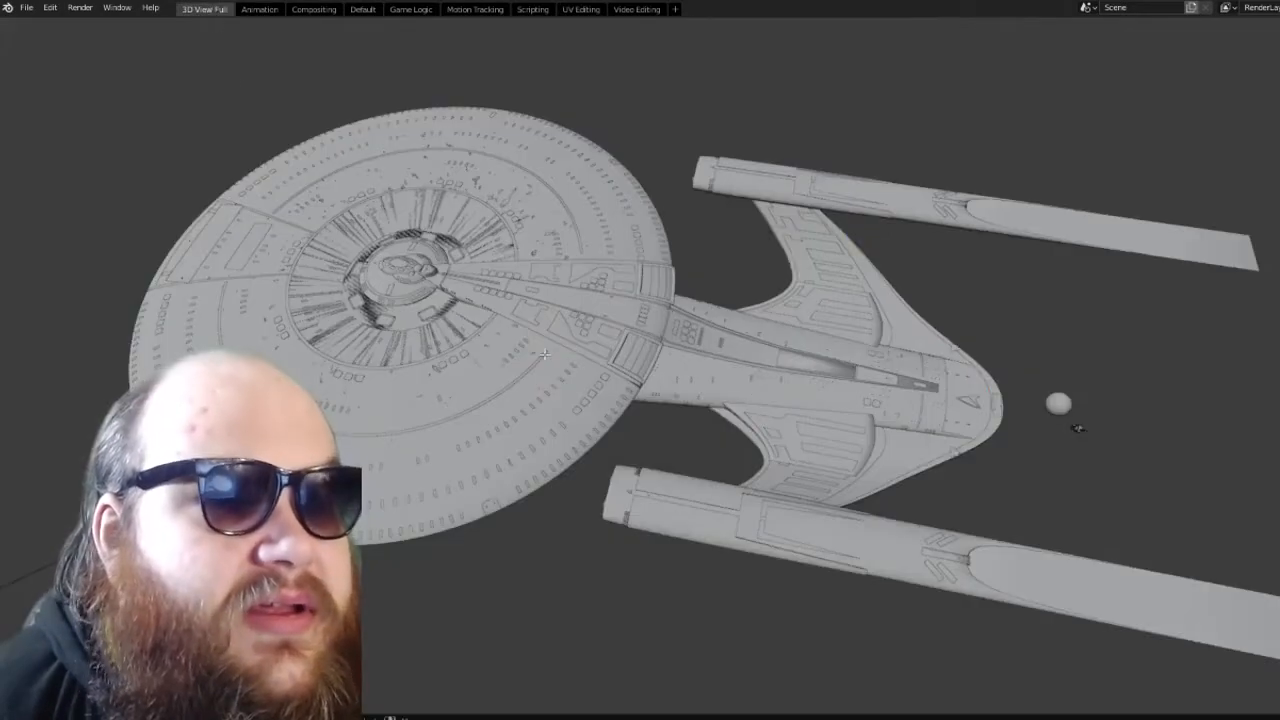
click(268, 9)
click(362, 9)
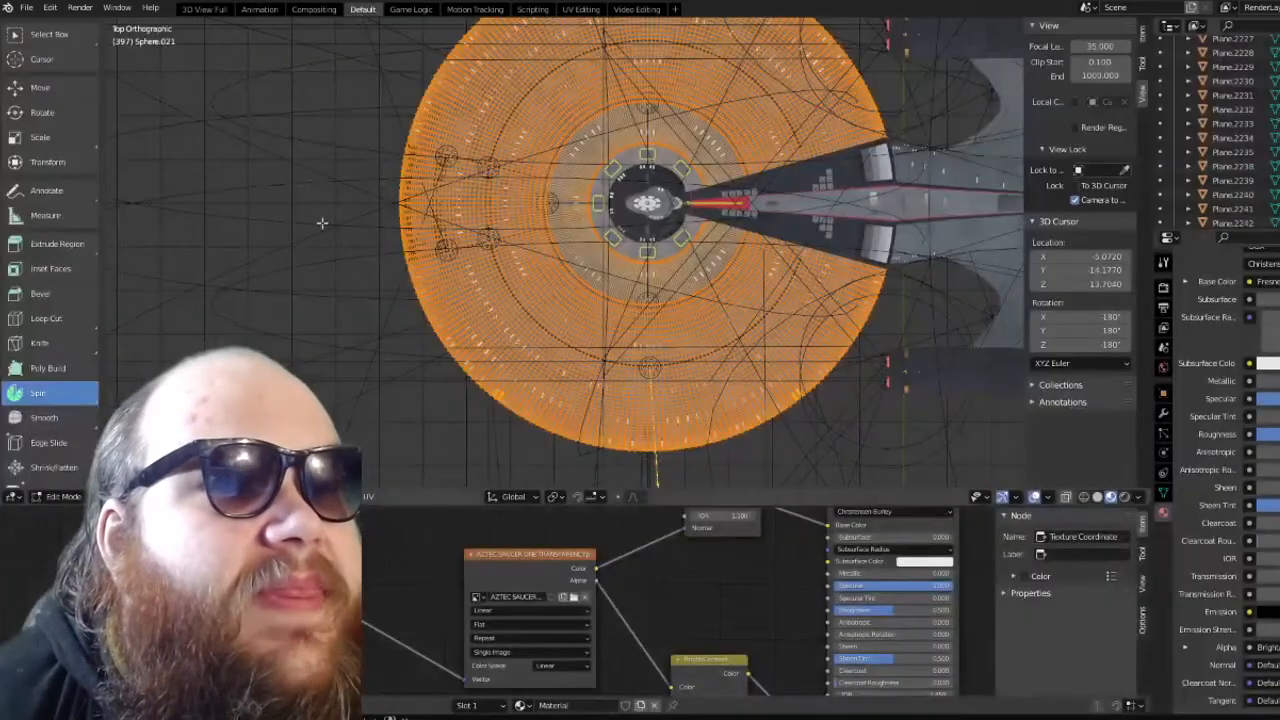
click(1097, 496)
click(1124, 497)
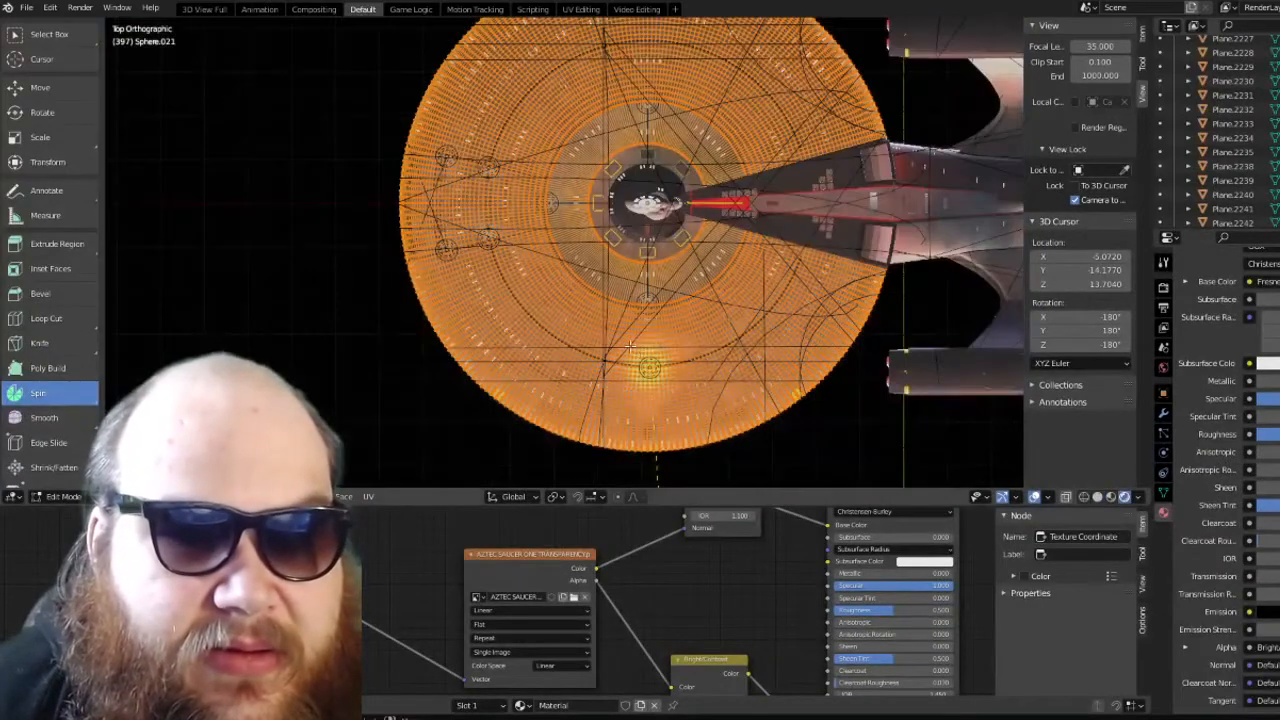
scroll(632, 347, up, 3)
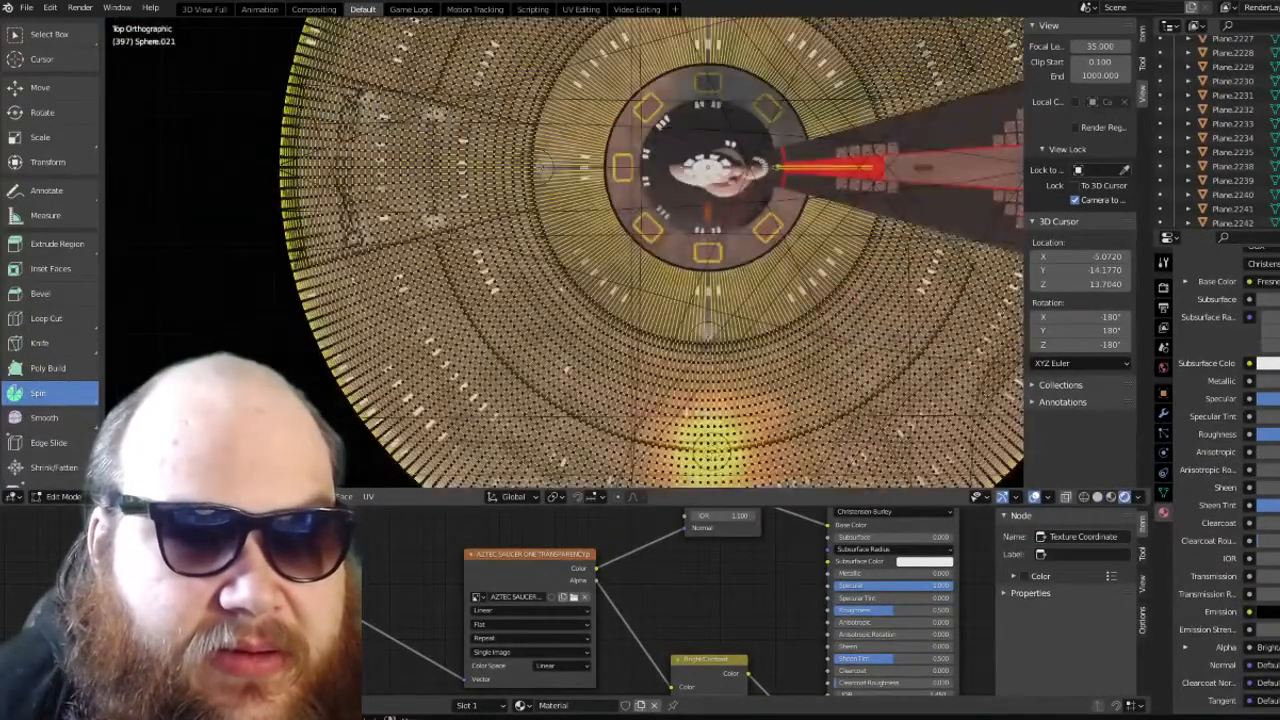
Put the saucer into Object Mode and inspect its rendered surface from an angled perspective
click(83, 494)
click(86, 480)
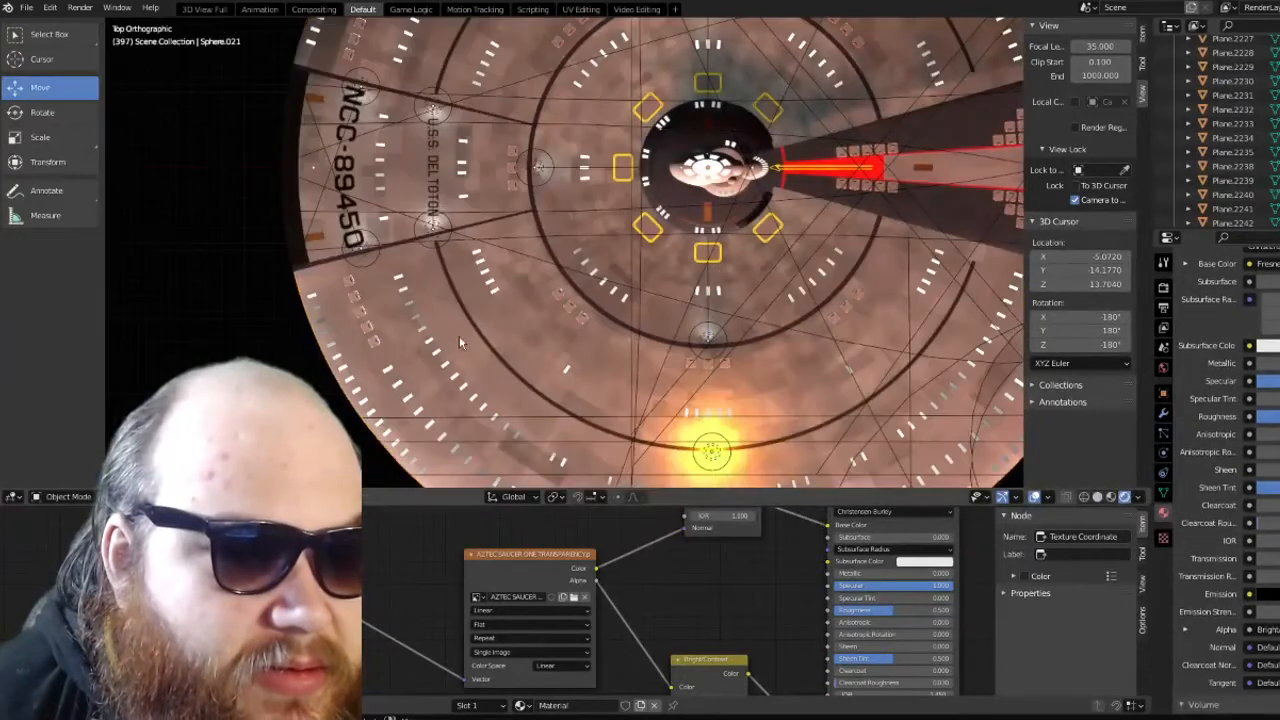
middle_drag(459, 335, 705, 296)
middle_drag(773, 331, 821, 377)
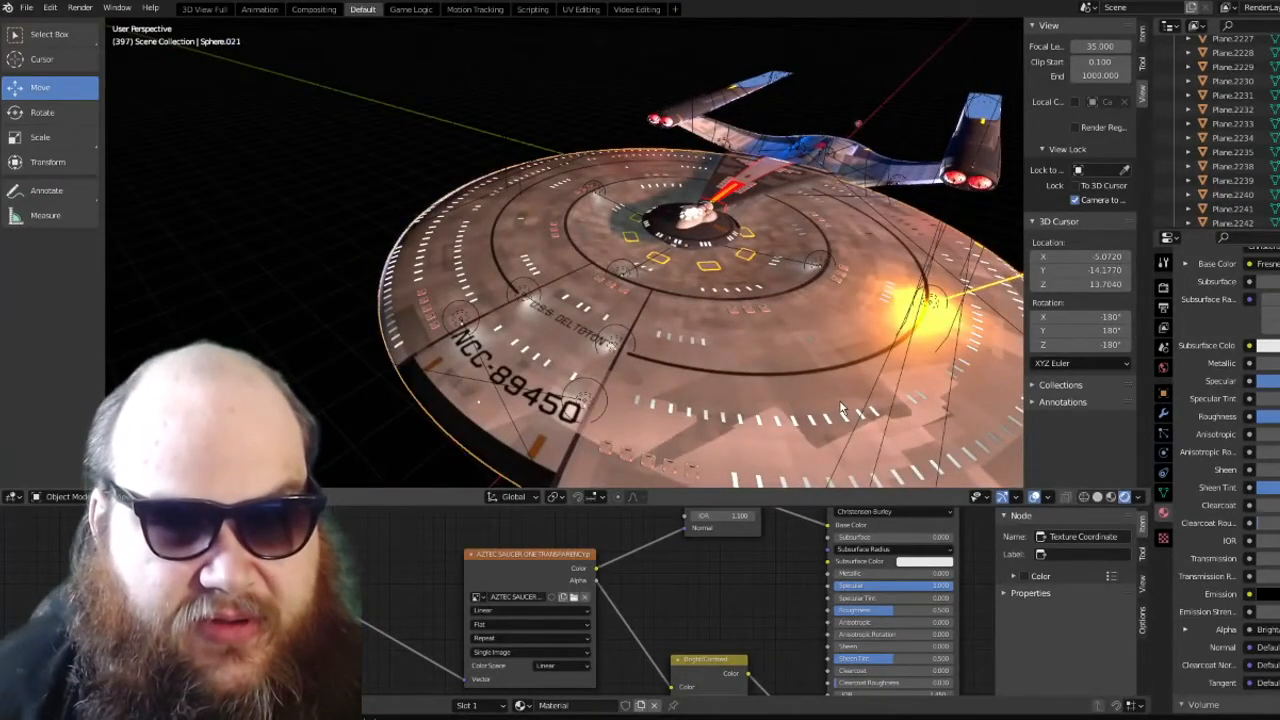
Delete the Texture Coordinate node from the saucer material and check the surface in Object Mode
key(Tab)
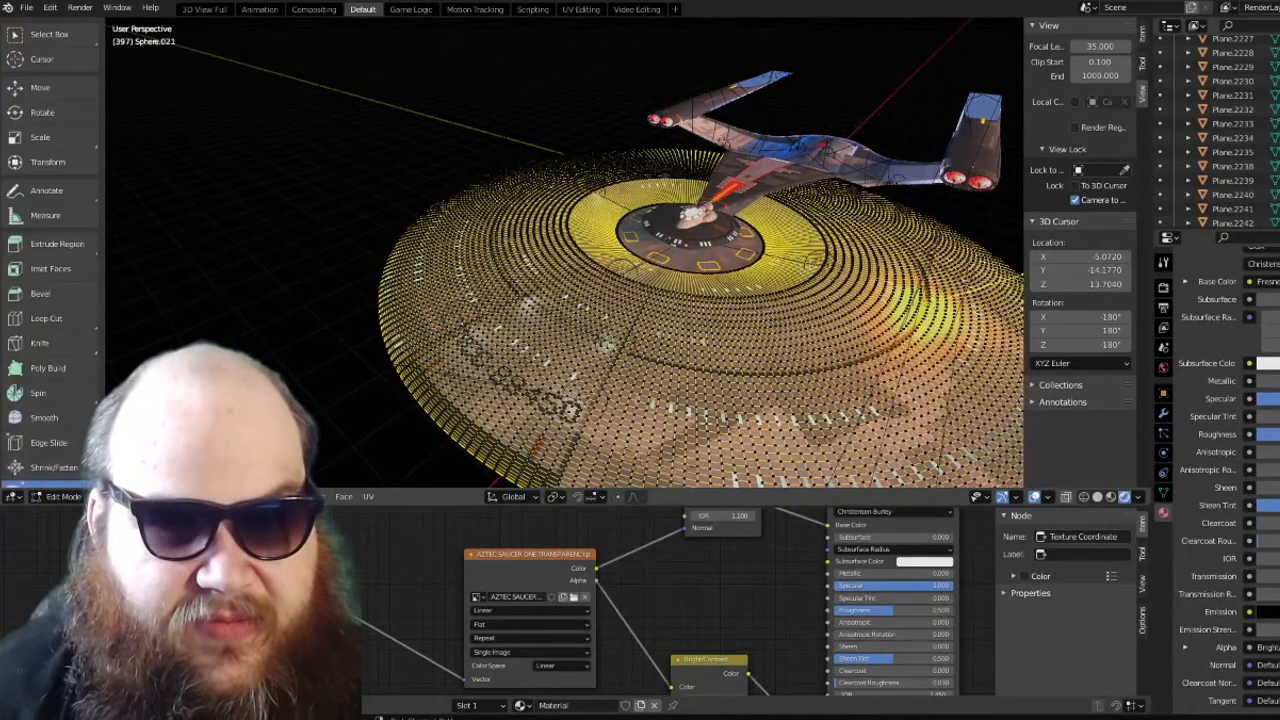
key(x)
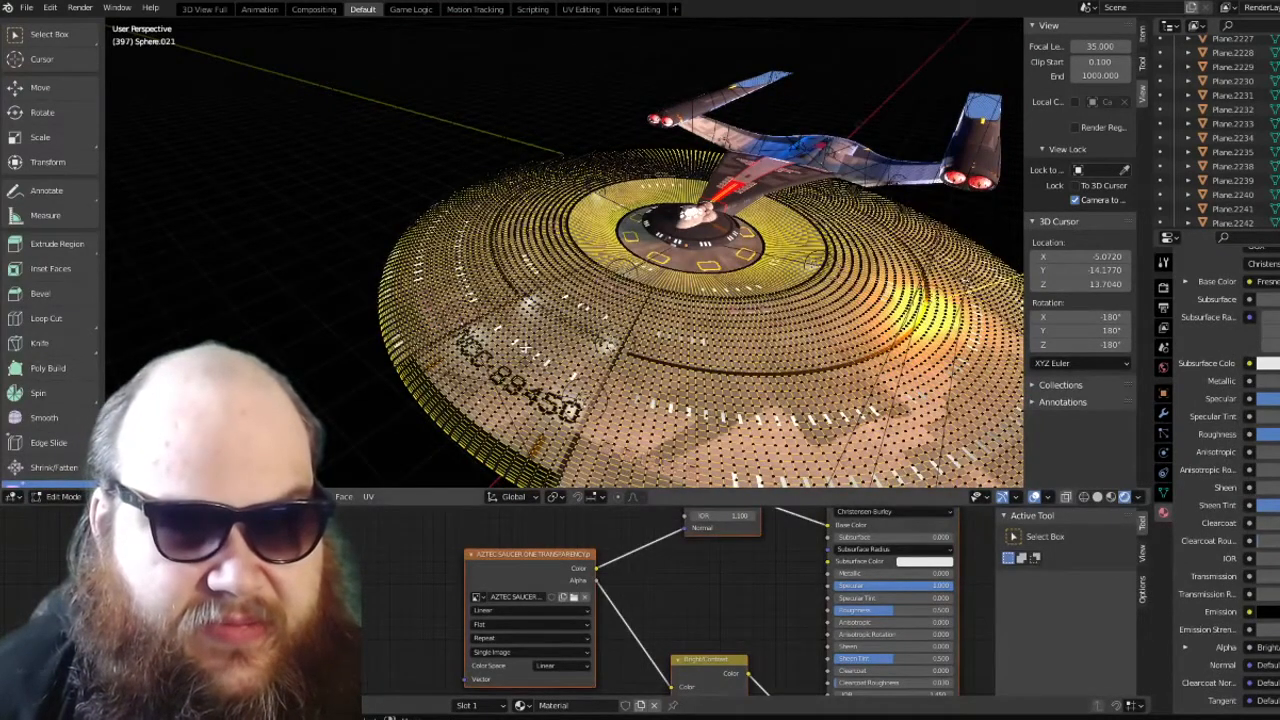
click(62, 496)
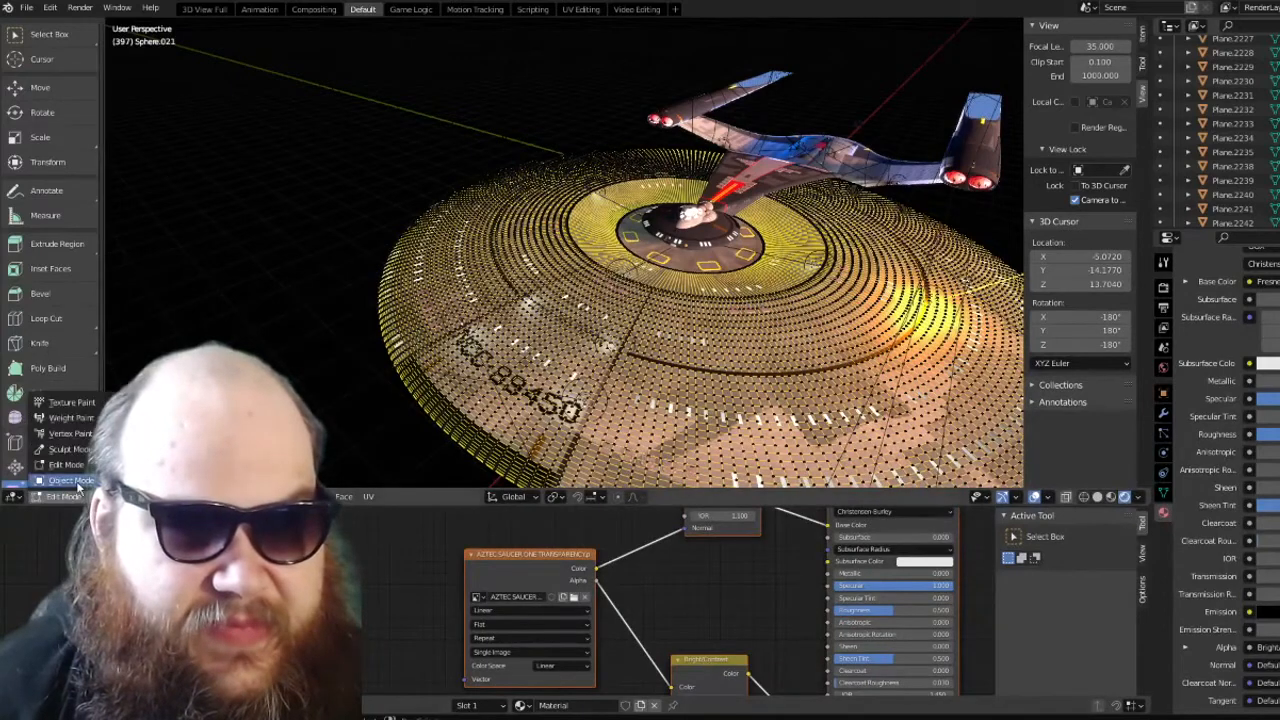
click(68, 481)
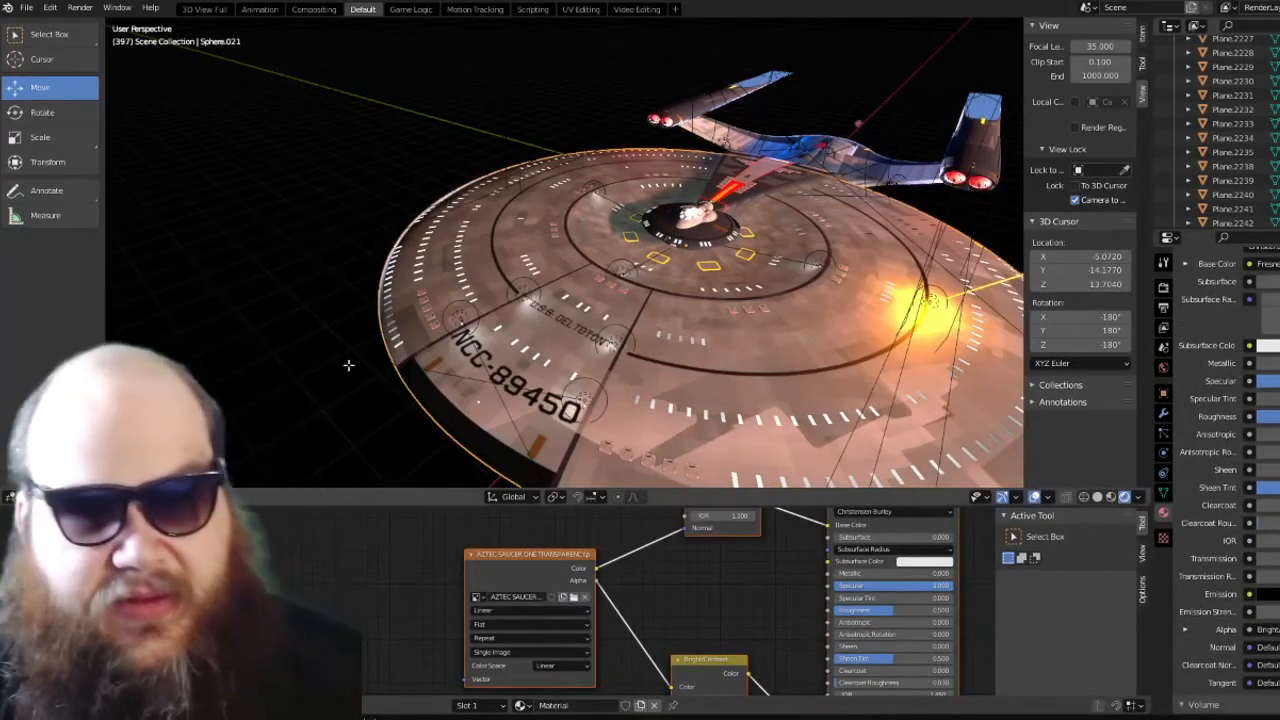
Undo the node deletion and the Smart UV Project unwrap, ending with the saucer in Object Mode
key(ctrl+z)
key(ctrl+z)
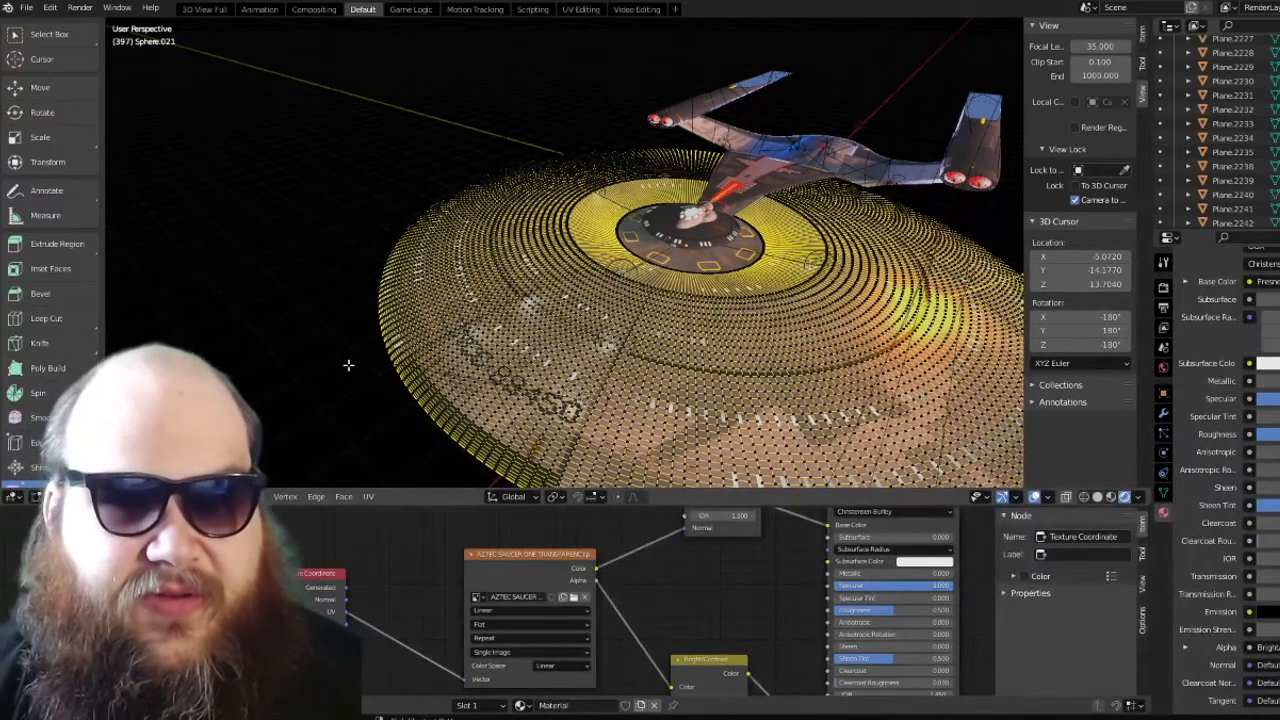
key(a)
key(ctrl+z)
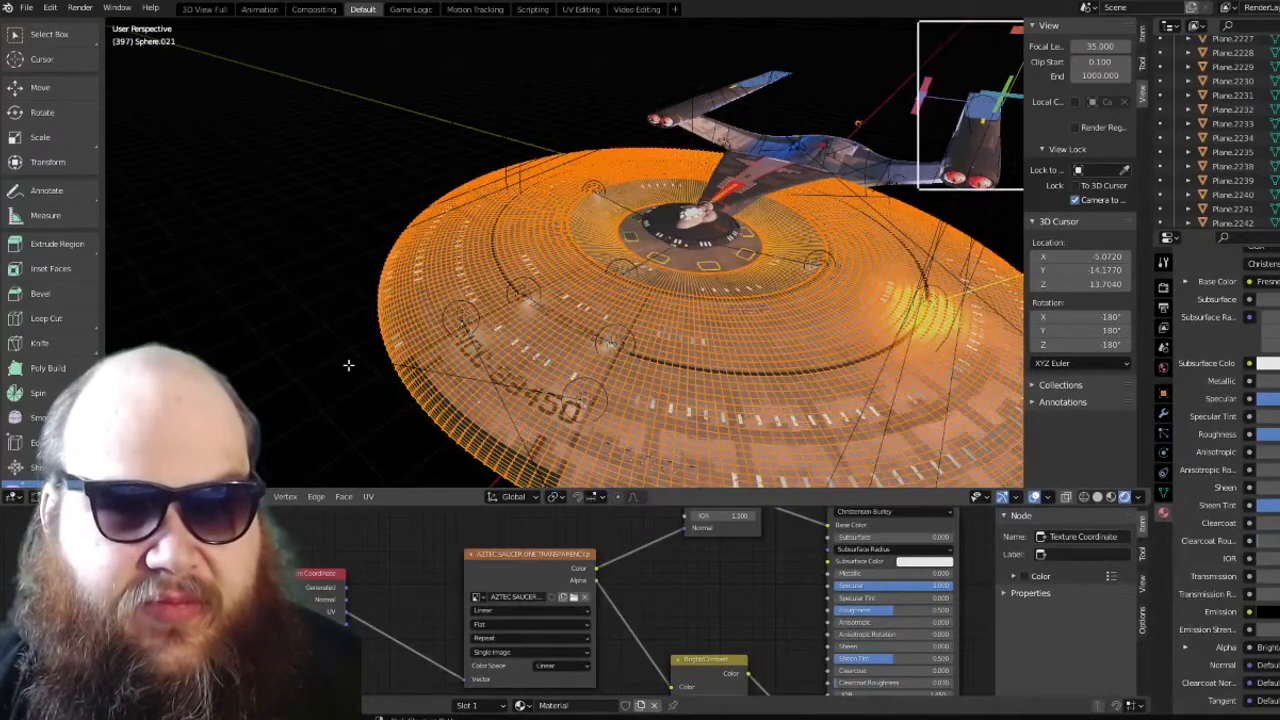
key(Tab)
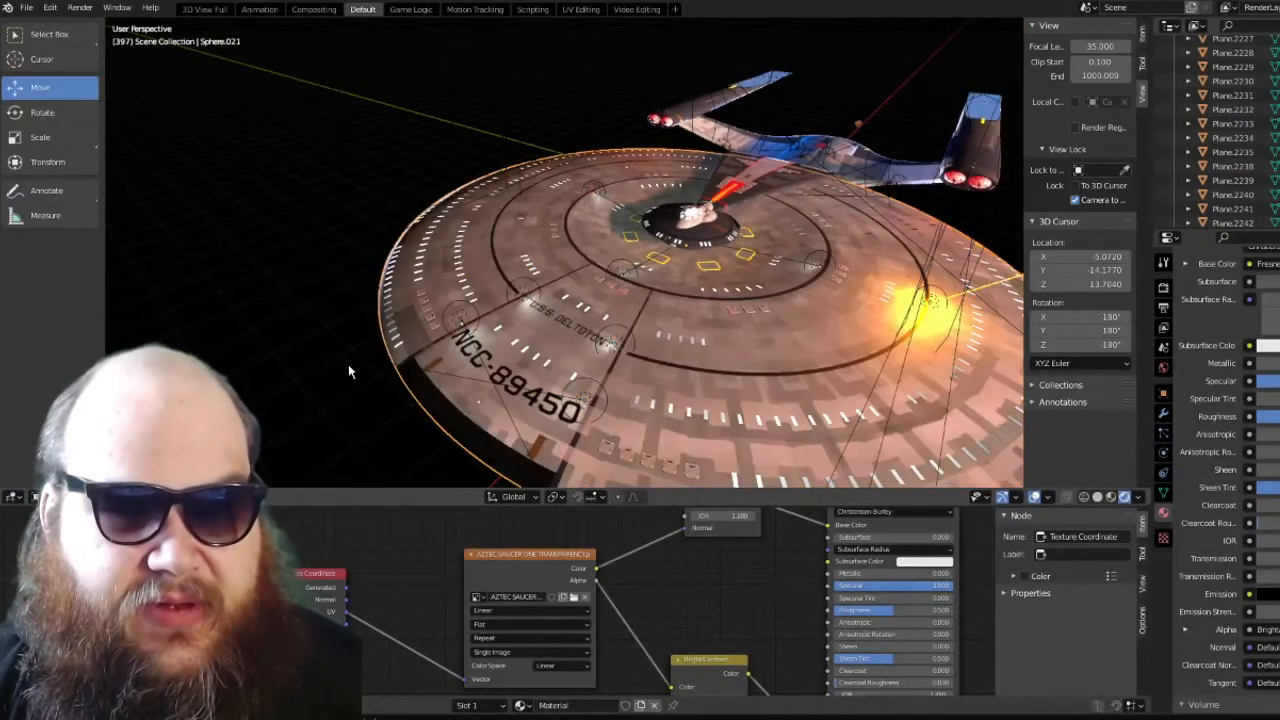
Undo the addition of the Texture Coordinate node, then clear the mesh selection and deselect all objects in Object Mode
key(ctrl+z)
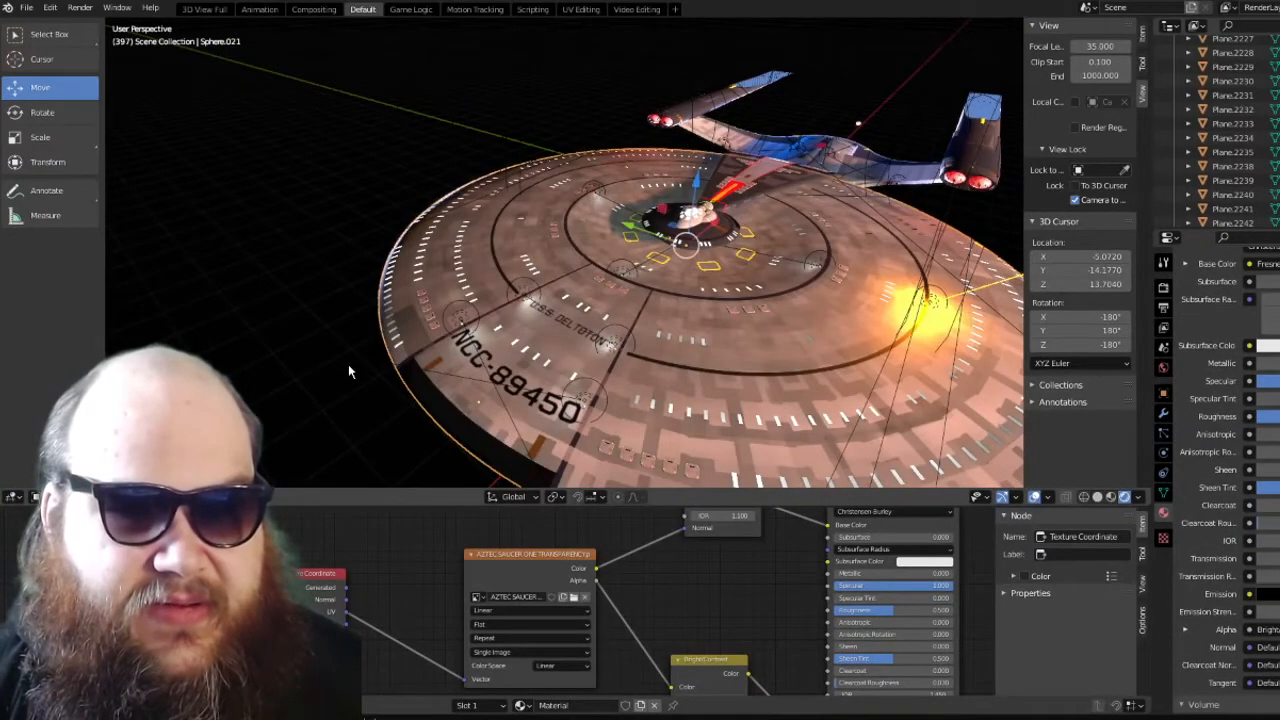
key(Tab)
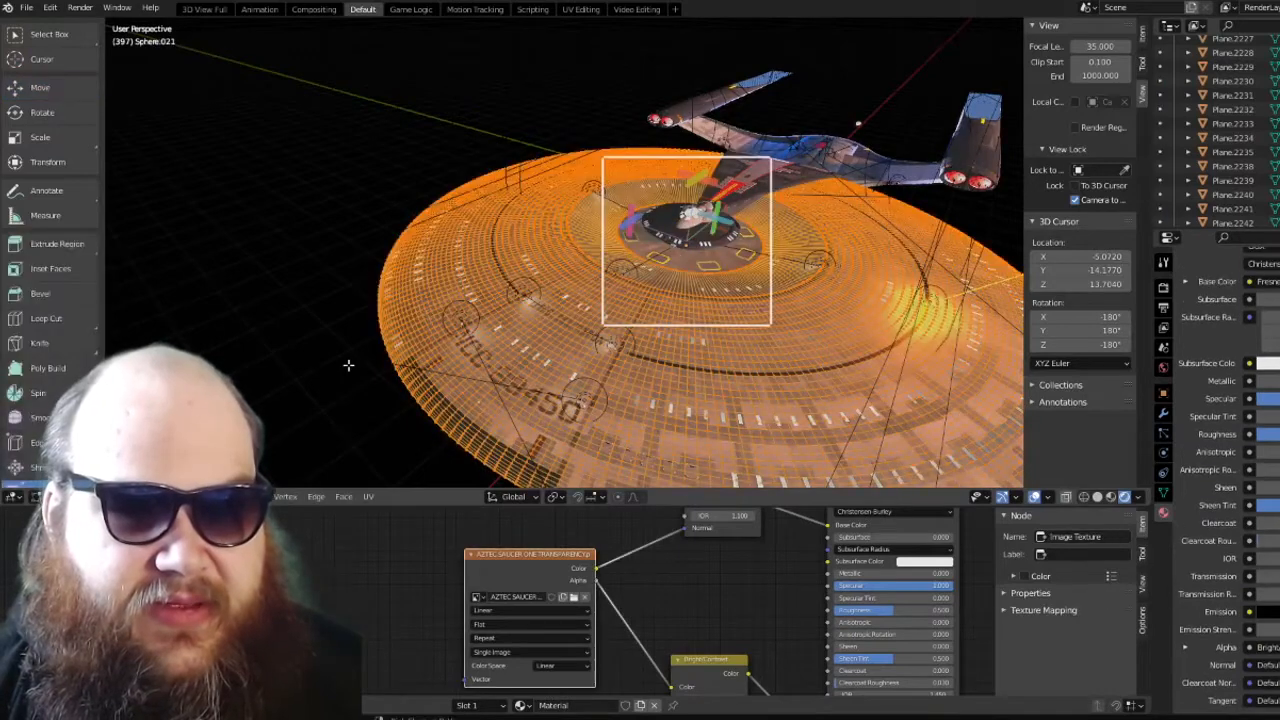
key(alt+a)
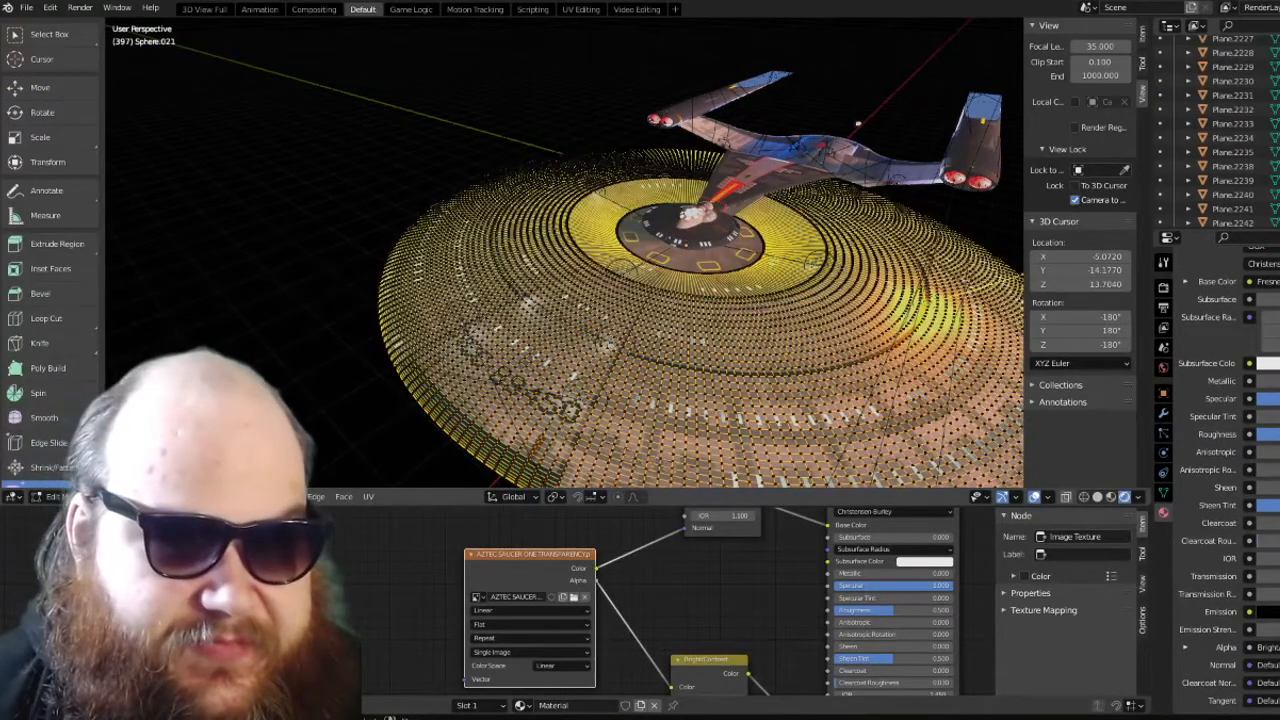
key(Tab)
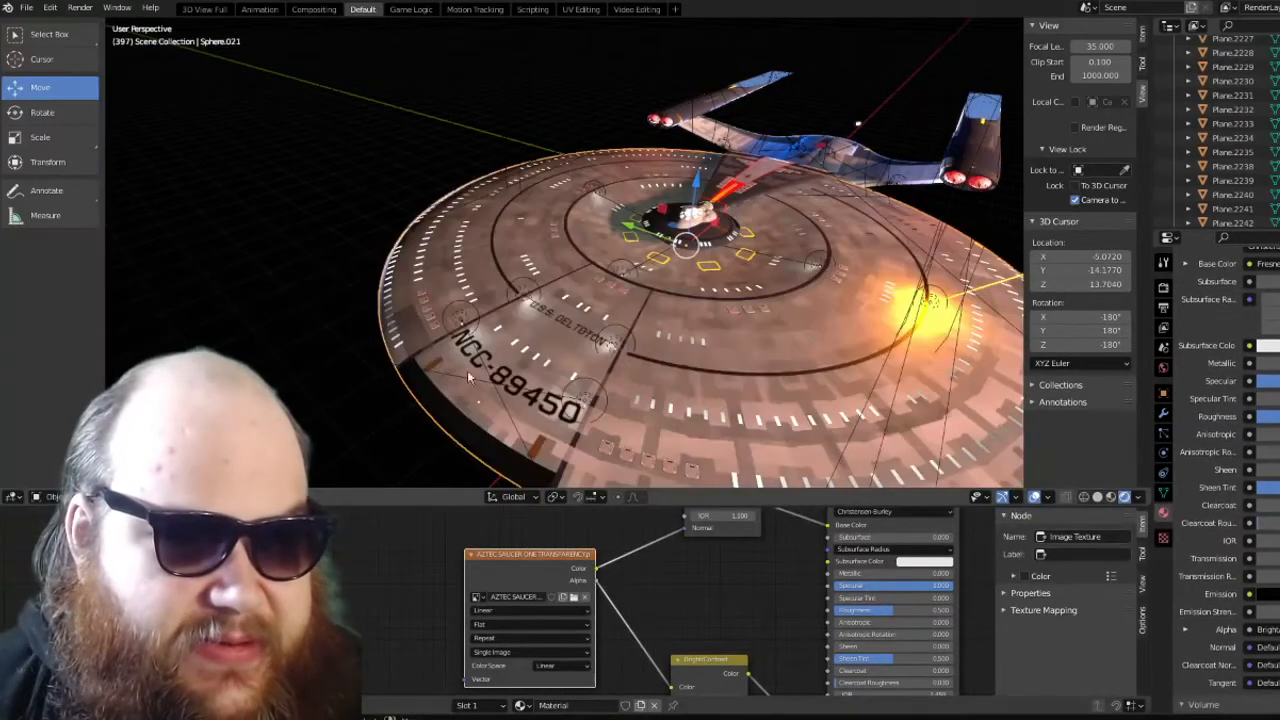
key(a)
key(a)
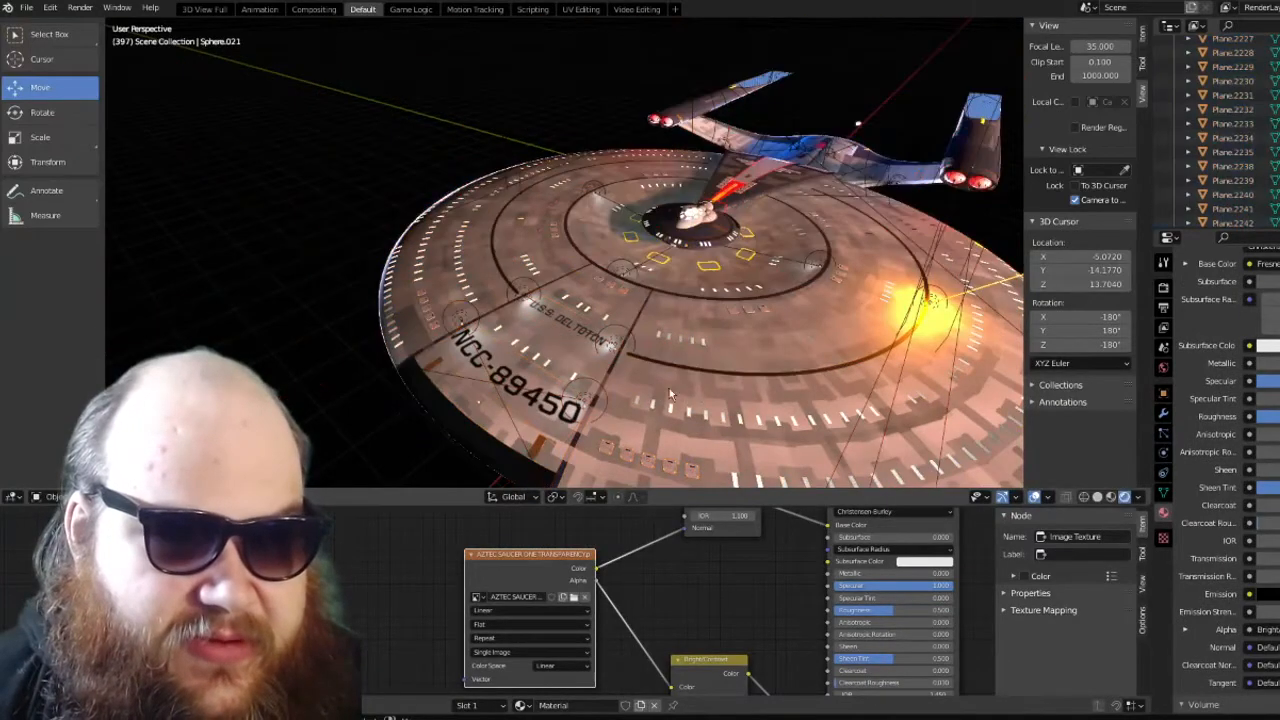
Examine the whole rendered starship in perspective, top and front views, then the saucer's registry lettering and bridge up close from the top
middle_drag(669, 388, 700, 343)
scroll(650, 384, down, 4)
scroll(585, 356, up, 4)
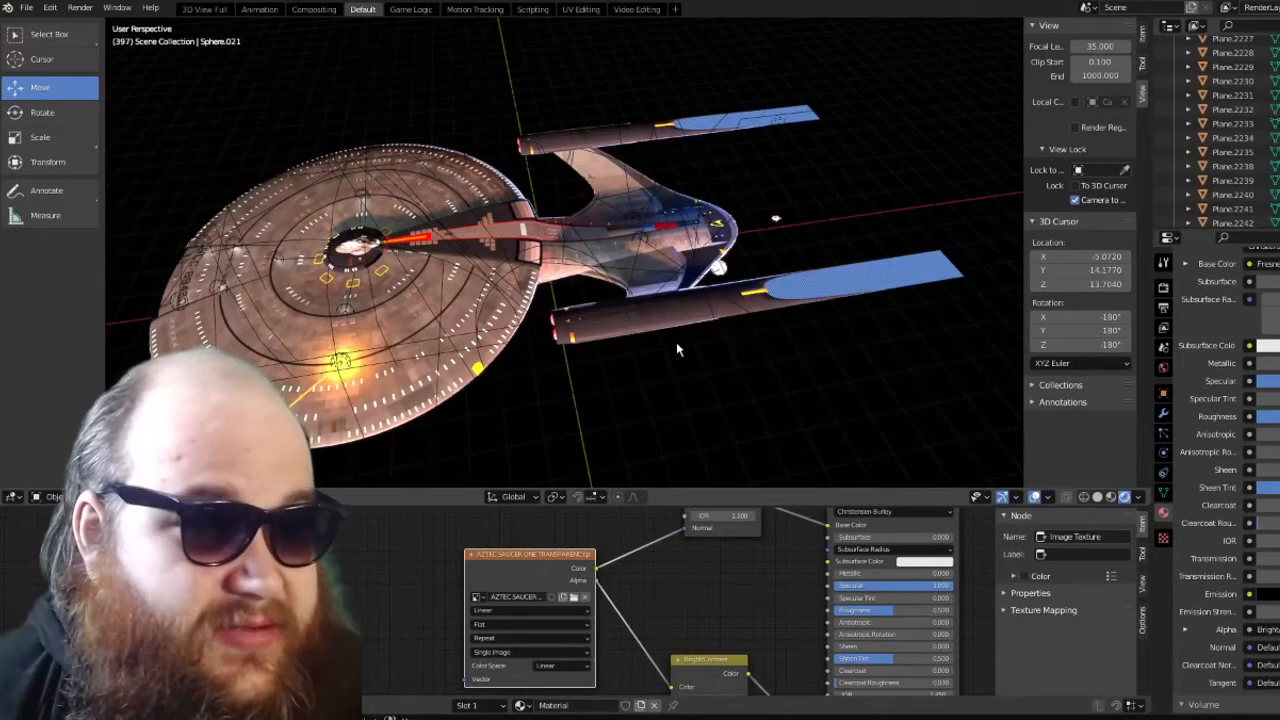
middle_drag(686, 359, 678, 373)
scroll(678, 373, down, 1)
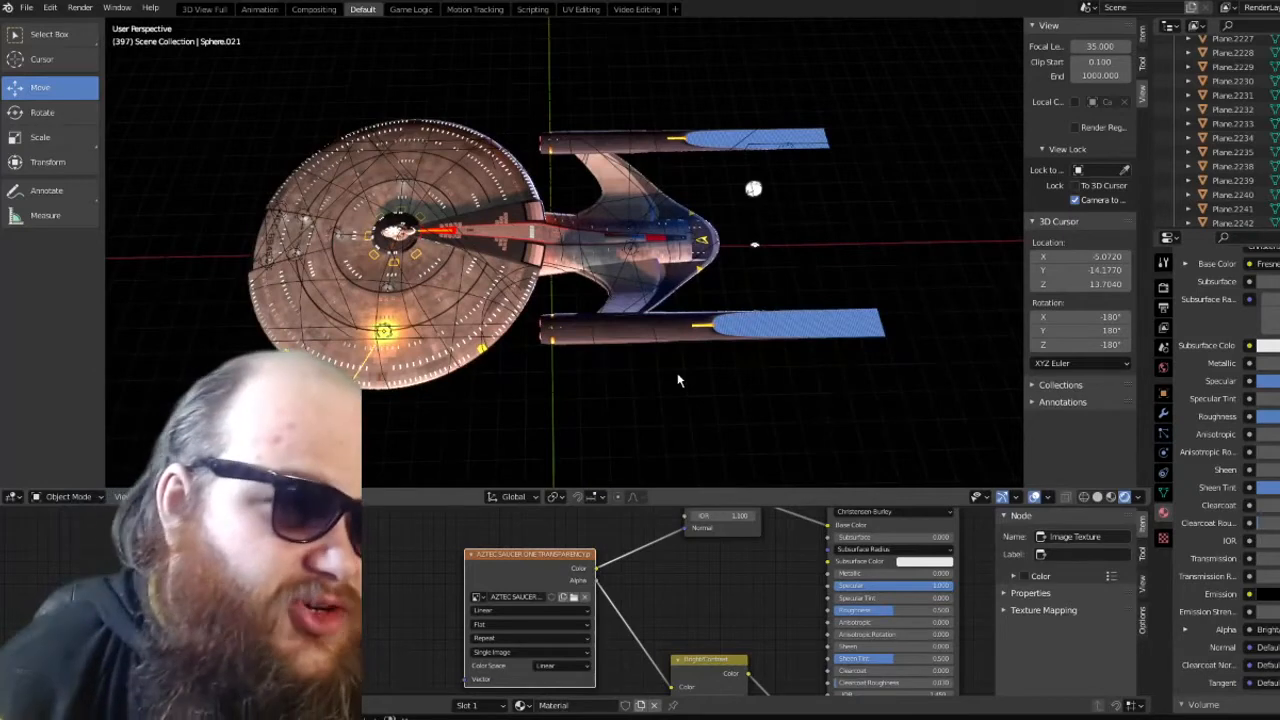
scroll(678, 380, up, 1)
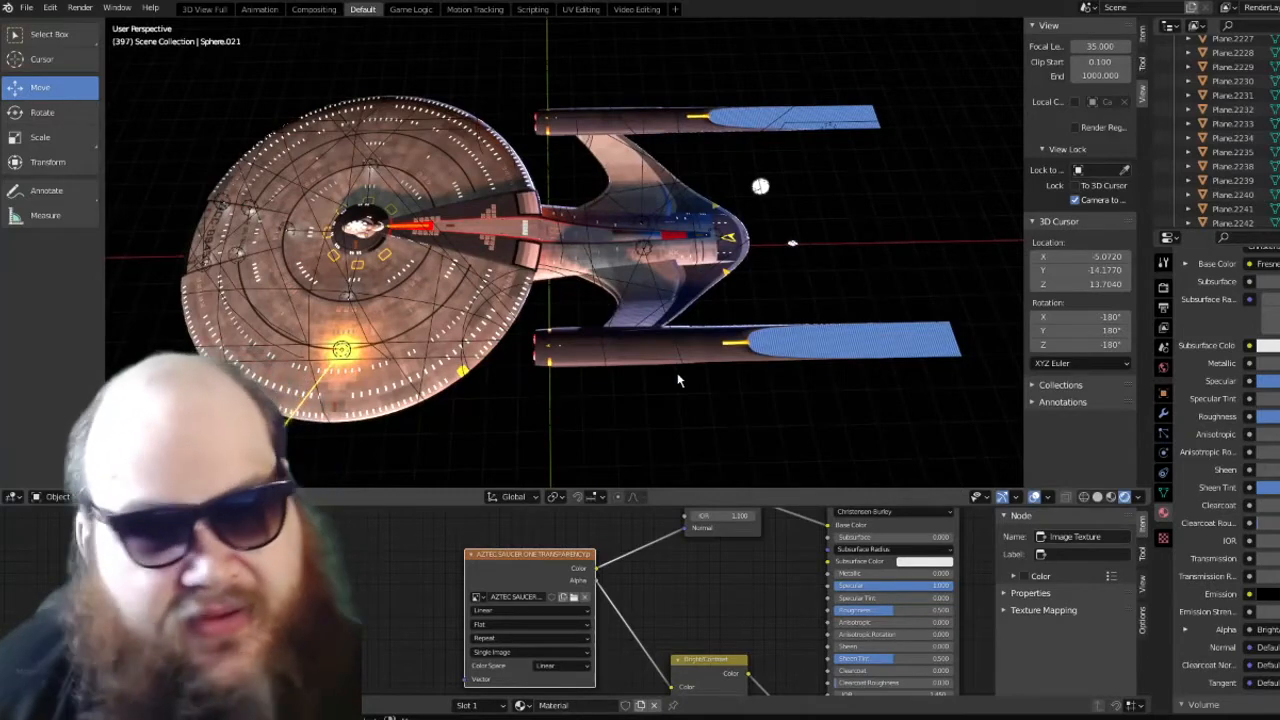
key(KP_7)
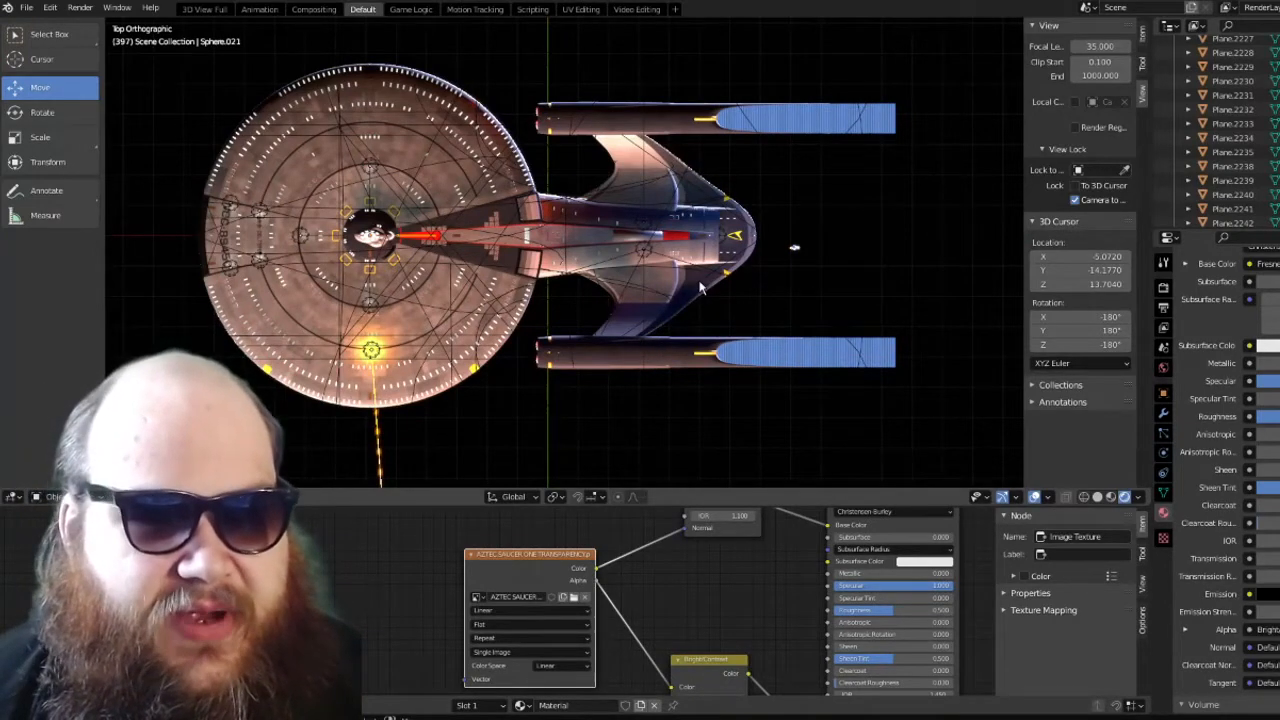
key(KP_1)
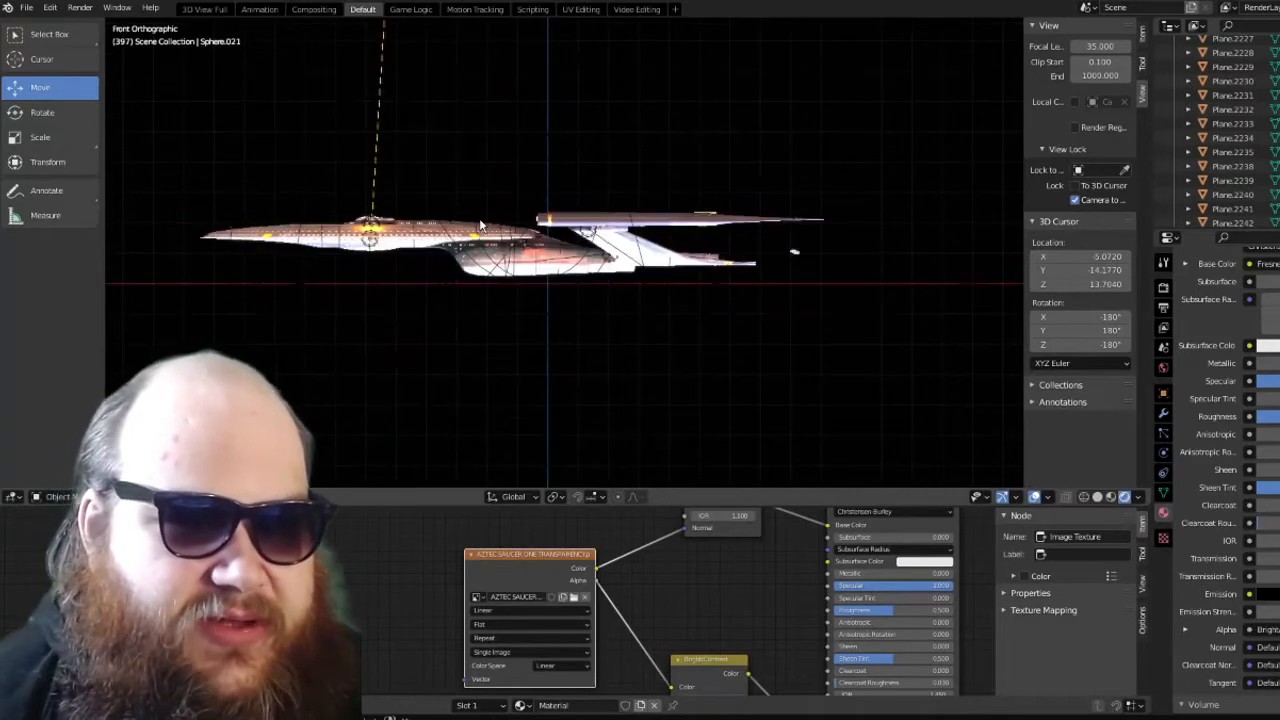
key(KP_7)
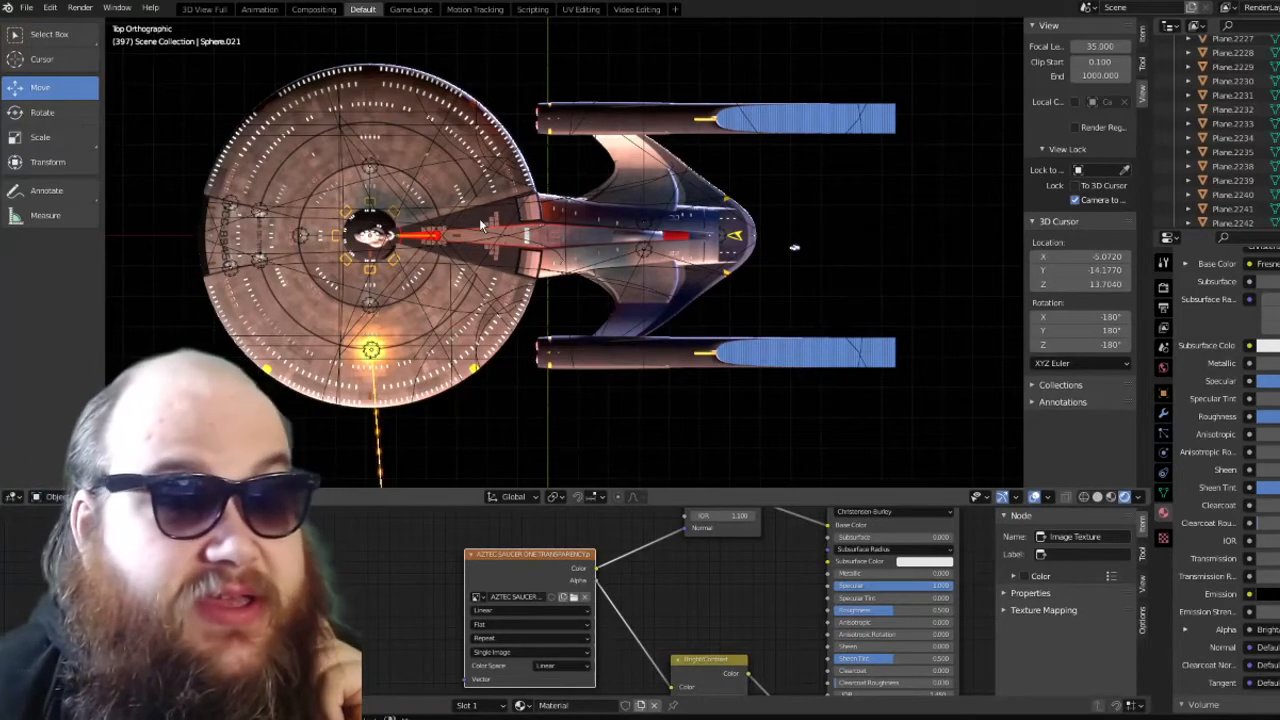
scroll(712, 283, up, 2)
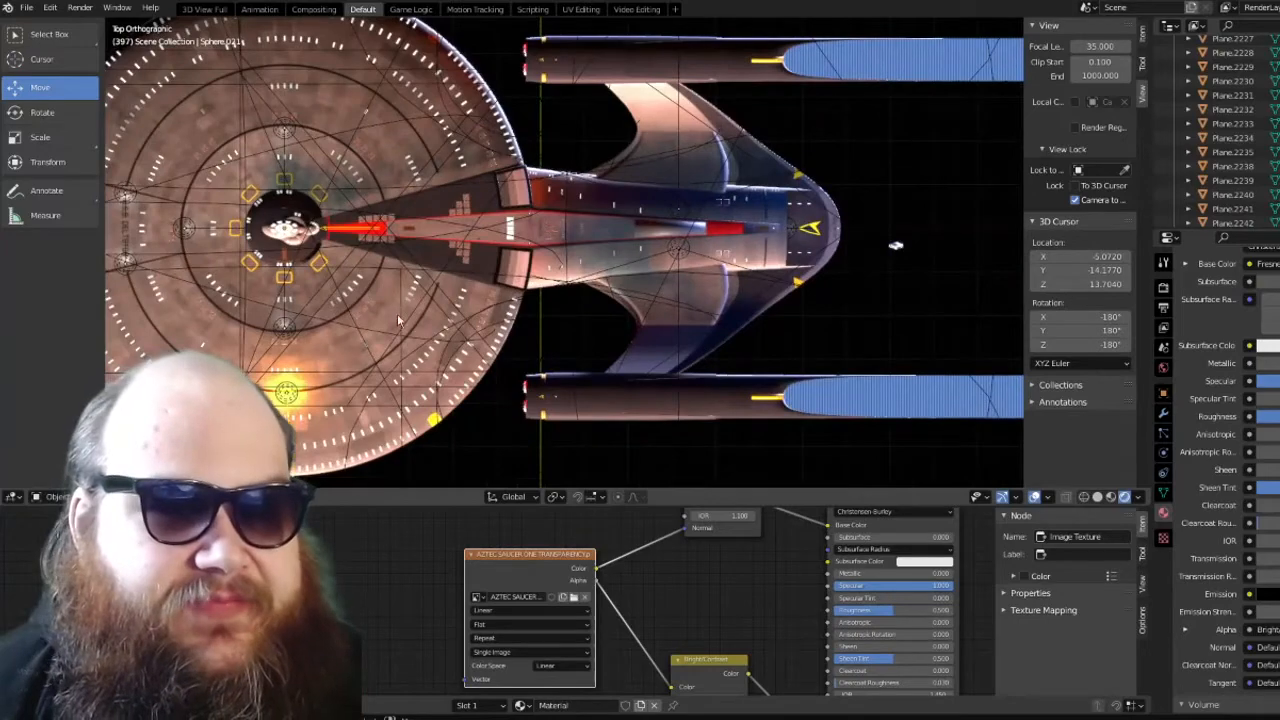
shift+middle_drag(278, 291, 650, 330)
scroll(651, 328, up, 5)
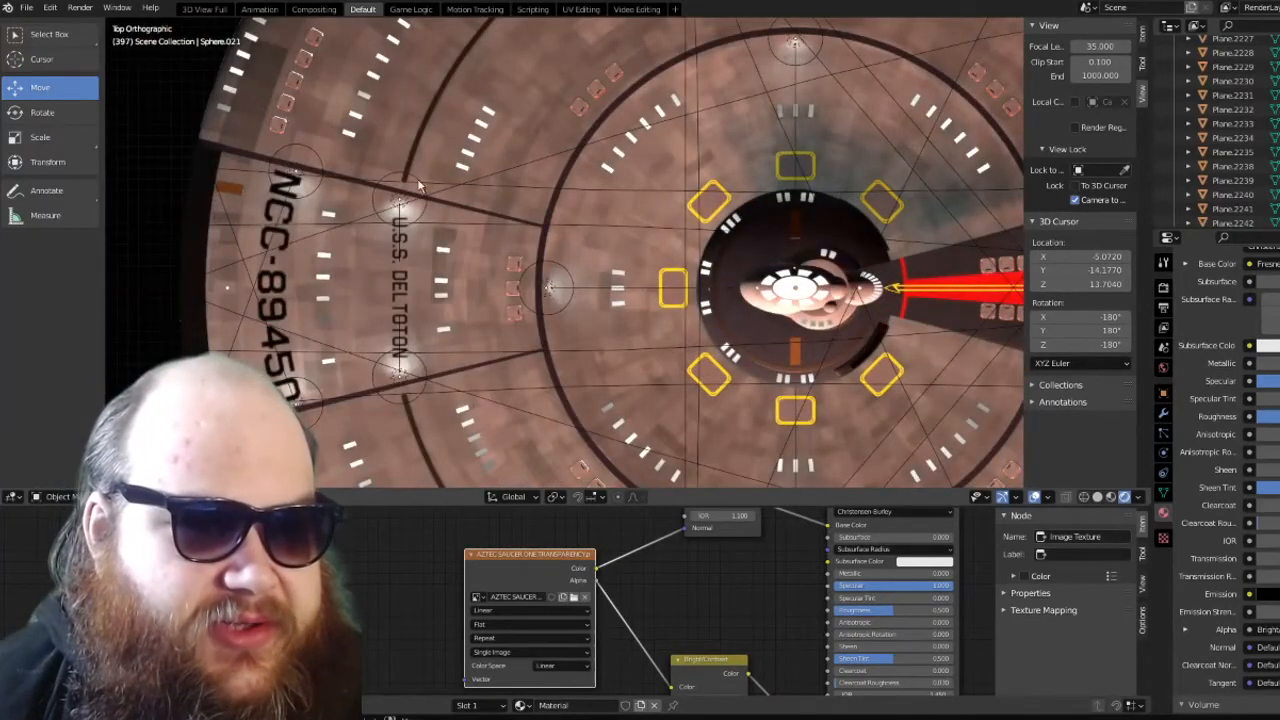
Examine the rendered saucer from the top, then its registry lettering and front edge from low perspective angles
scroll(532, 223, down, 4)
scroll(380, 170, up, 2)
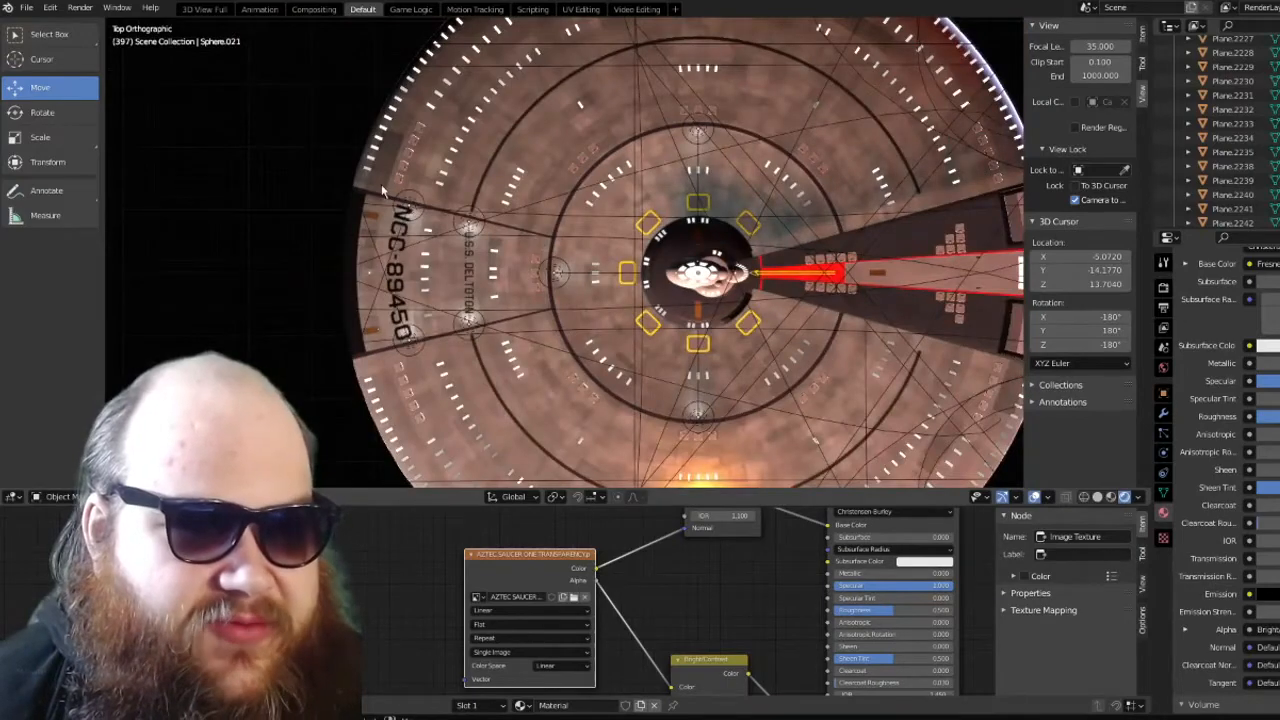
scroll(360, 400, down, 1)
middle_drag(349, 389, 530, 291)
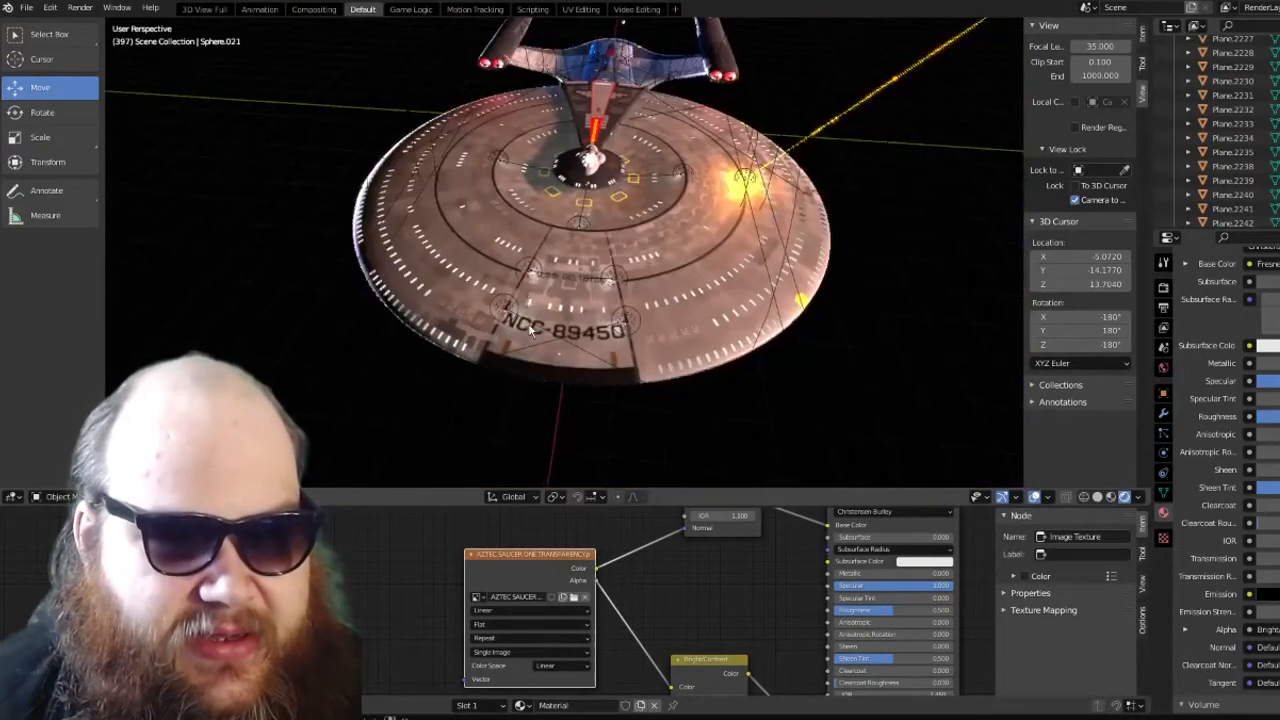
scroll(530, 300, up, 4)
middle_drag(532, 335, 543, 294)
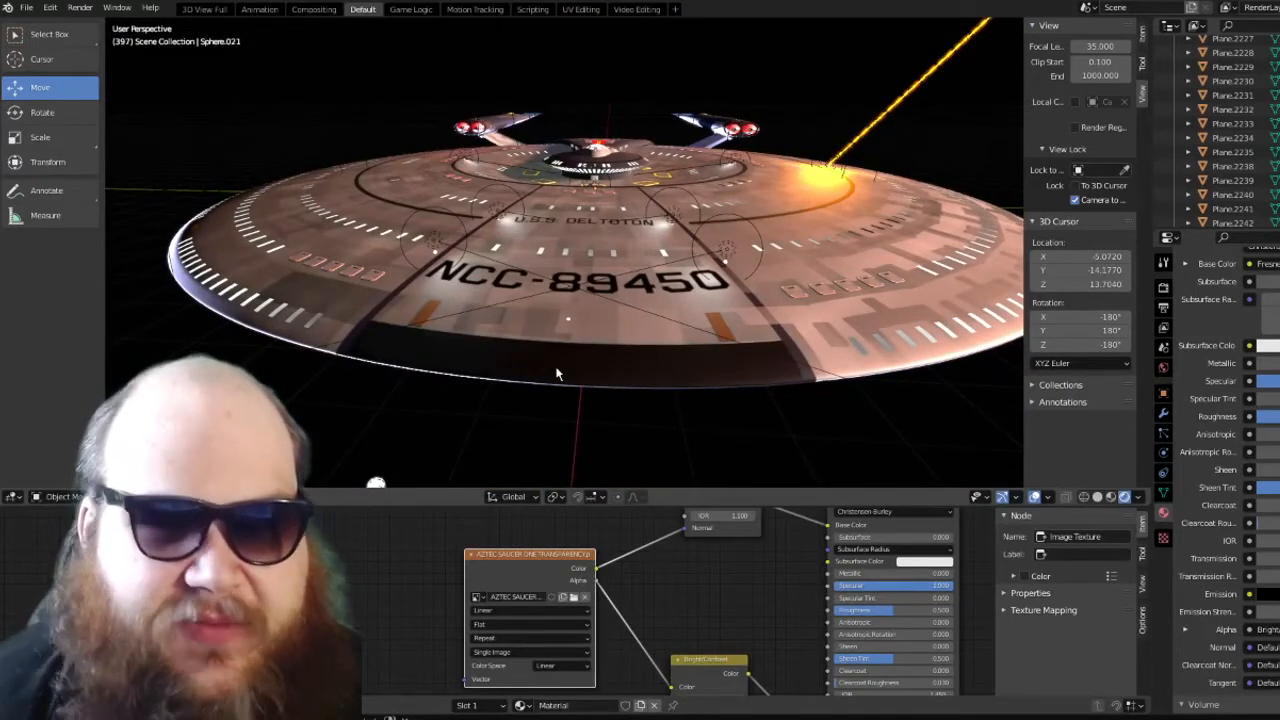
mouse_move(557, 374)
middle_down()
mouse_move(527, 387)
mouse_move(665, 392)
mouse_move(553, 390)
middle_up()
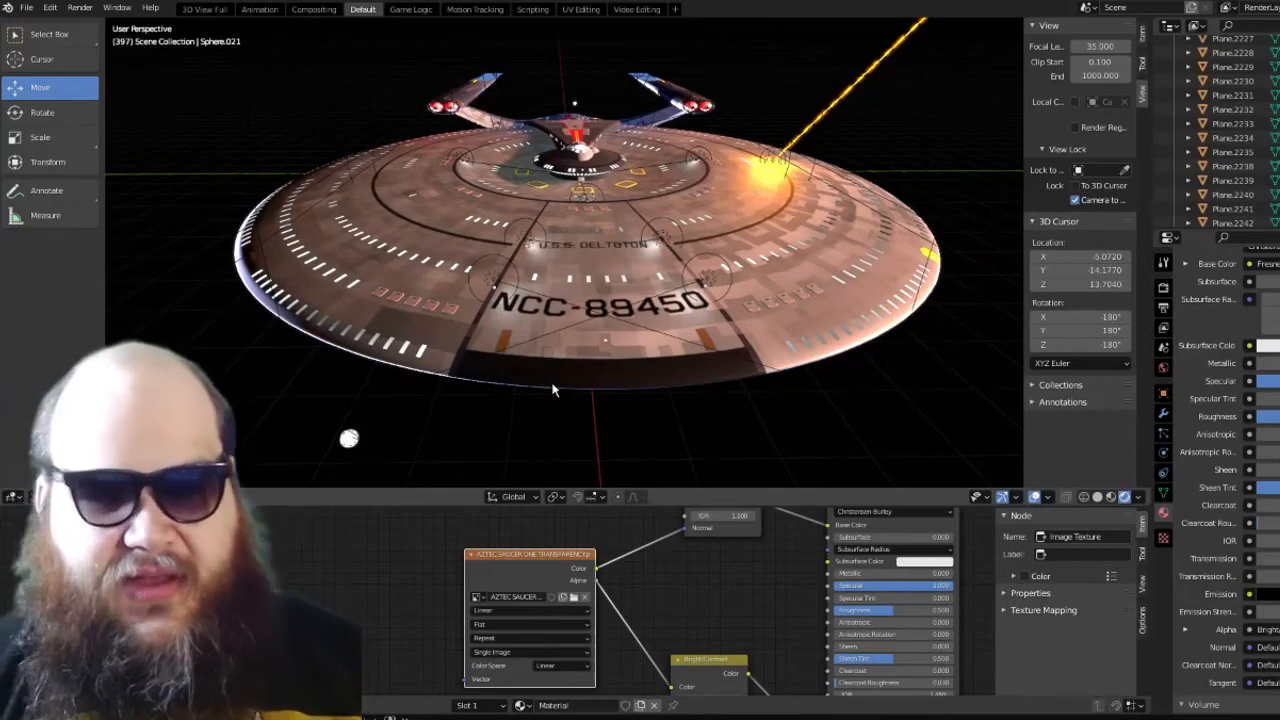
View the whole rendered starship in the top and front orthographic views
key(KP_7)
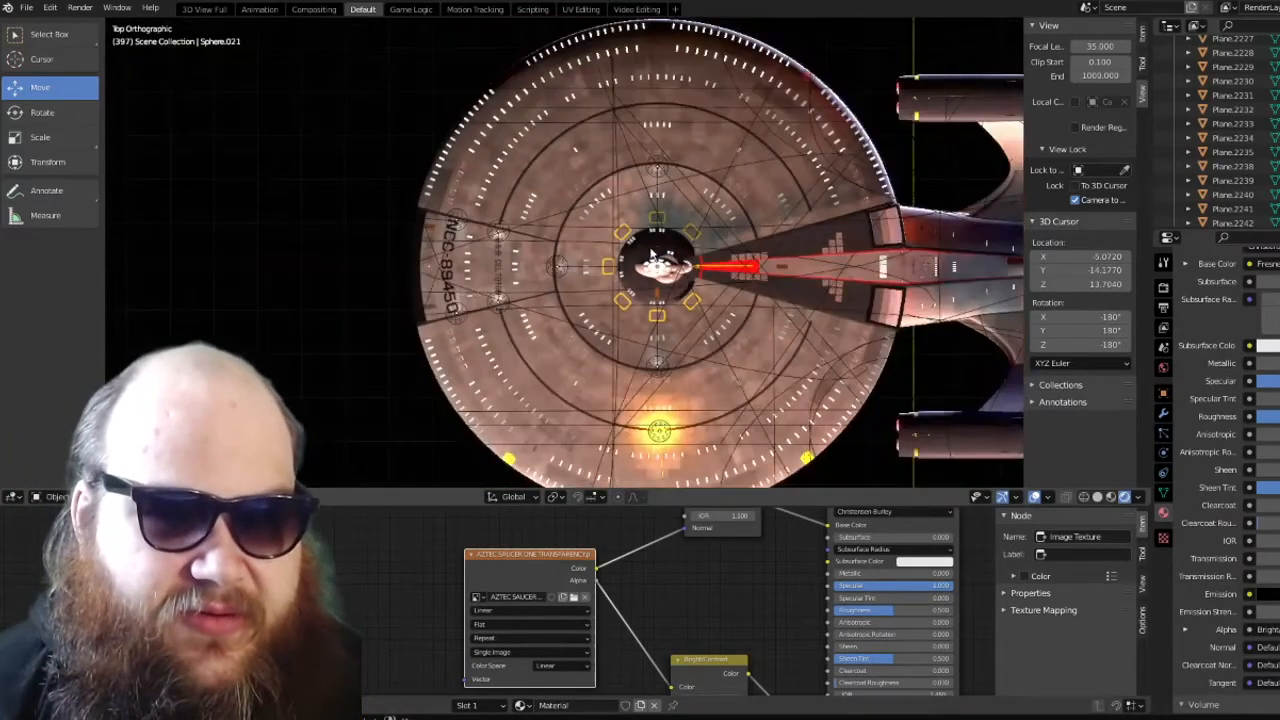
shift+middle_drag(652, 255, 348, 251)
scroll(473, 246, down, 2)
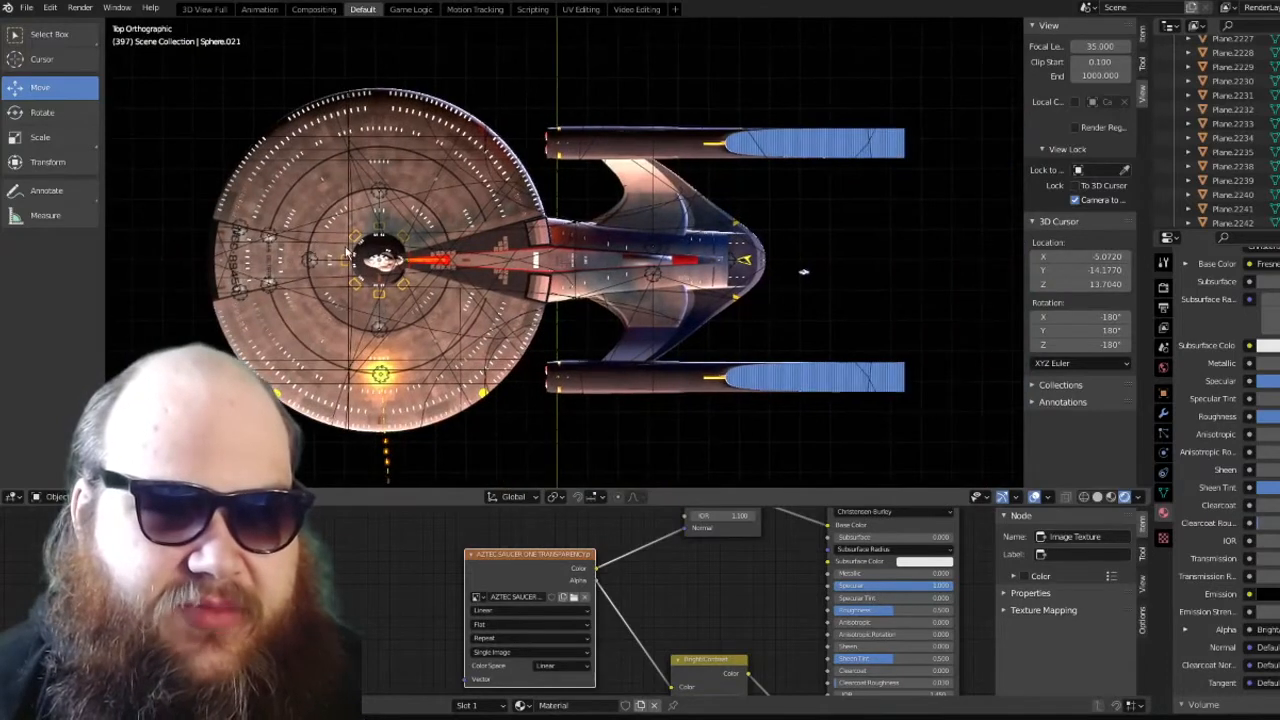
scroll(348, 252, up, 1)
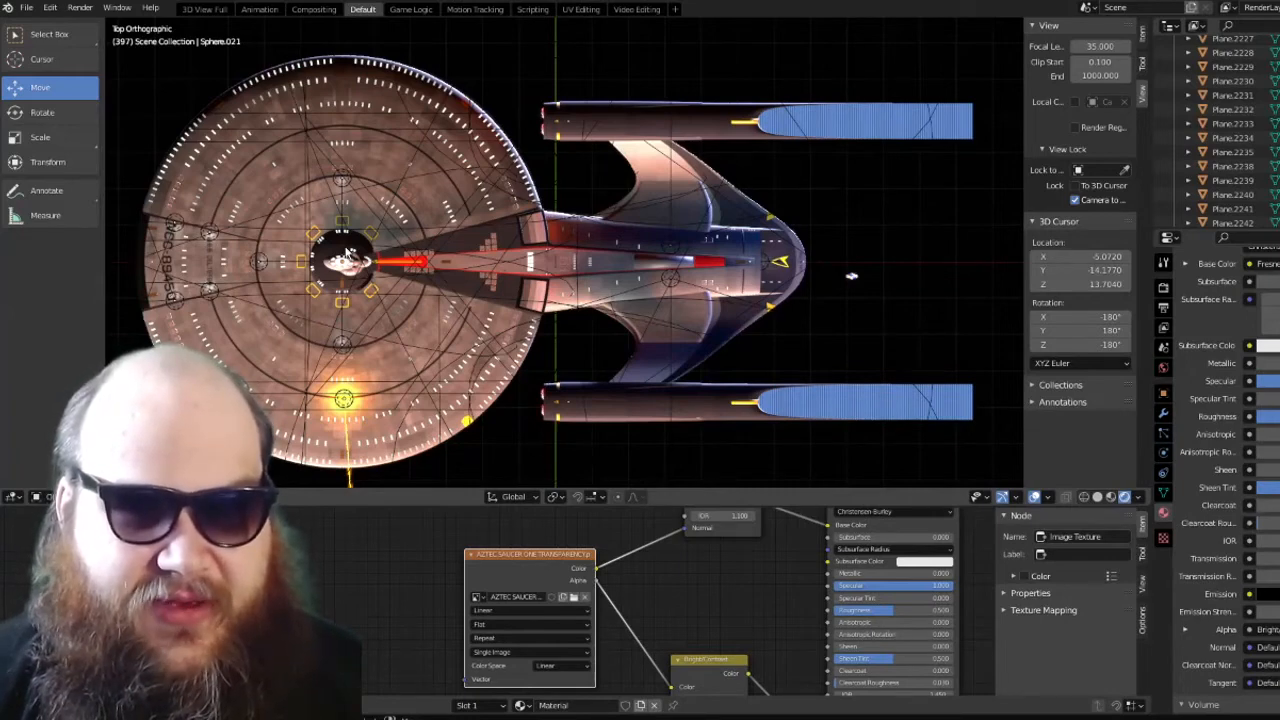
key(KP_1)
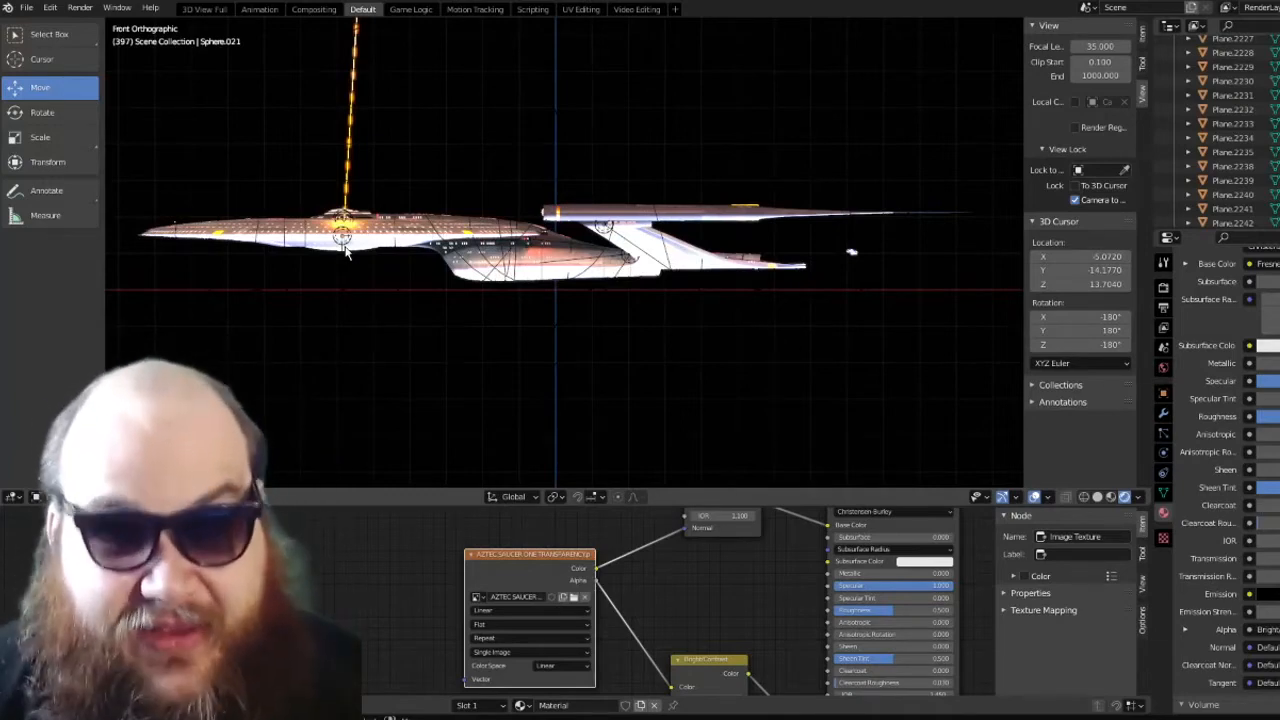
key(KP_7)
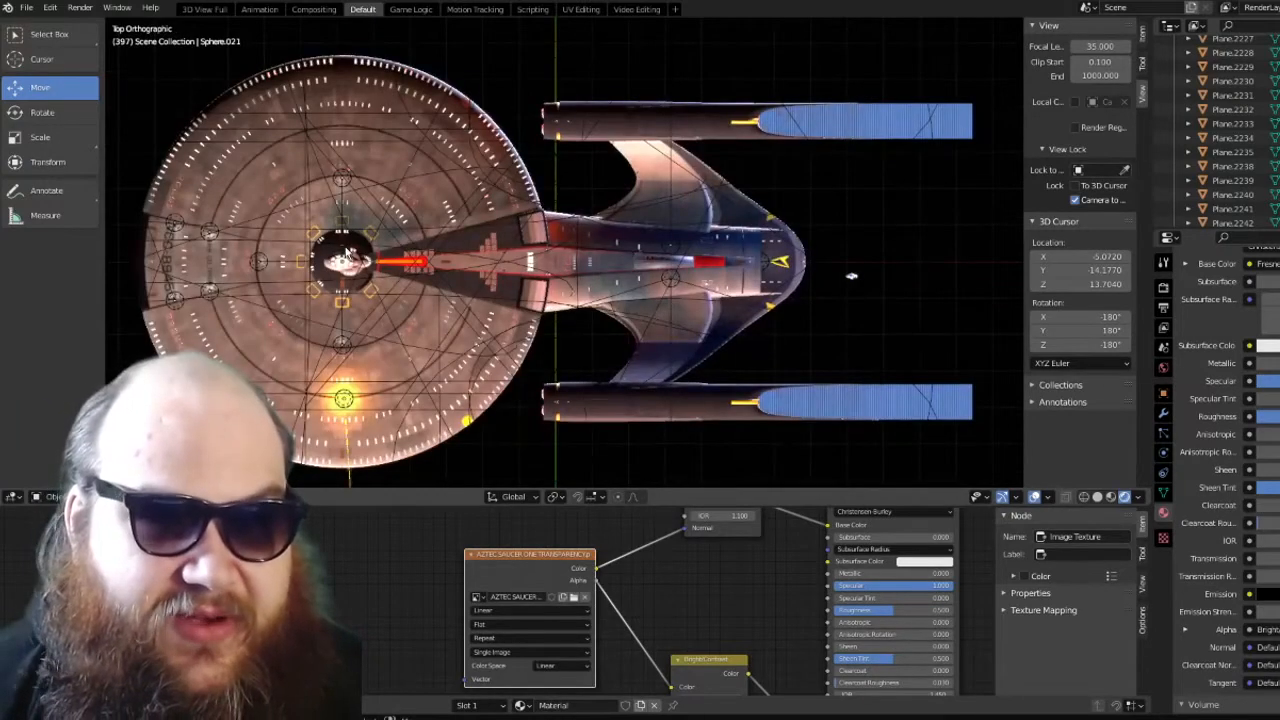
Orbit the ship in fixed increments from the front view, then go through the front, right and top orthographic views
key(KP_1)
key(KP_4)
key(KP_4)
key(KP_5)
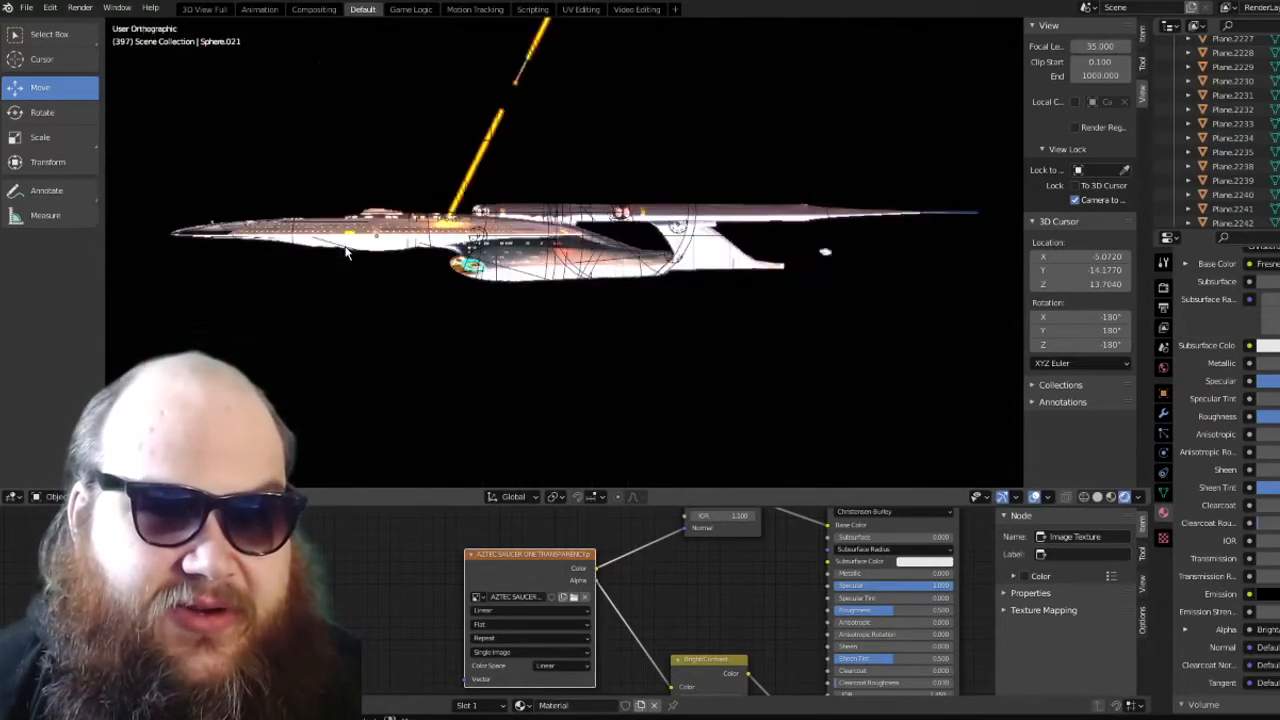
key(KP_4)
key(KP_4)
key(KP_4)
key(KP_4)
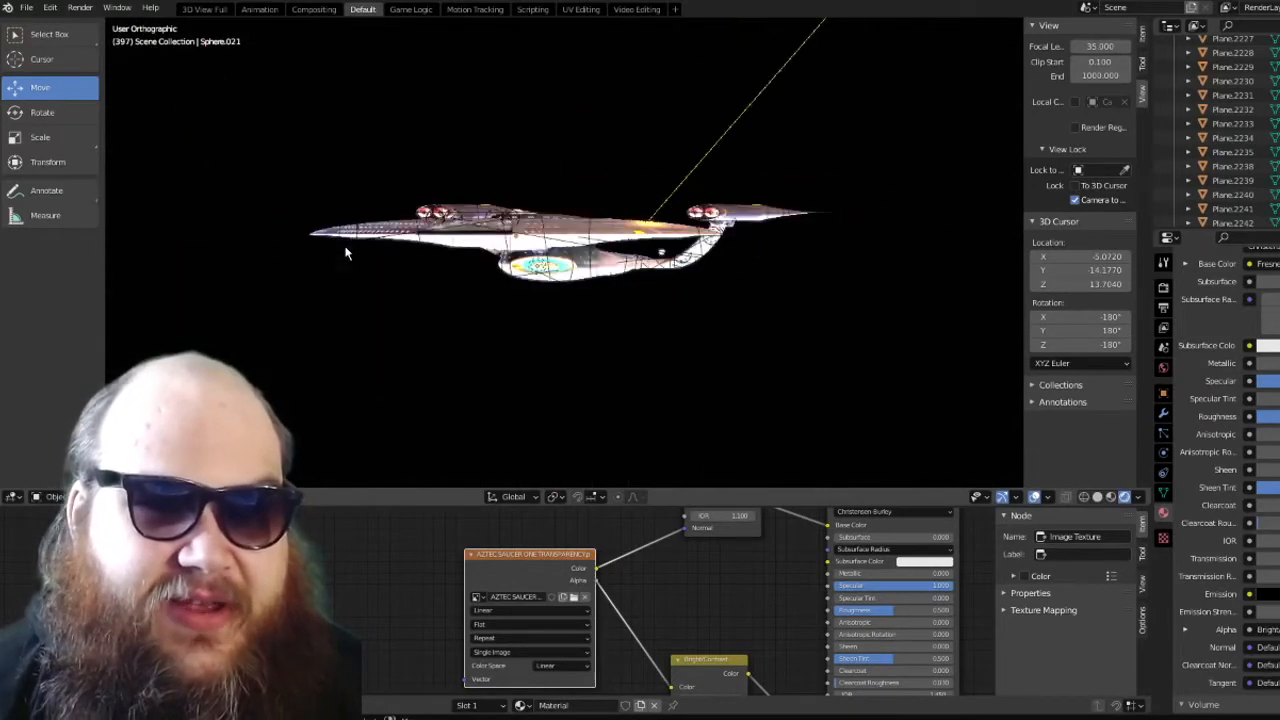
key(KP_1)
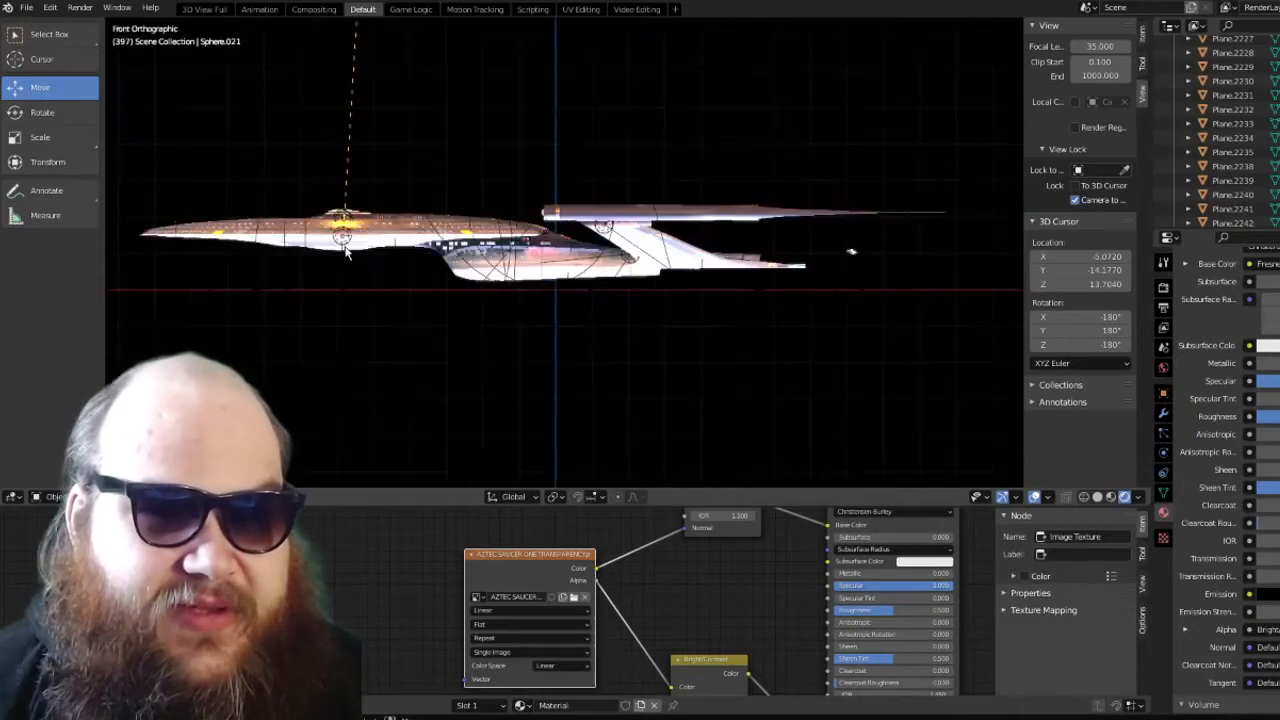
key(KP_3)
key(KP_7)
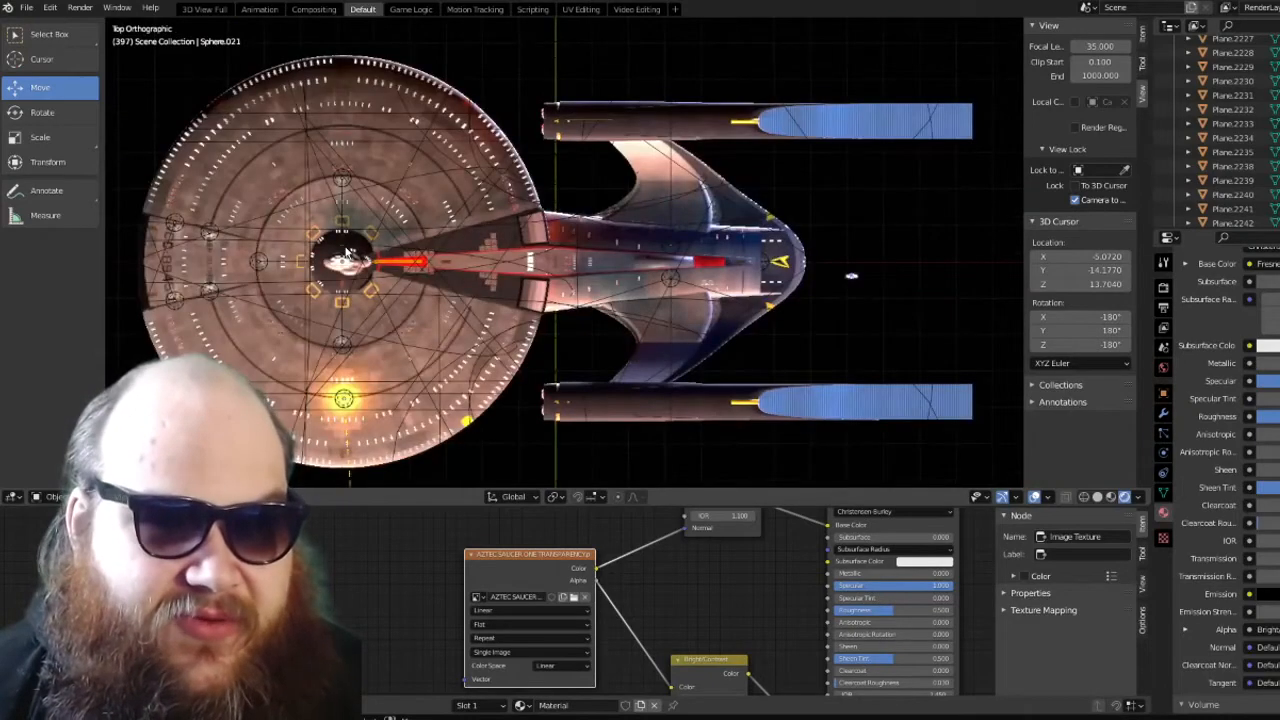
Compare orthographic and perspective projection with the starship seen at an angle from below
key(KP_1)
middle_drag(345, 252, 456, 237)
key(KP_5)
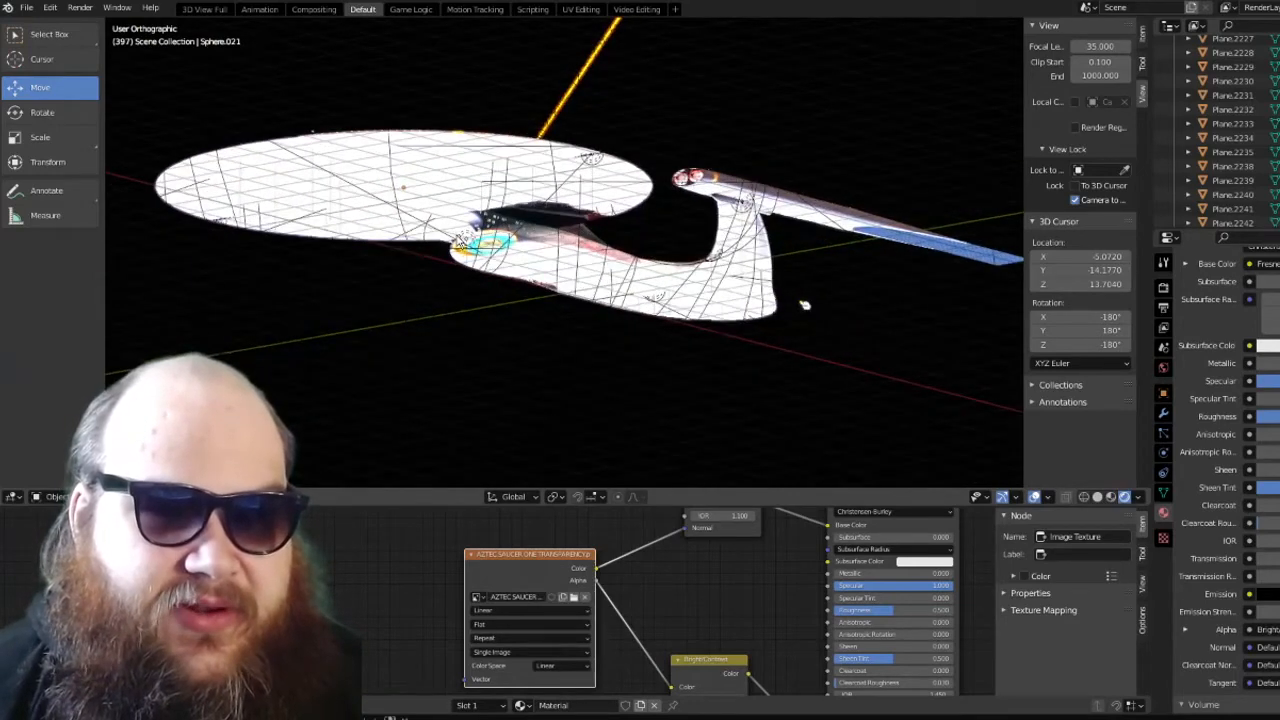
scroll(458, 240, down, 2)
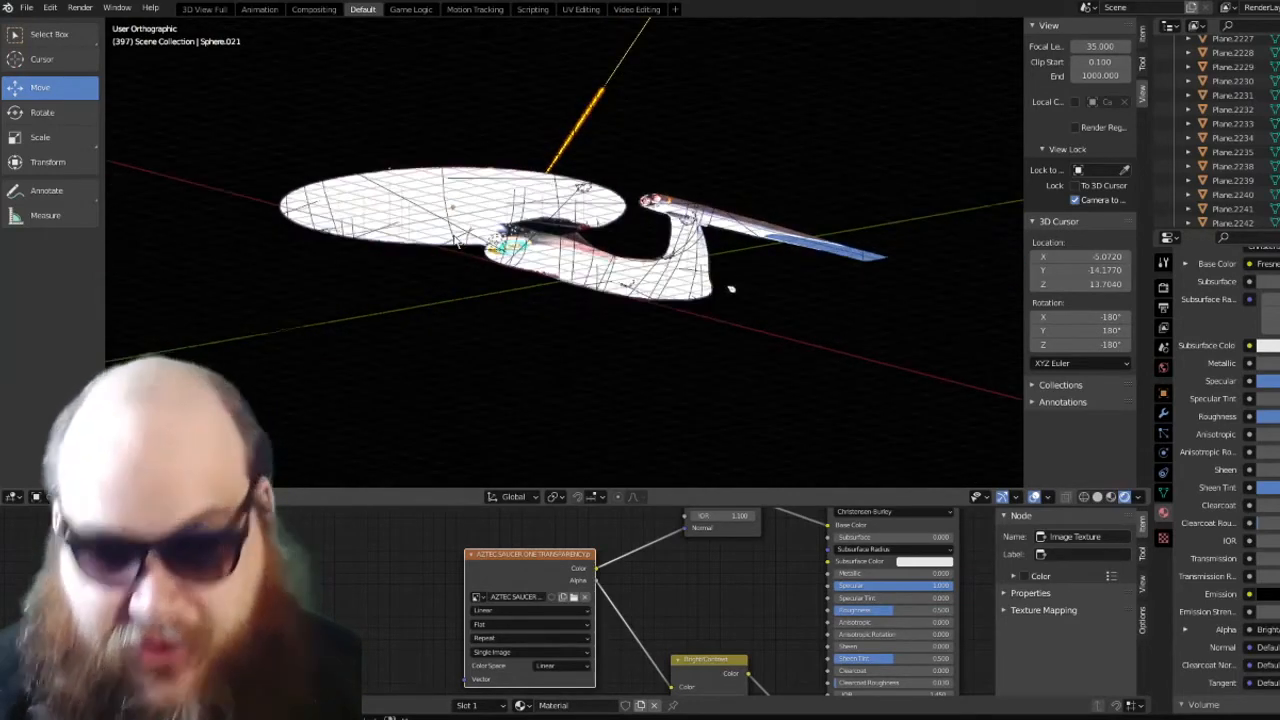
key(KP_5)
scroll(456, 240, down, 3)
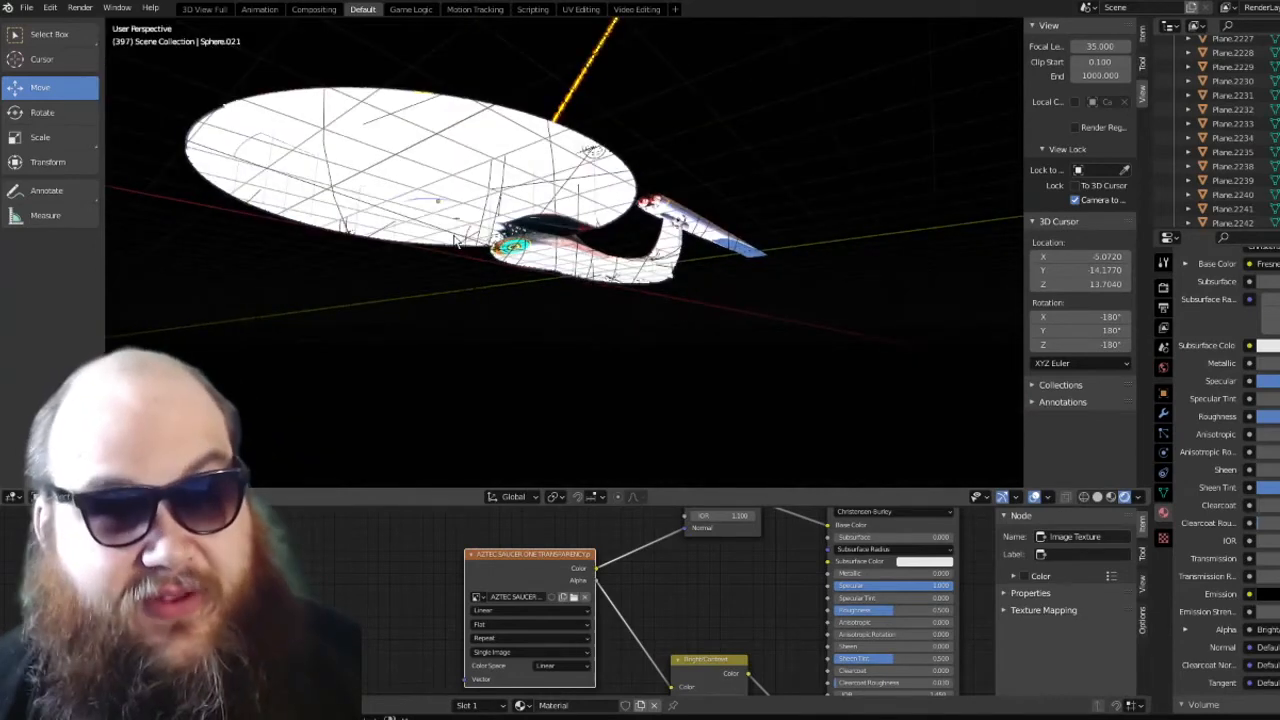
mouse_move(456, 240)
middle_down()
mouse_move(470, 240)
mouse_move(463, 254)
middle_up()
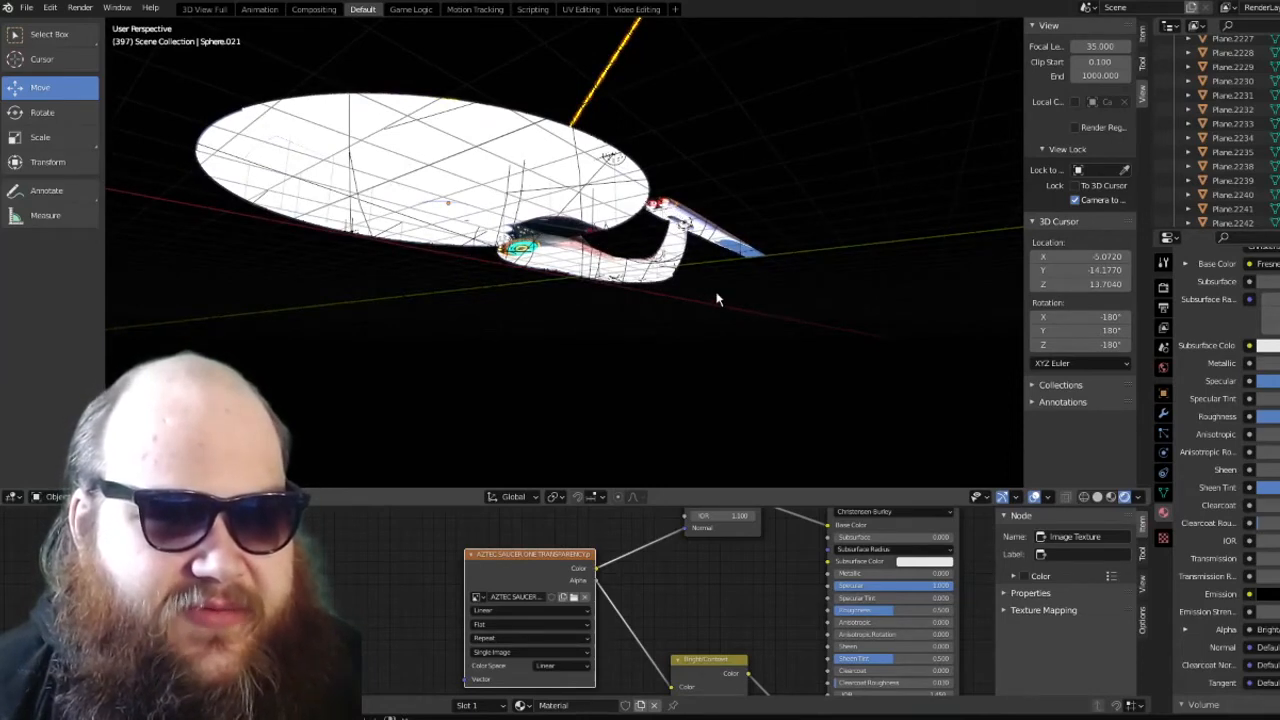
Examine the rendered starship in the front view, then its underside in perspective from both sides
key(KP_1)
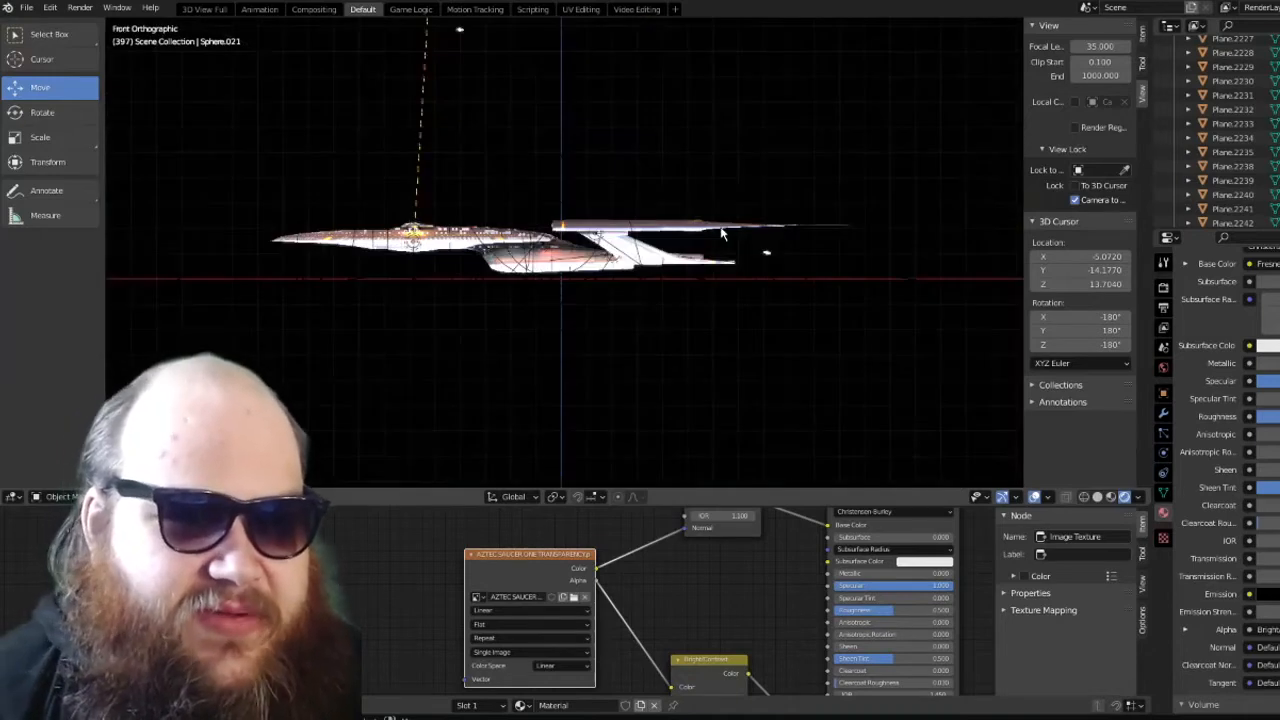
scroll(725, 238, up, 5)
middle_drag(727, 234, 428, 314)
key(KP_1)
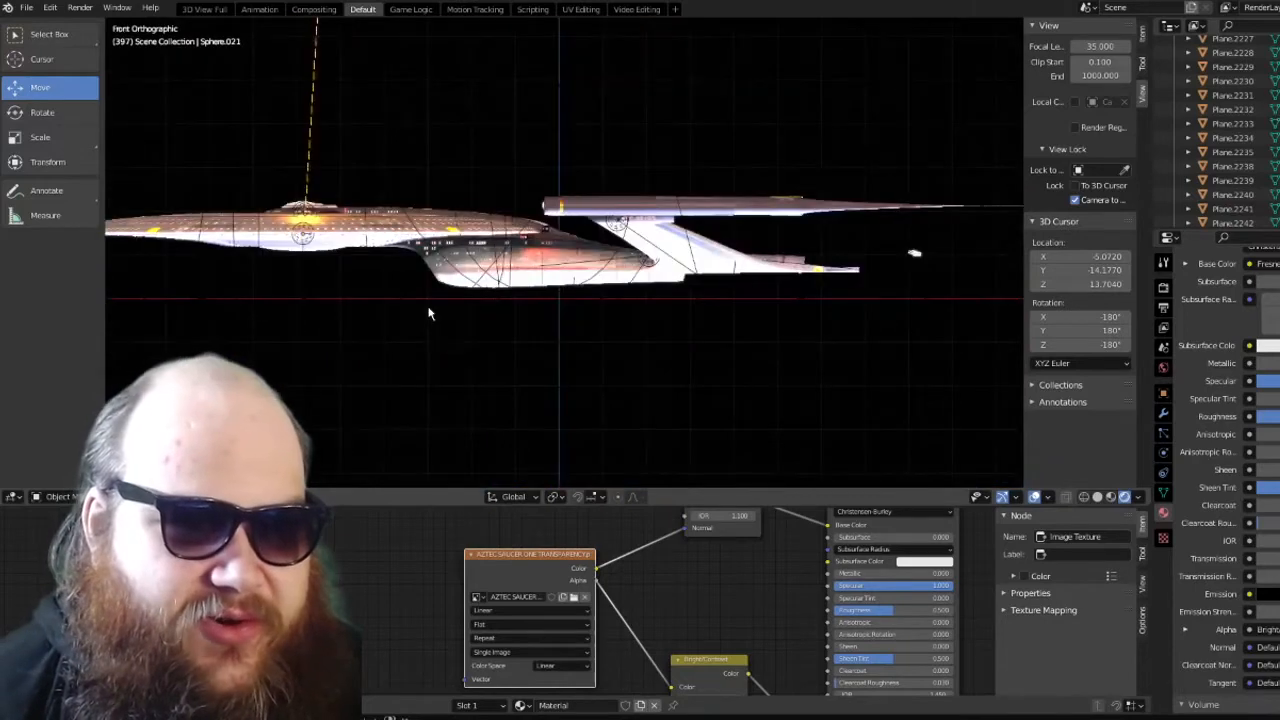
middle_drag(432, 268, 646, 258)
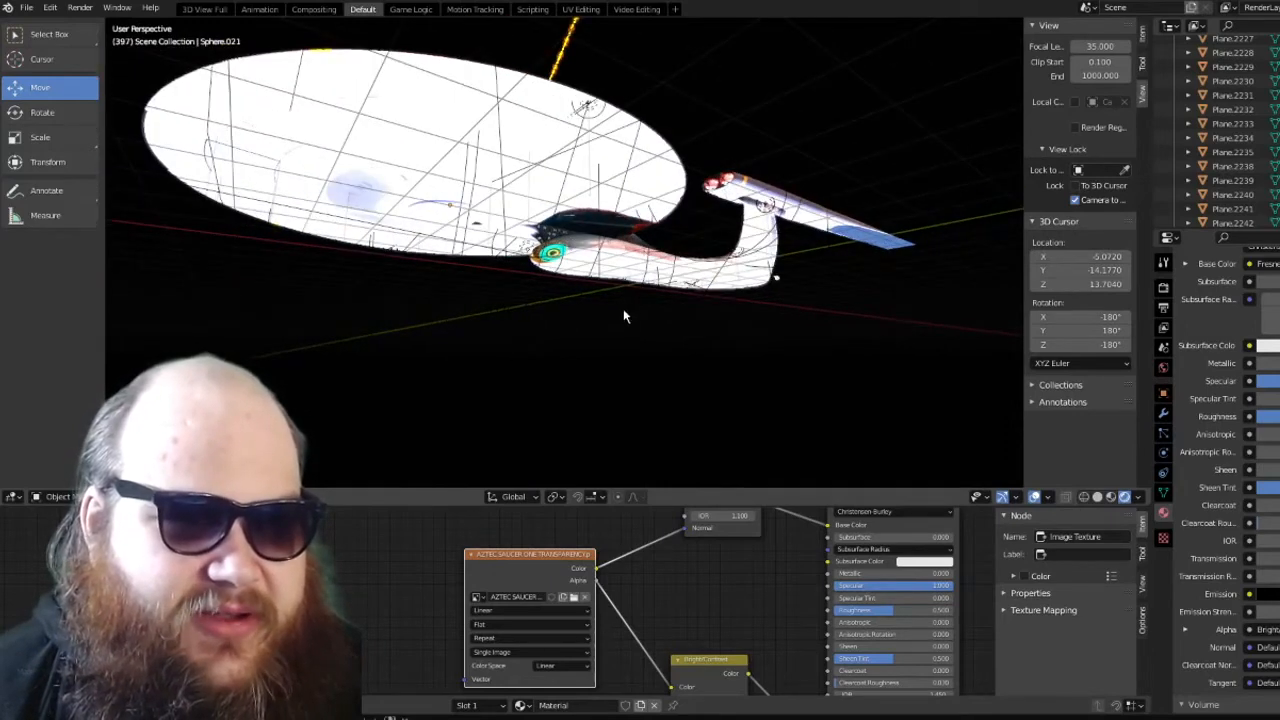
middle_drag(565, 309, 846, 305)
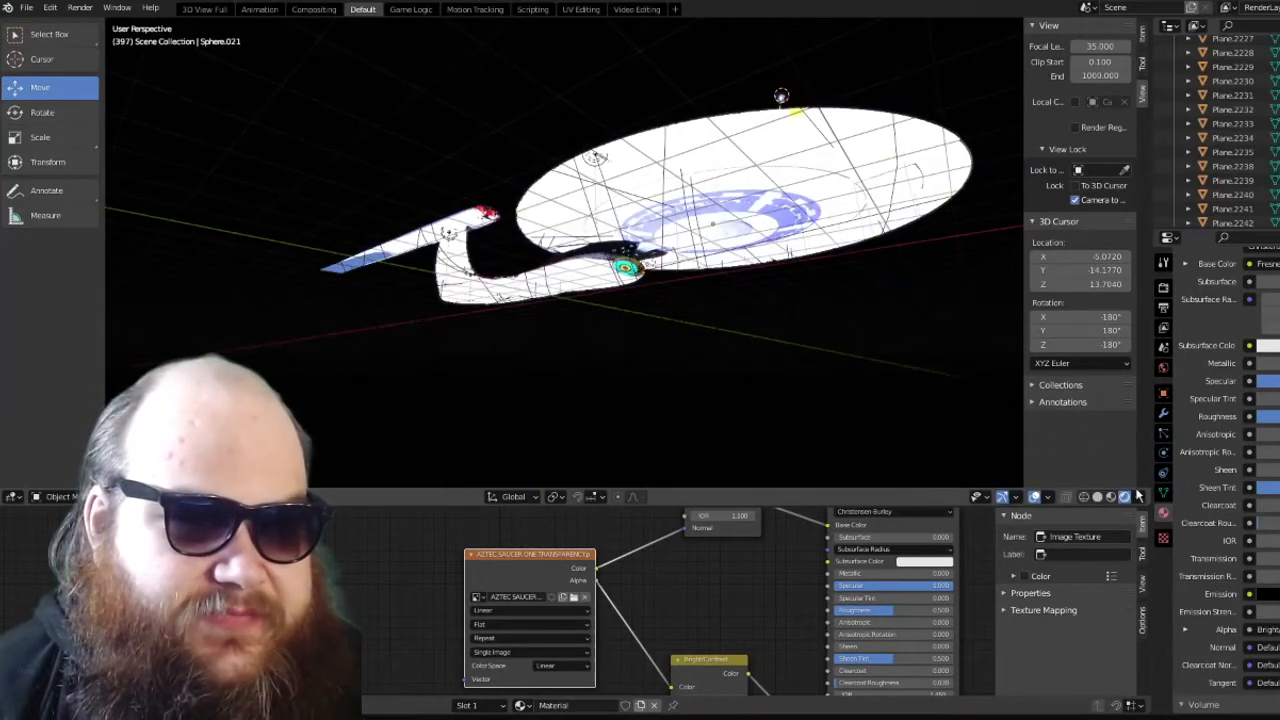
Switch the viewport to Material Preview shading and inspect the starship from below, from above in perspective and in the top view
click(1110, 496)
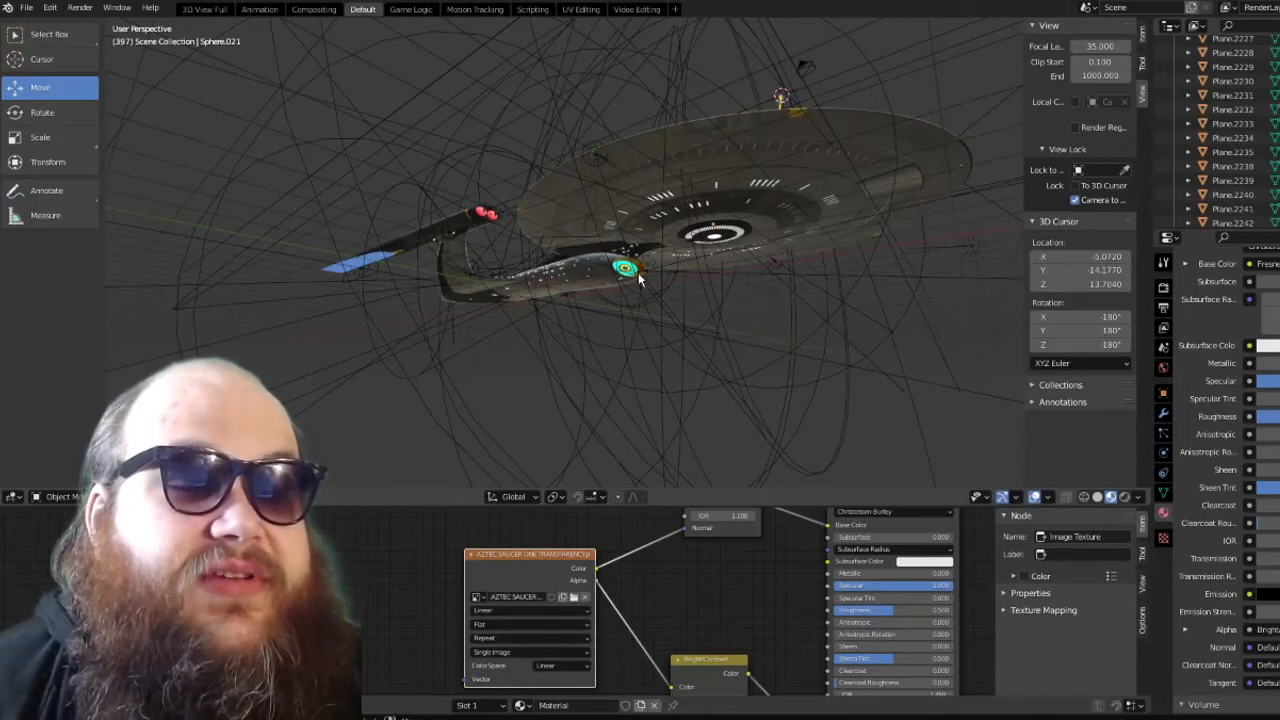
middle_drag(653, 293, 655, 294)
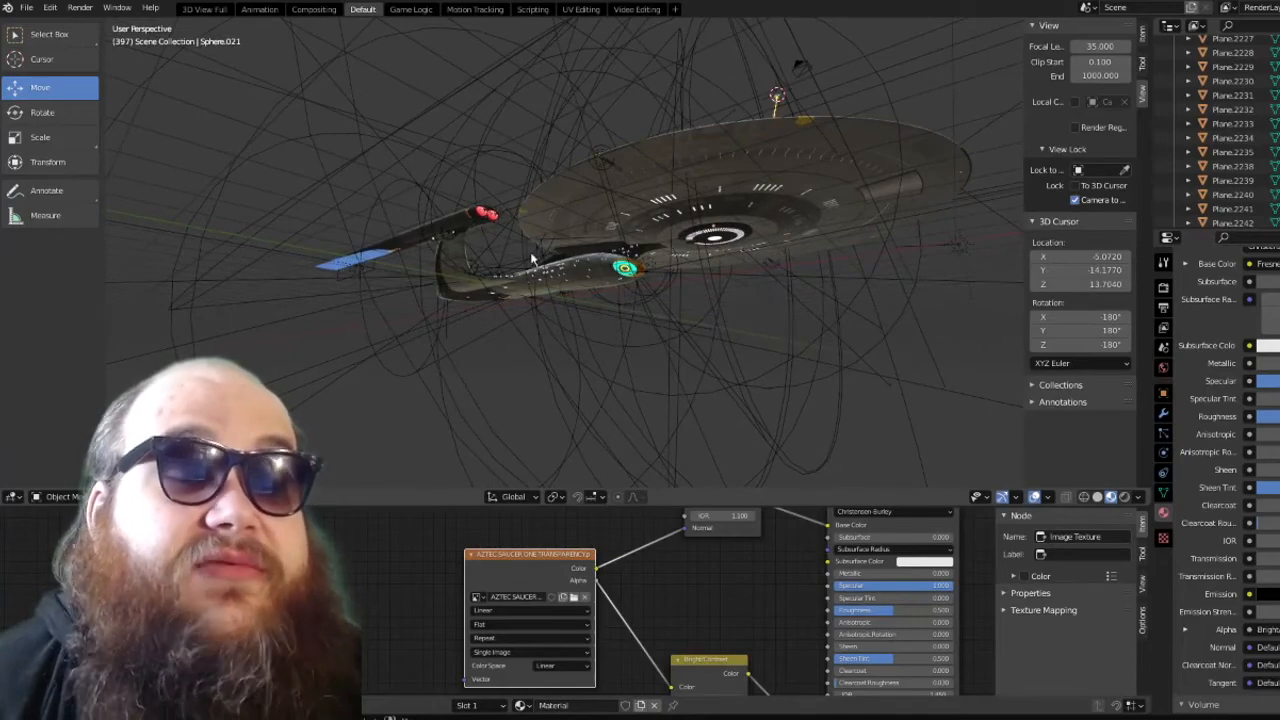
middle_drag(532, 260, 784, 318)
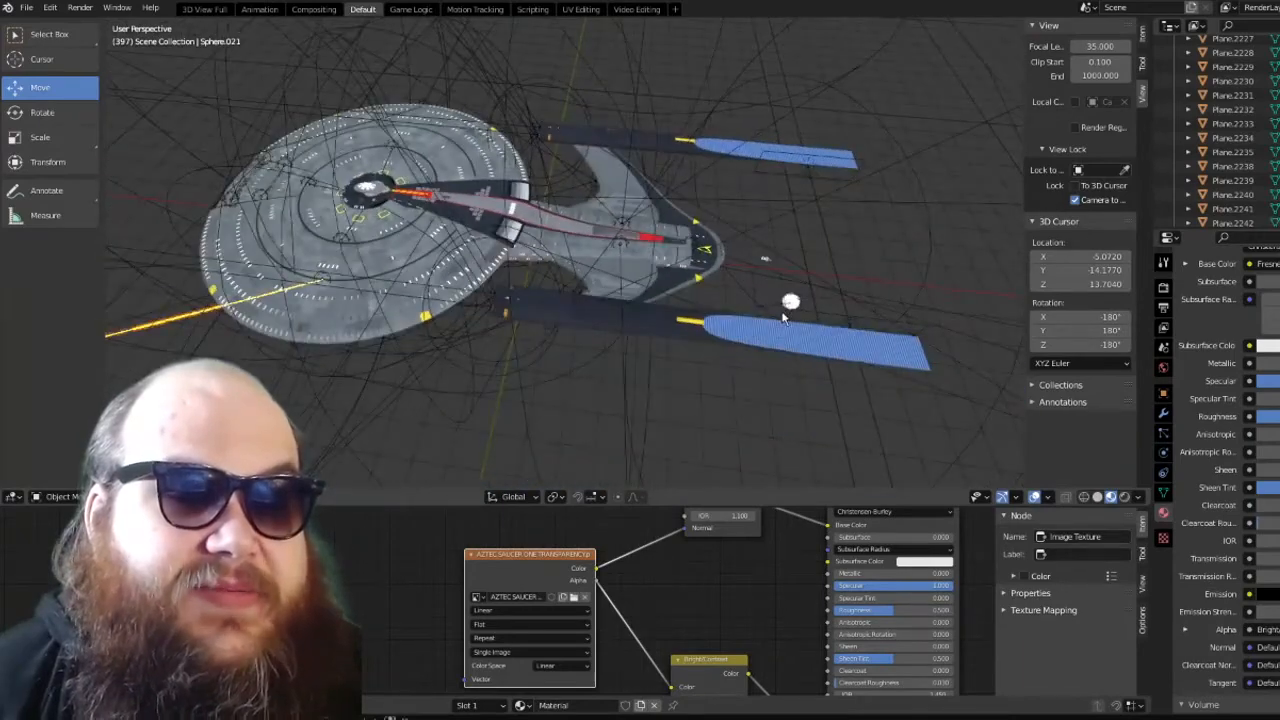
key(KP_7)
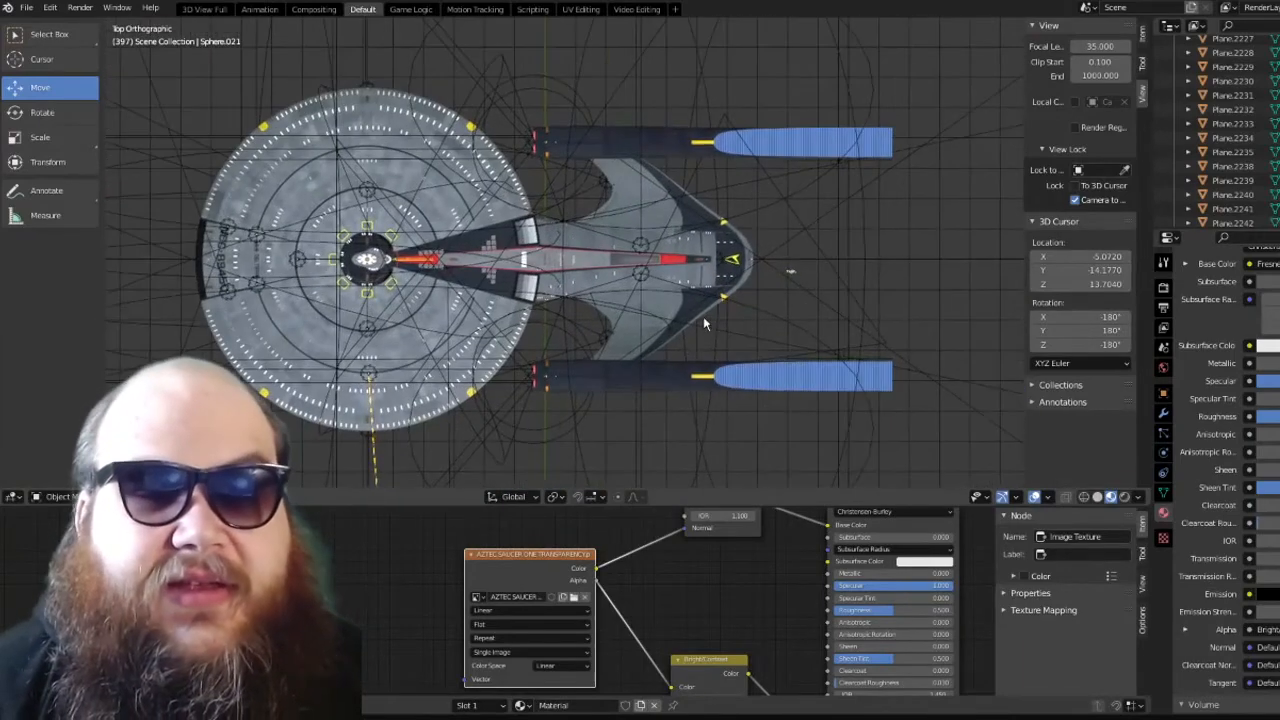
scroll(712, 314, up, 3)
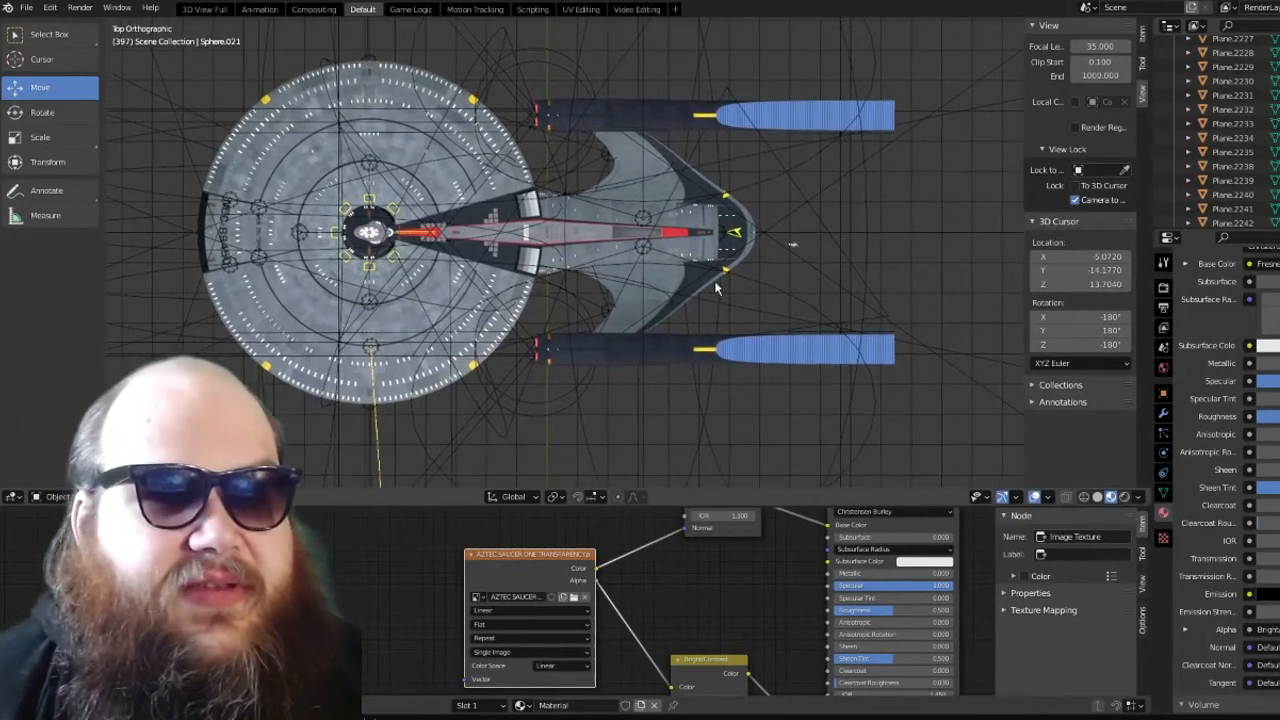
scroll(740, 315, up, 2)
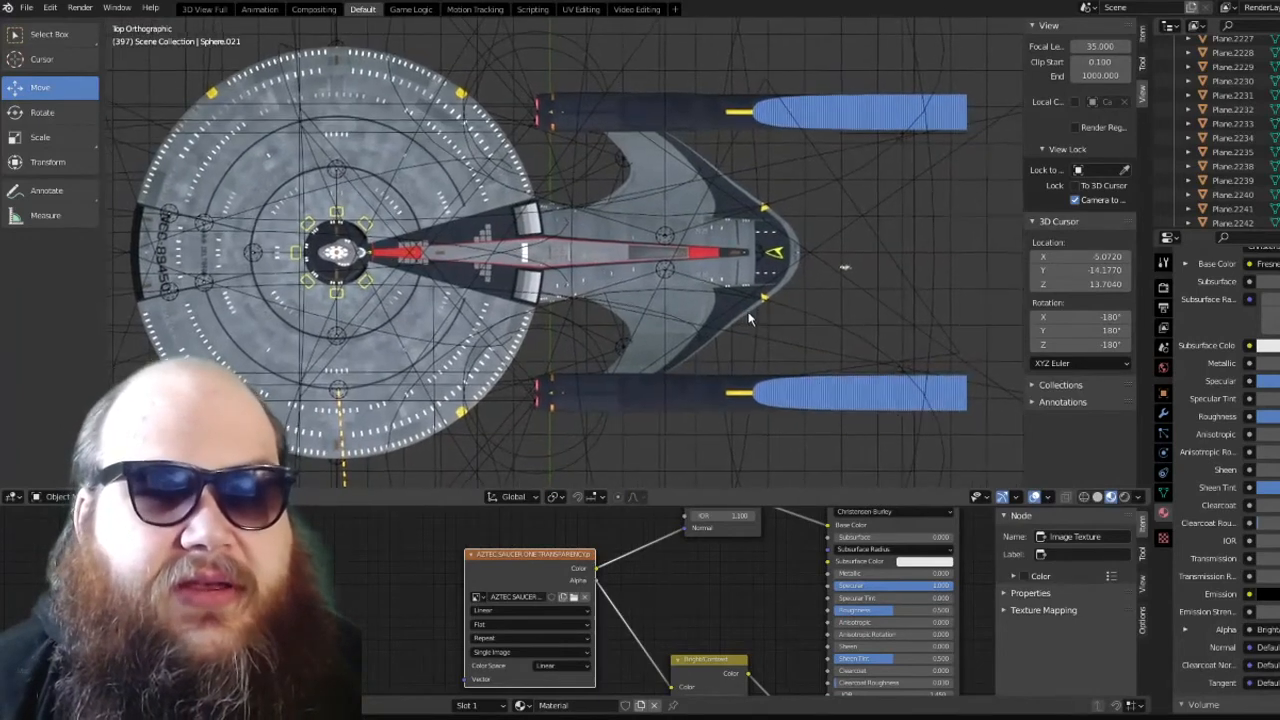